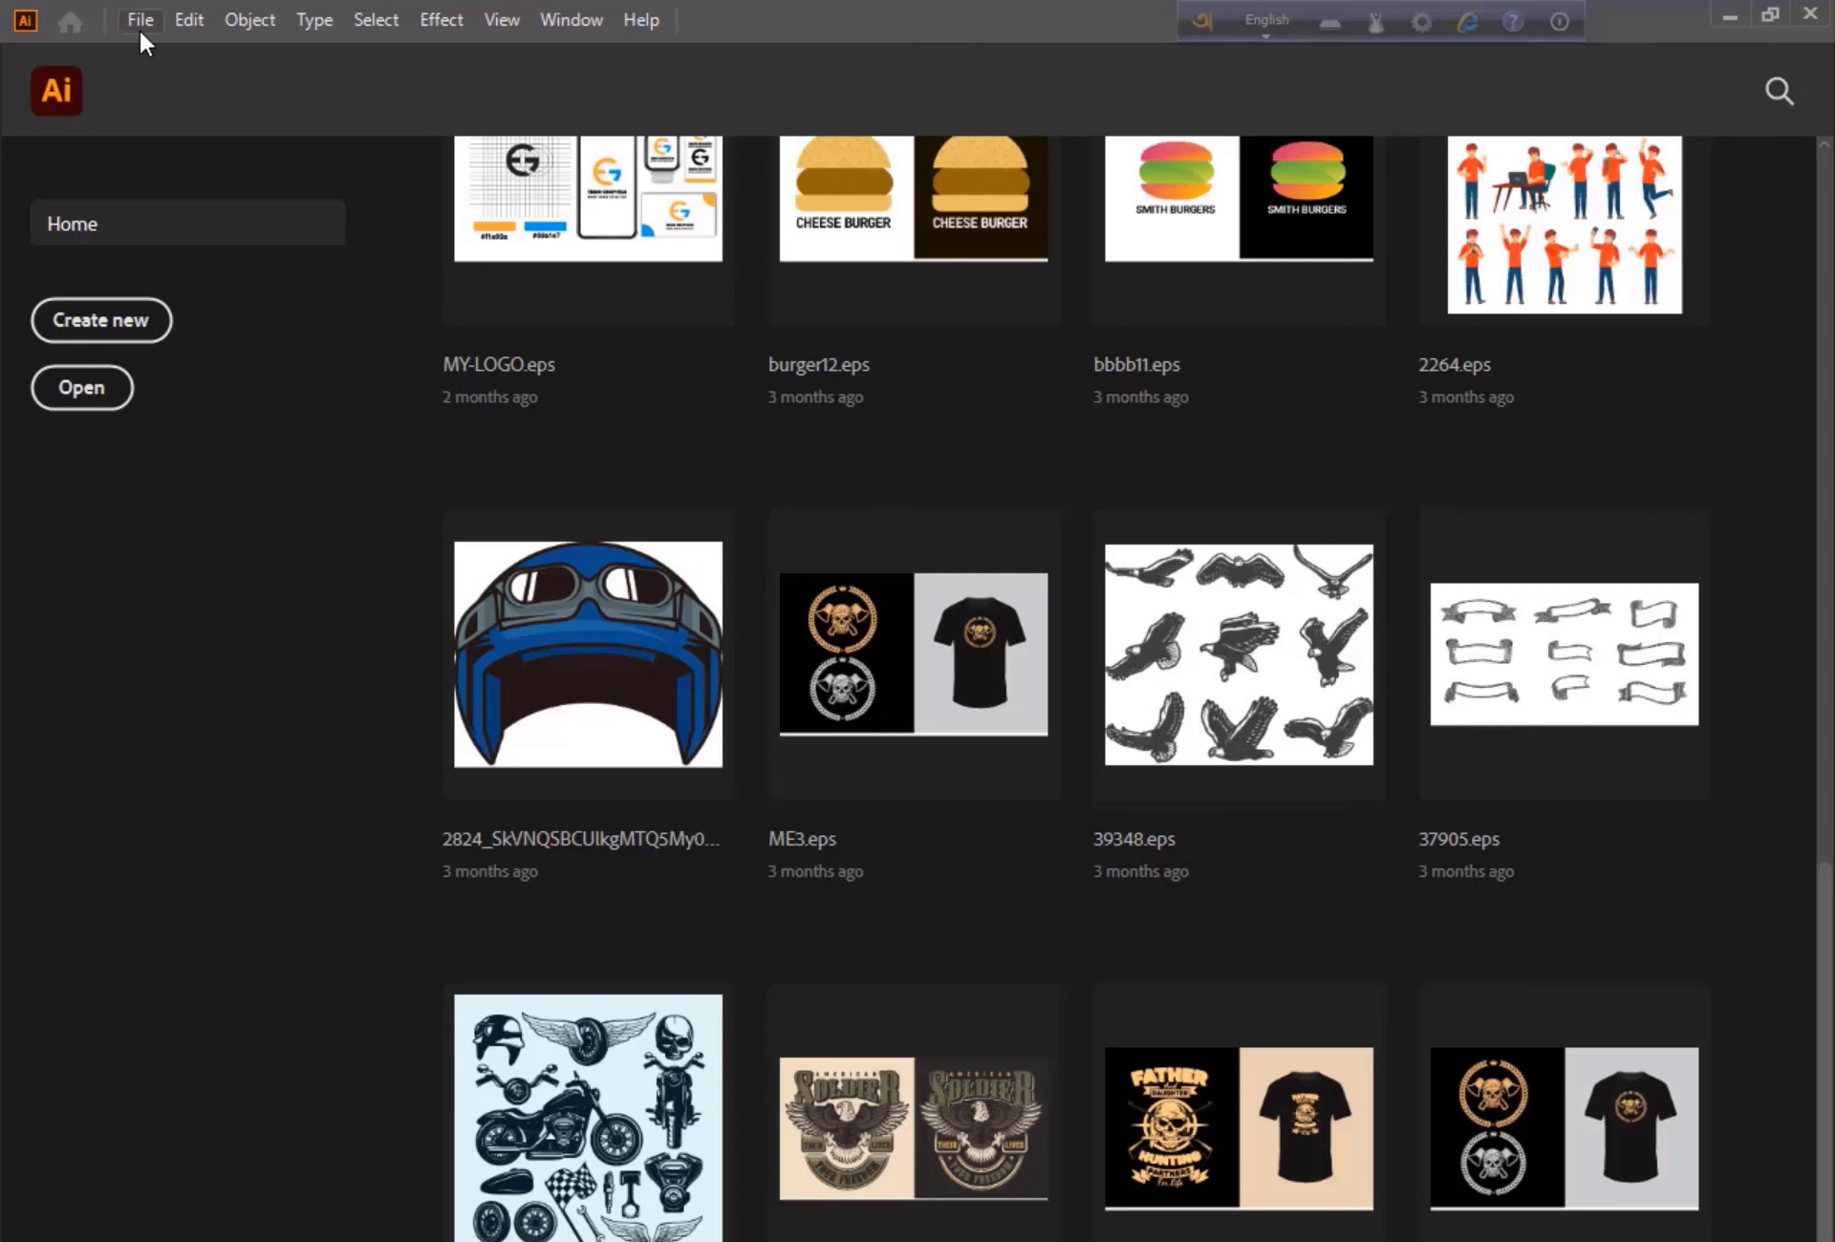
# Start a new document measured in inches, with a width of 3.5 in and a height of 2 in
pyautogui.click(140, 339)
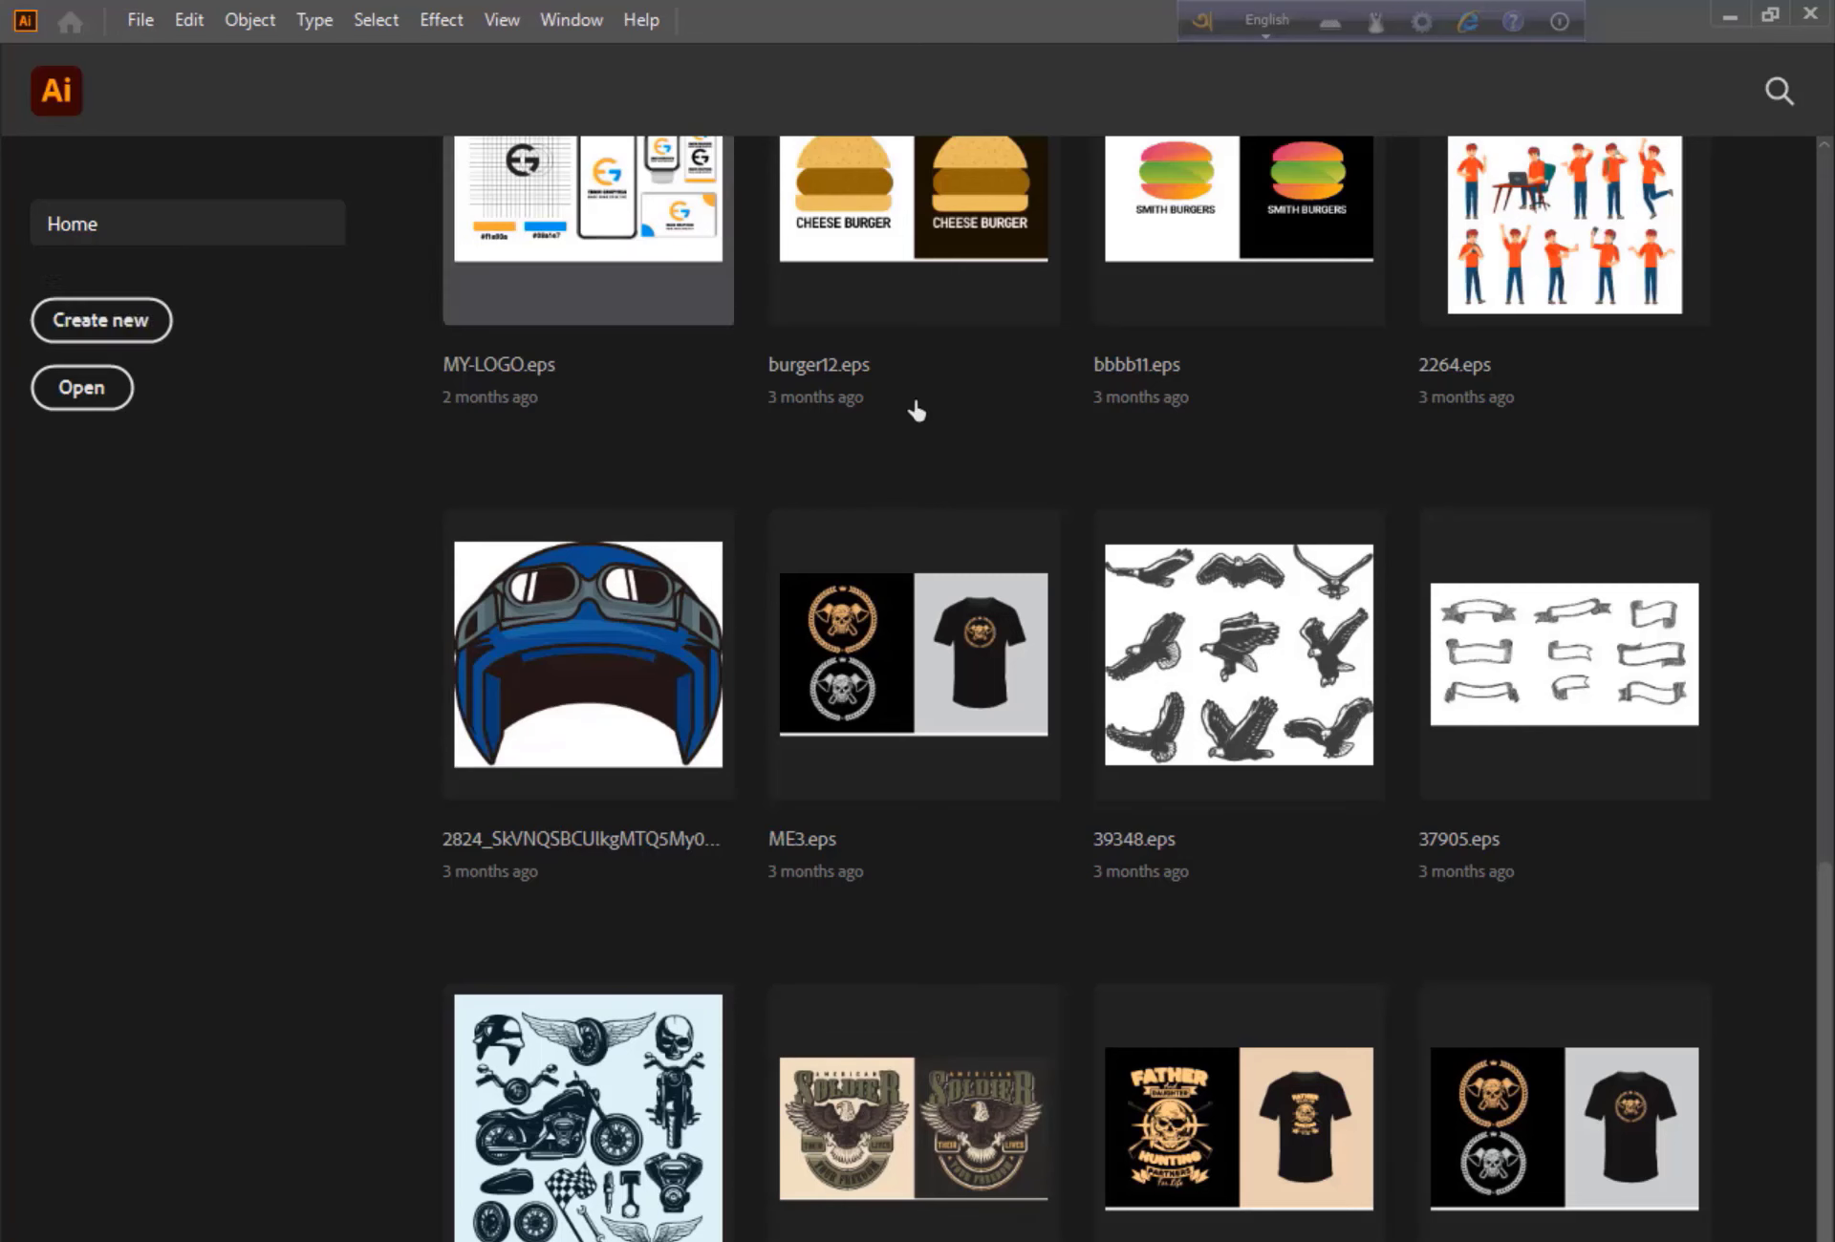
pyautogui.moveTo(1045, 245); pyautogui.dragTo(637, 279)
pyautogui.click(930, 552)
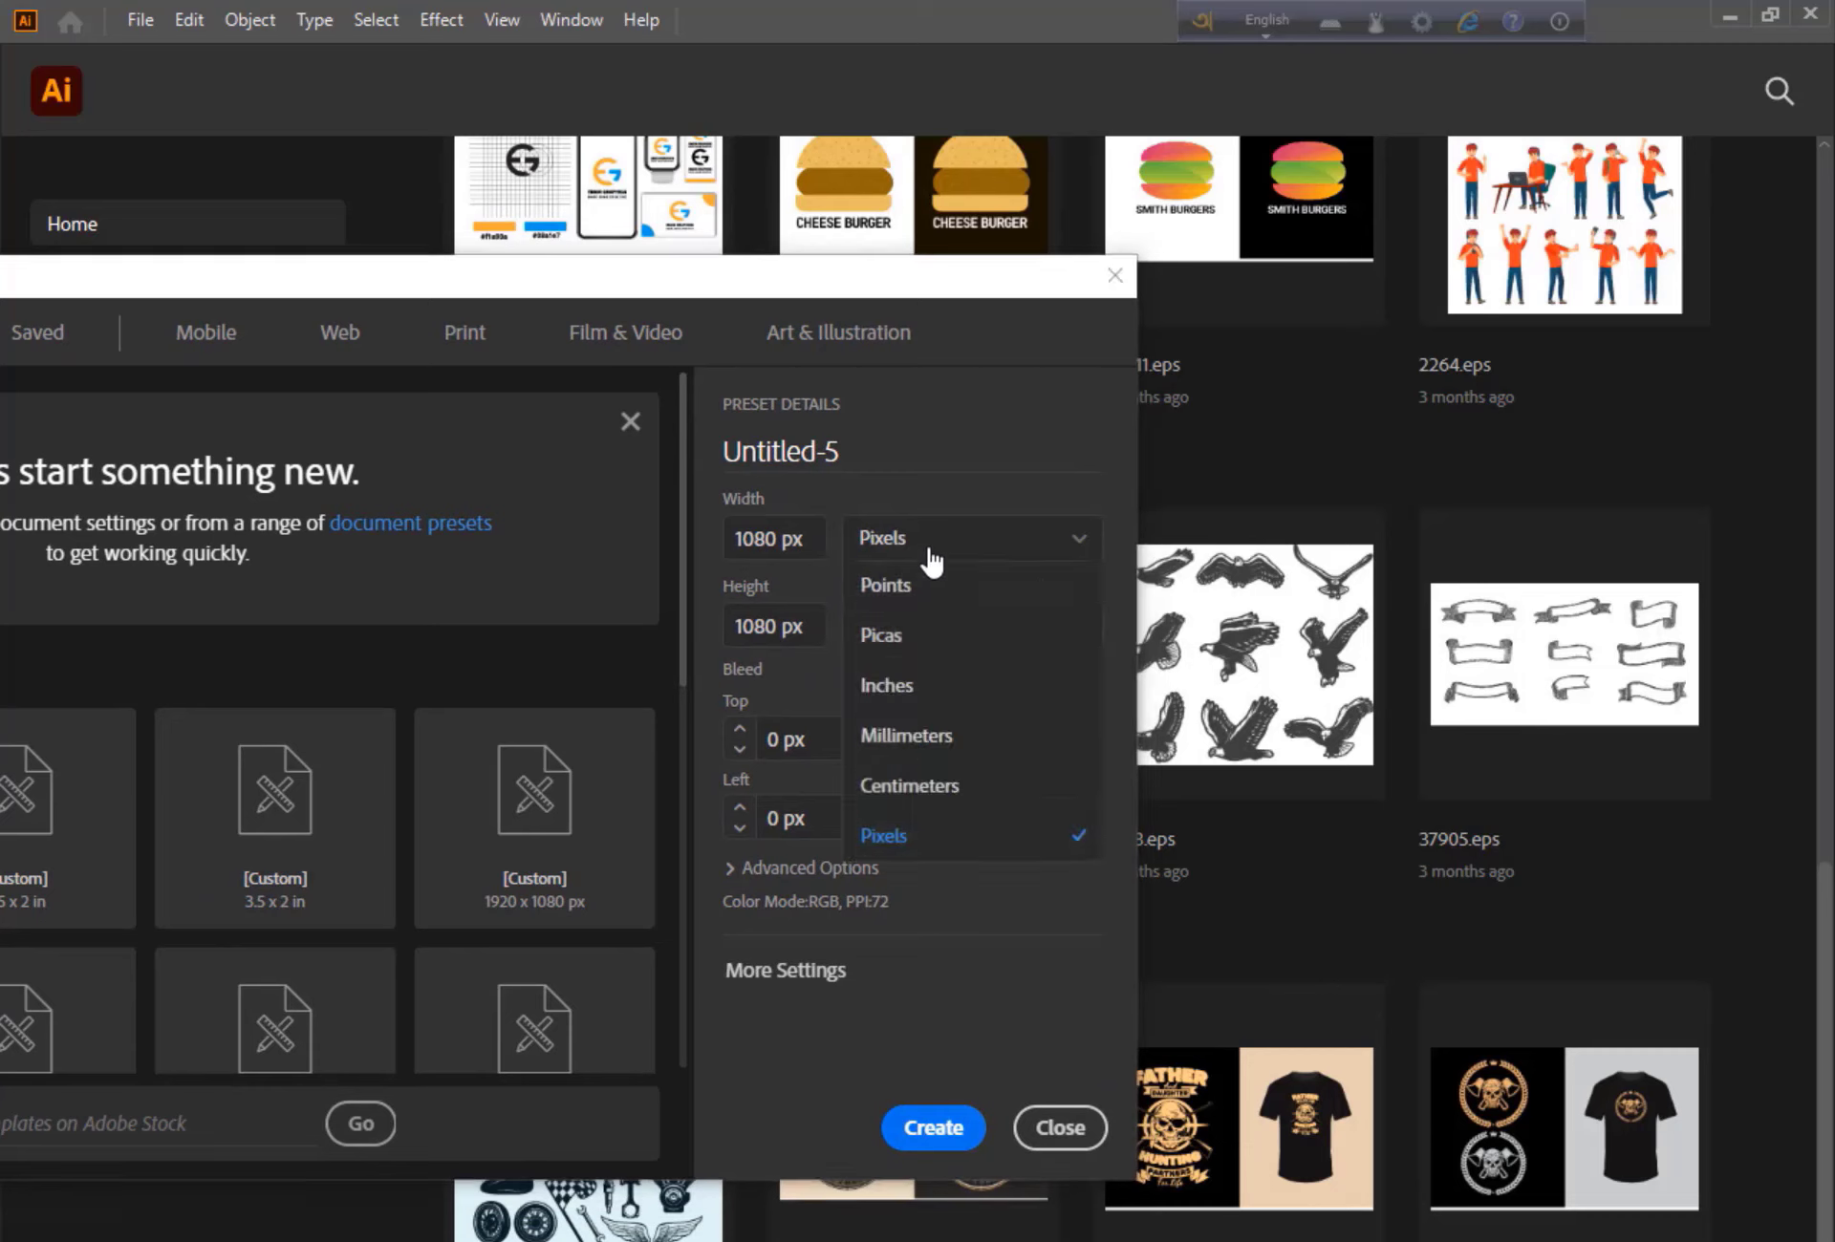
pyautogui.click(919, 687)
pyautogui.click(726, 539)
pyautogui.write('3.5')
pyautogui.press('Tab')
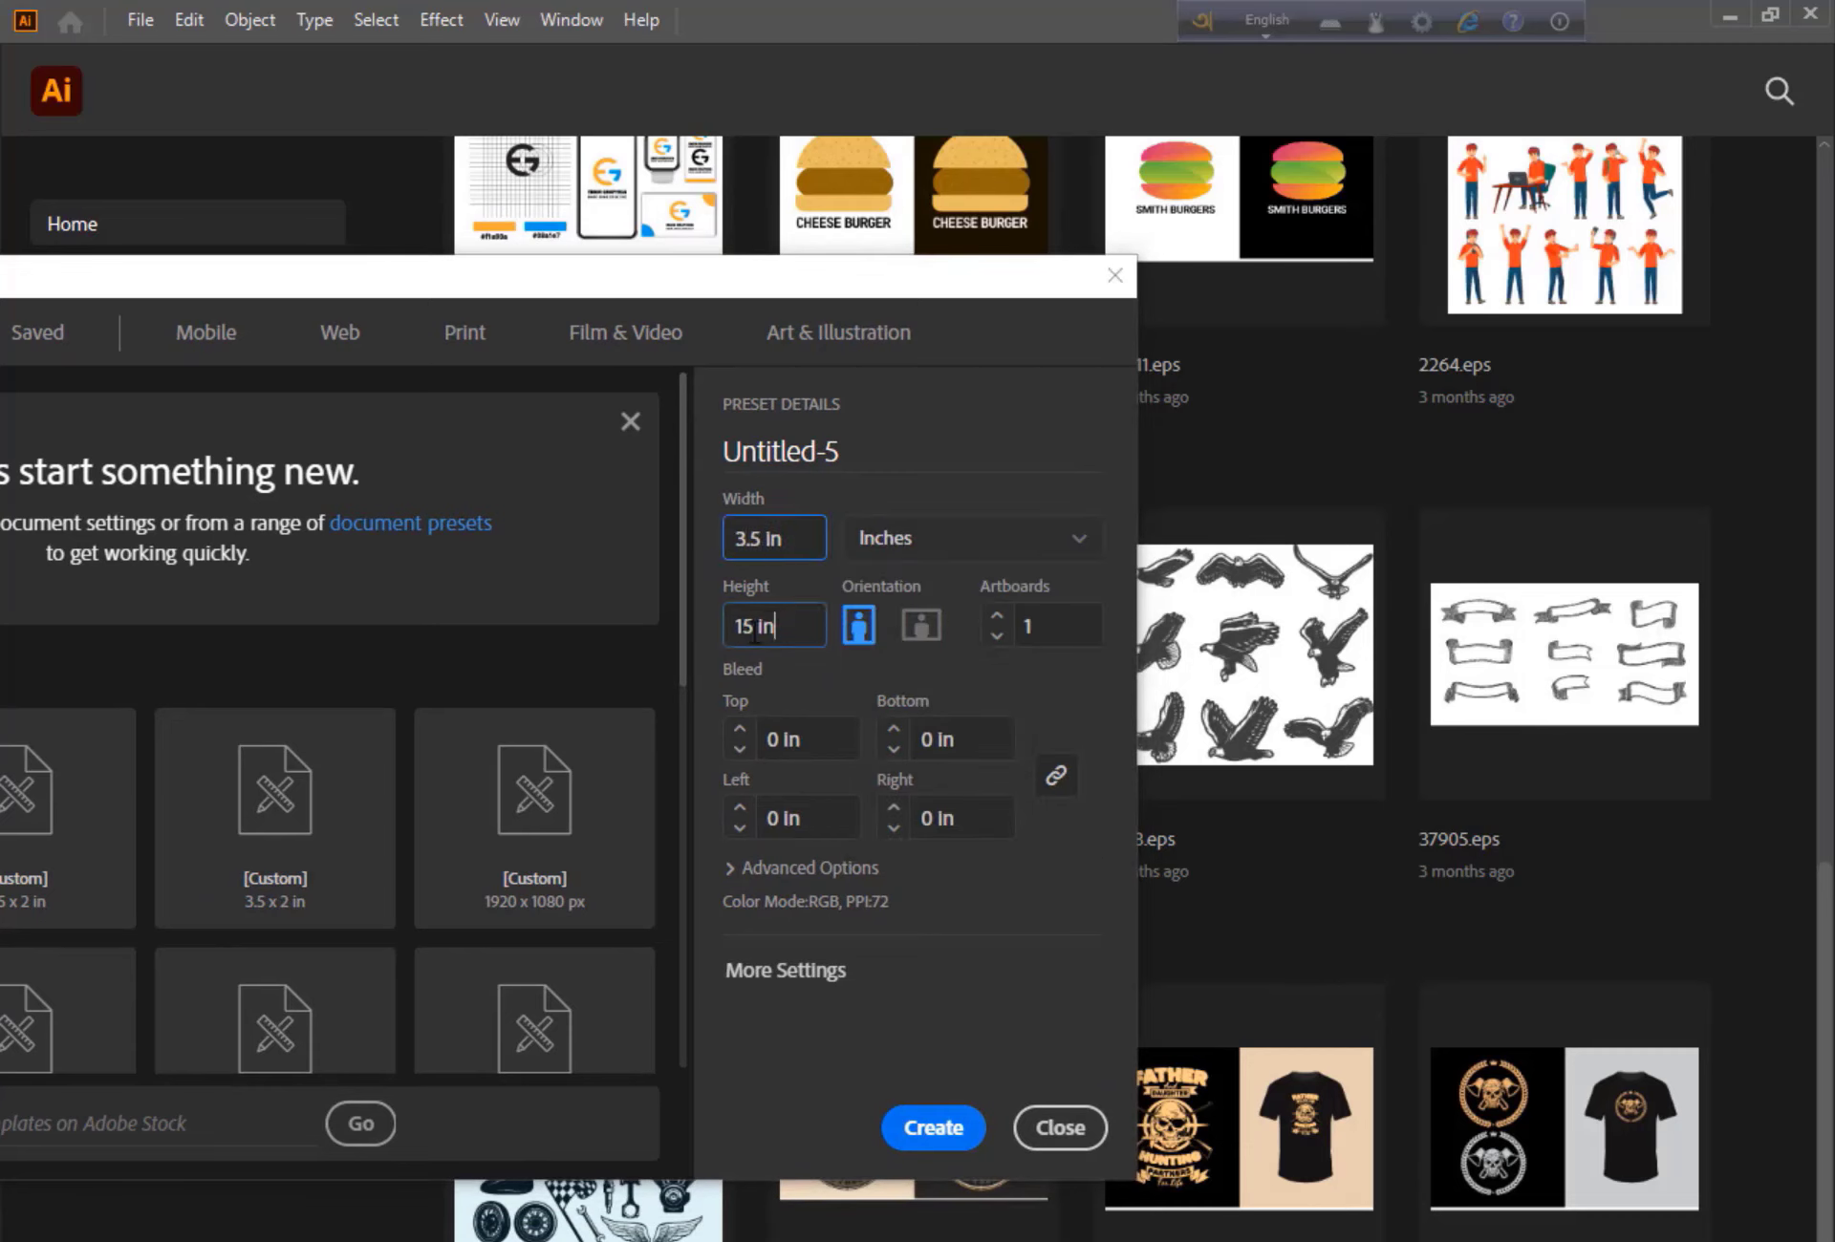
pyautogui.write('2')
pyautogui.press('Tab')
# Set the bleed to 0.125 in on all four sides and the number of artboards to 2
pyautogui.click(824, 747)
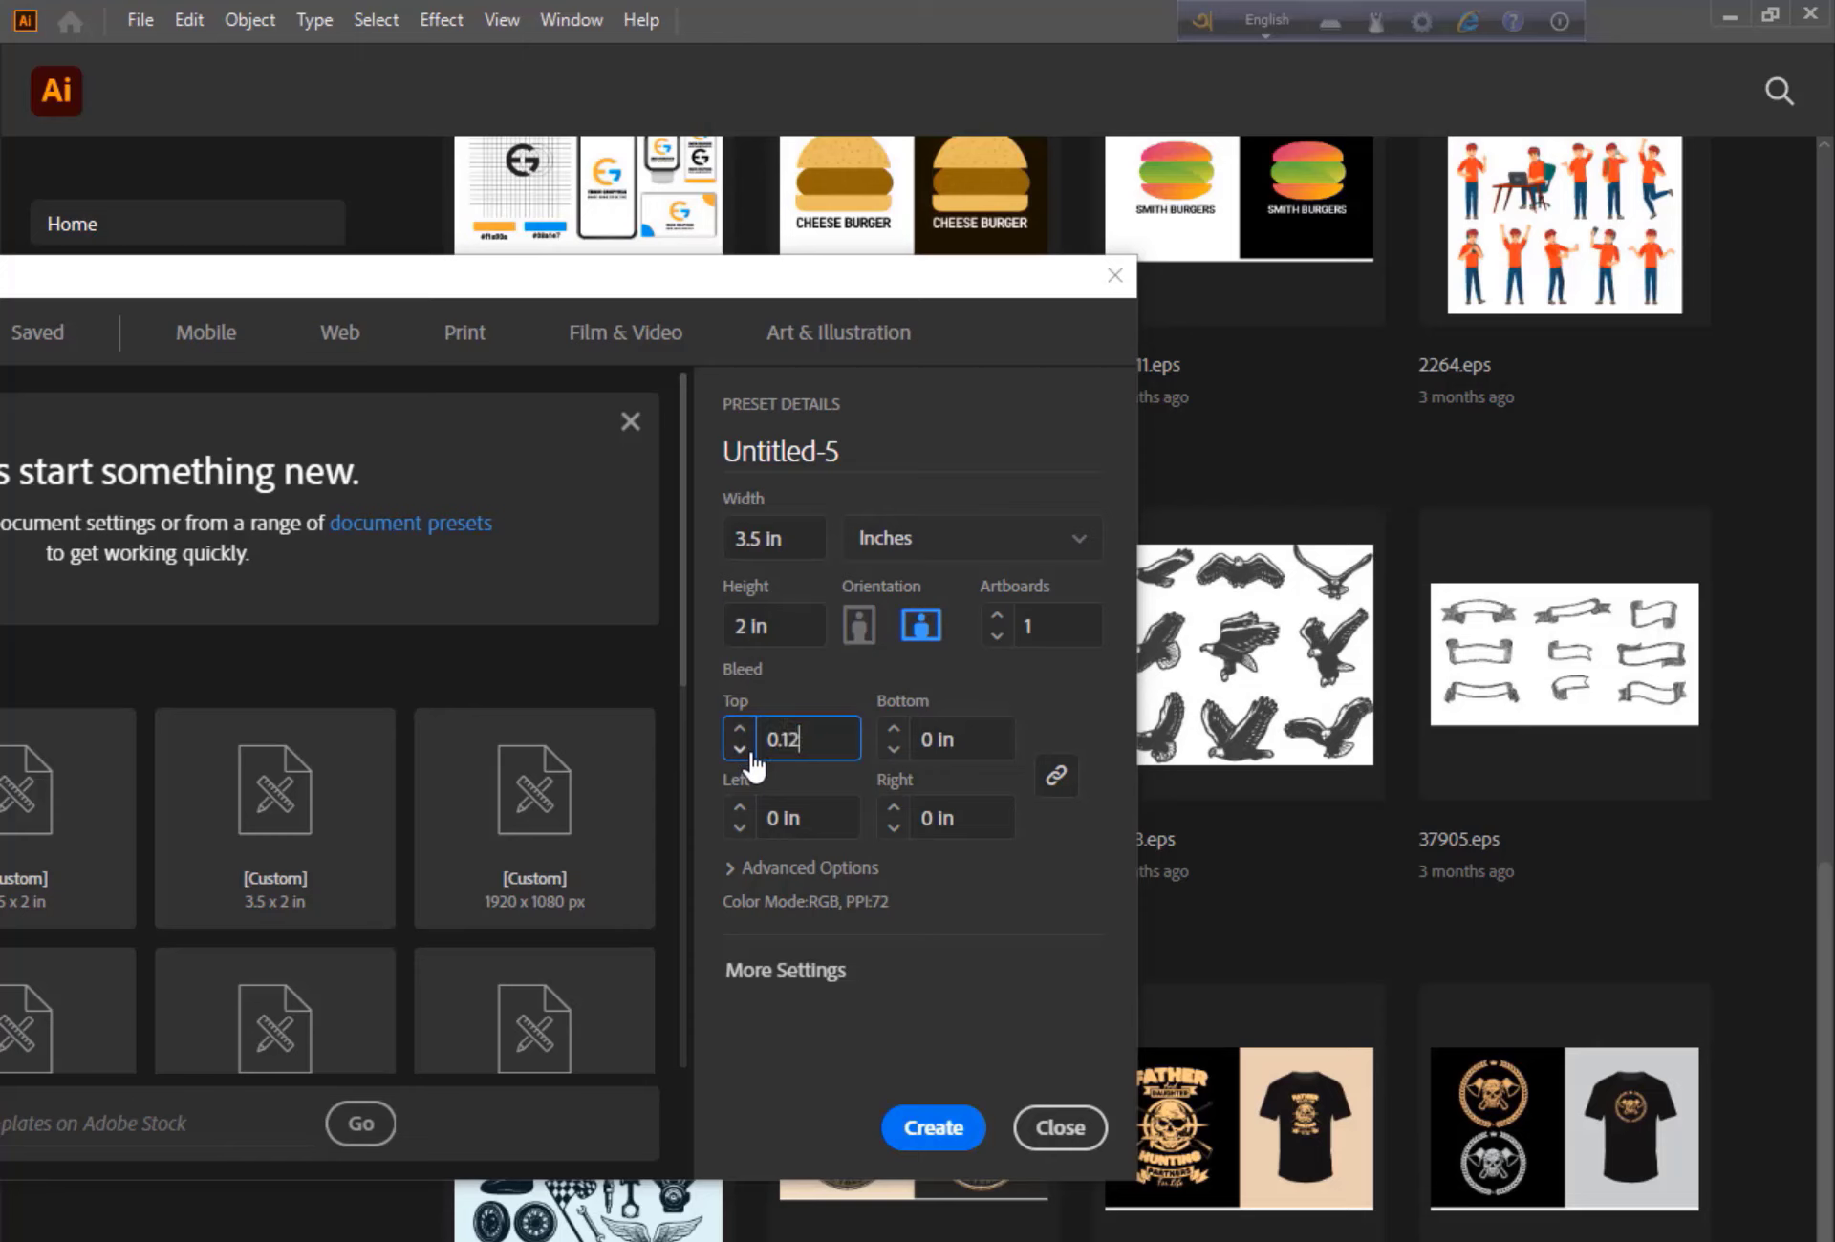
pyautogui.click(895, 901)
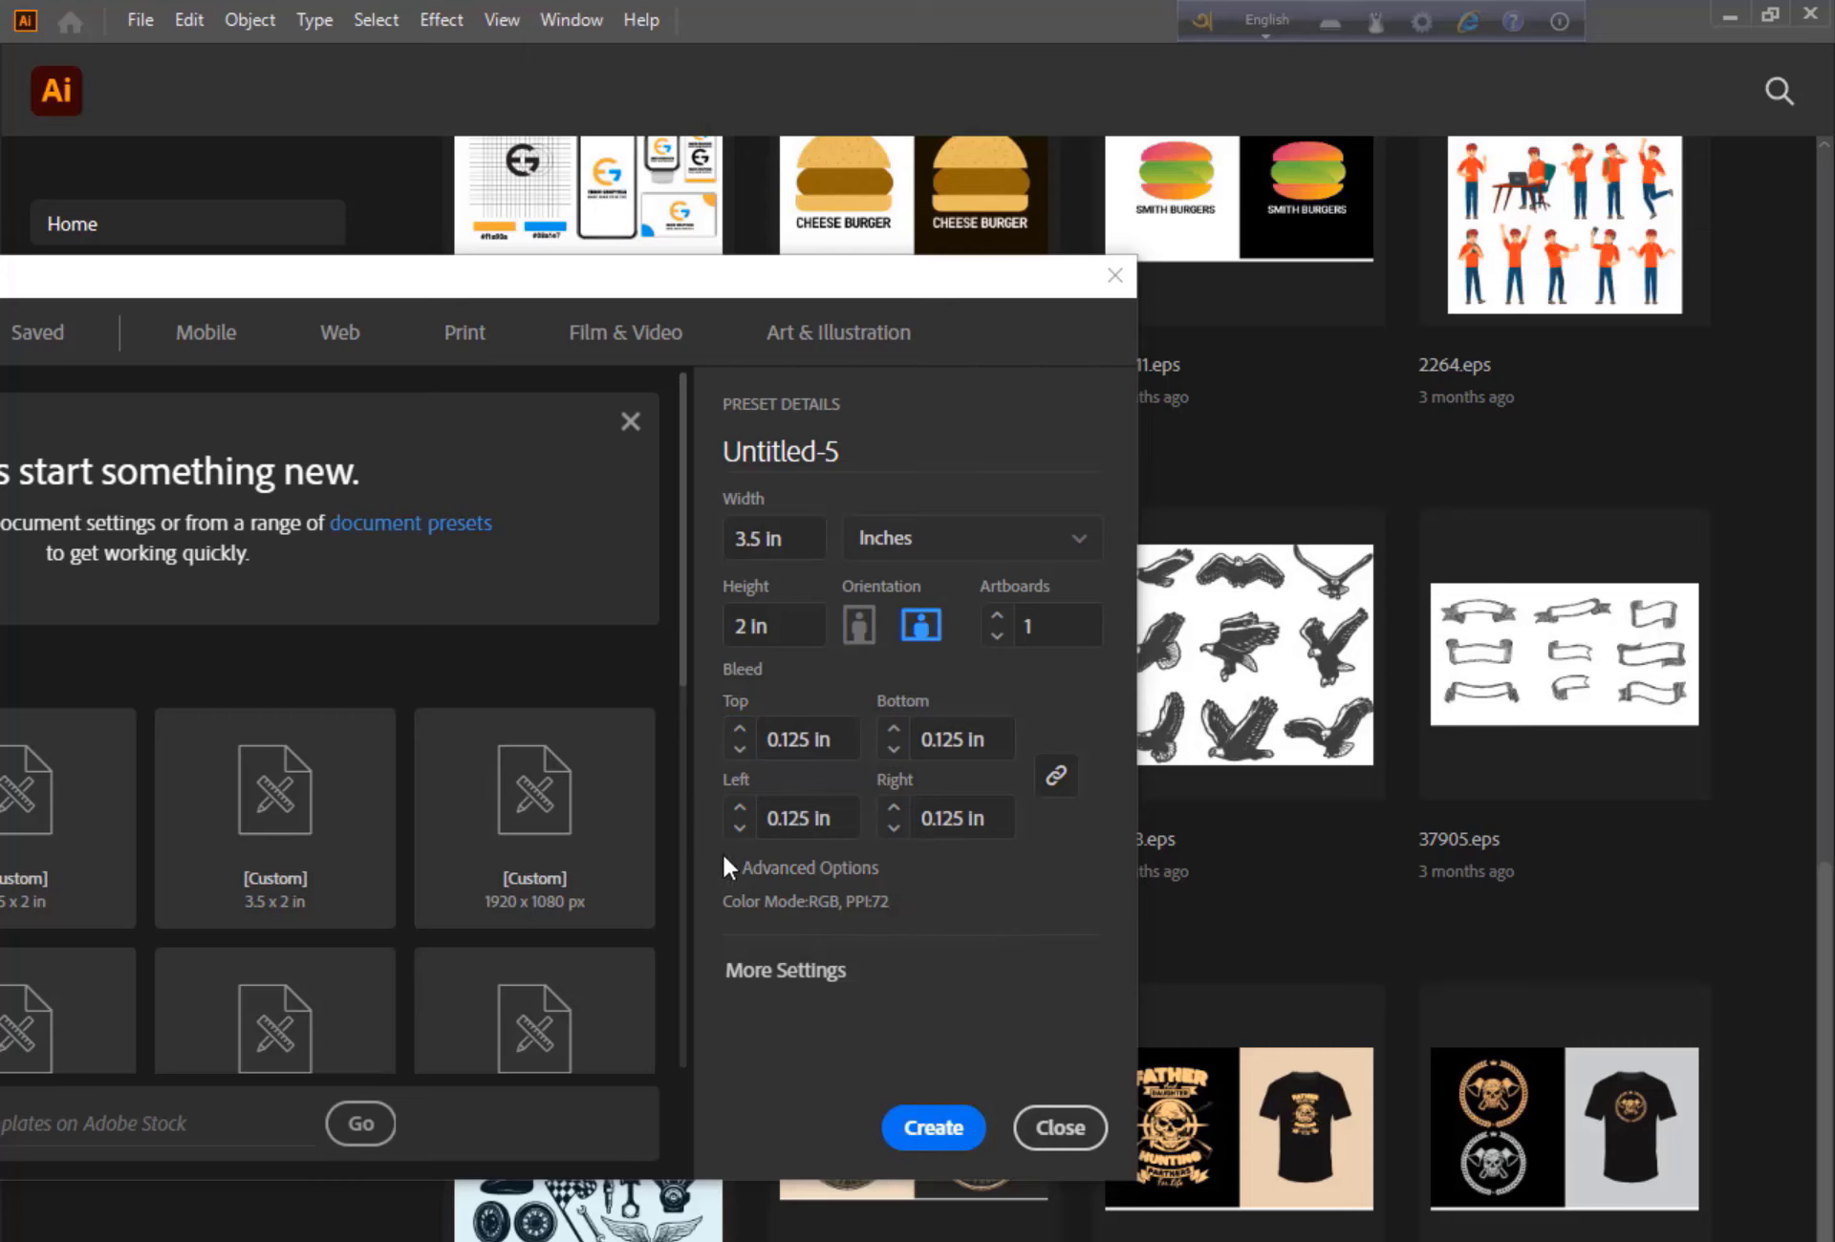
pyautogui.click(745, 876)
pyautogui.click(841, 900)
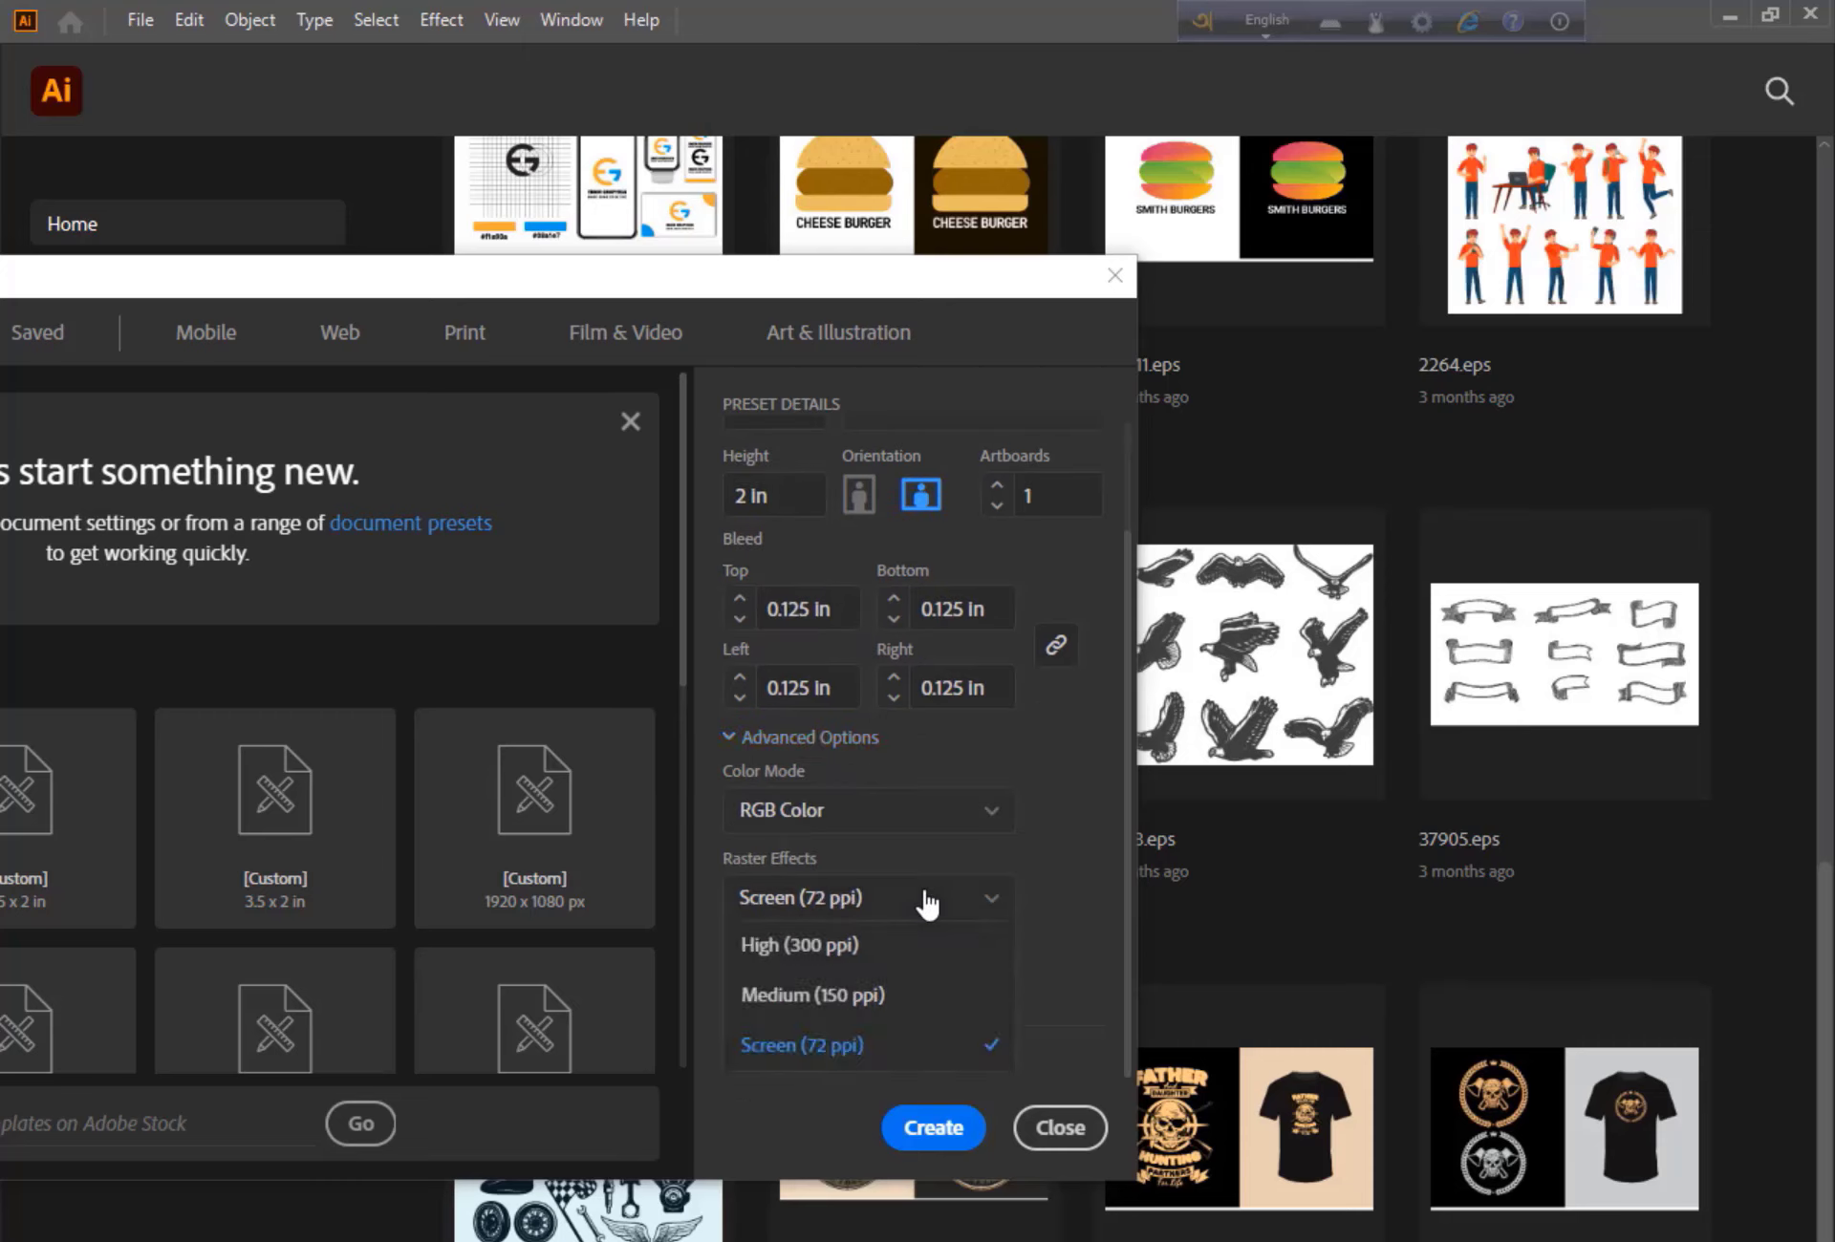
pyautogui.click(1052, 782)
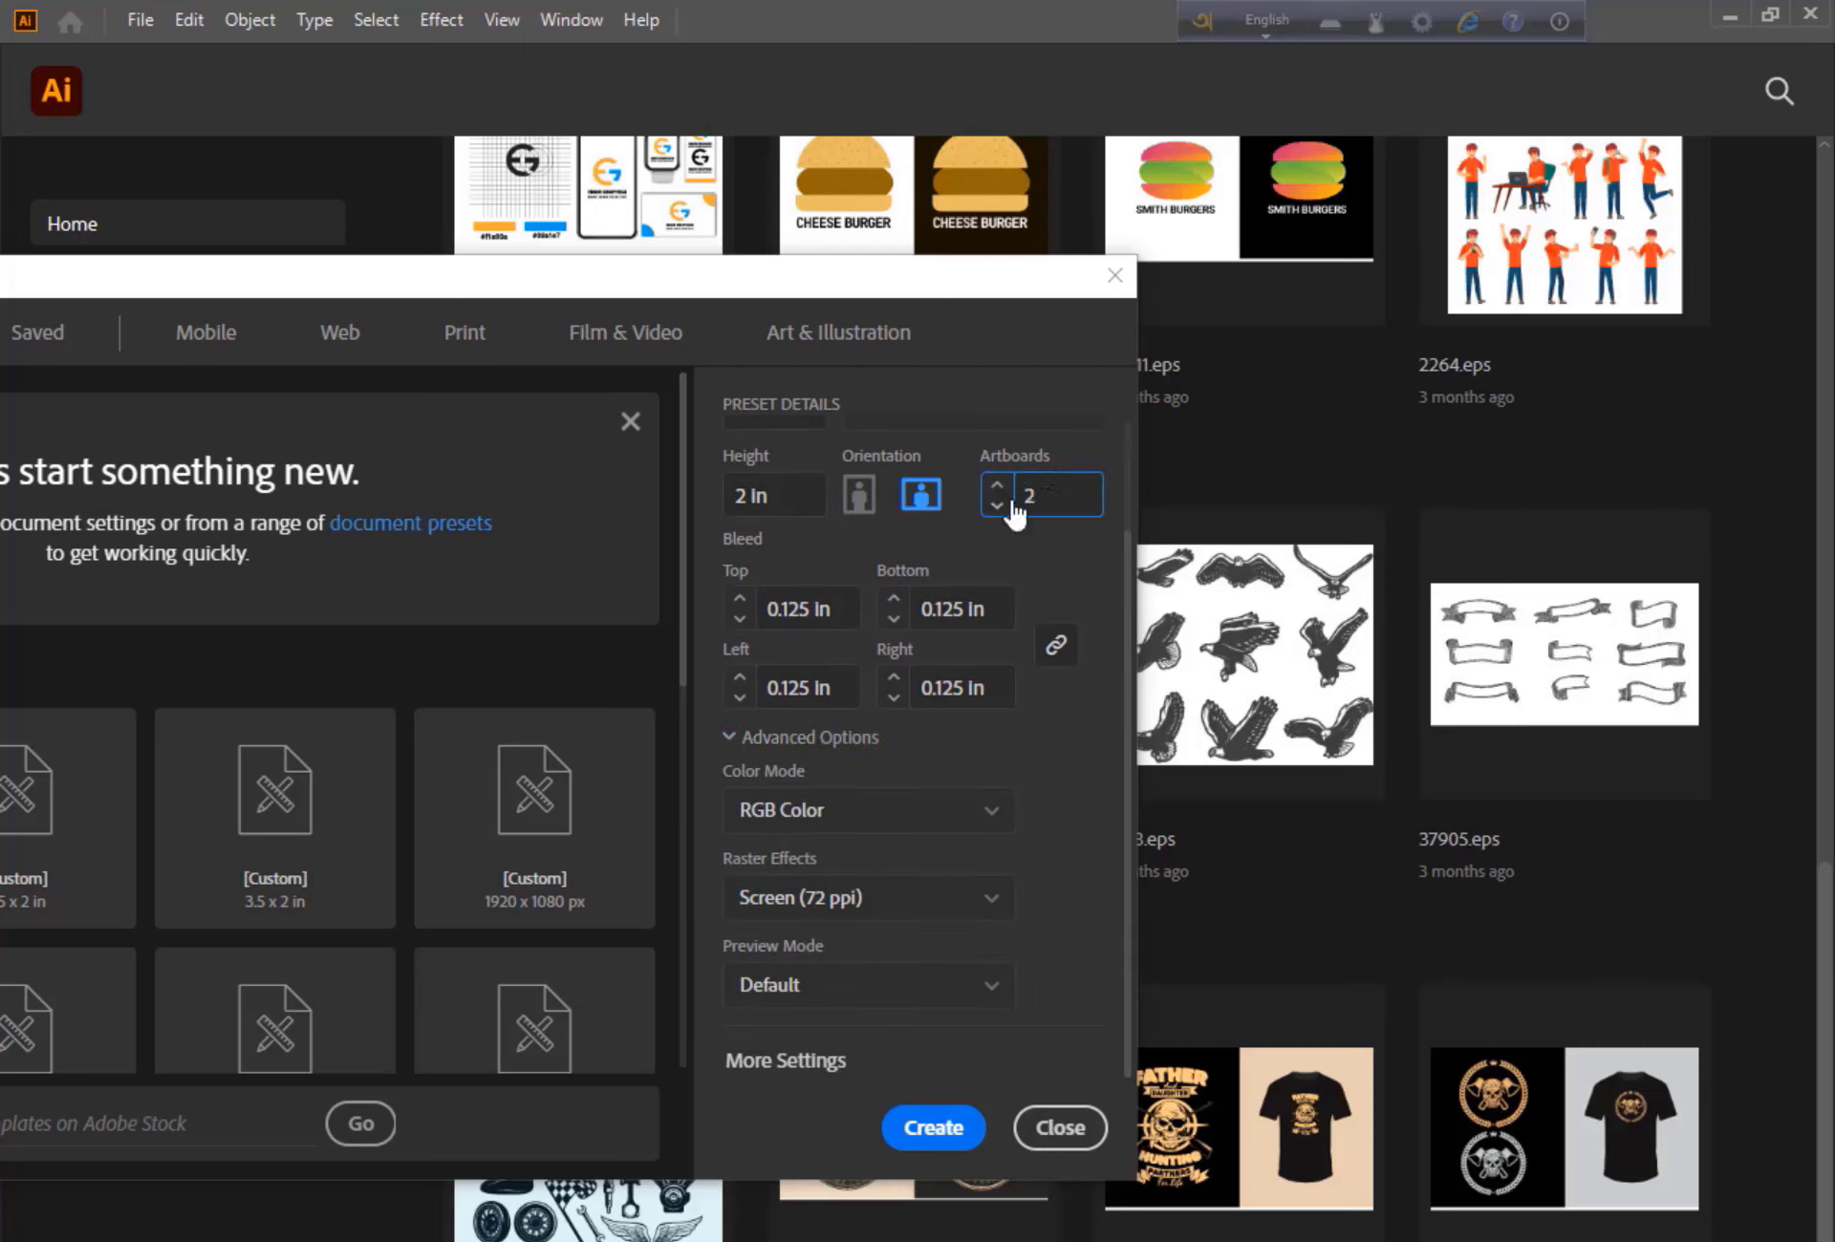
# Try raster effects at High (300 ppi) and check the preview mode and color mode options
pyautogui.click(839, 917)
pyautogui.click(879, 942)
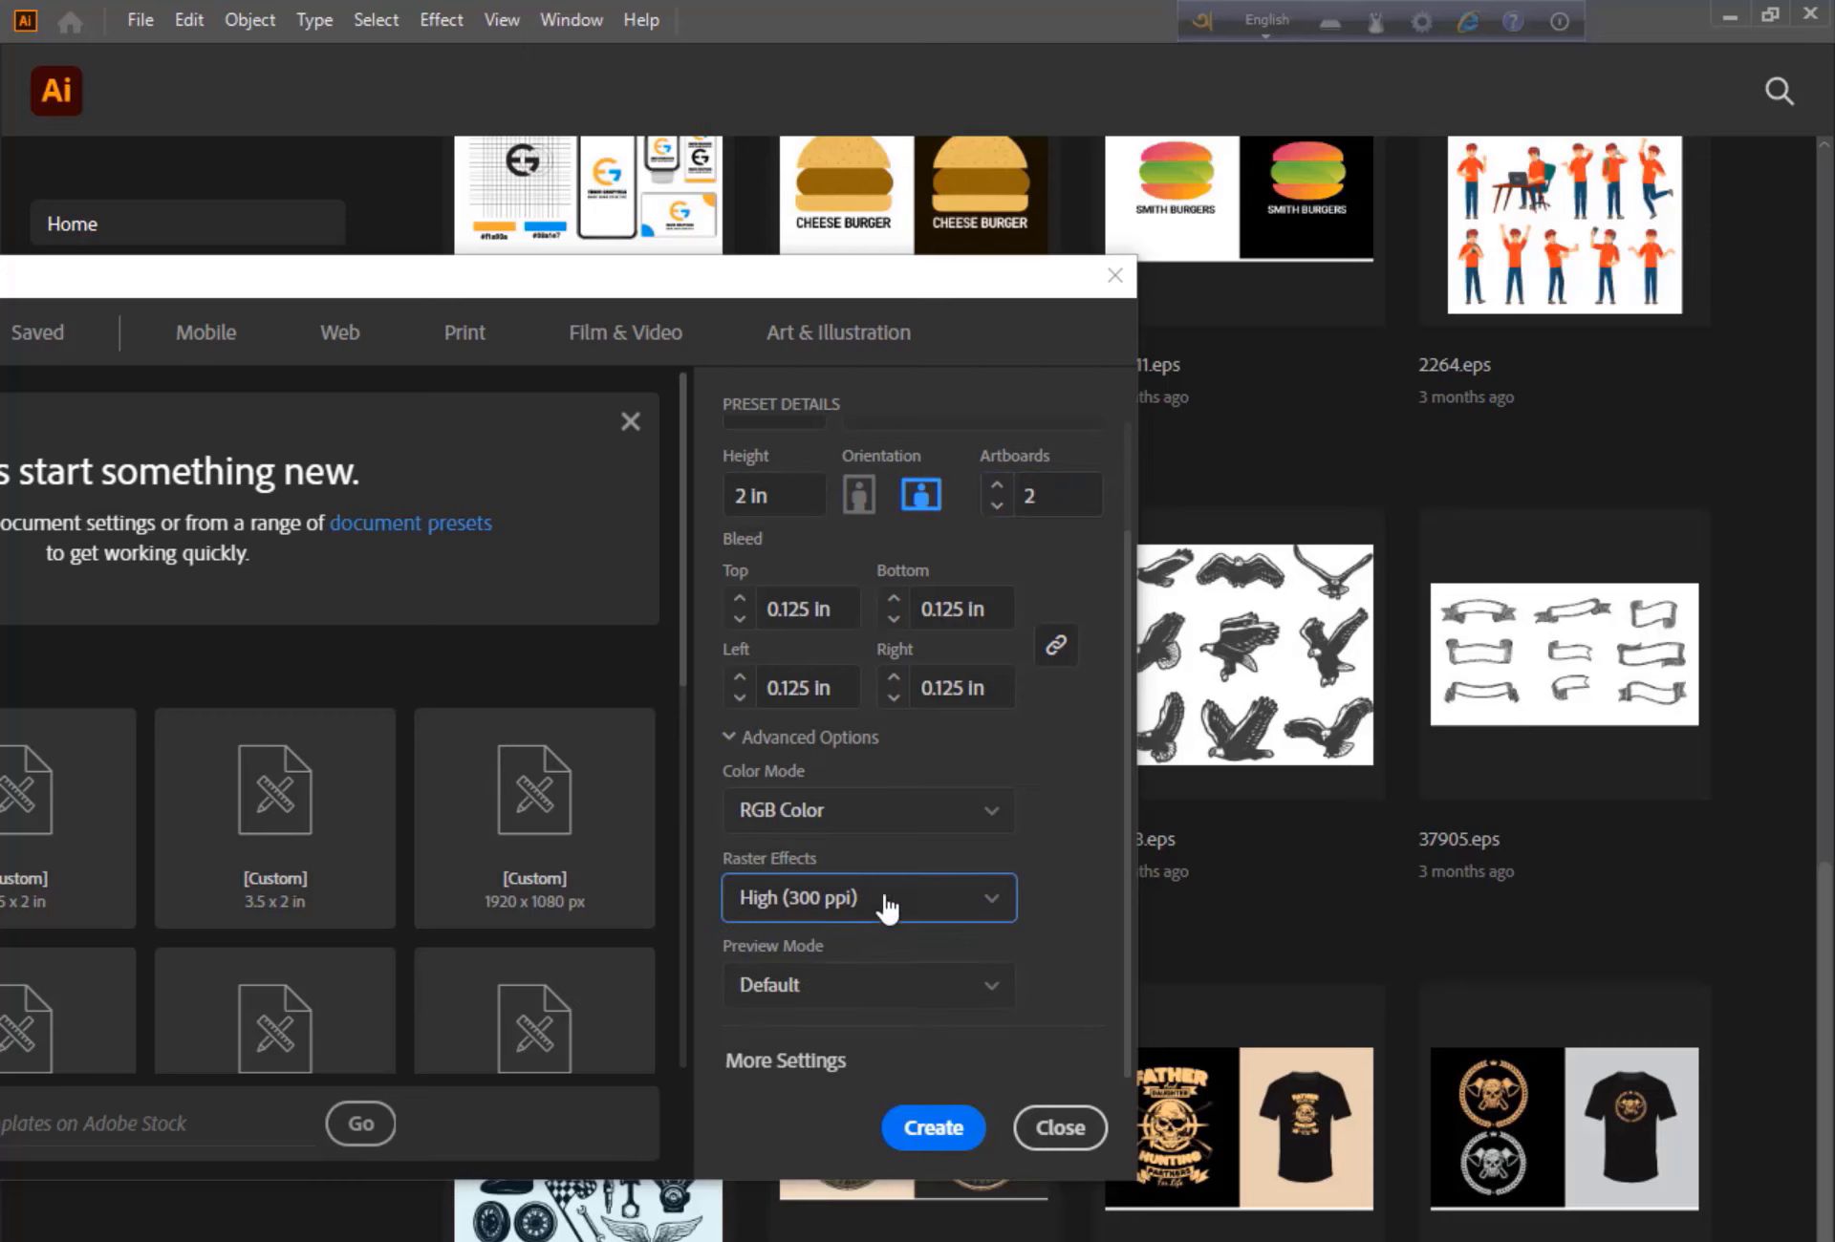
pyautogui.click(874, 984)
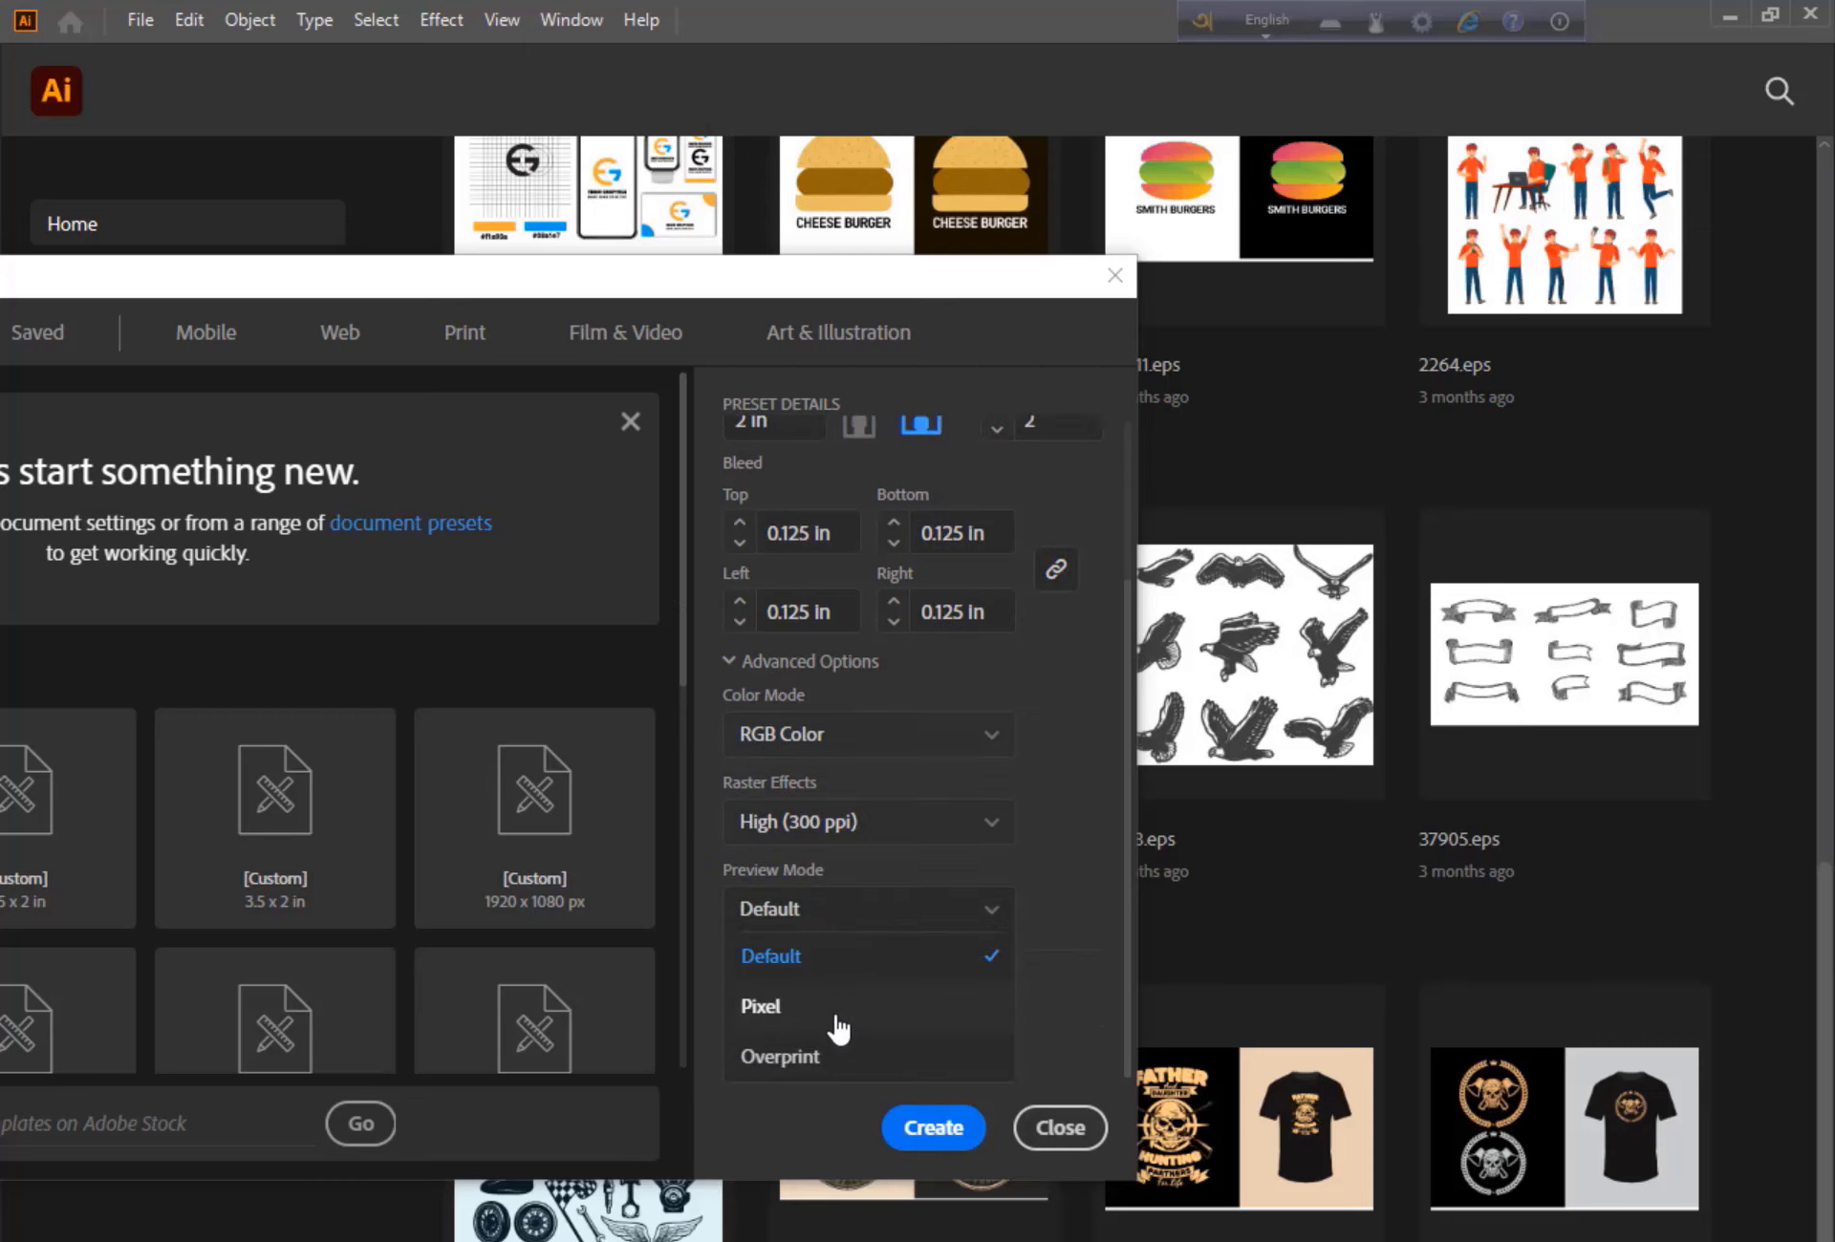
pyautogui.click(1026, 857)
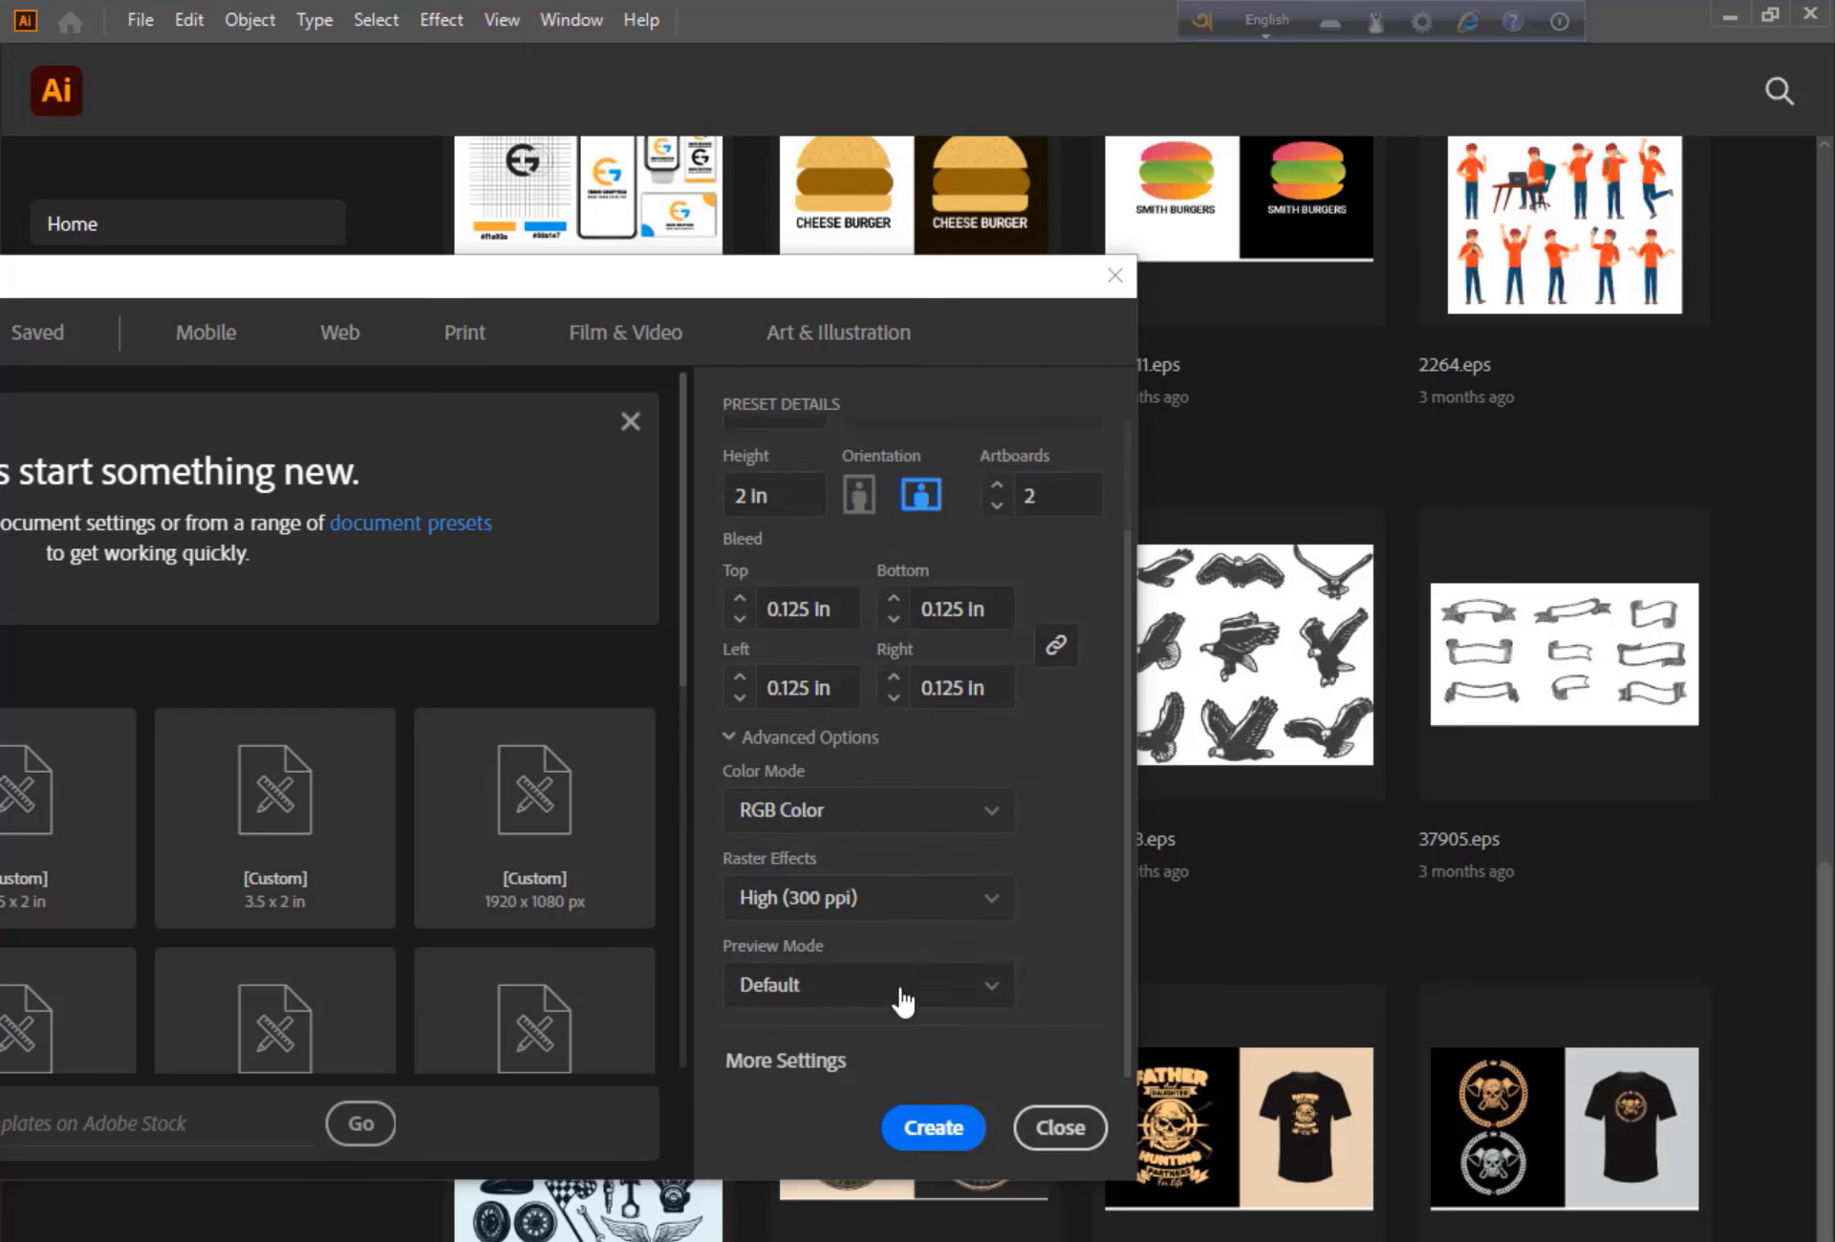
pyautogui.click(894, 834)
pyautogui.click(918, 904)
pyautogui.click(947, 828)
pyautogui.click(934, 851)
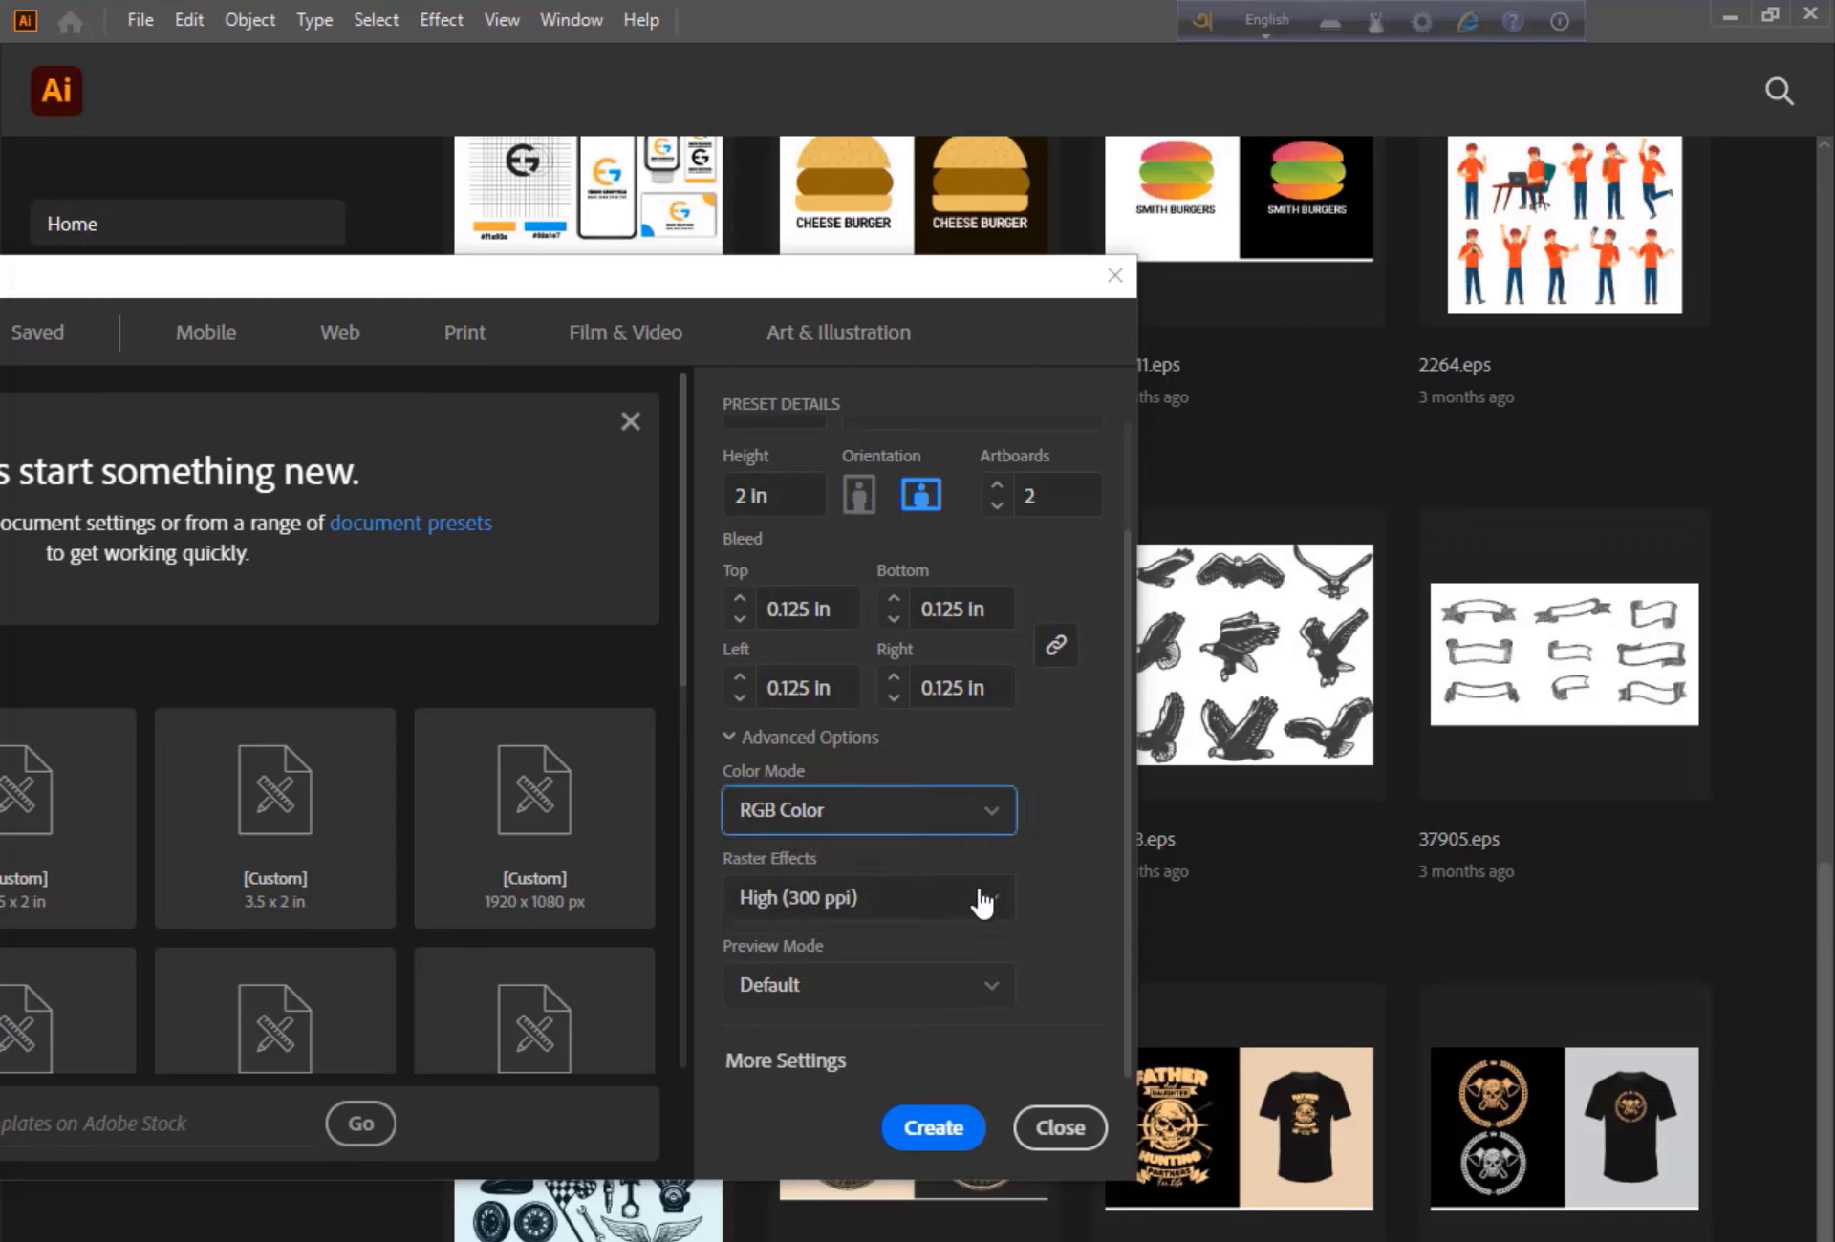
# Set the raster effects to Screen (72 ppi) and create the document
pyautogui.click(983, 908)
pyautogui.click(898, 1044)
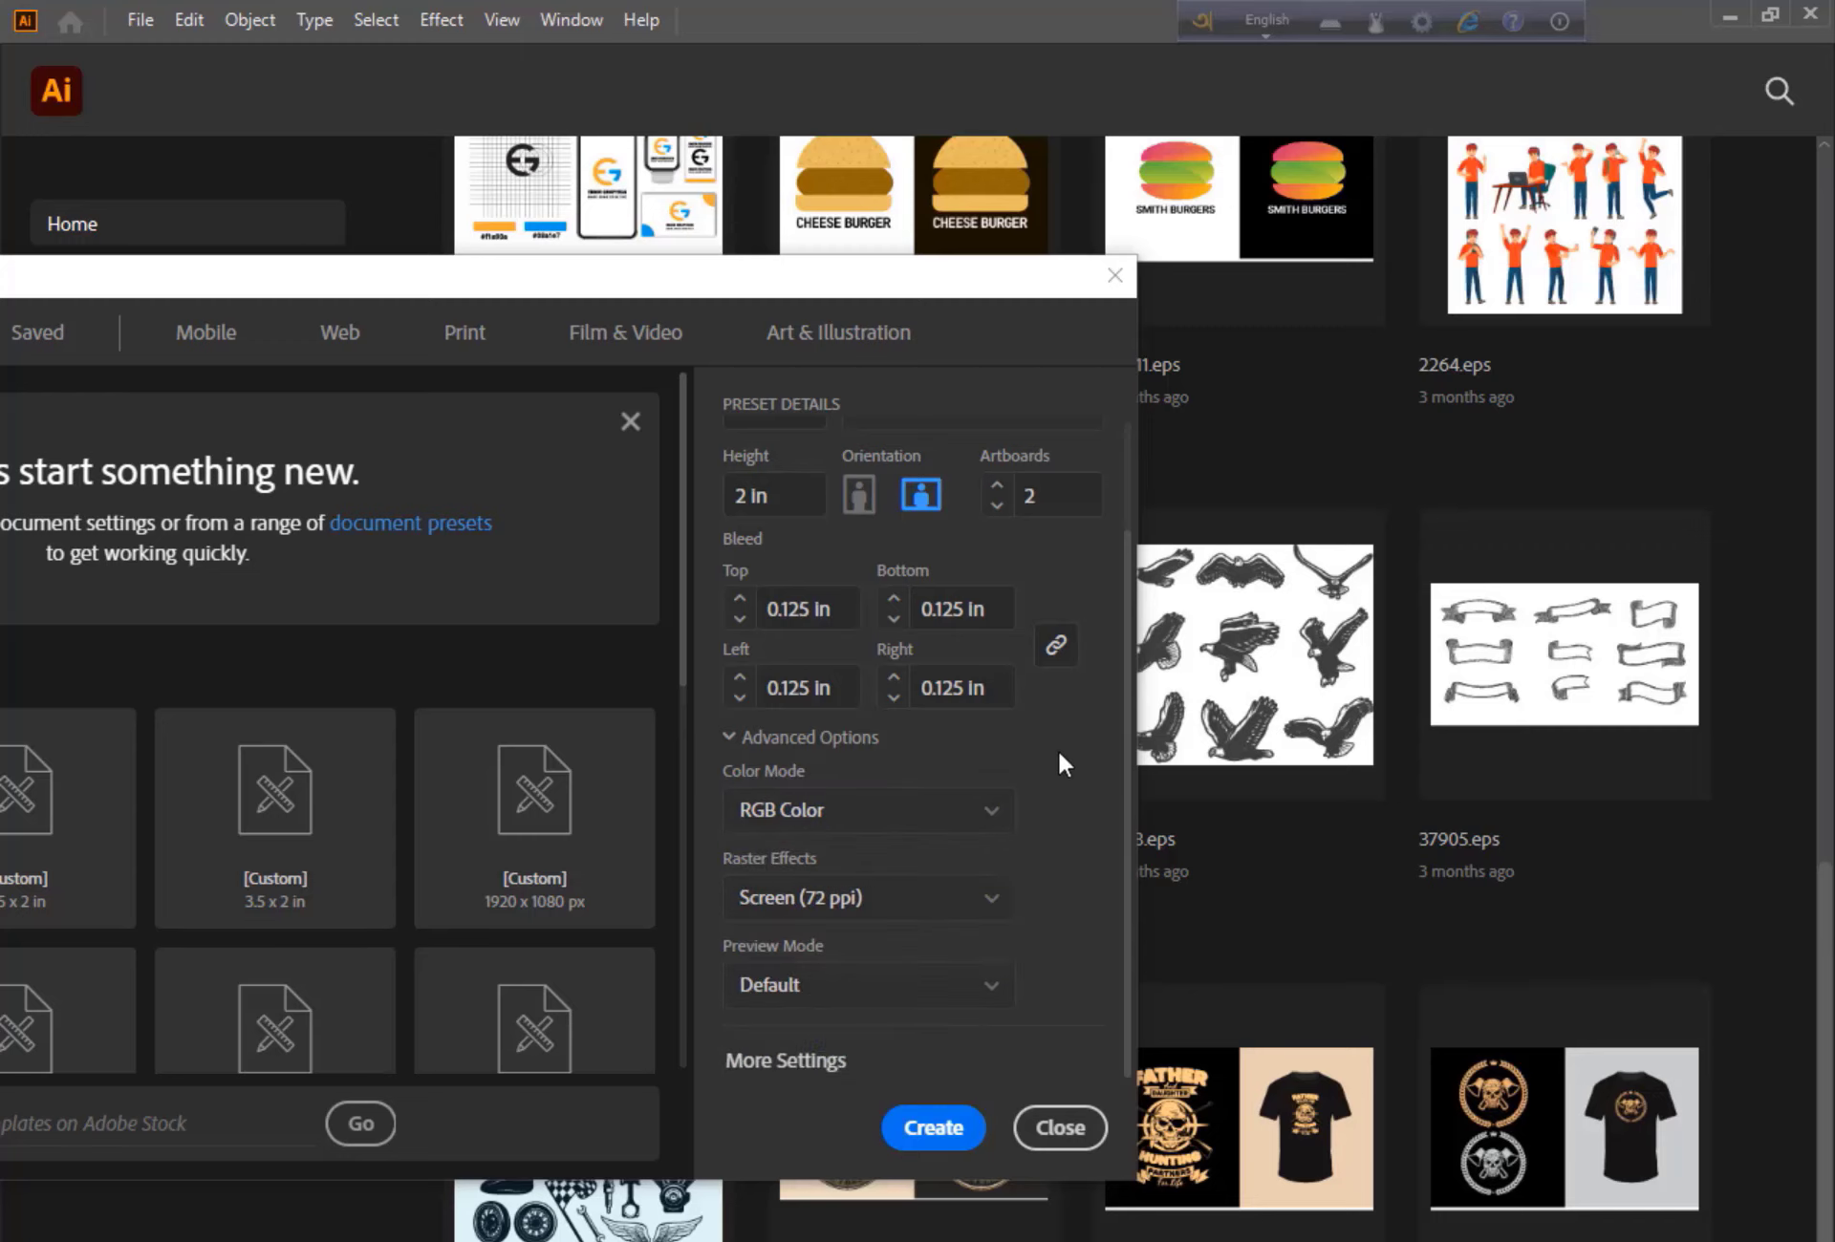
pyautogui.scroll(2, 886, 764)
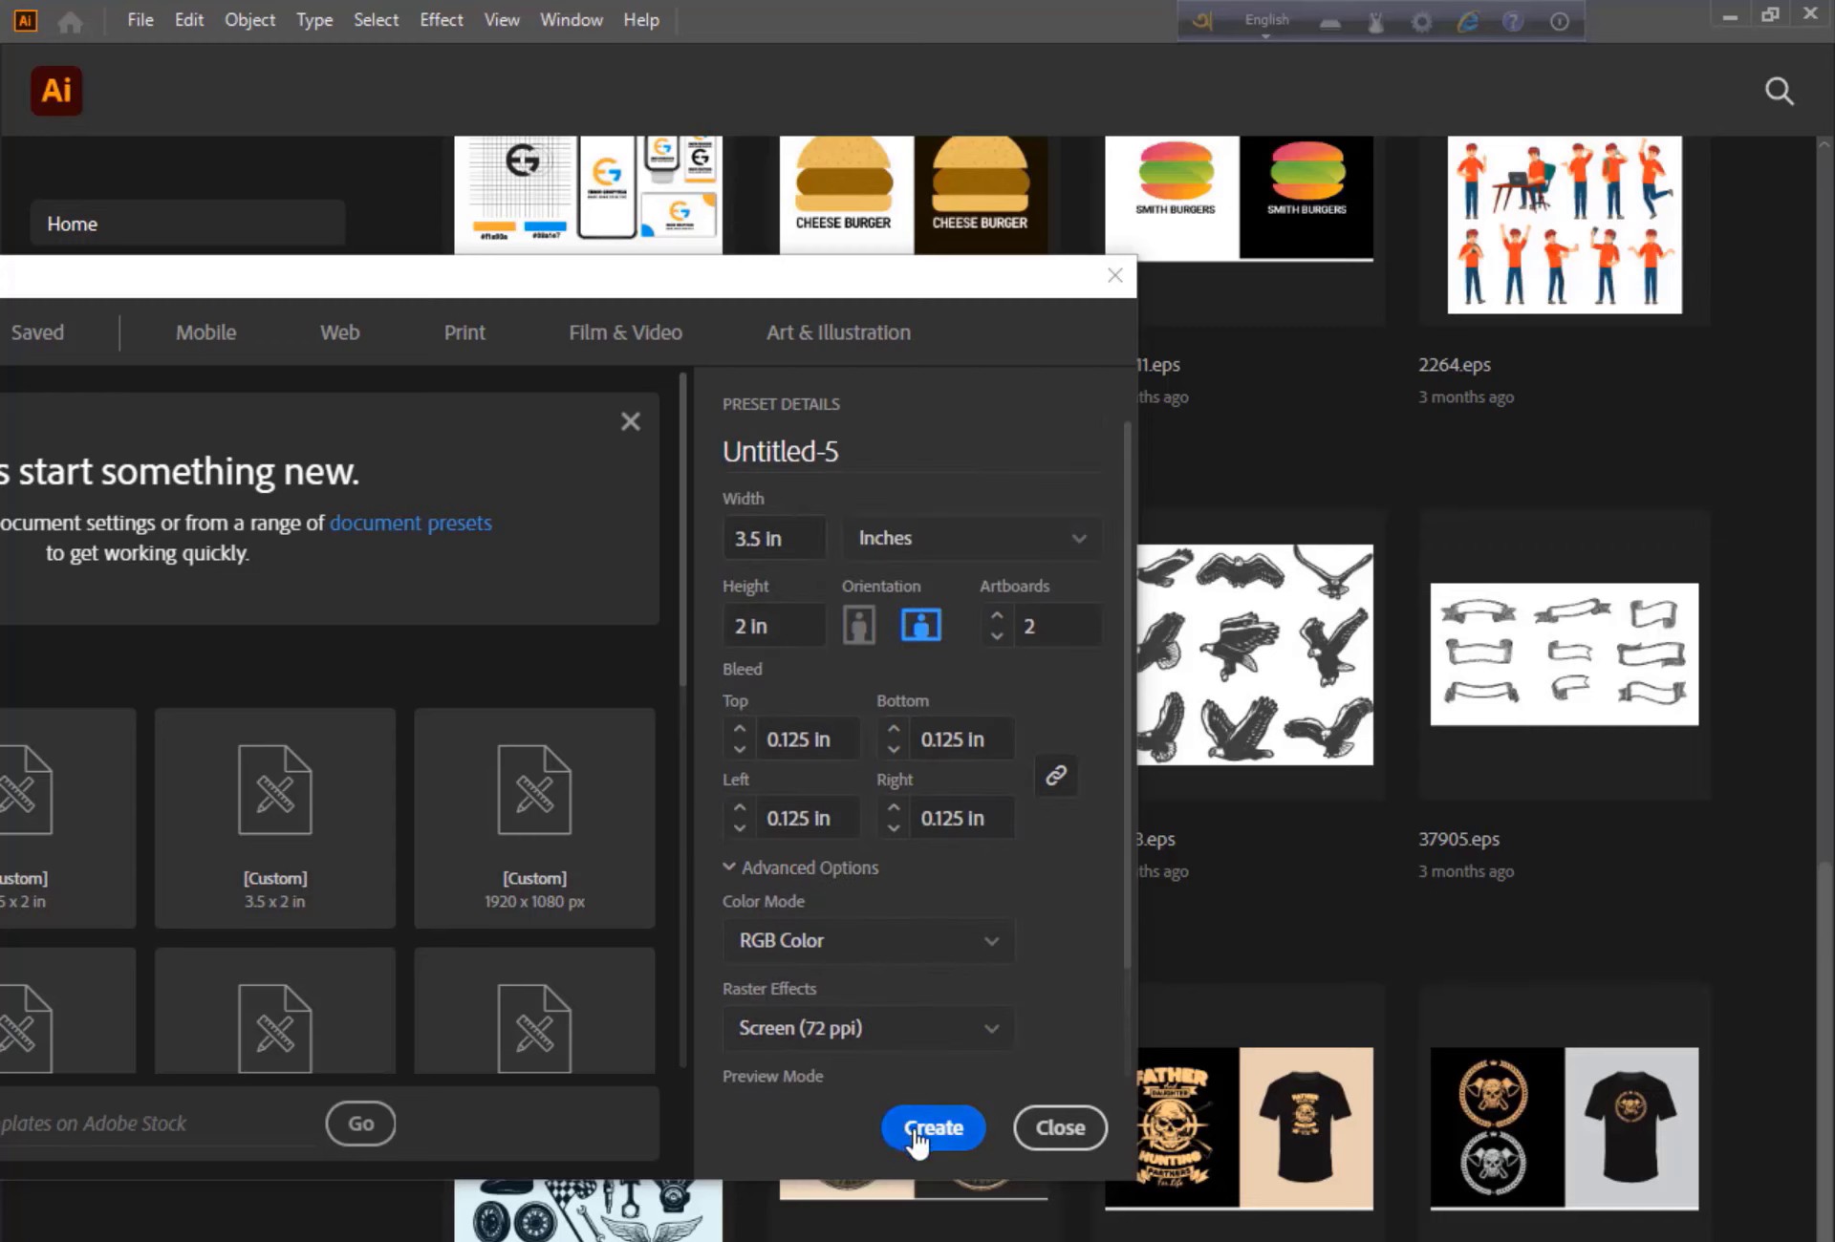
pyautogui.click(913, 1130)
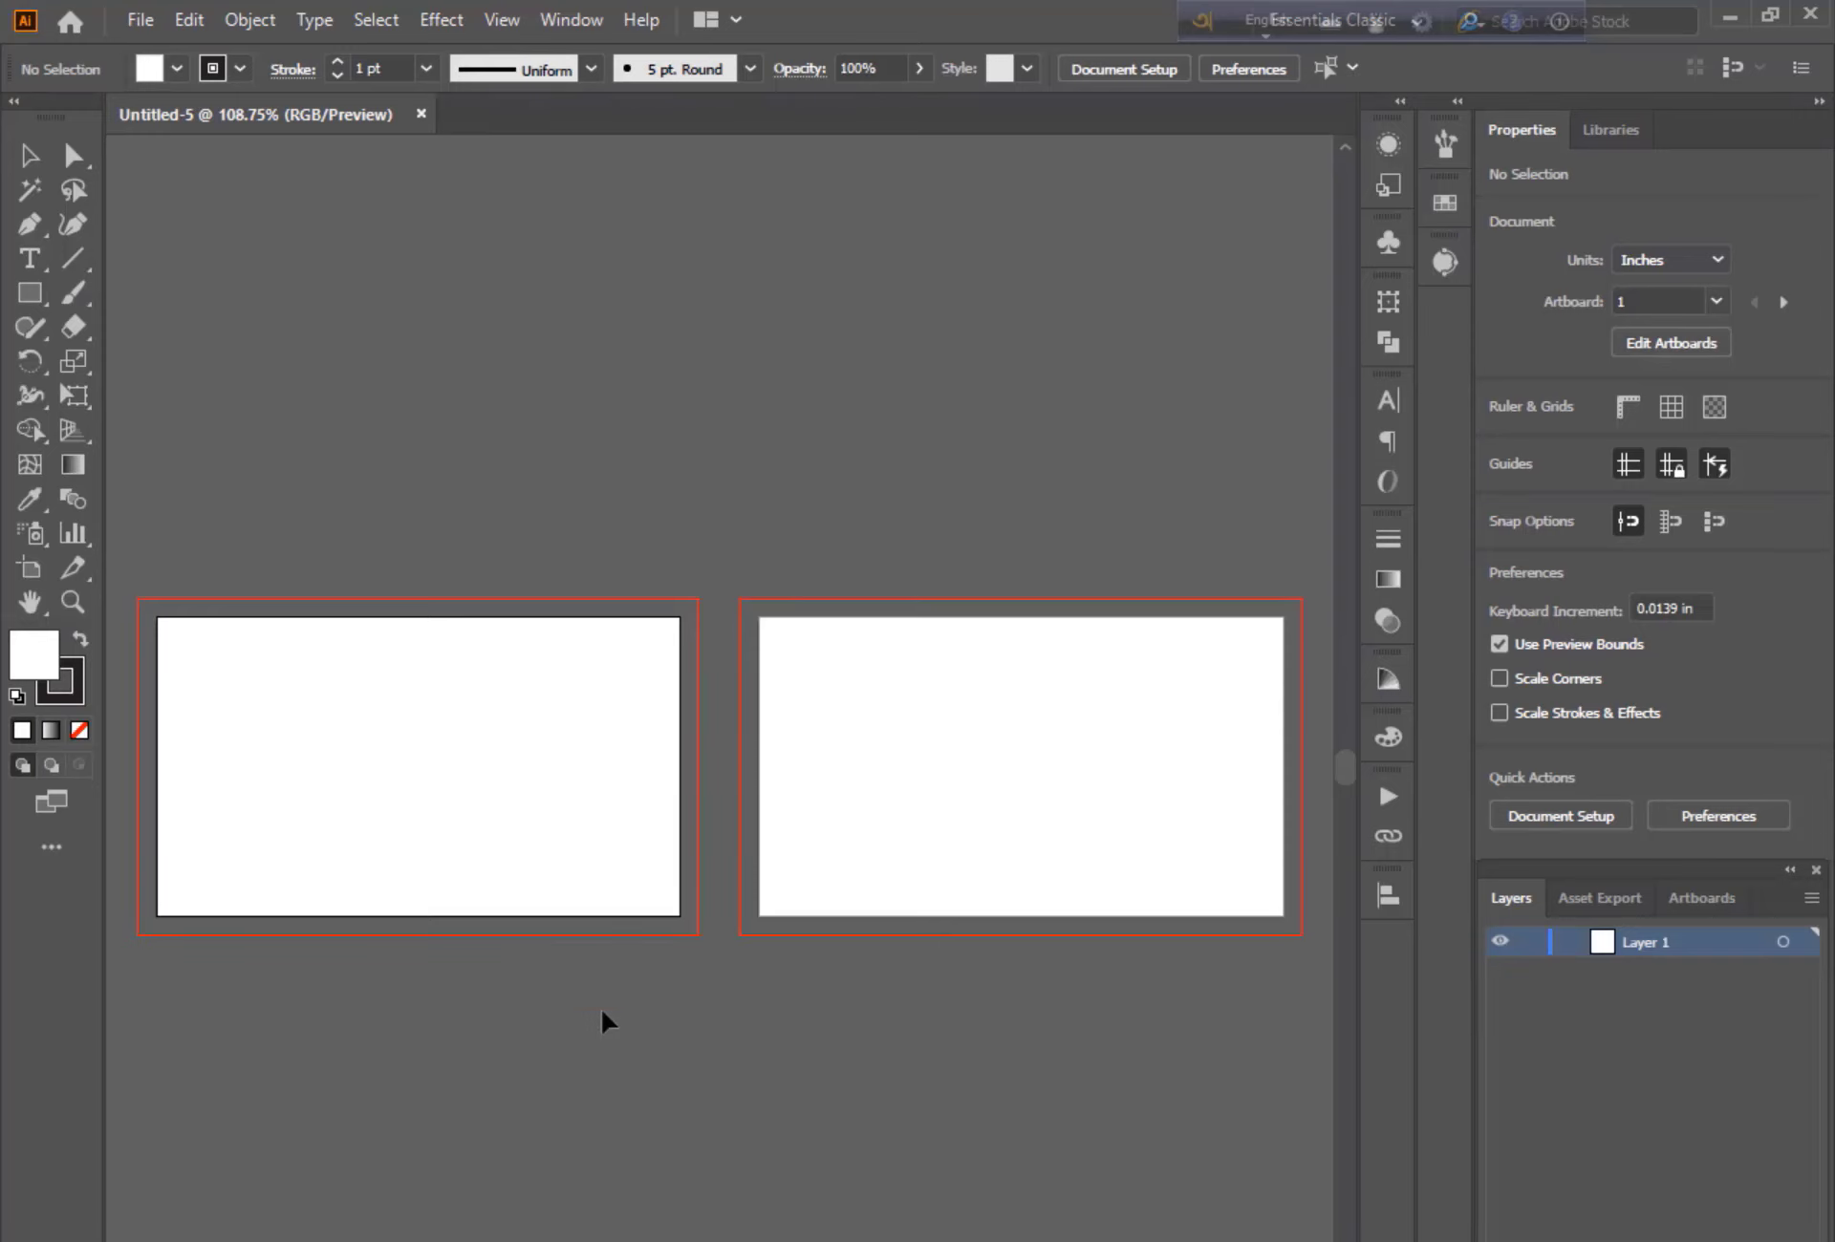
# Draw a white, strokeless rectangle of 3.75 by 2.25 in covering the first artboard out to its bleed edges
pyautogui.hotkey('ctrl', '=')
pyautogui.hotkey('ctrl', '=')
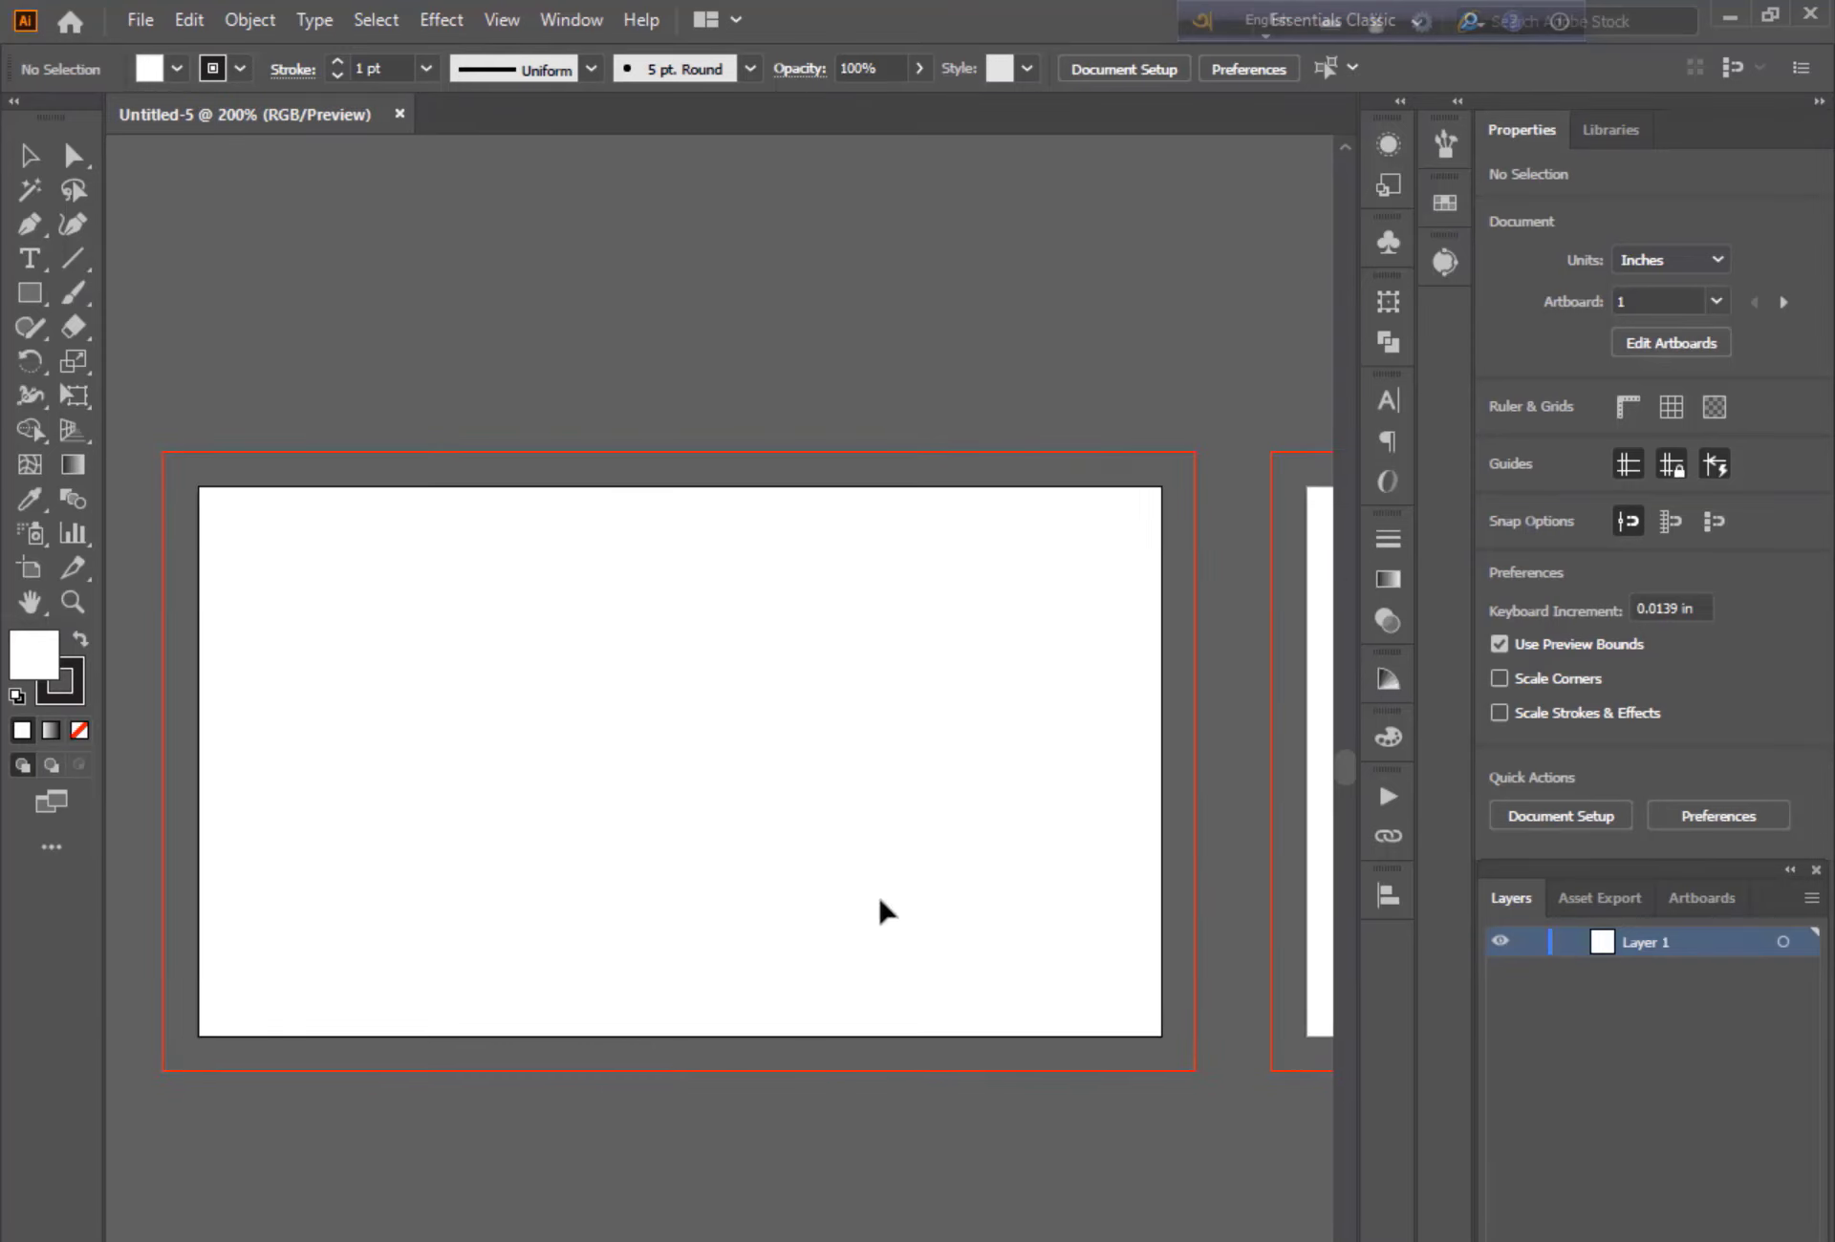
pyautogui.click(79, 730)
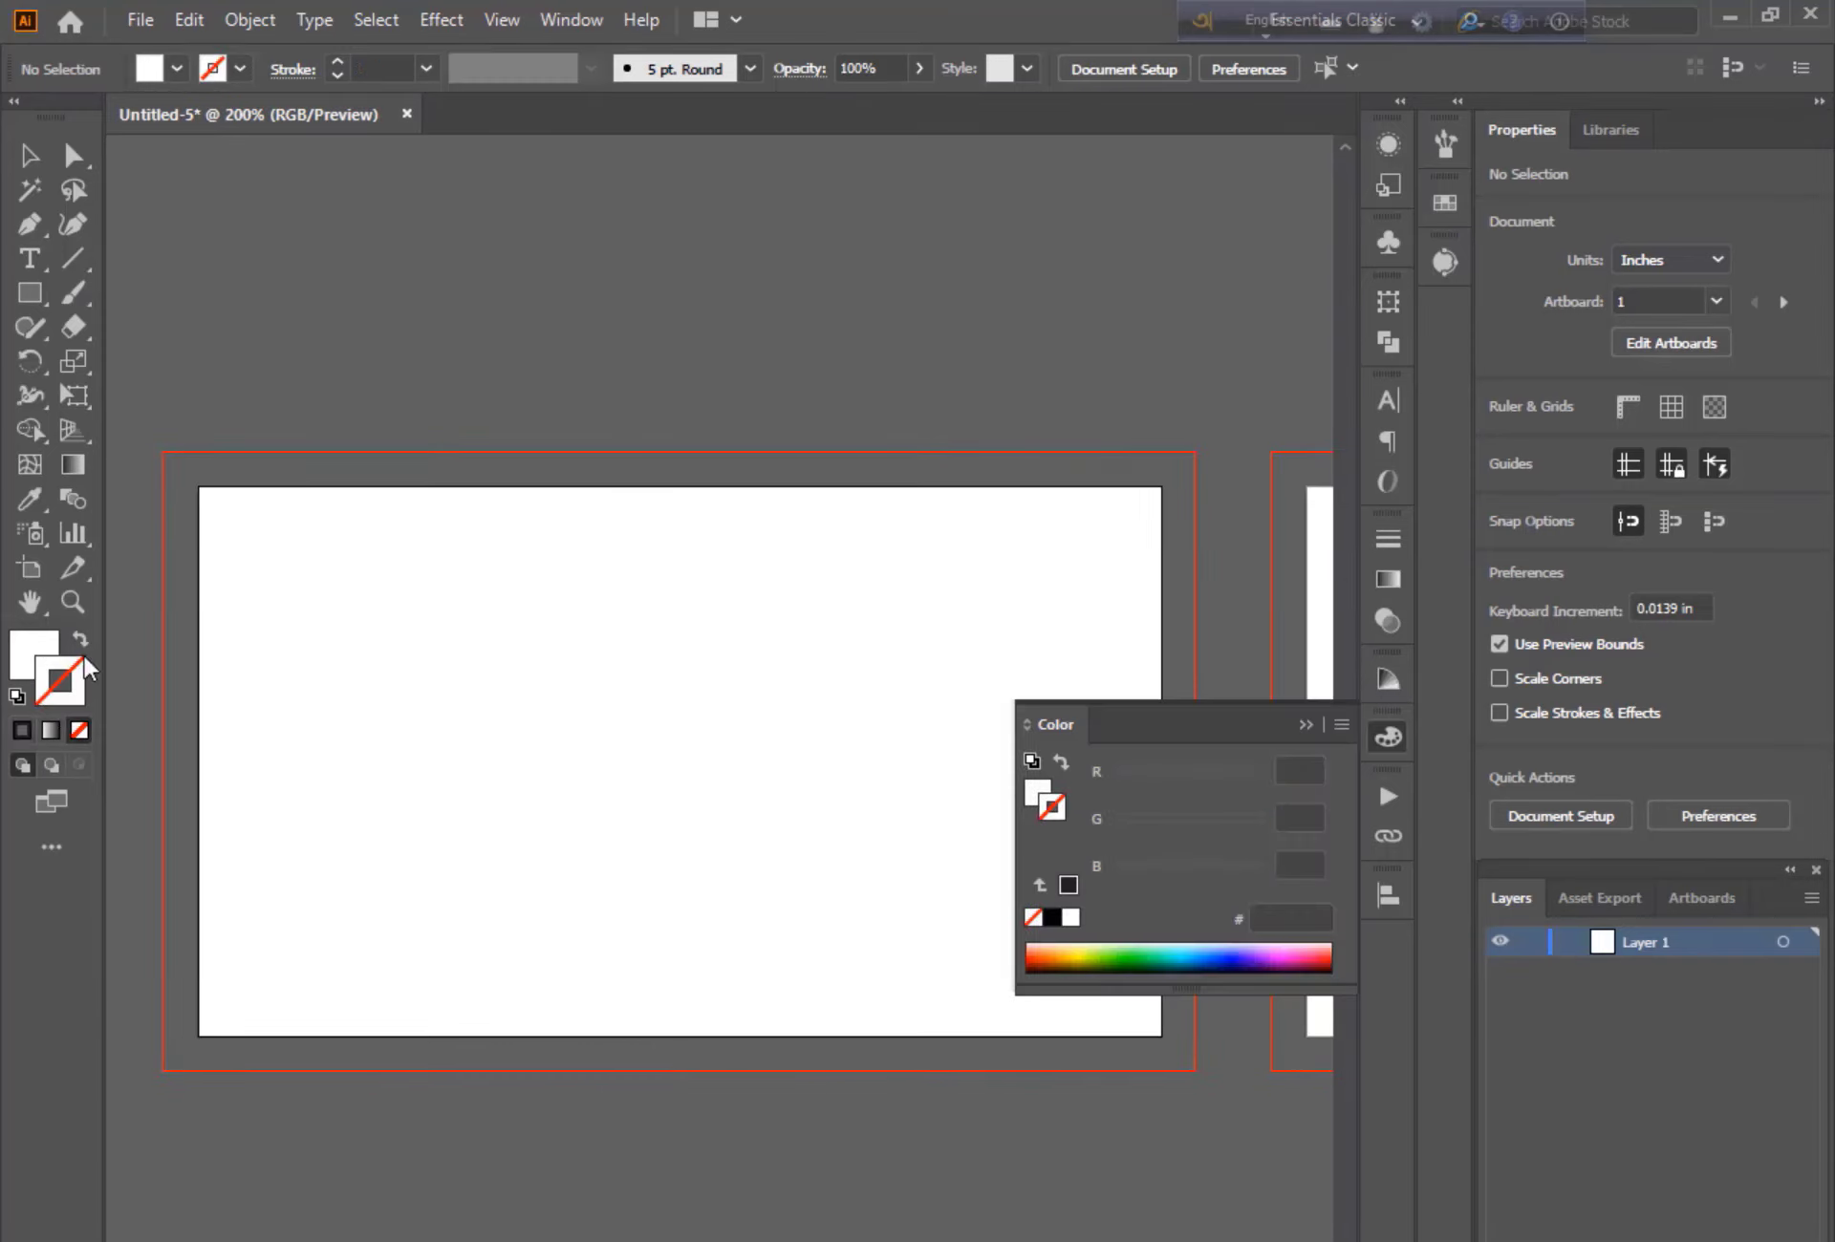
pyautogui.click(1304, 724)
pyautogui.press('m')
pyautogui.moveTo(163, 452); pyautogui.dragTo(1197, 1070)
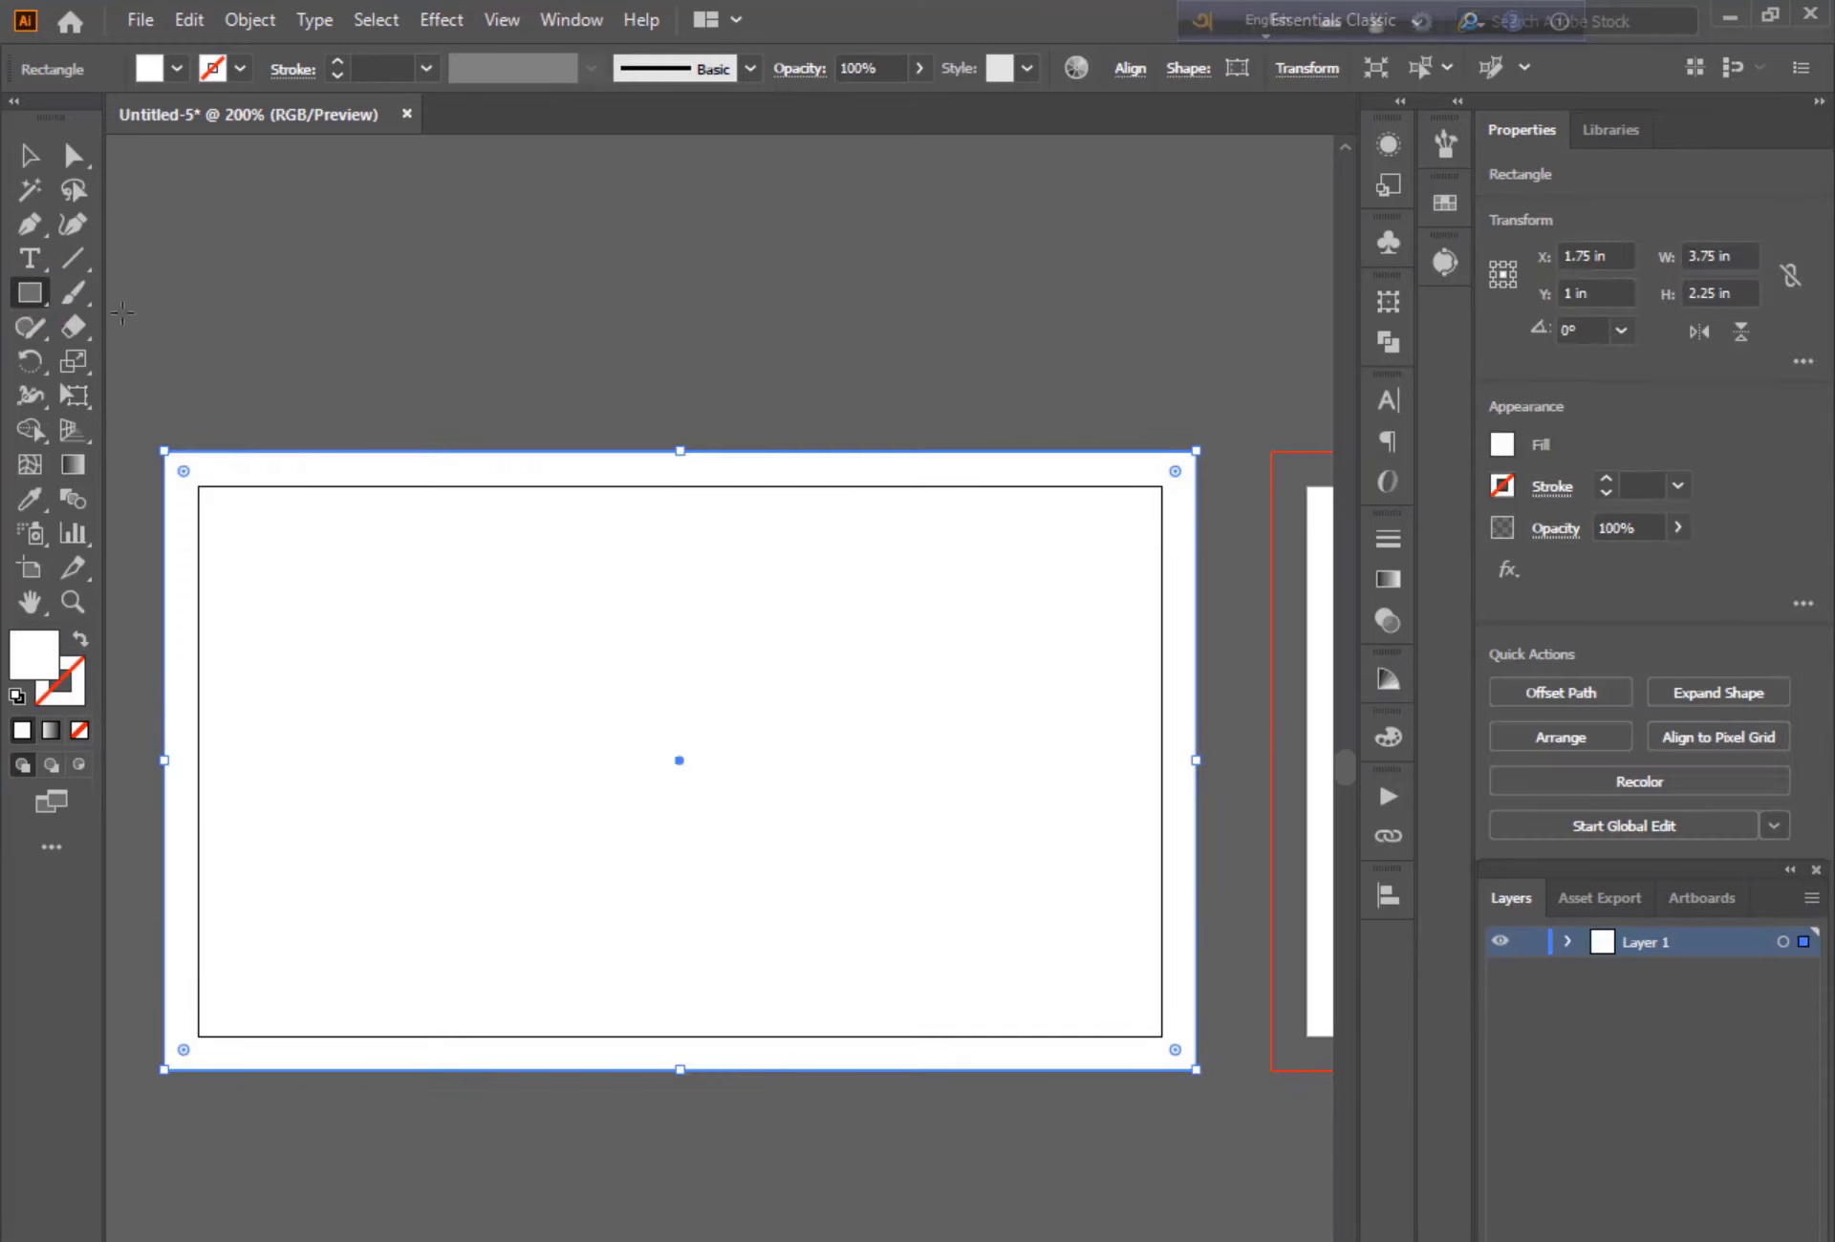
# Offset the rectangle's path by -0.25 in with mitered joins and turn the resulting inner rectangle into a guide
pyautogui.press('v')
pyautogui.click(381, 283)
pyautogui.click(438, 643)
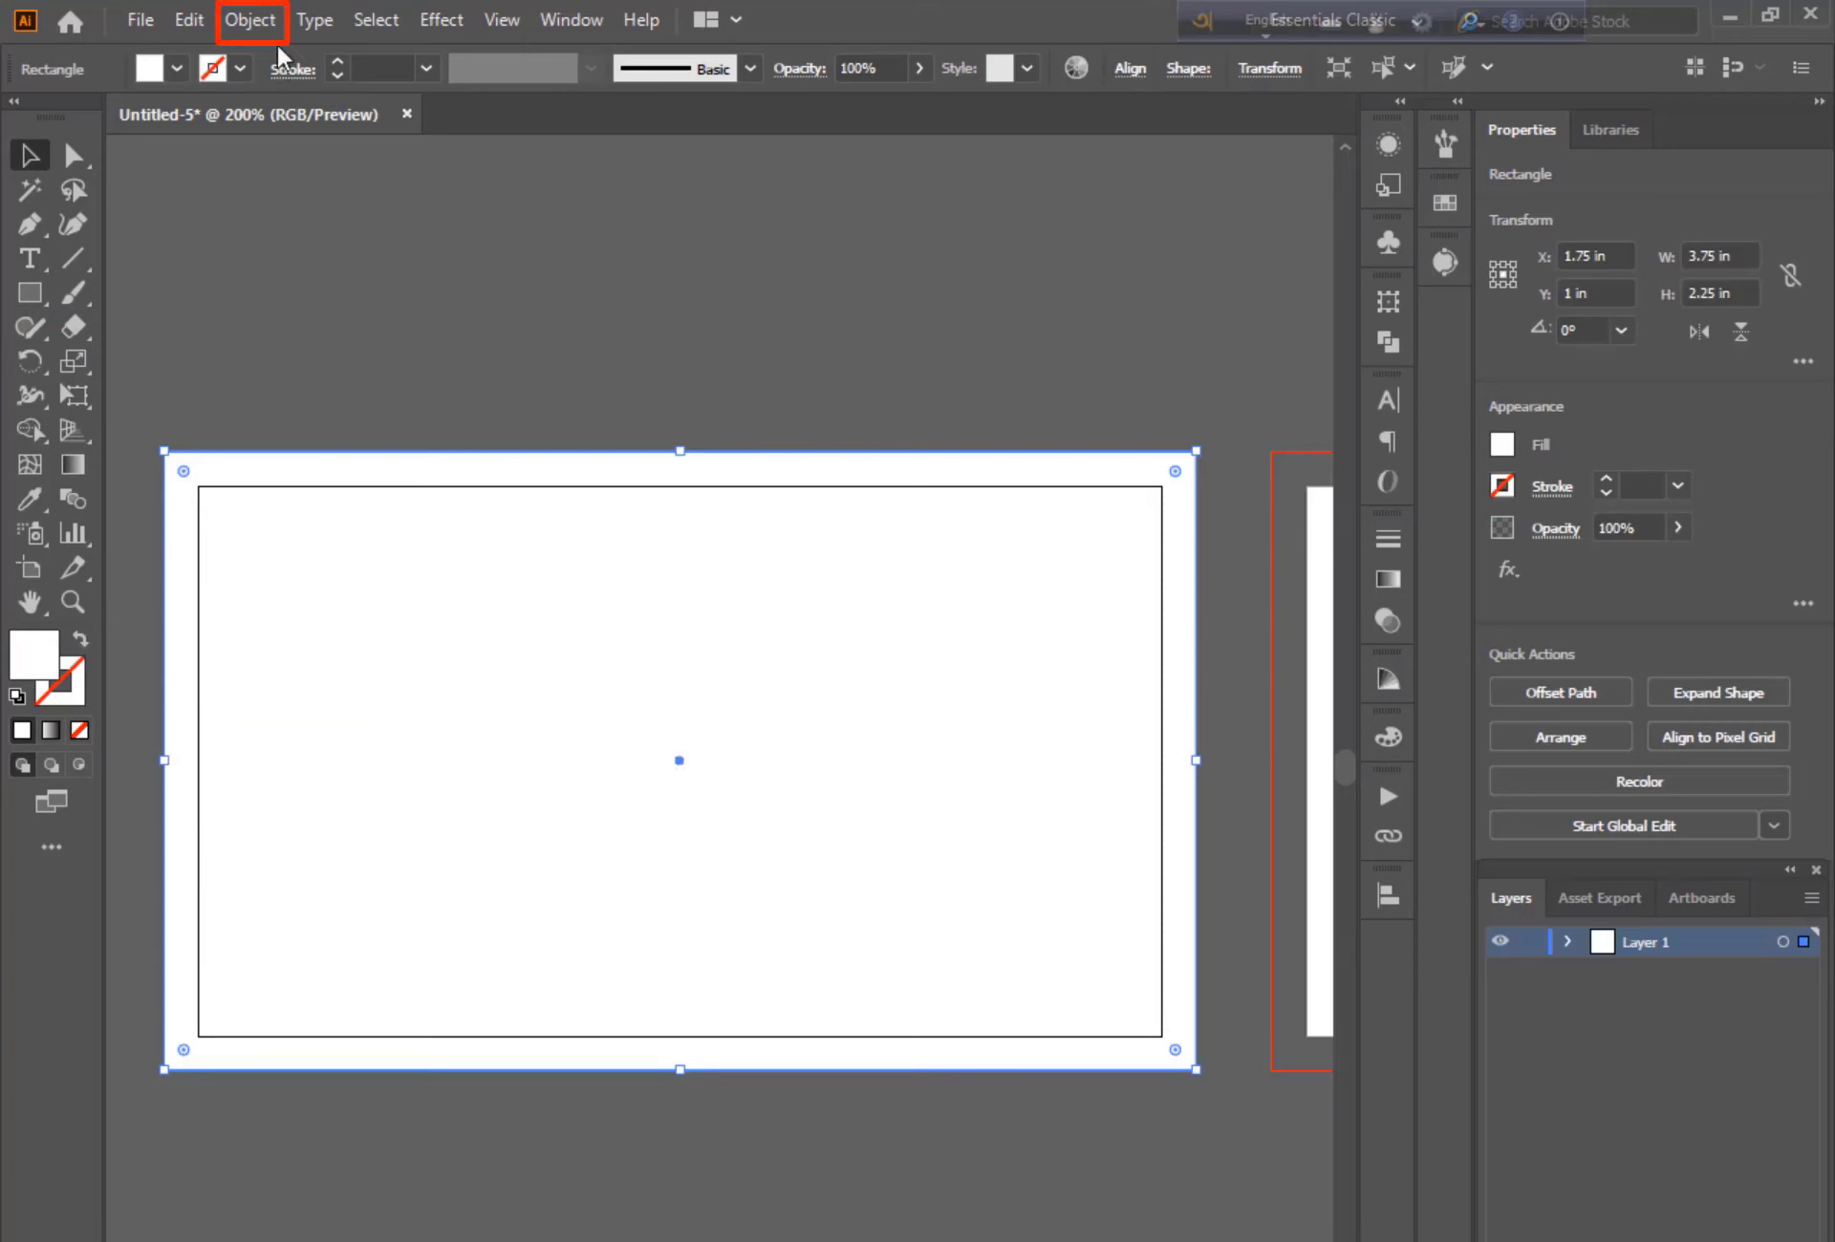
pyautogui.click(248, 21)
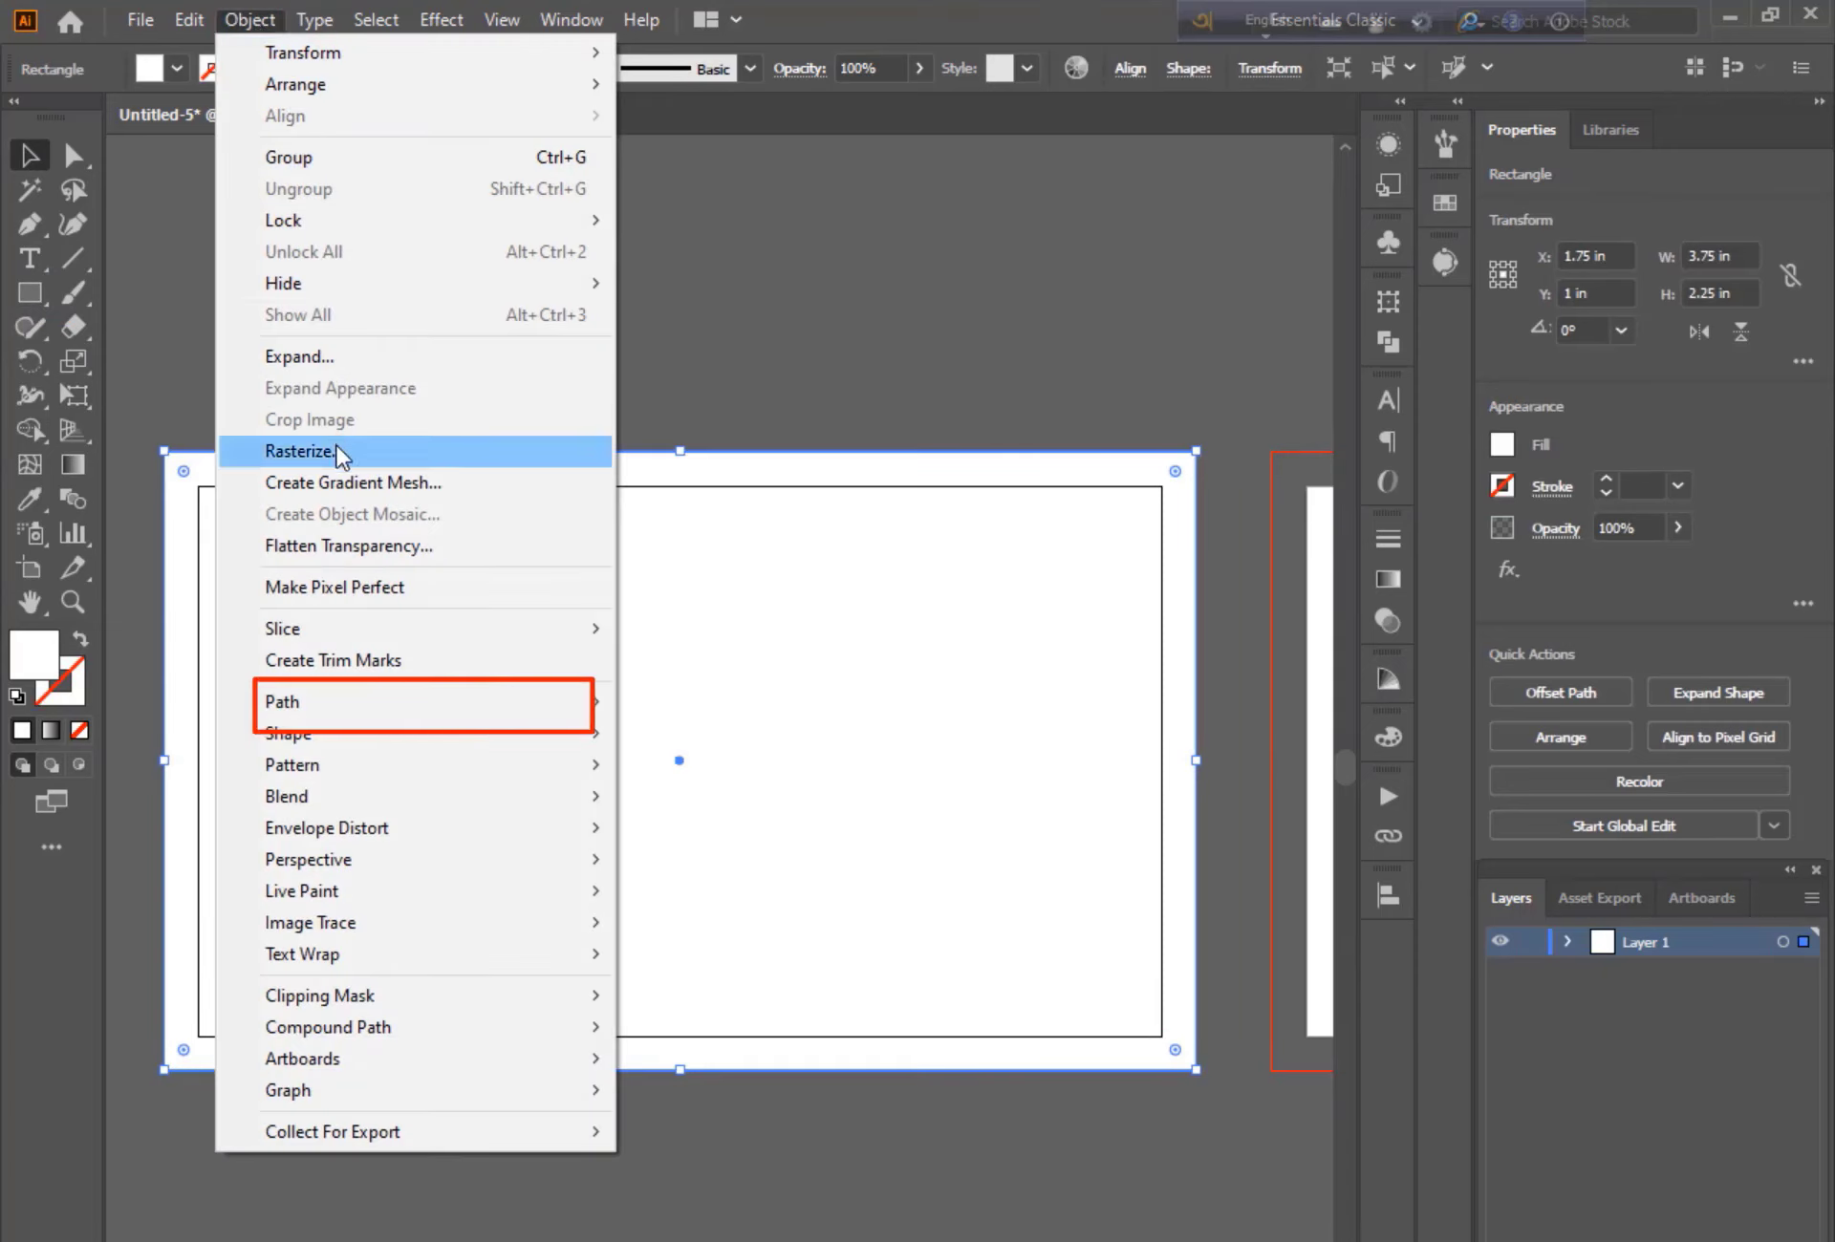
pyautogui.moveTo(347, 698)
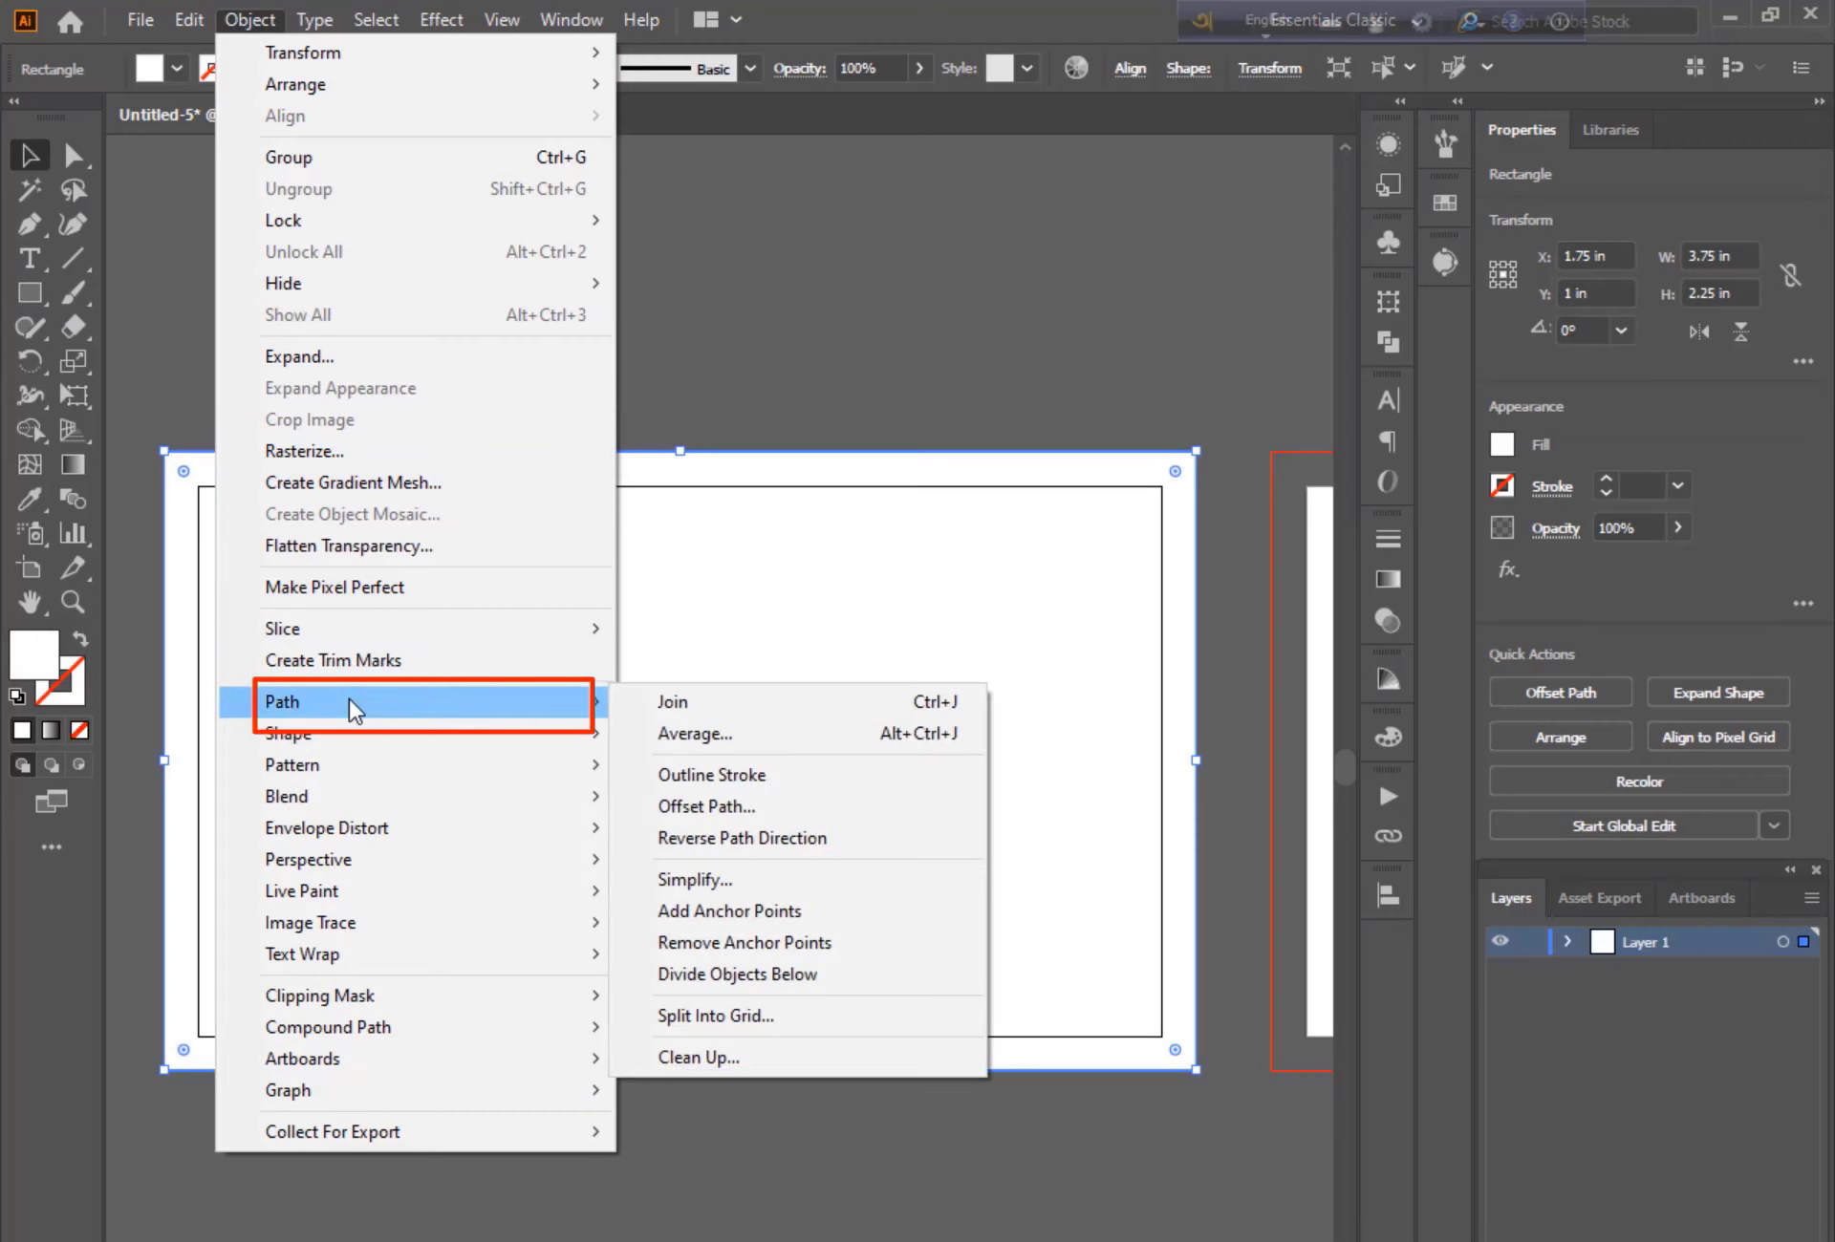
pyautogui.click(715, 807)
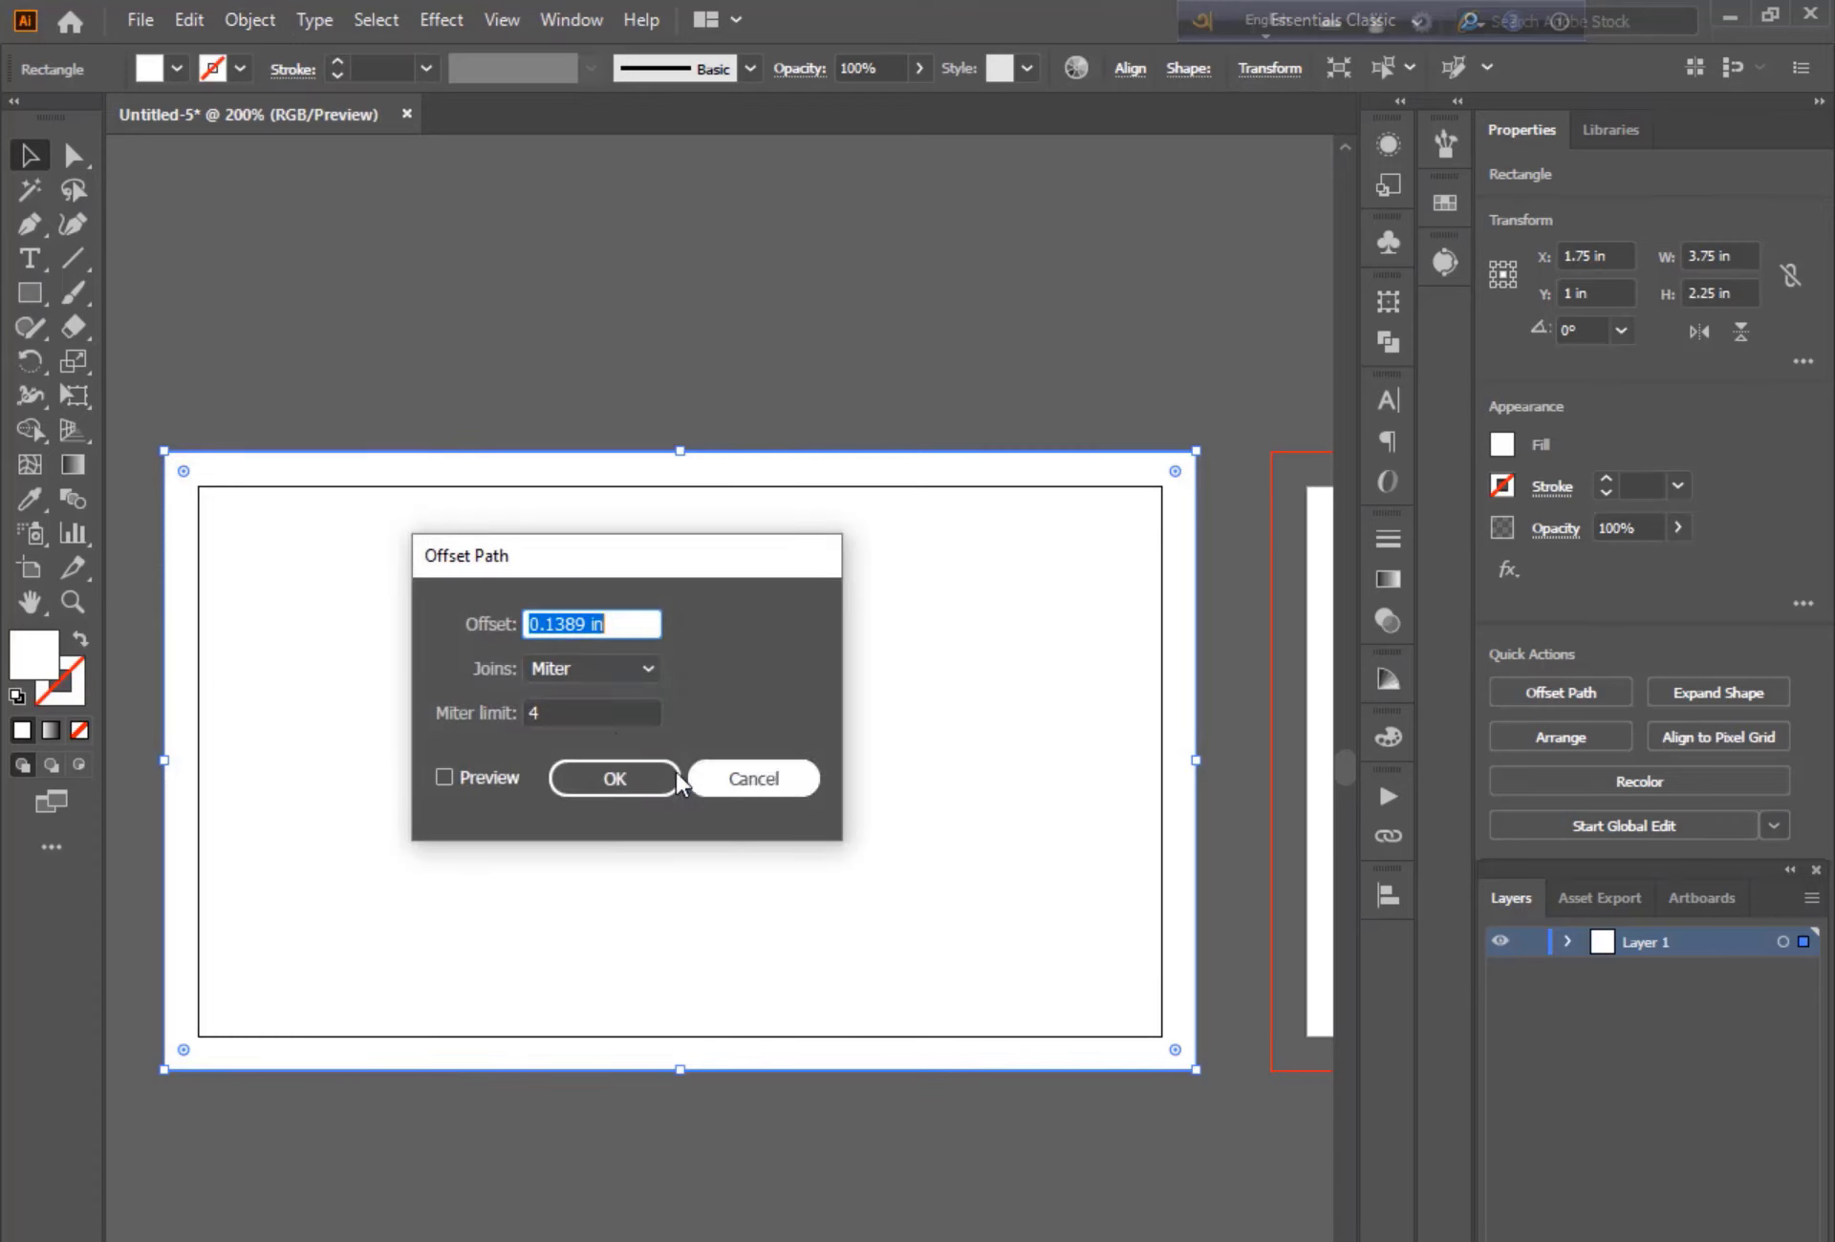
pyautogui.click(482, 776)
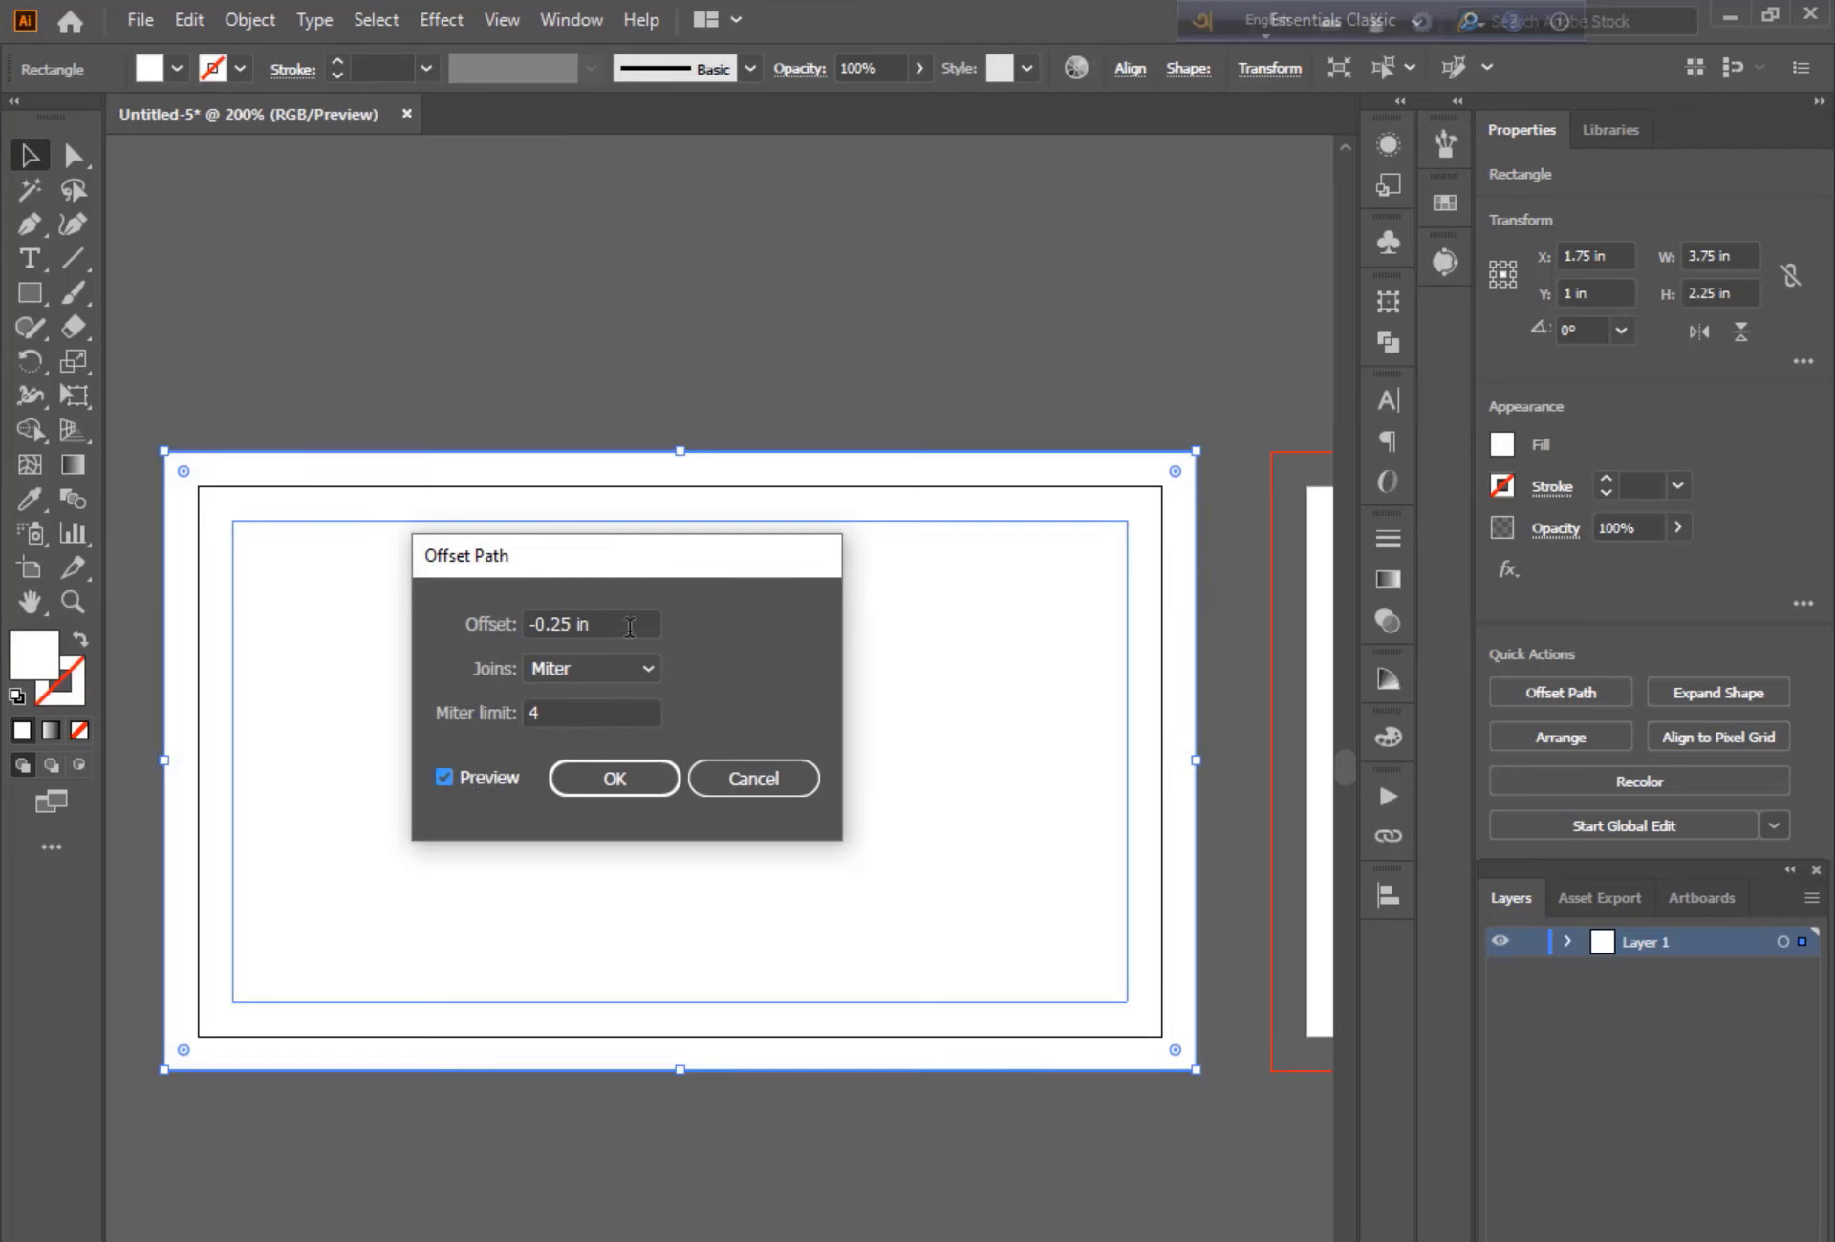
pyautogui.click(599, 622)
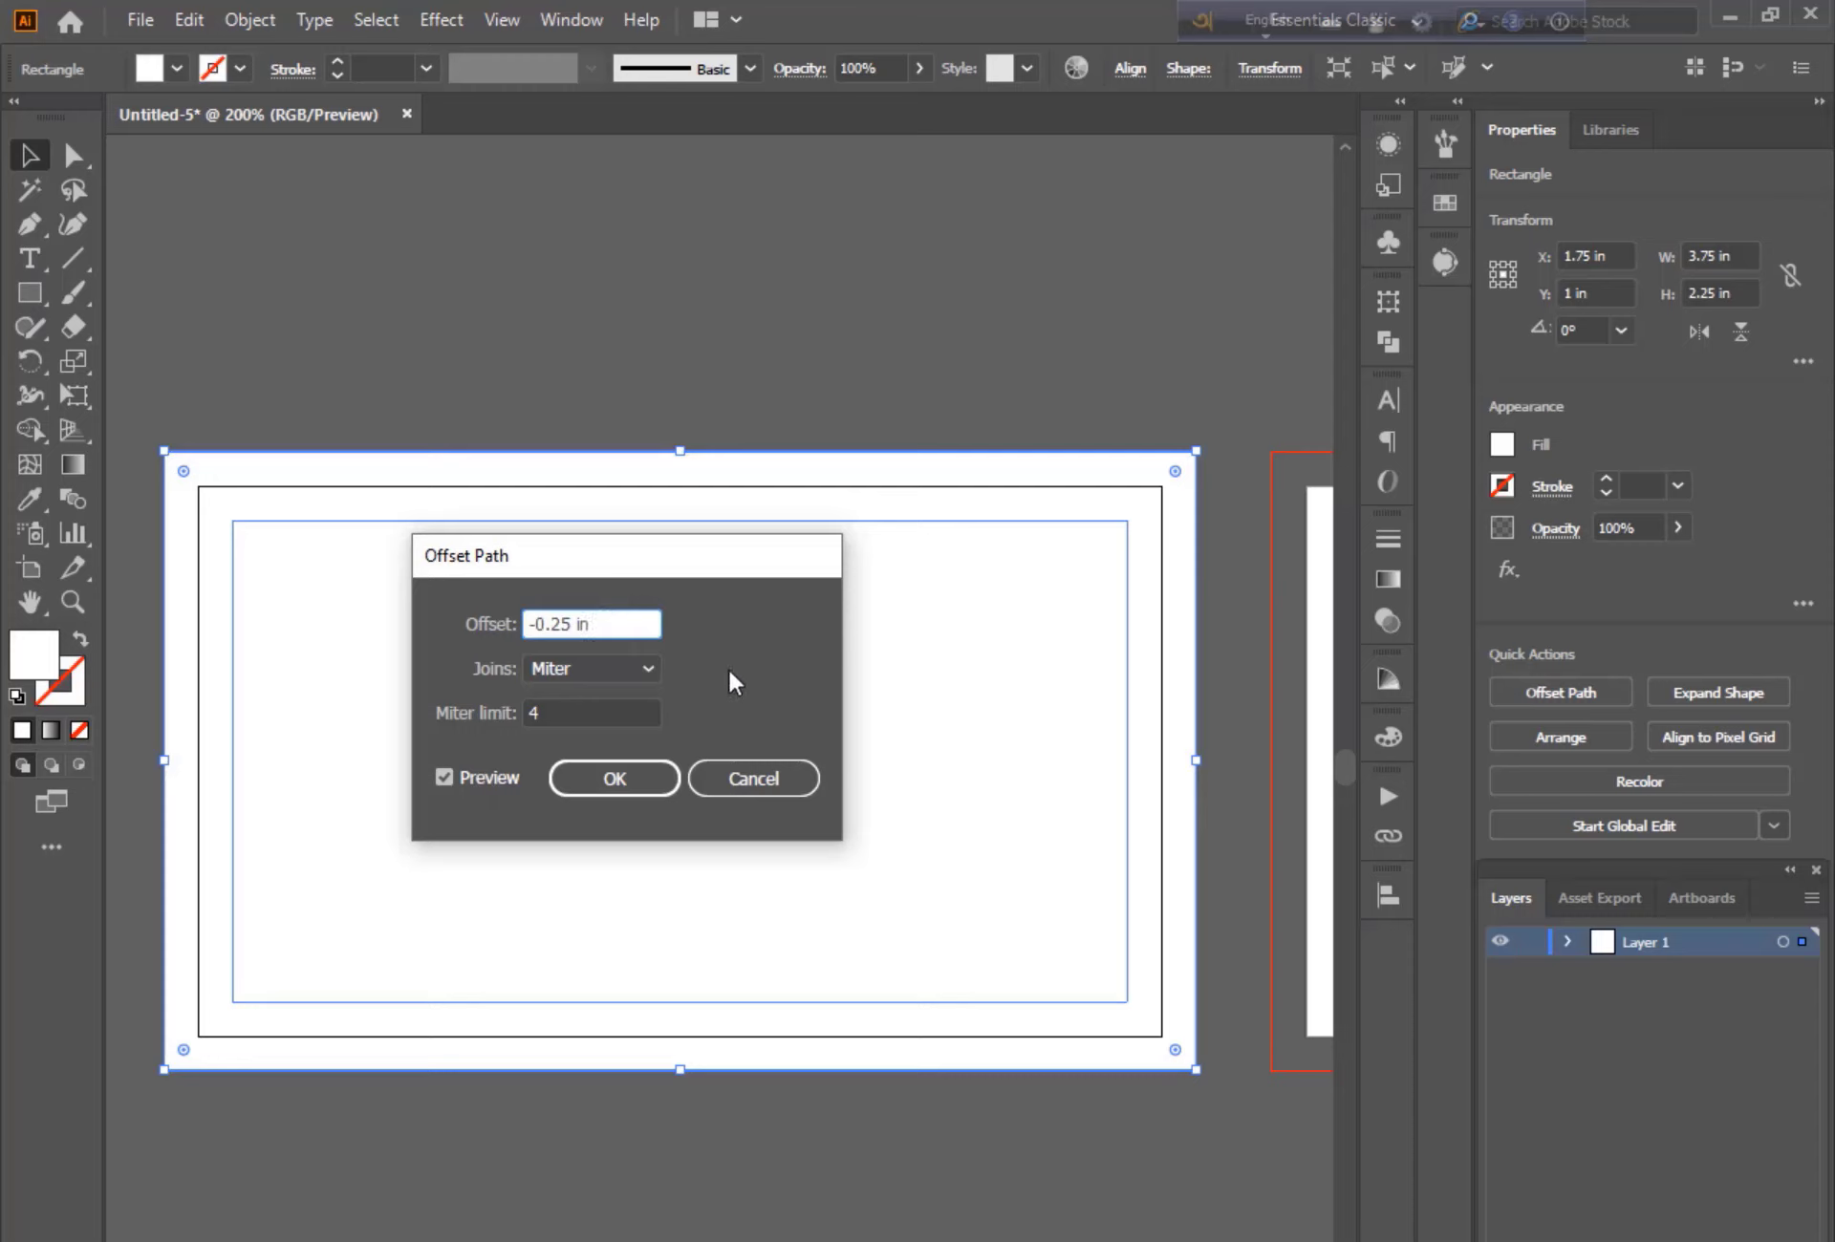
pyautogui.click(589, 776)
pyautogui.rightClick(458, 613)
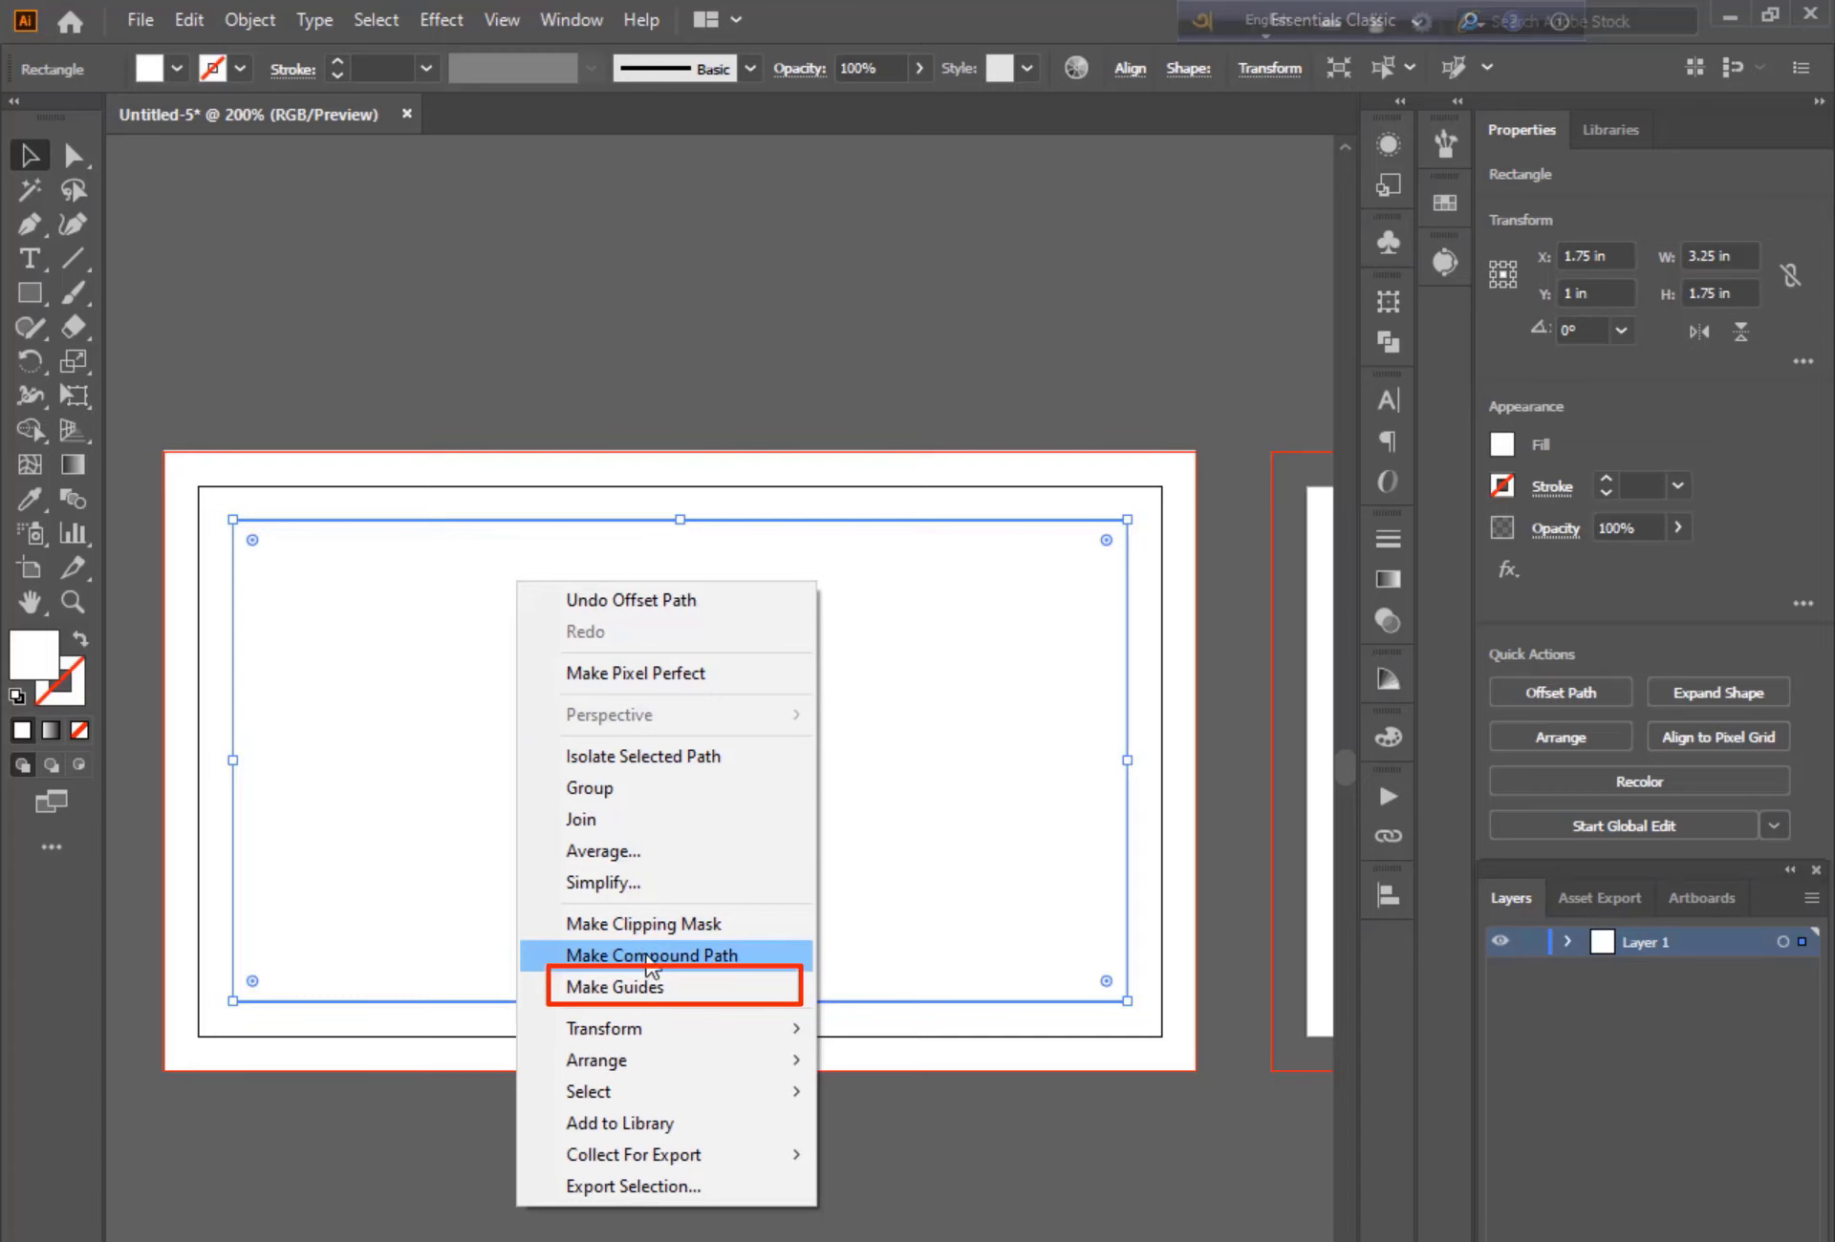
pyautogui.click(690, 983)
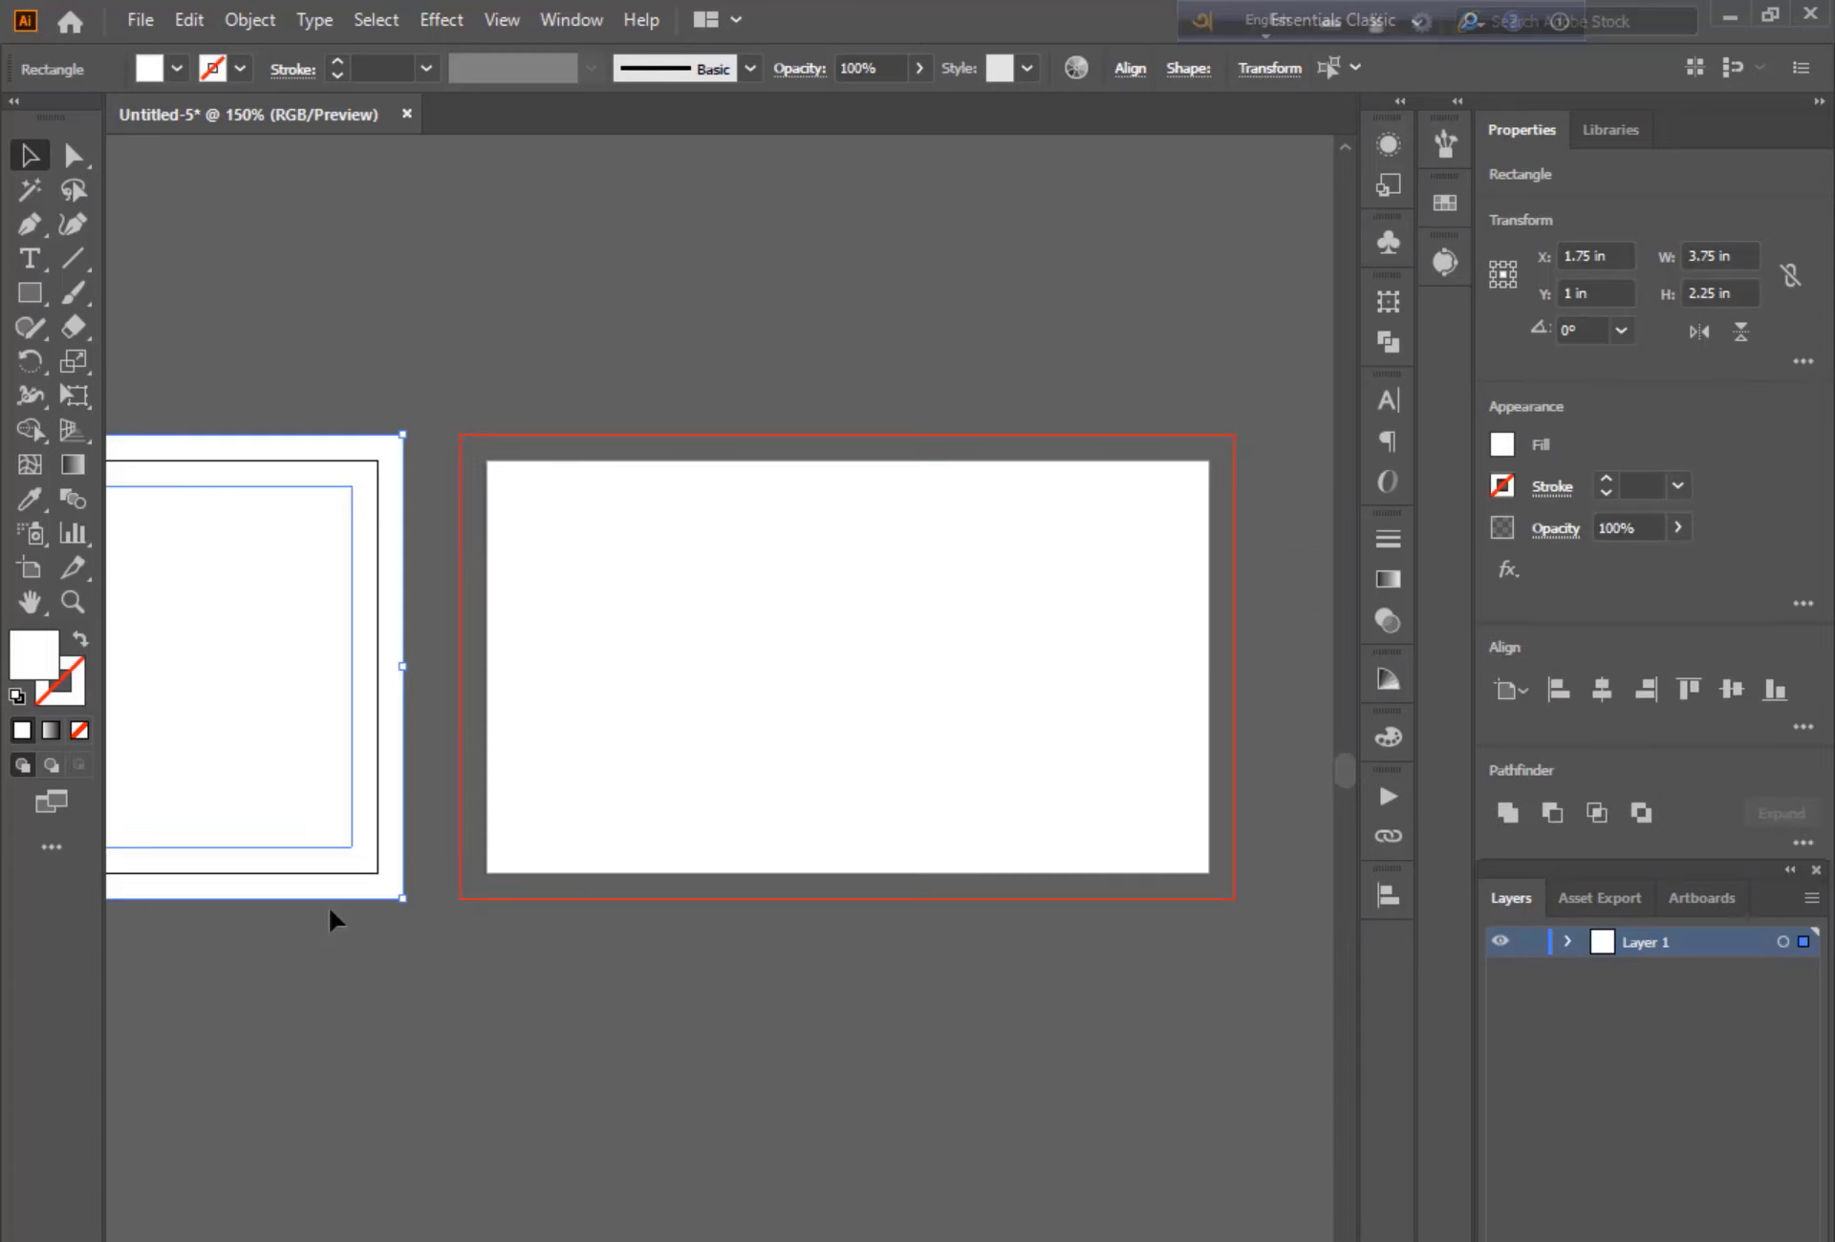
# Duplicate the background rectangle and its margin guide onto the second artboard, aligned with its bleed edges
pyautogui.scroll(-2, 329, 908)
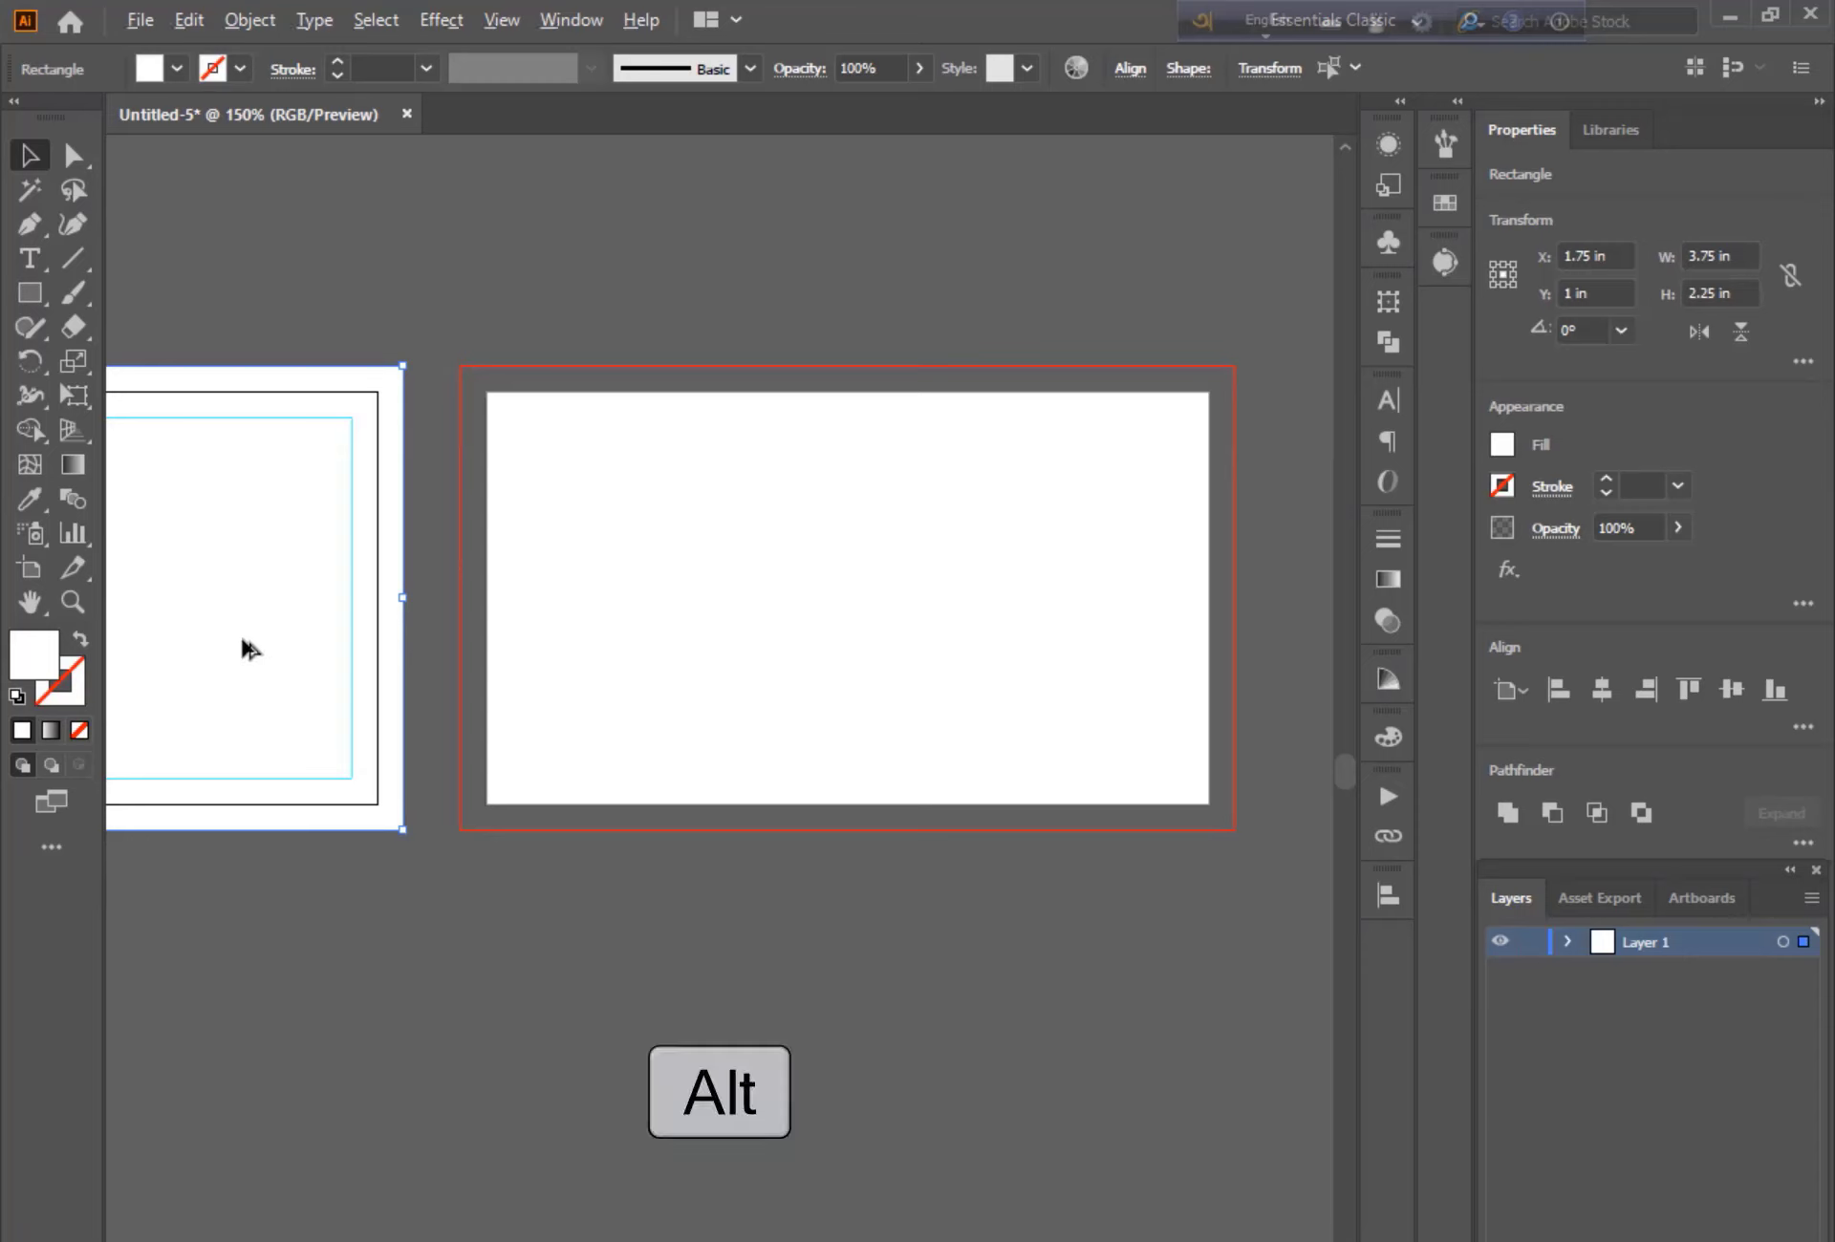
pyautogui.moveTo(245, 649); pyautogui.dragTo(1073, 635)
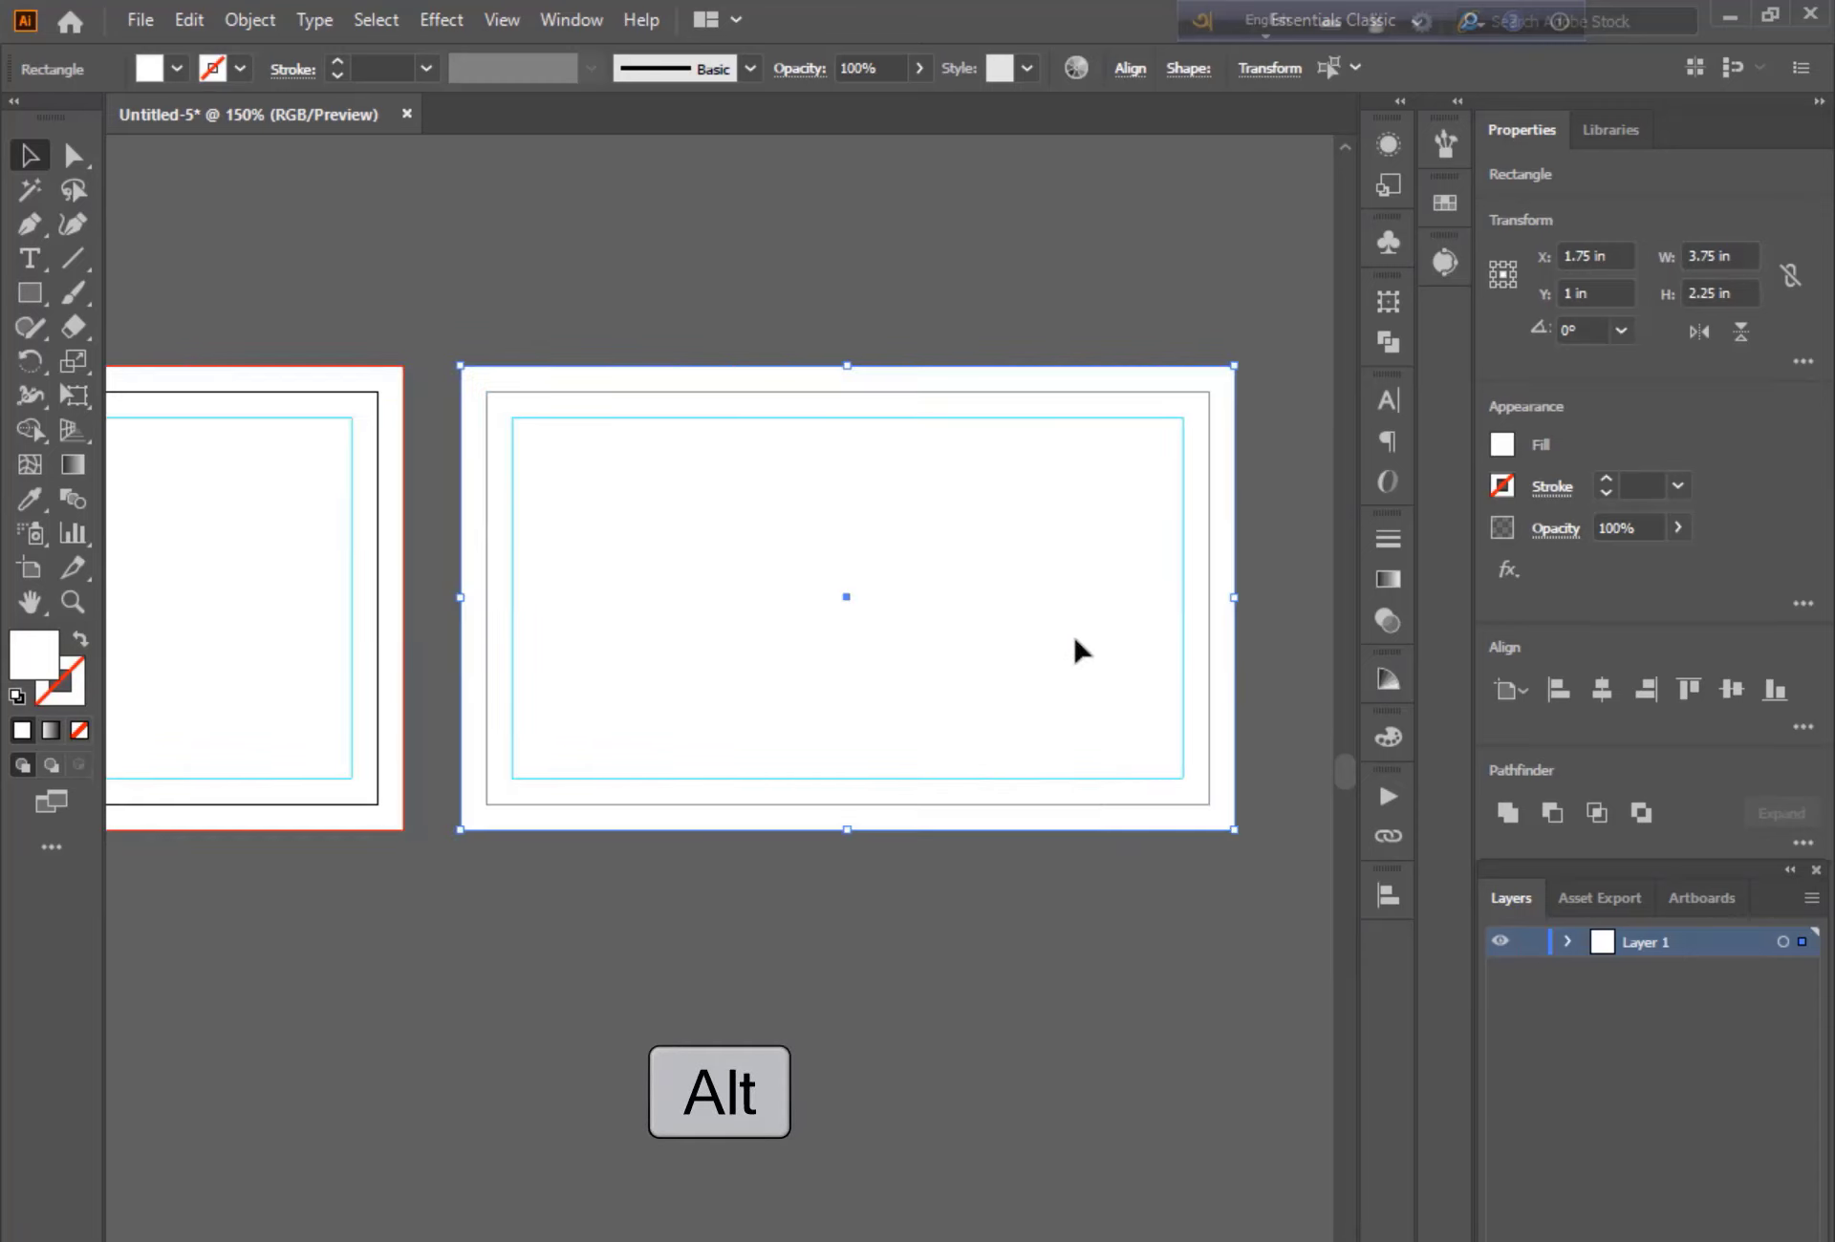
pyautogui.click(1110, 1036)
pyautogui.moveTo(725, 930); pyautogui.dragTo(1090, 969)
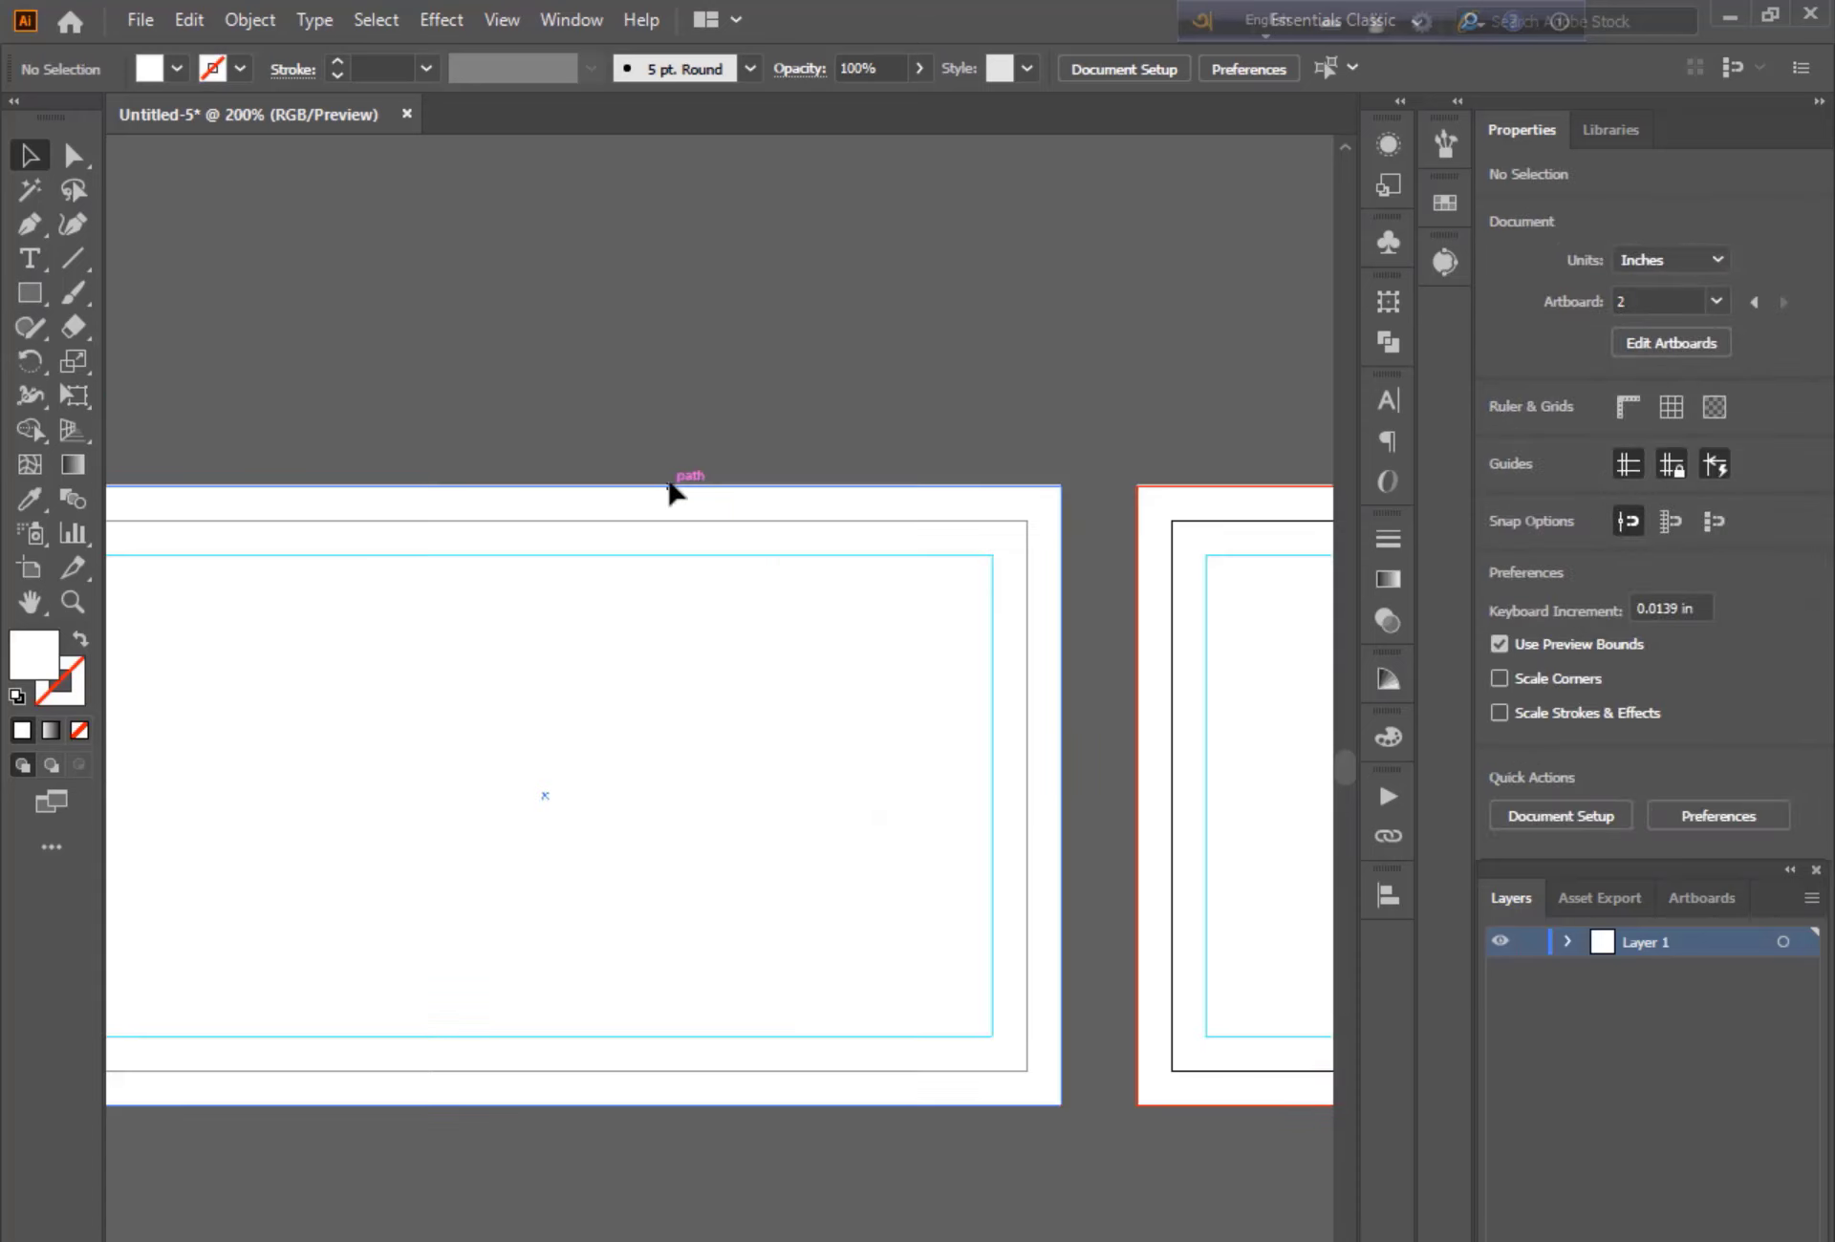
pyautogui.moveTo(565, 419); pyautogui.dragTo(720, 376)
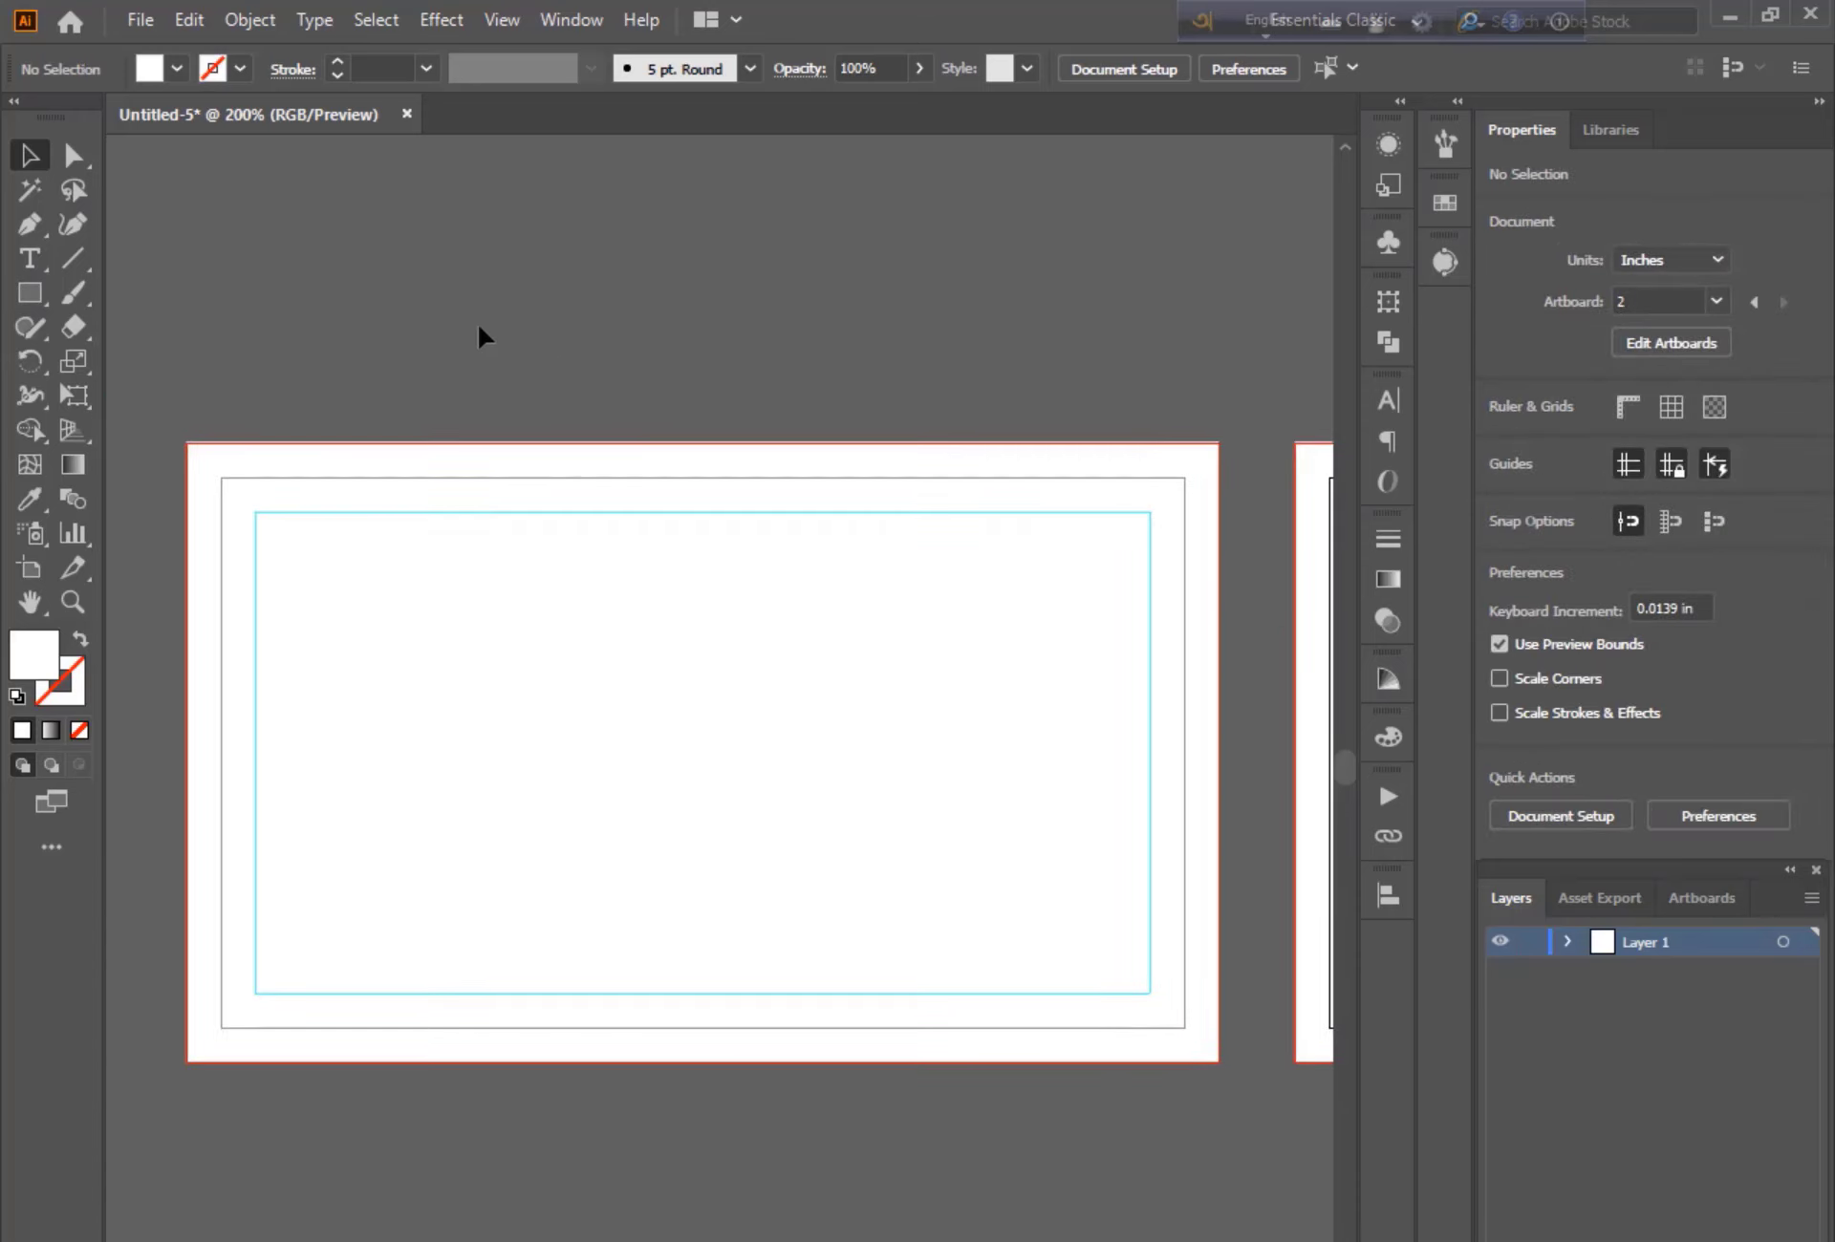
# Open the Web Icons symbol library, enlarge it to show more icons and move it clear of the artwork
pyautogui.click(564, 19)
pyautogui.click(566, 19)
pyautogui.click(564, 19)
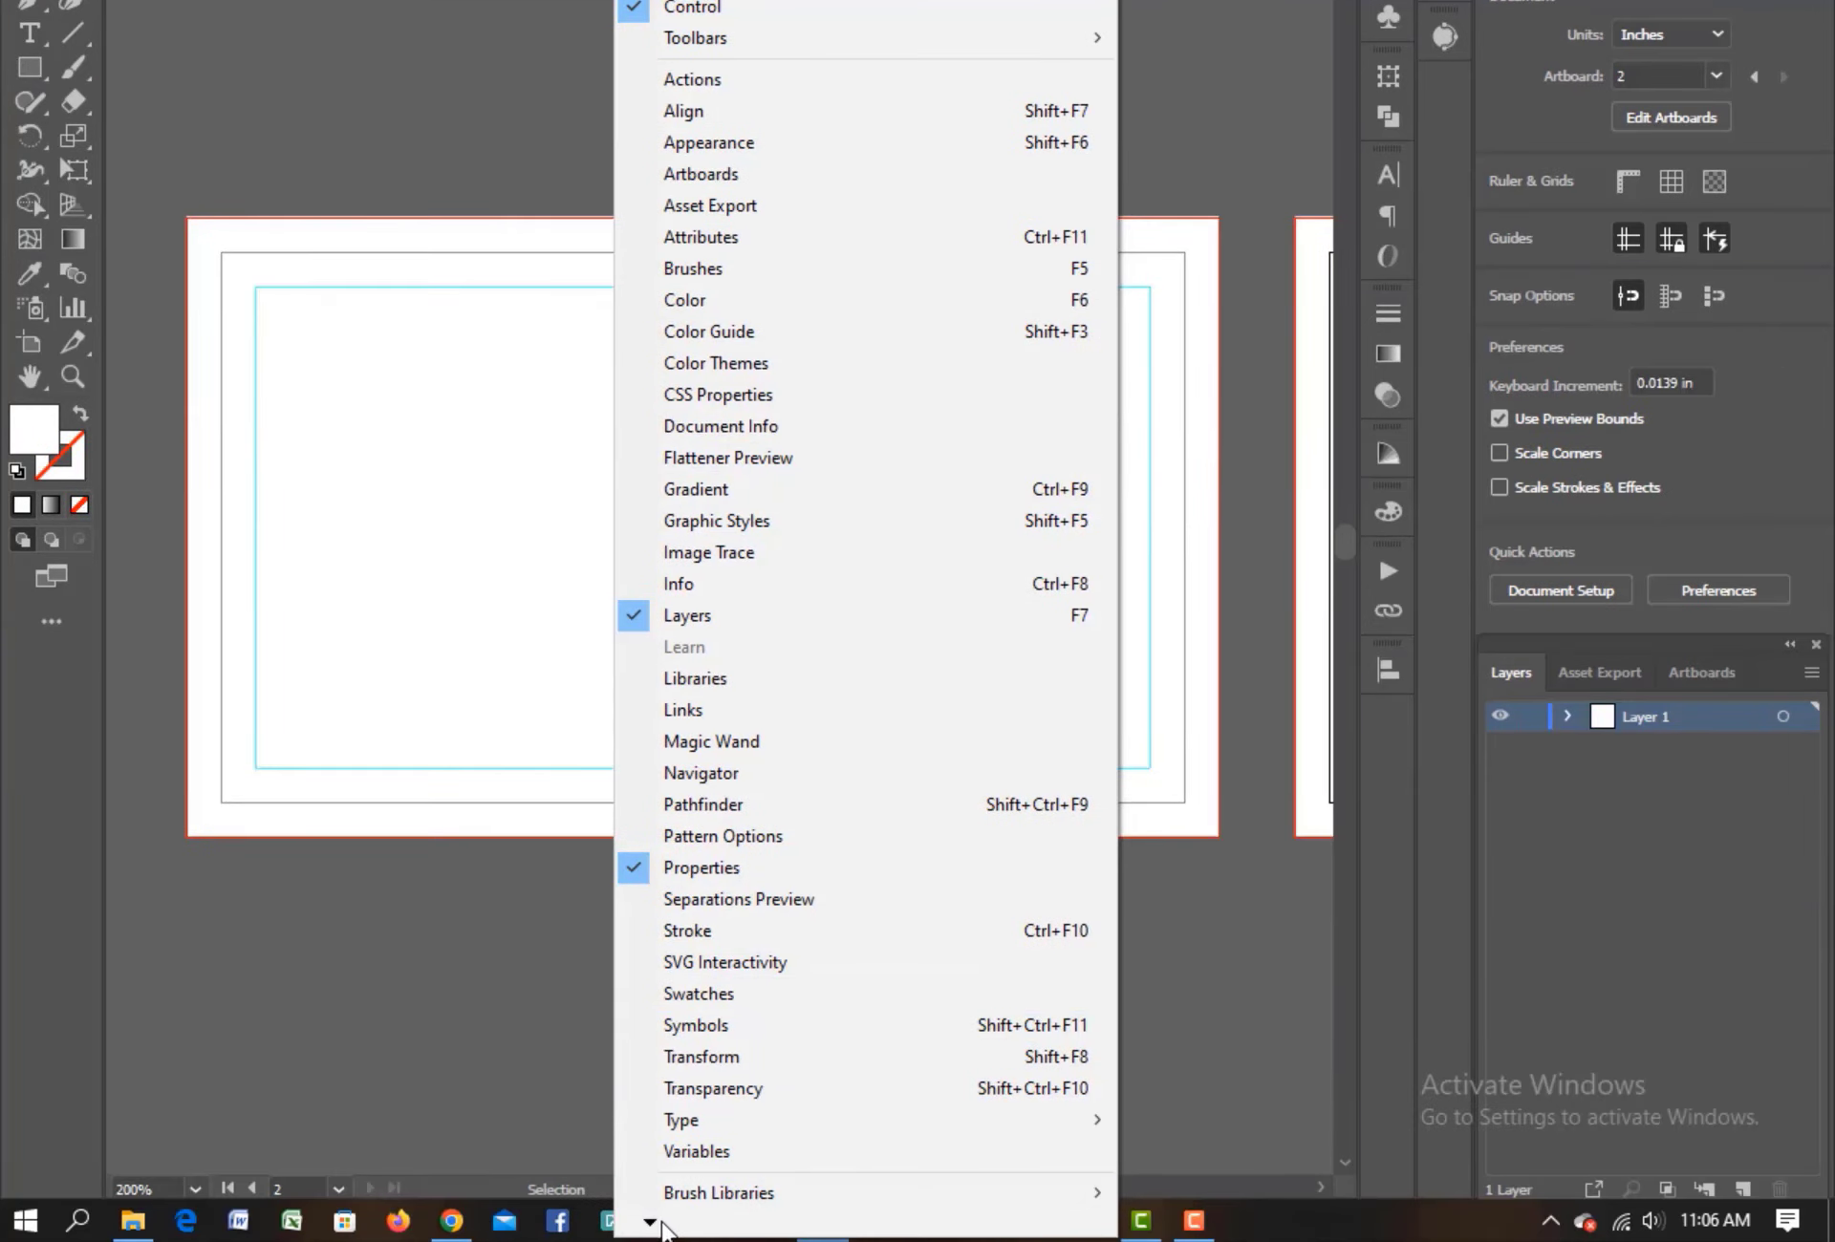
pyautogui.moveTo(653, 1223)
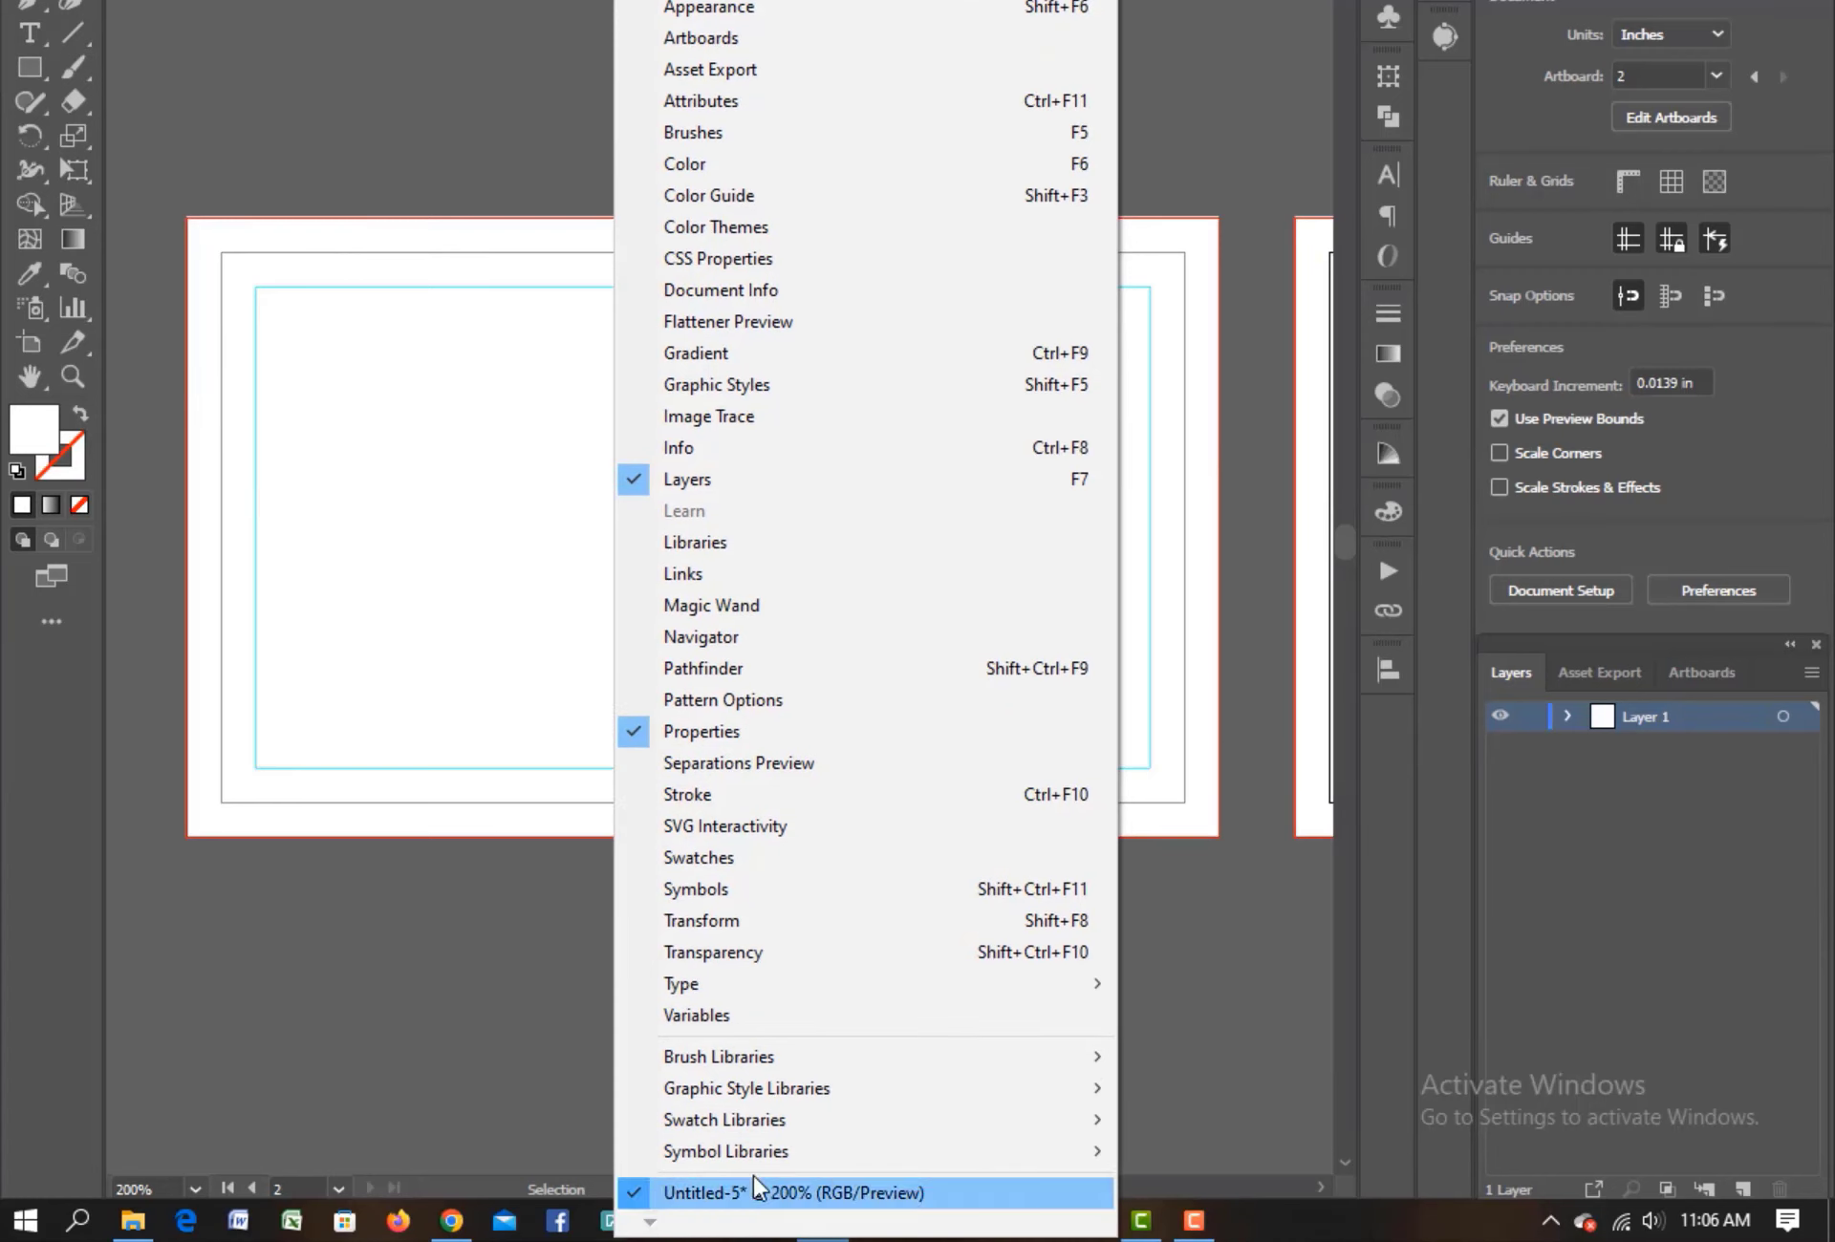
pyautogui.moveTo(782, 1158)
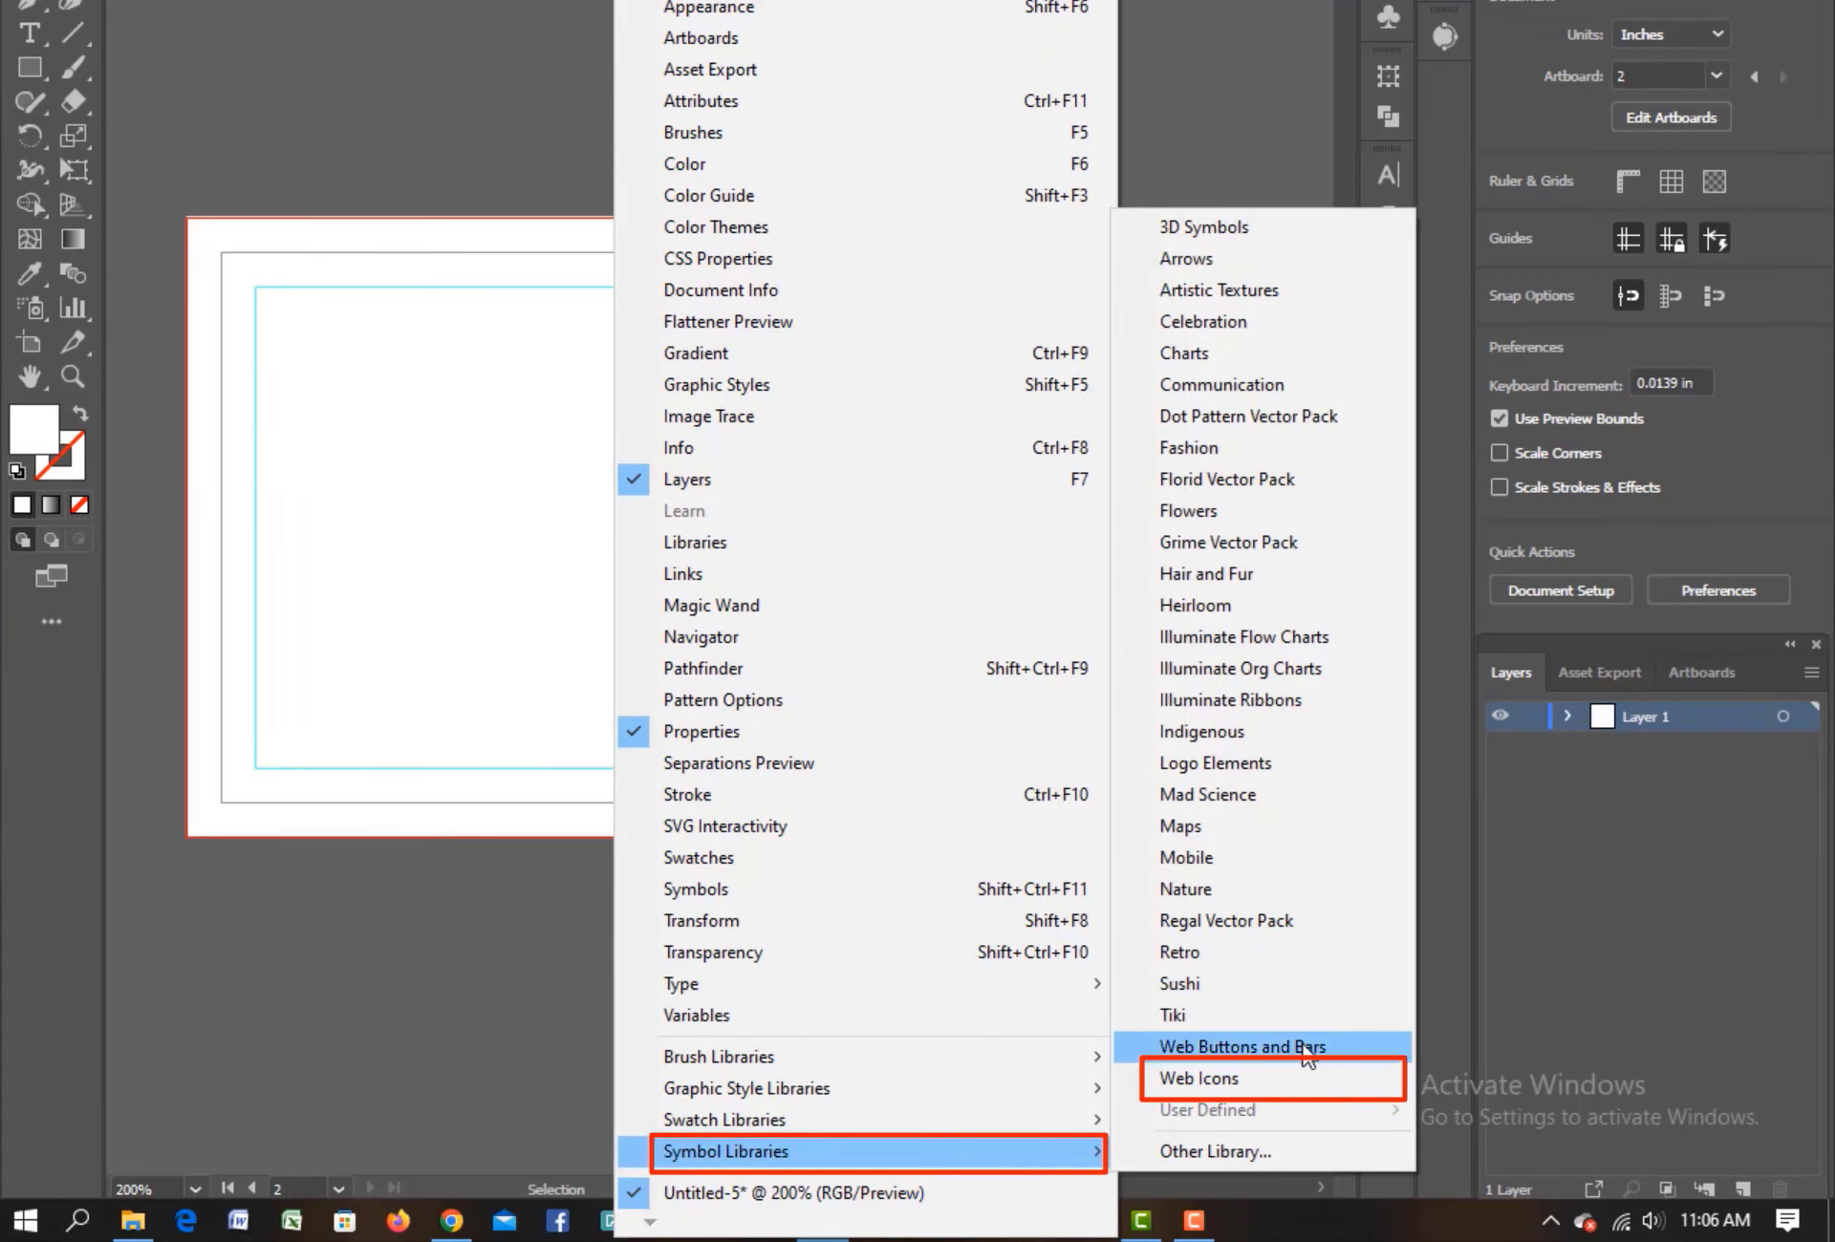
pyautogui.click(1294, 1077)
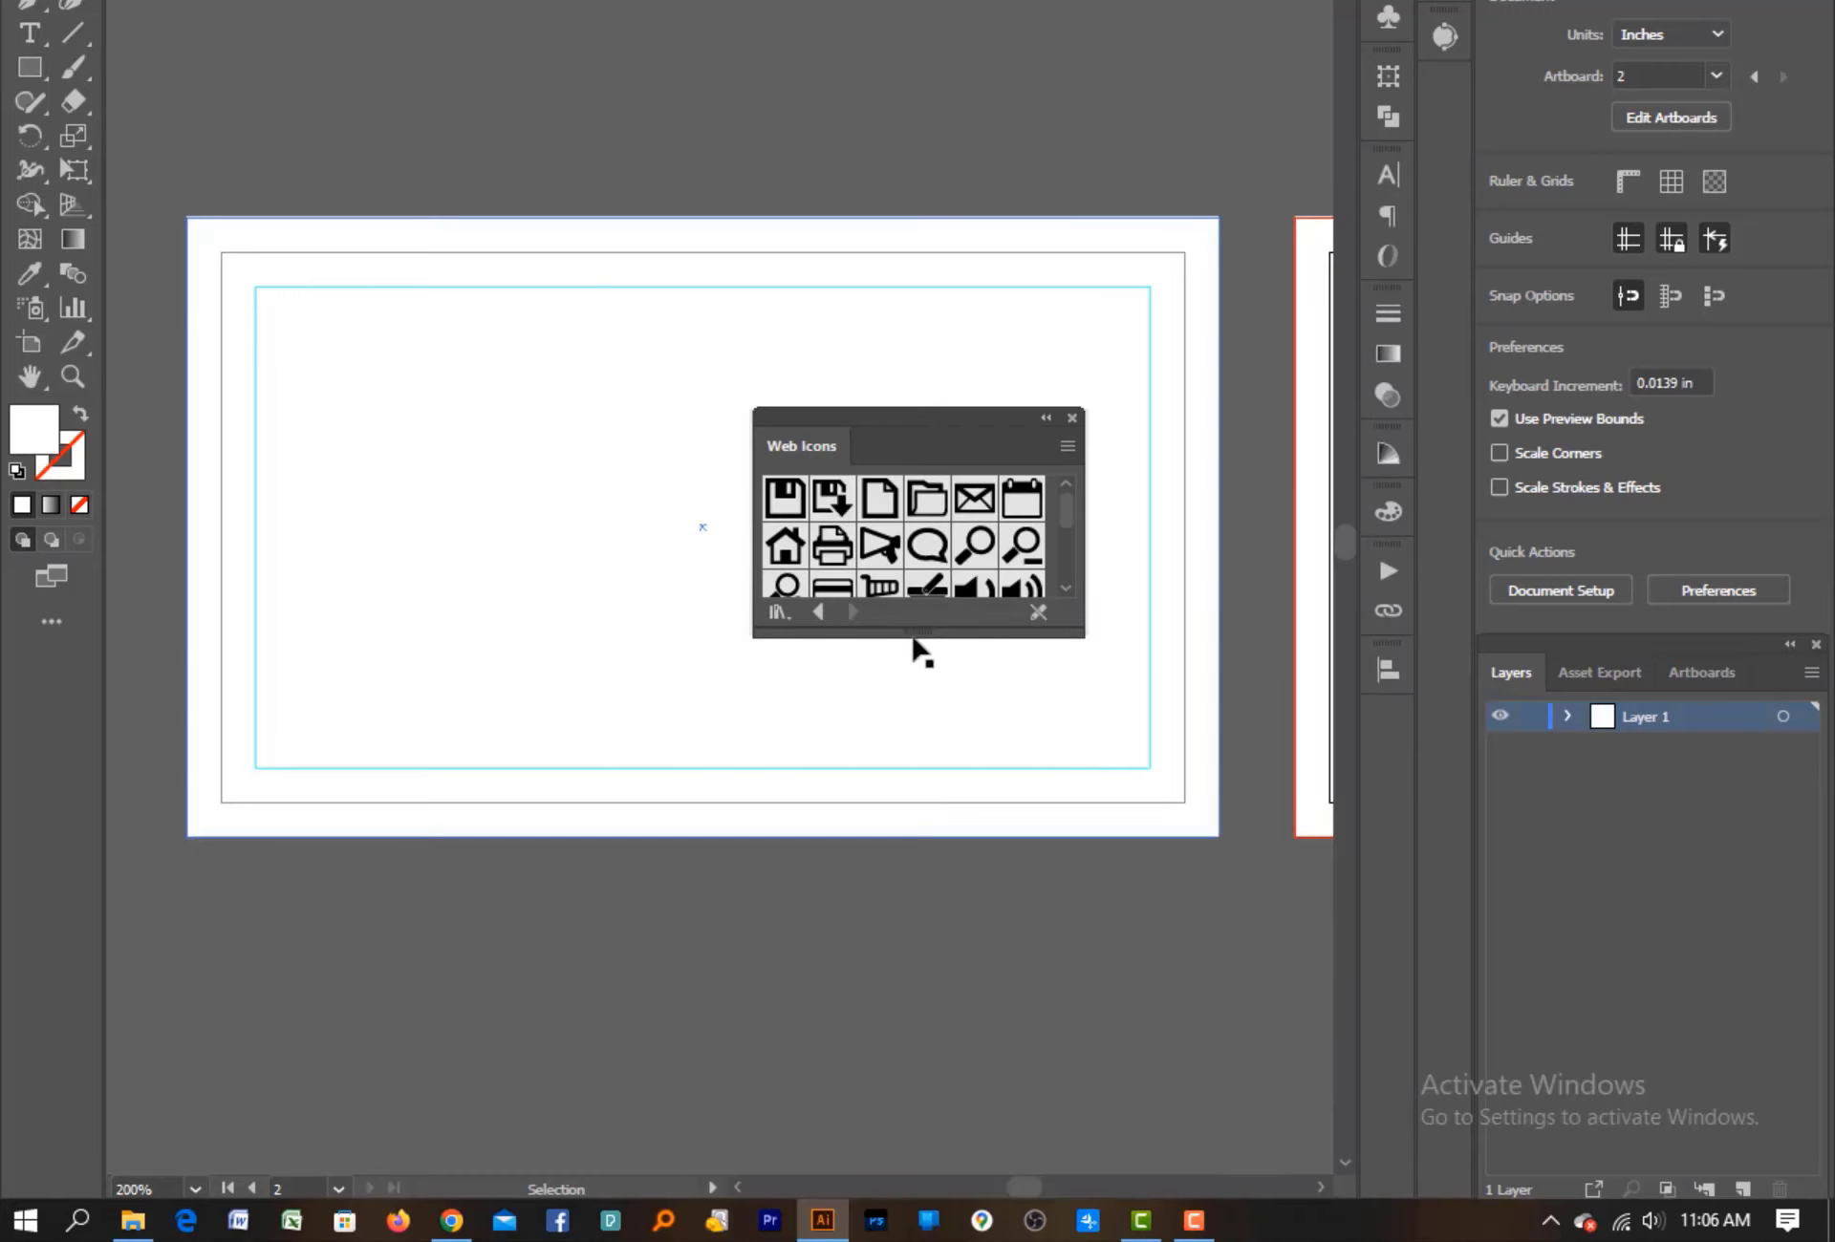
pyautogui.moveTo(911, 642); pyautogui.dragTo(938, 911)
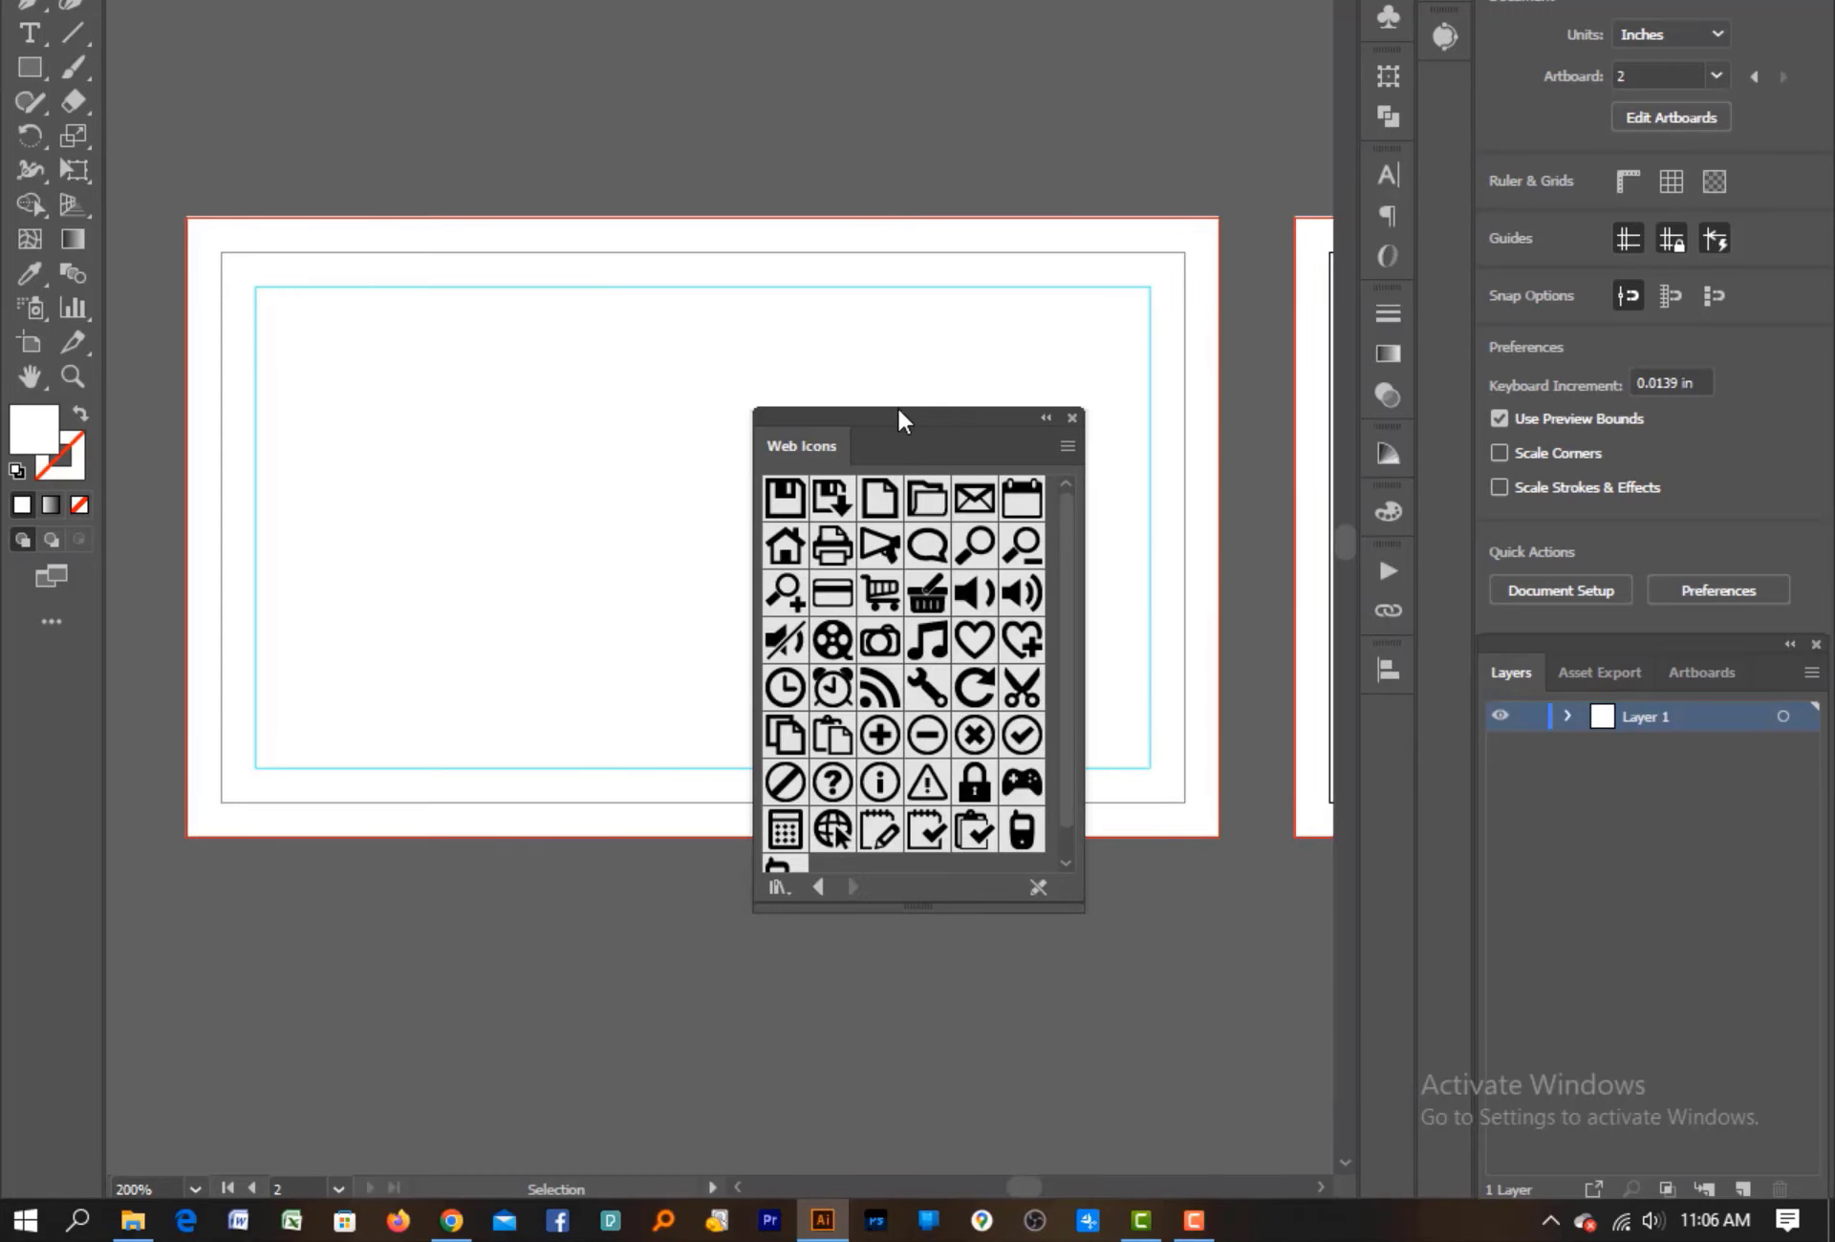
pyautogui.moveTo(903, 421); pyautogui.dragTo(910, 109)
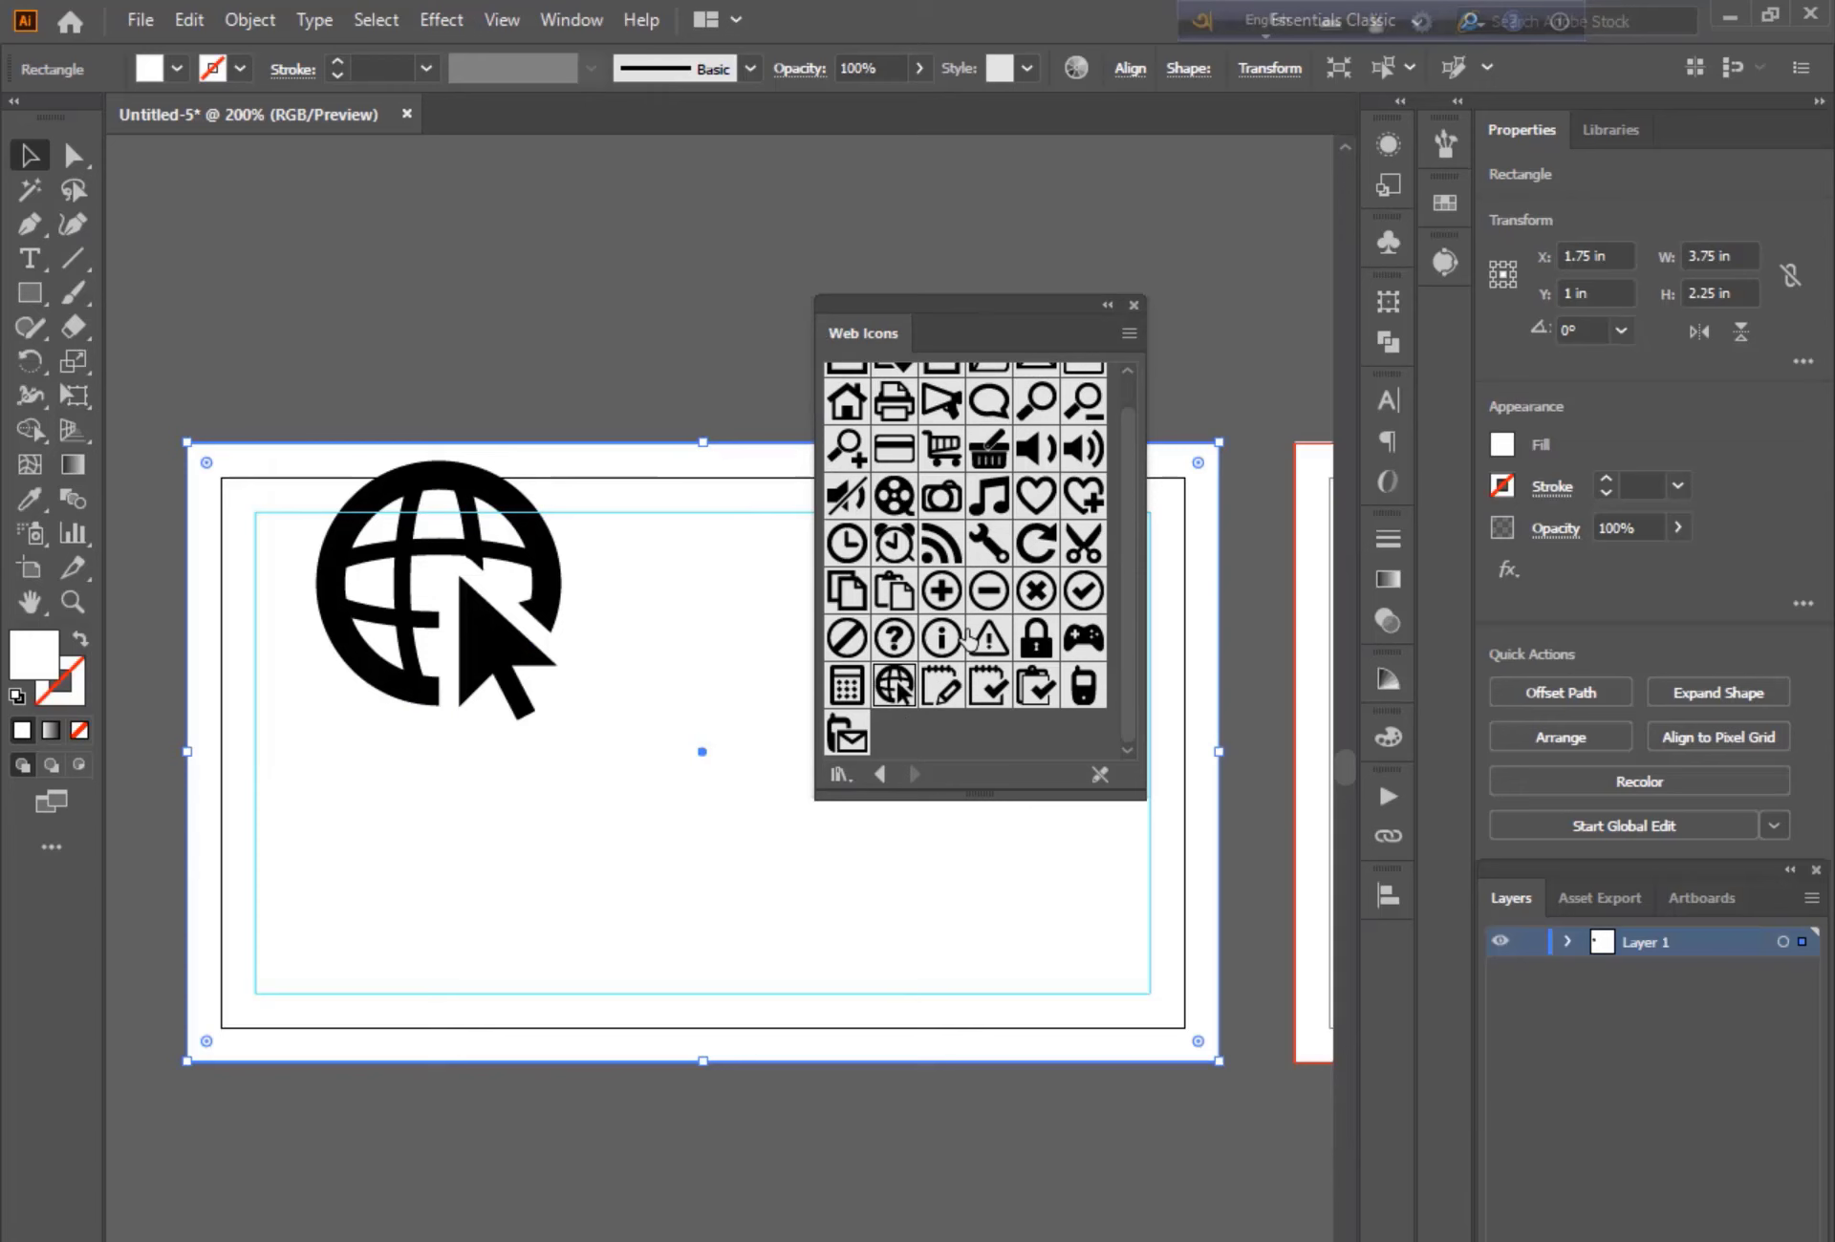
# Place the house and envelope icons from the Web Icons library on the first artboard
pyautogui.scroll(1, 968, 638)
pyautogui.moveTo(845, 433); pyautogui.dragTo(483, 850)
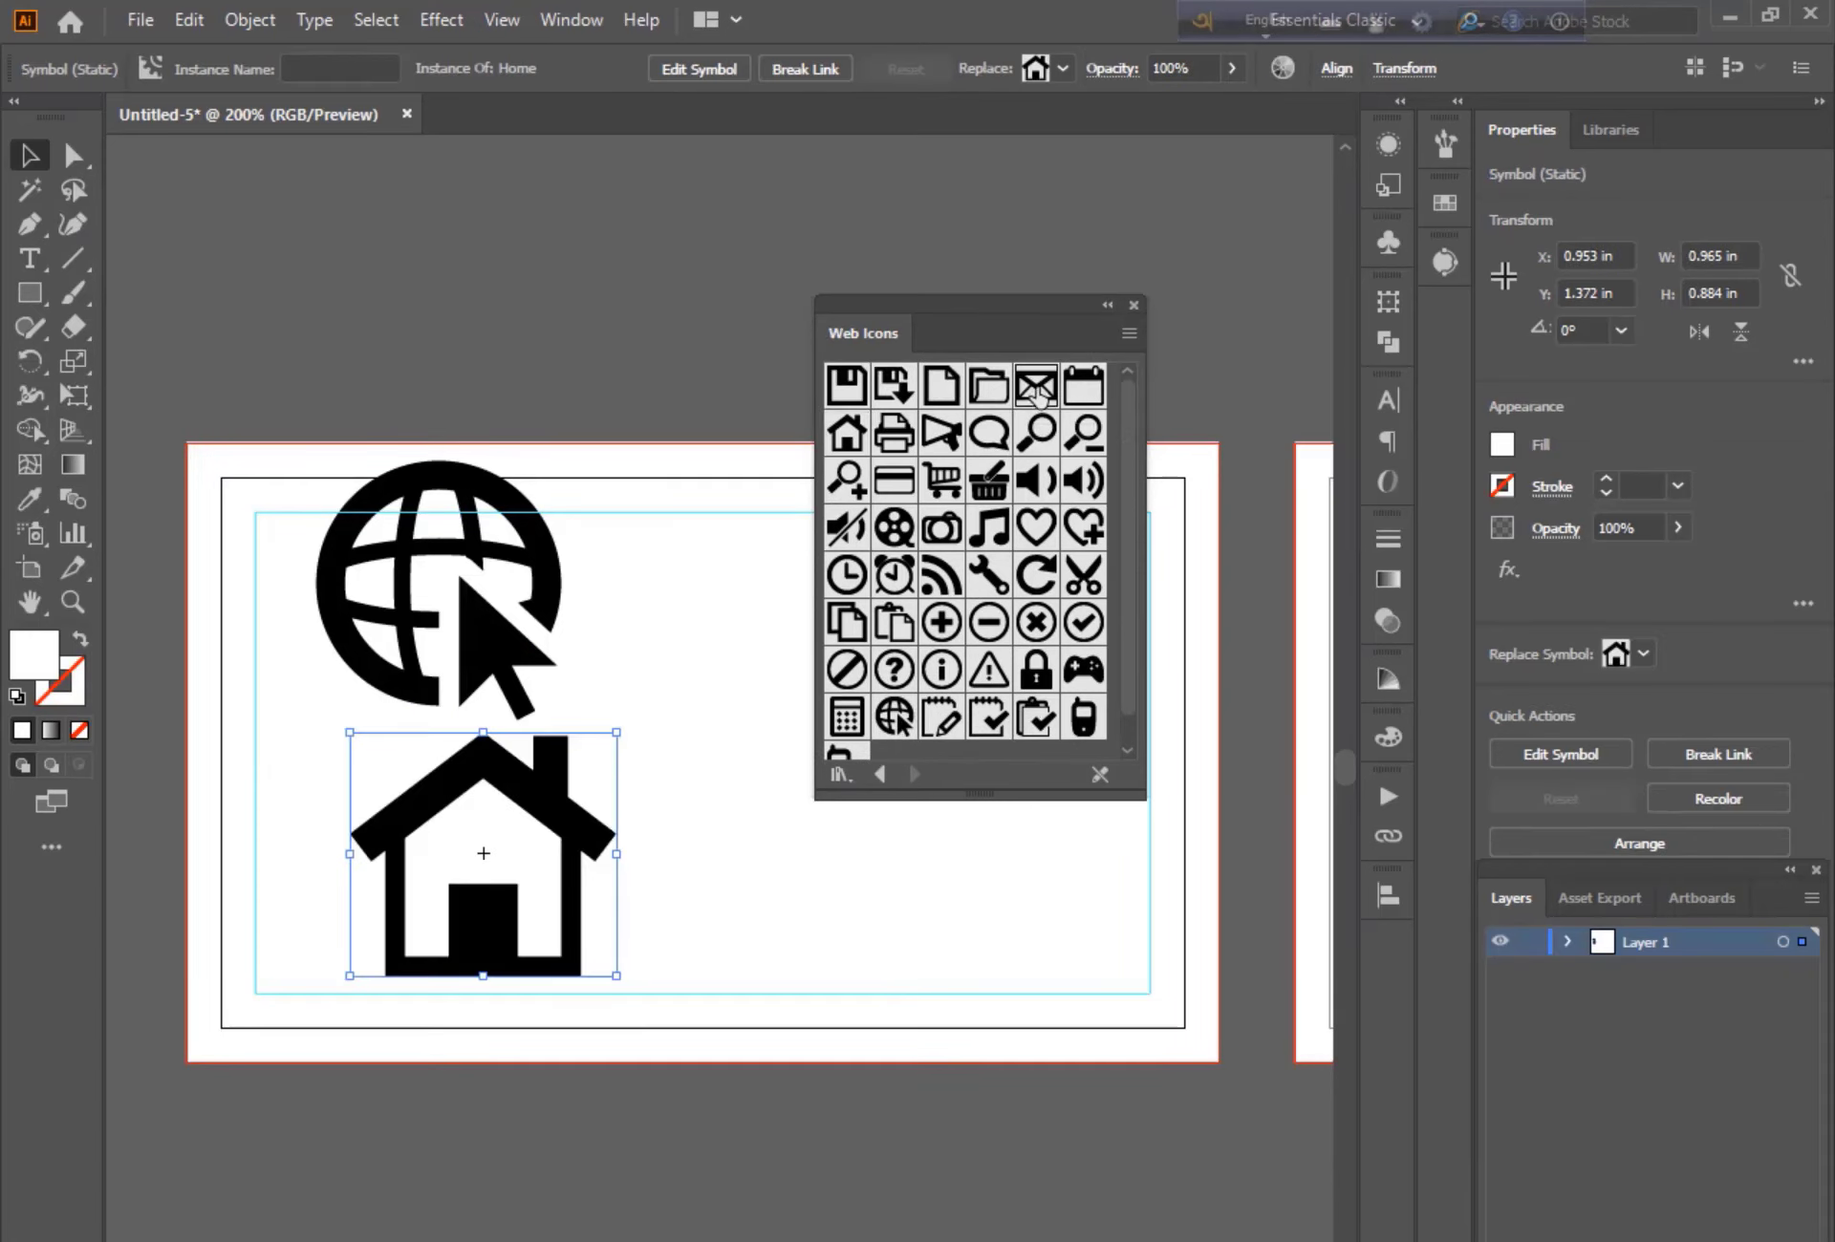
pyautogui.moveTo(1039, 392); pyautogui.dragTo(697, 594)
# Look through the neighbouring Mobile symbol library and return to the Web Icons library
pyautogui.scroll(-1, 1078, 712)
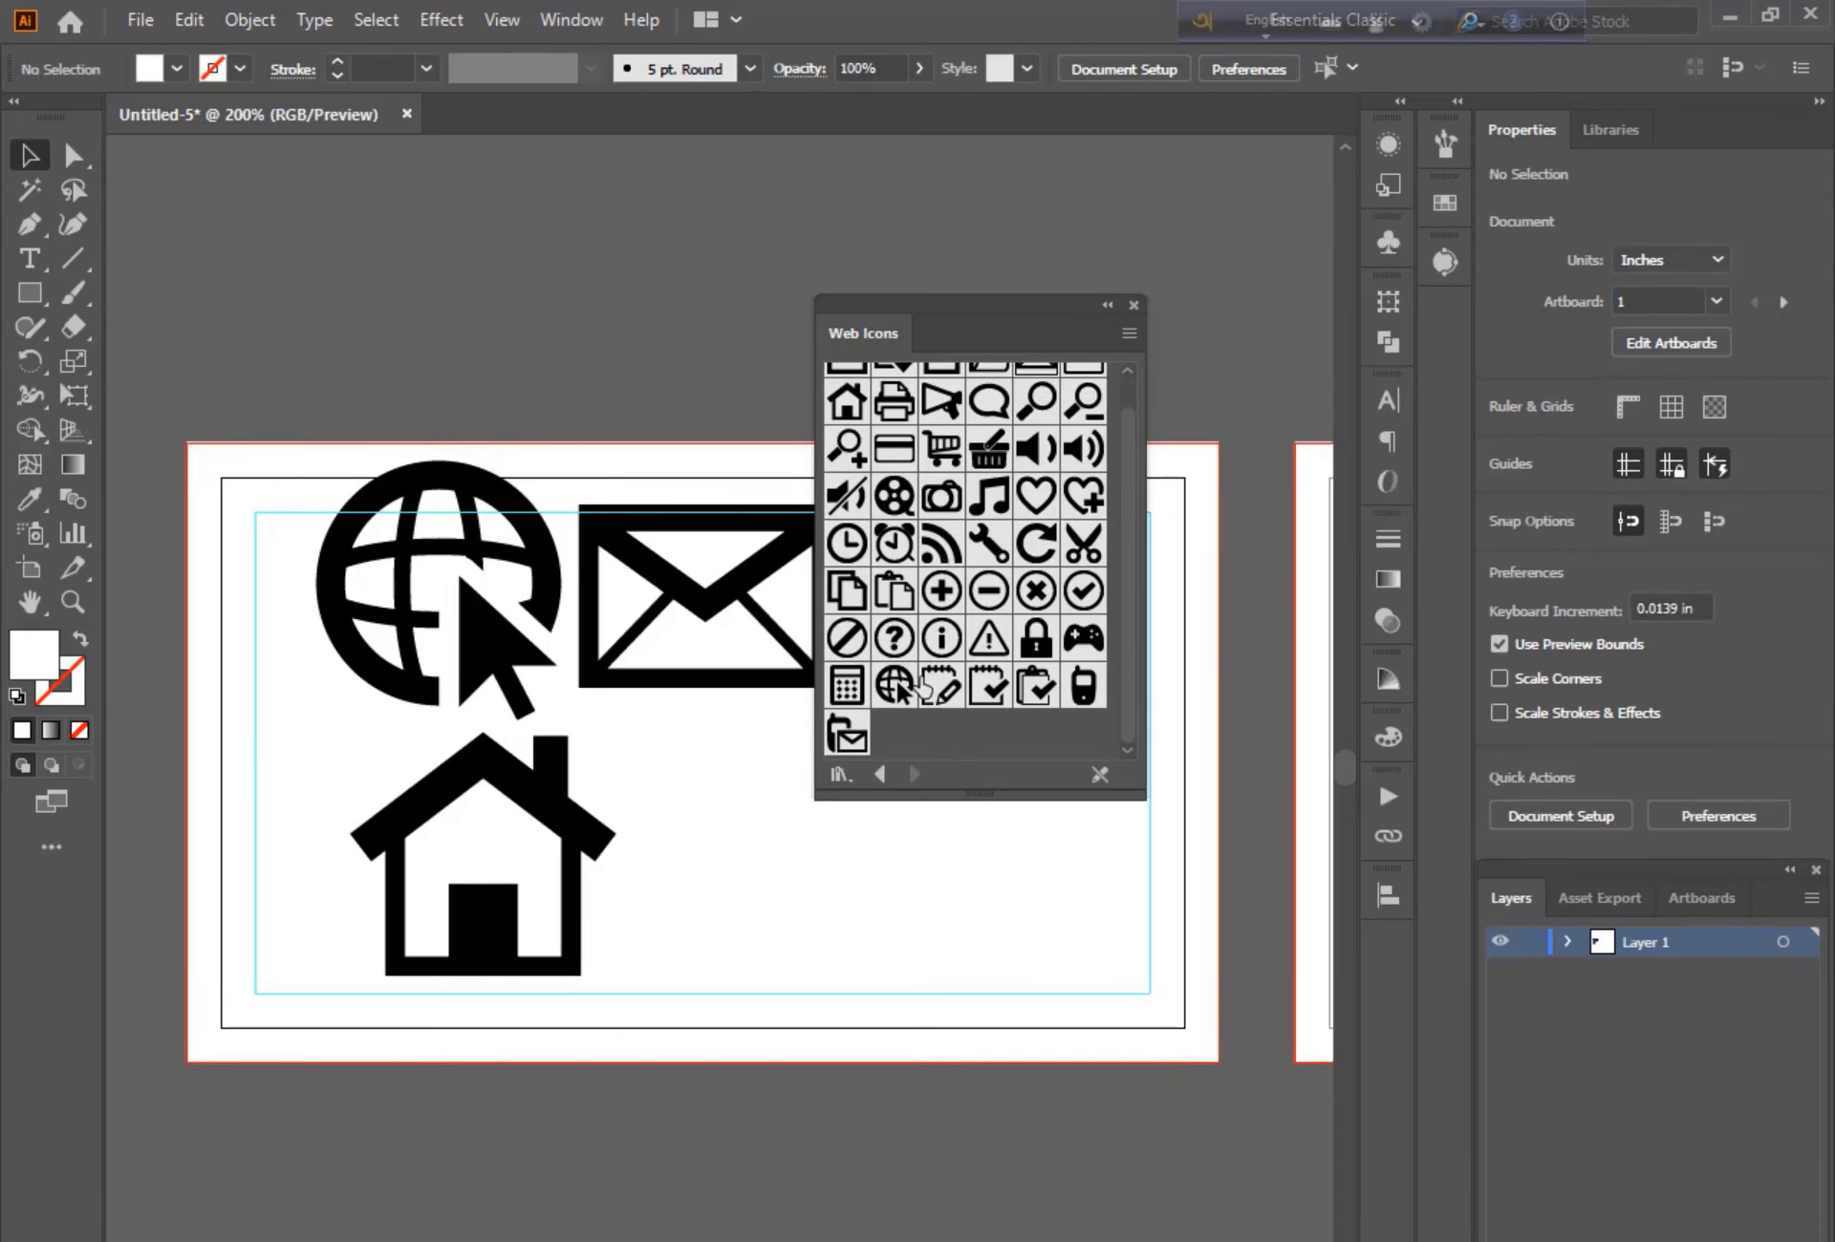
pyautogui.click(875, 776)
pyautogui.click(880, 774)
pyautogui.scroll(-2, 934, 656)
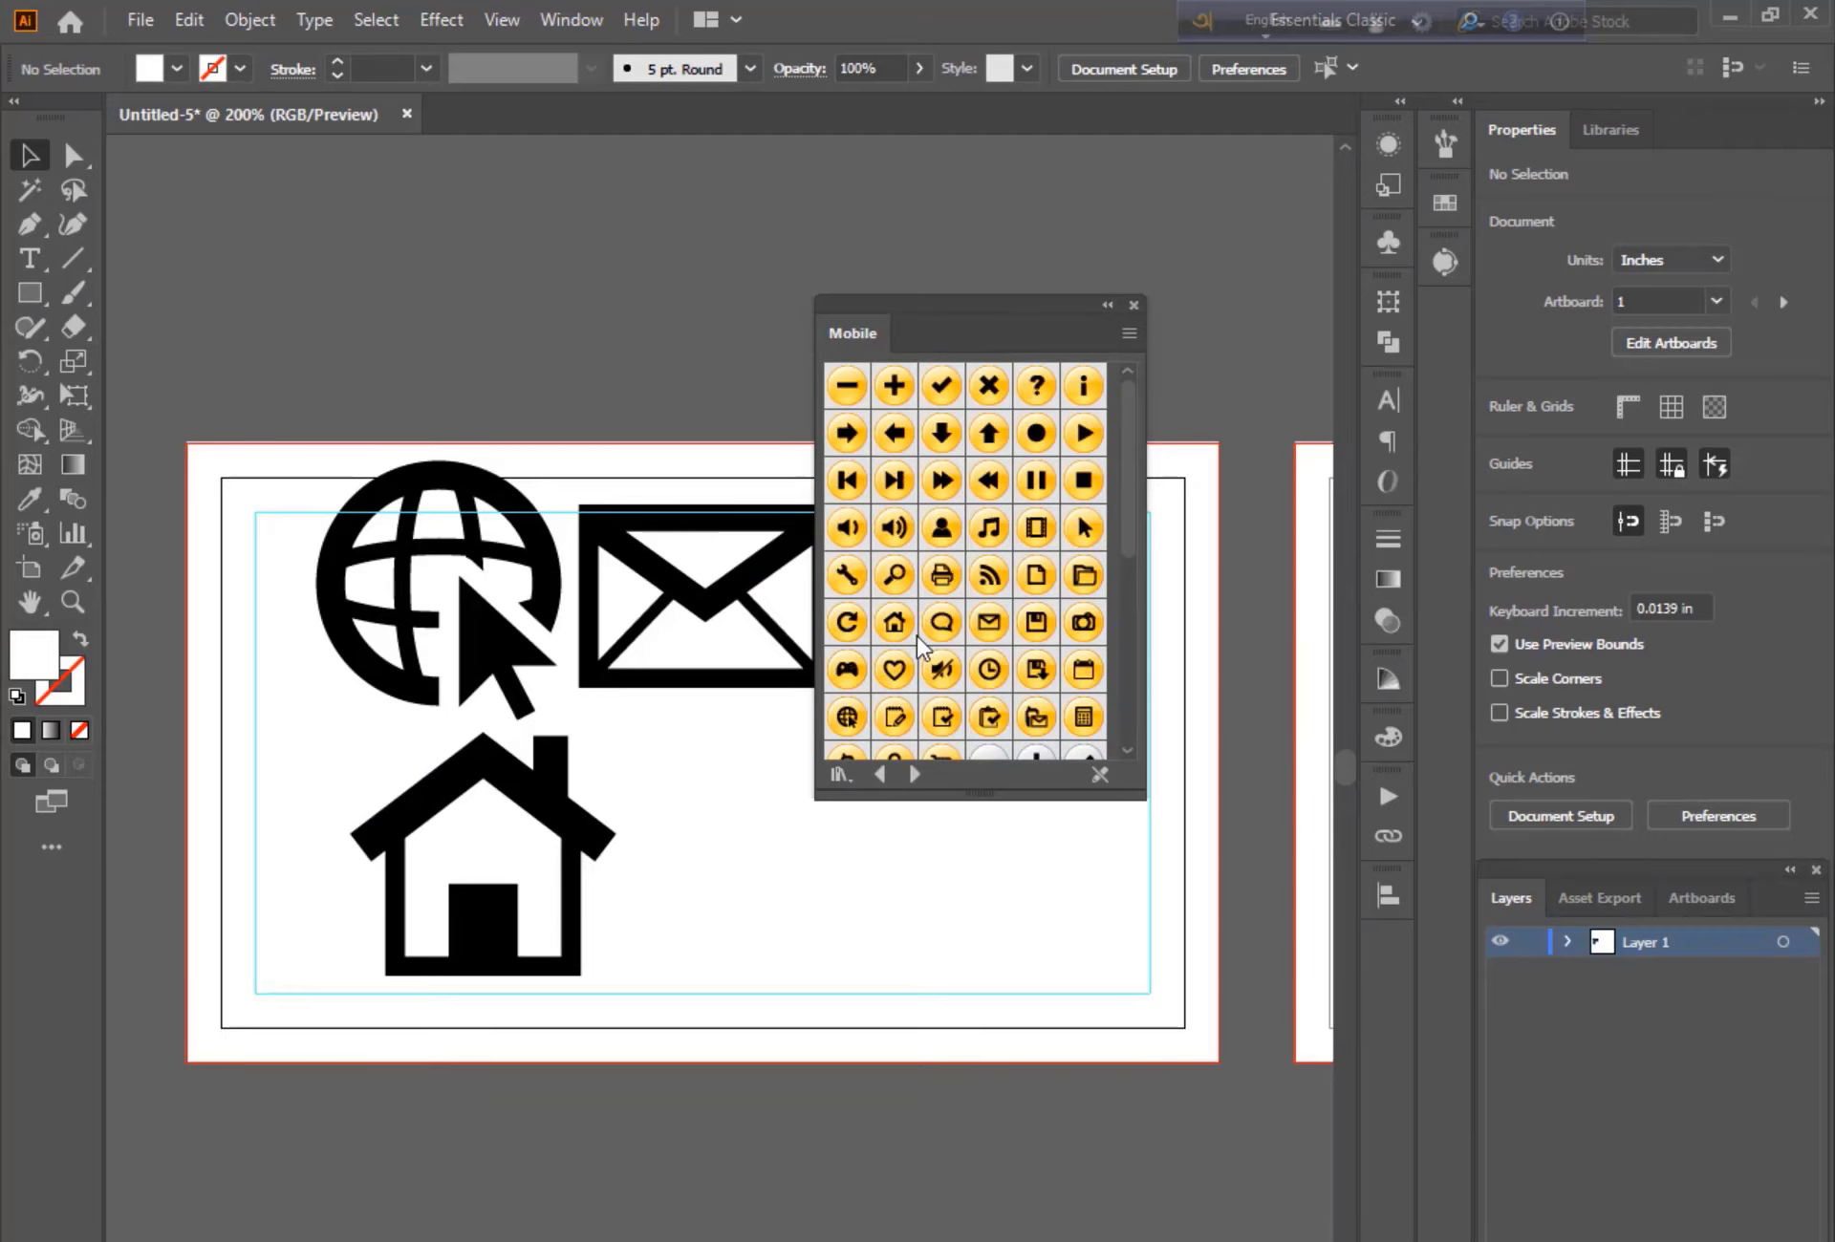
pyautogui.scroll(-6, 1003, 750)
pyautogui.click(914, 775)
pyautogui.click(915, 775)
pyautogui.scroll(-1, 1078, 696)
# Place the mobile phone icon from the Web Icons library on the first artboard and close the library
pyautogui.moveTo(1081, 688); pyautogui.dragTo(761, 844)
pyautogui.click(650, 849)
pyautogui.click(1134, 306)
# Scale all four icons down together to about 0.26 in wide
pyautogui.click(704, 594)
pyautogui.hotkey('ctrl', 'a')
pyautogui.moveTo(834, 976); pyautogui.dragTo(479, 770)
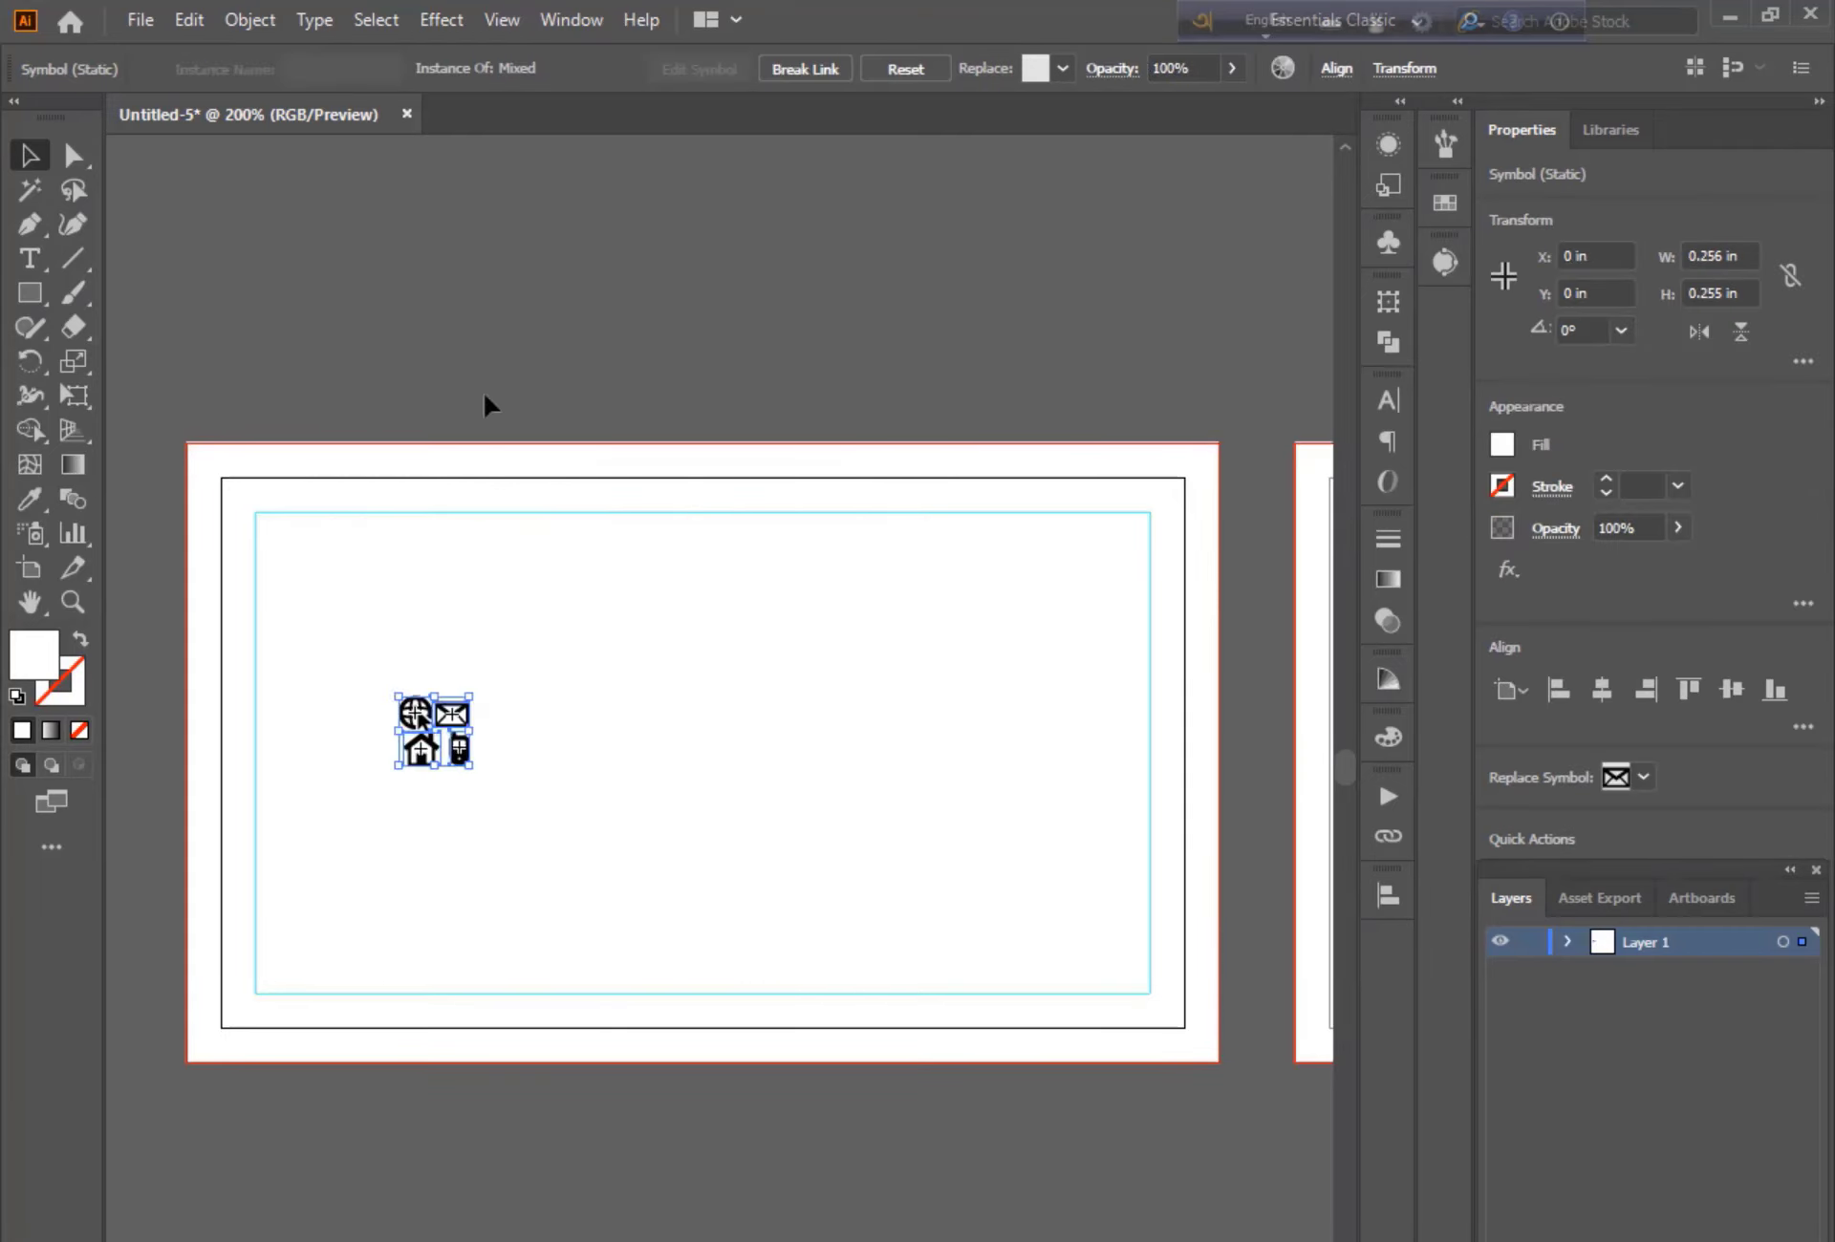
# Arrange the house, globe and phone icons in a vertical column and delete the envelope icon
pyautogui.hotkey('ctrl', '+')
pyautogui.hotkey('ctrl', '+')
pyautogui.hotkey('ctrl', '+')
pyautogui.click(1067, 667)
pyautogui.moveTo(692, 640); pyautogui.dragTo(413, 735)
pyautogui.click(723, 581)
pyautogui.moveTo(708, 565); pyautogui.dragTo(446, 868)
pyautogui.moveTo(800, 531); pyautogui.dragTo(430, 947)
pyautogui.moveTo(808, 637); pyautogui.dragTo(414, 972)
pyautogui.click(414, 951)
pyautogui.press('Delete')
# Set alignment to the selection and align the house, globe and phone icons on their horizontal centers
pyautogui.moveTo(335, 641); pyautogui.dragTo(411, 780)
pyautogui.keyDown('shift'); pyautogui.click(413, 972); pyautogui.keyUp('shift')
pyautogui.click(1387, 895)
pyautogui.click(1104, 959)
pyautogui.hotkey('ctrl', 'z')
pyautogui.click(1318, 1127)
pyautogui.click(1376, 1169)
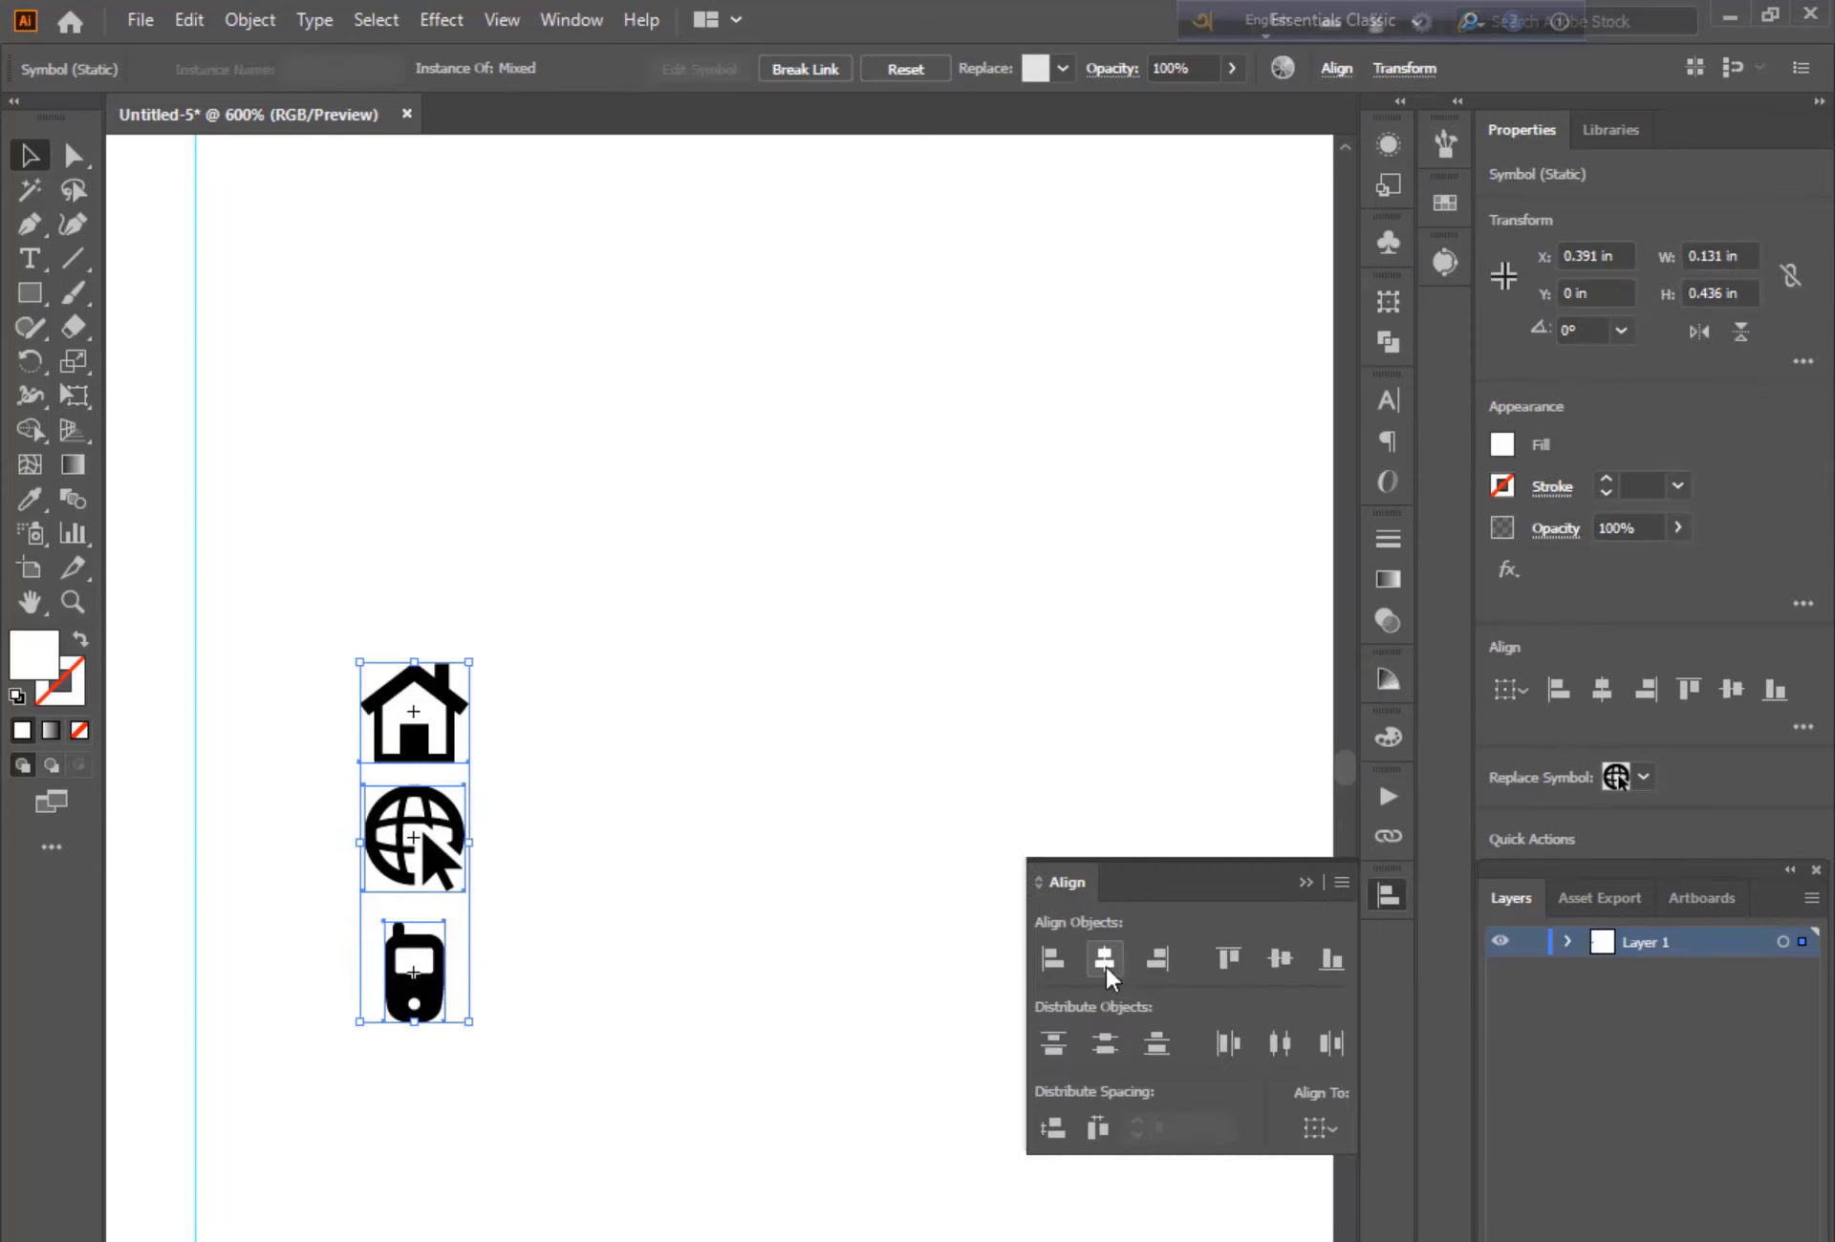
pyautogui.click(1104, 958)
pyautogui.click(1051, 784)
# Add the text "Your location here" at 6 pt beside the house icon
pyautogui.click(30, 258)
pyautogui.click(524, 735)
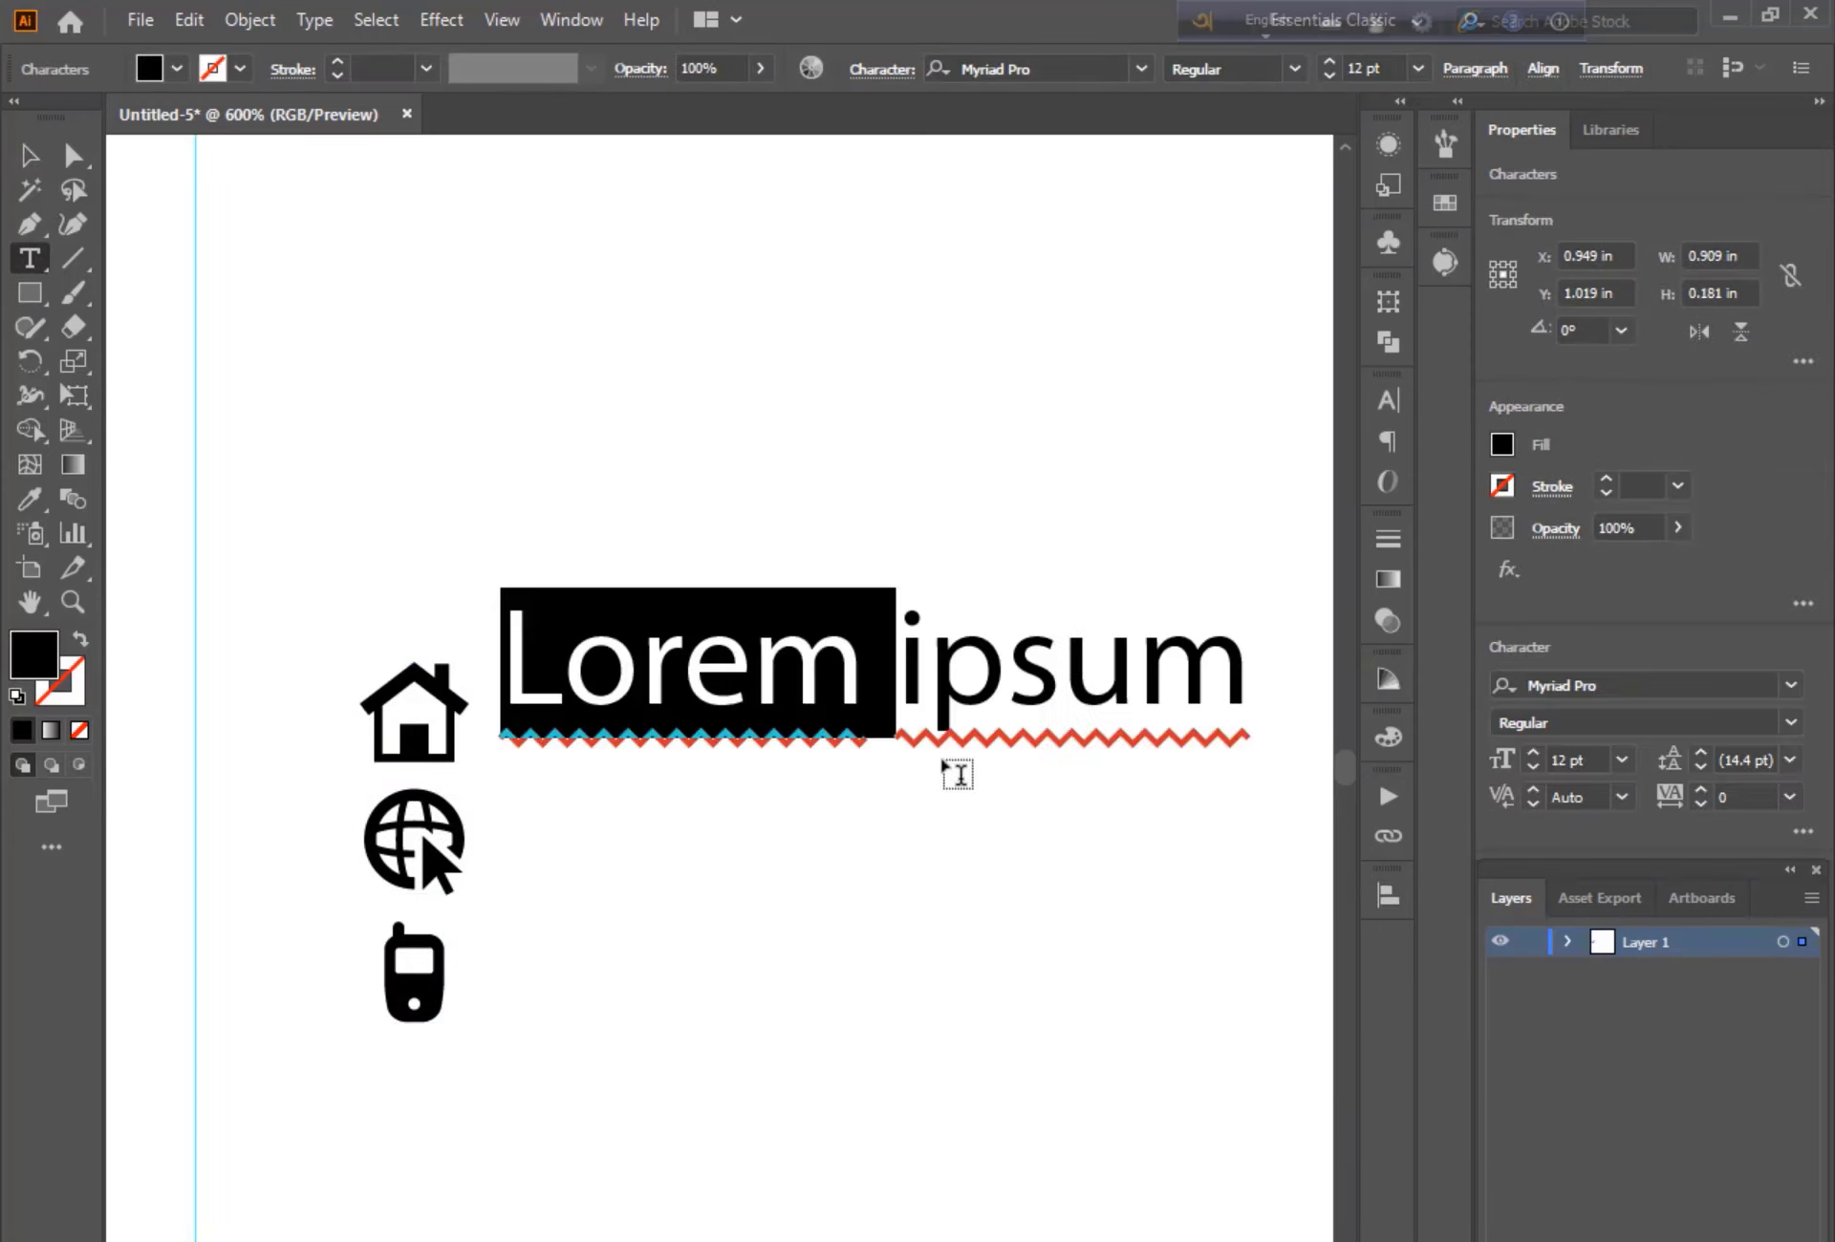
pyautogui.press('BackSpace')
pyautogui.click(1621, 760)
pyautogui.click(1658, 831)
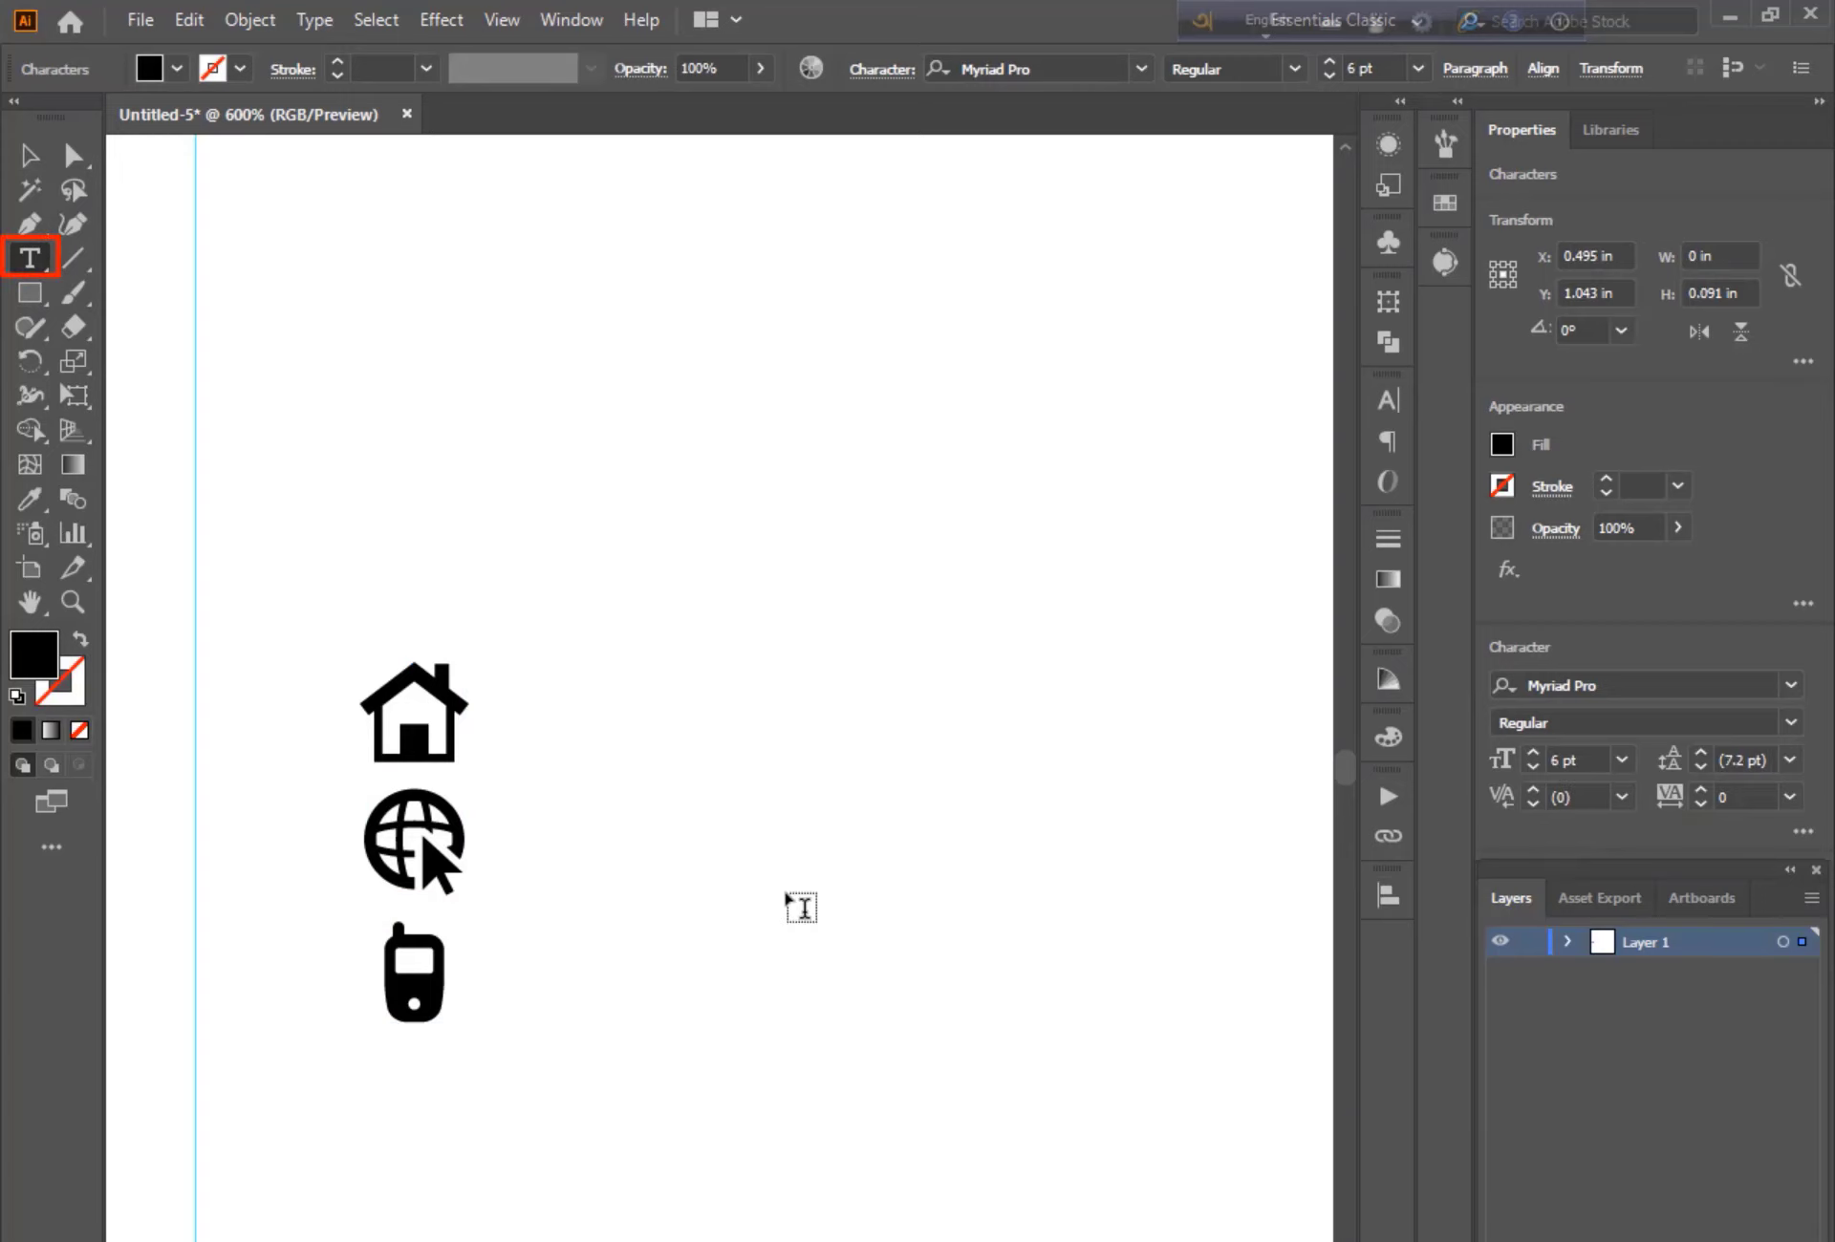
pyautogui.write('Your location here')
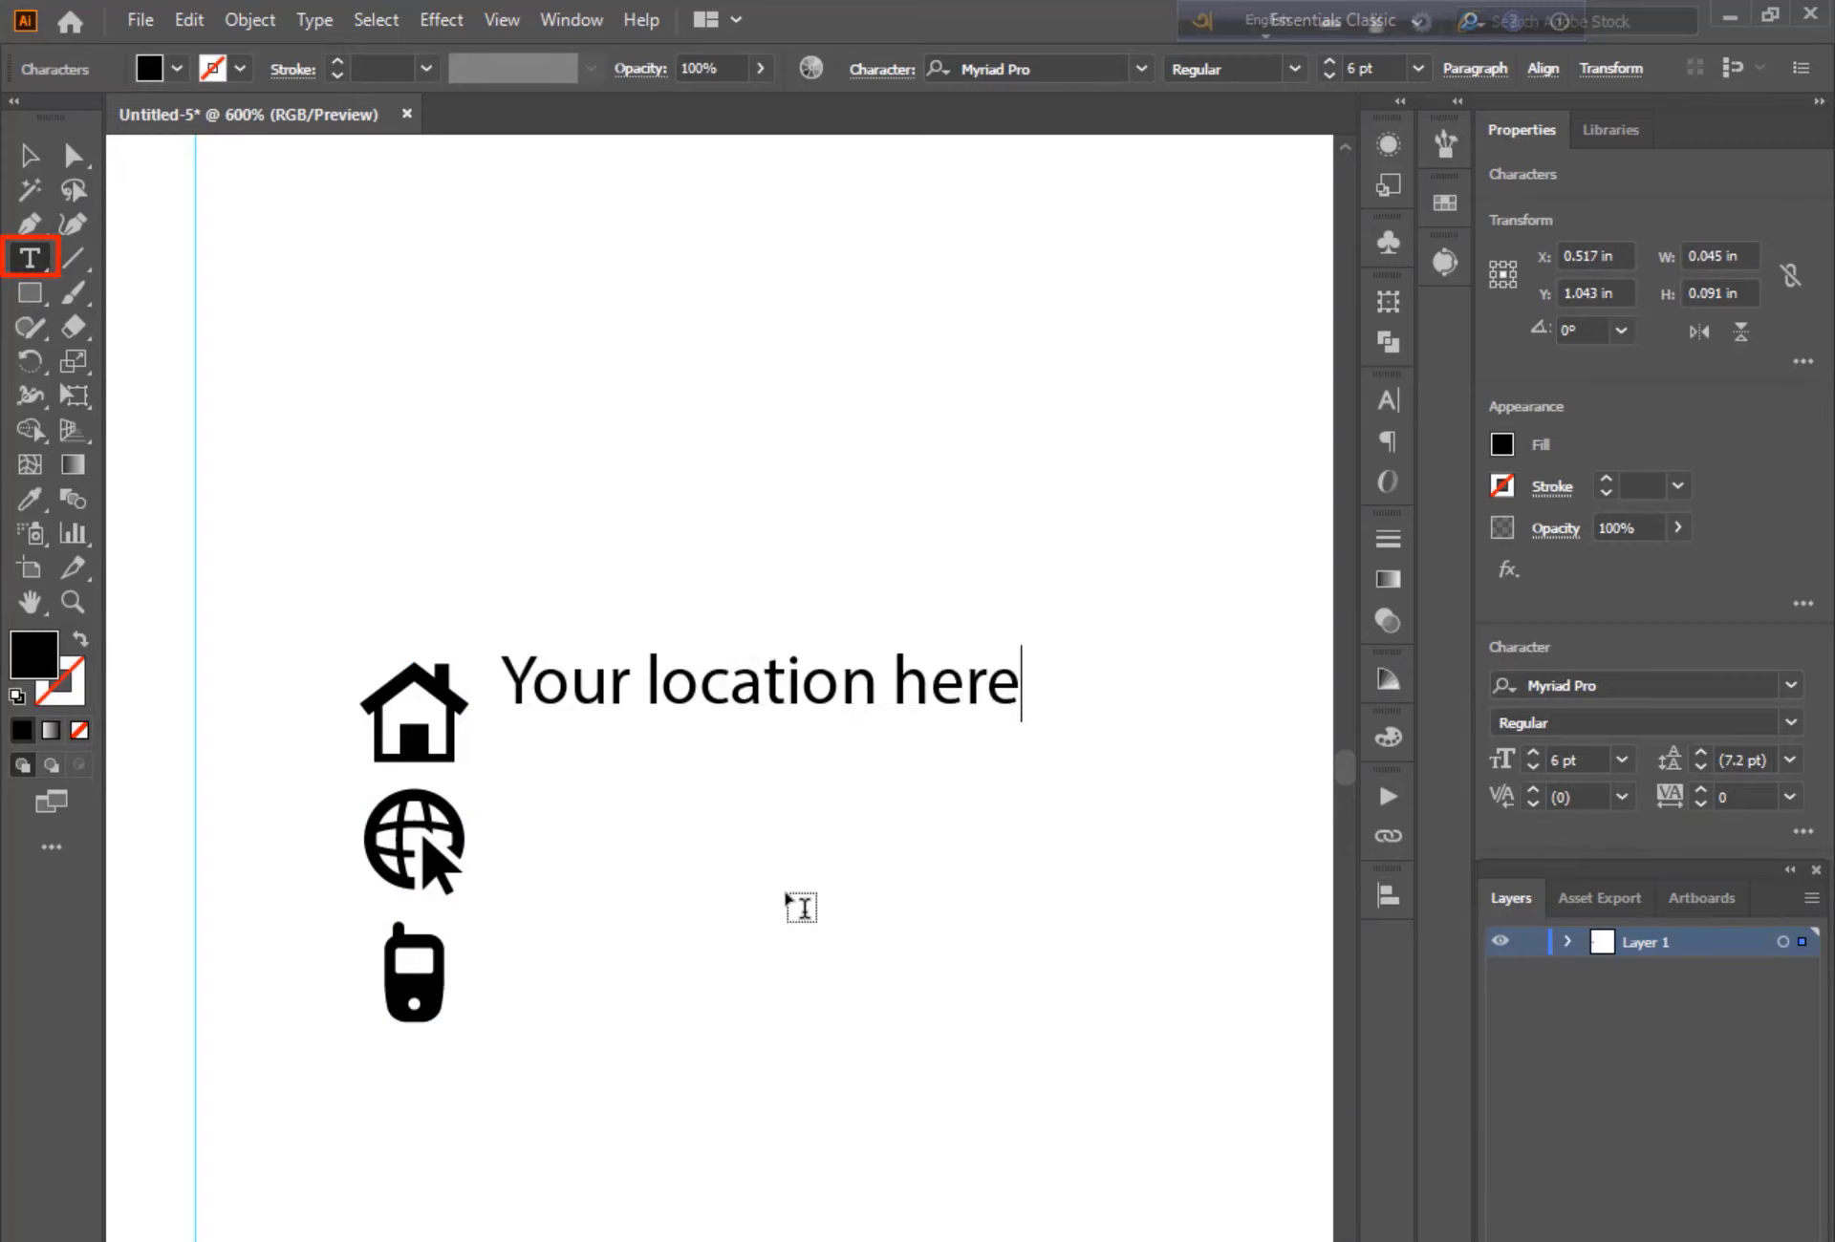
# Repeat "Your location here" as a second line in the same text object
pyautogui.press('Return')
pyautogui.hotkey('ctrl', 'a')
pyautogui.hotkey('ctrl', 'c')
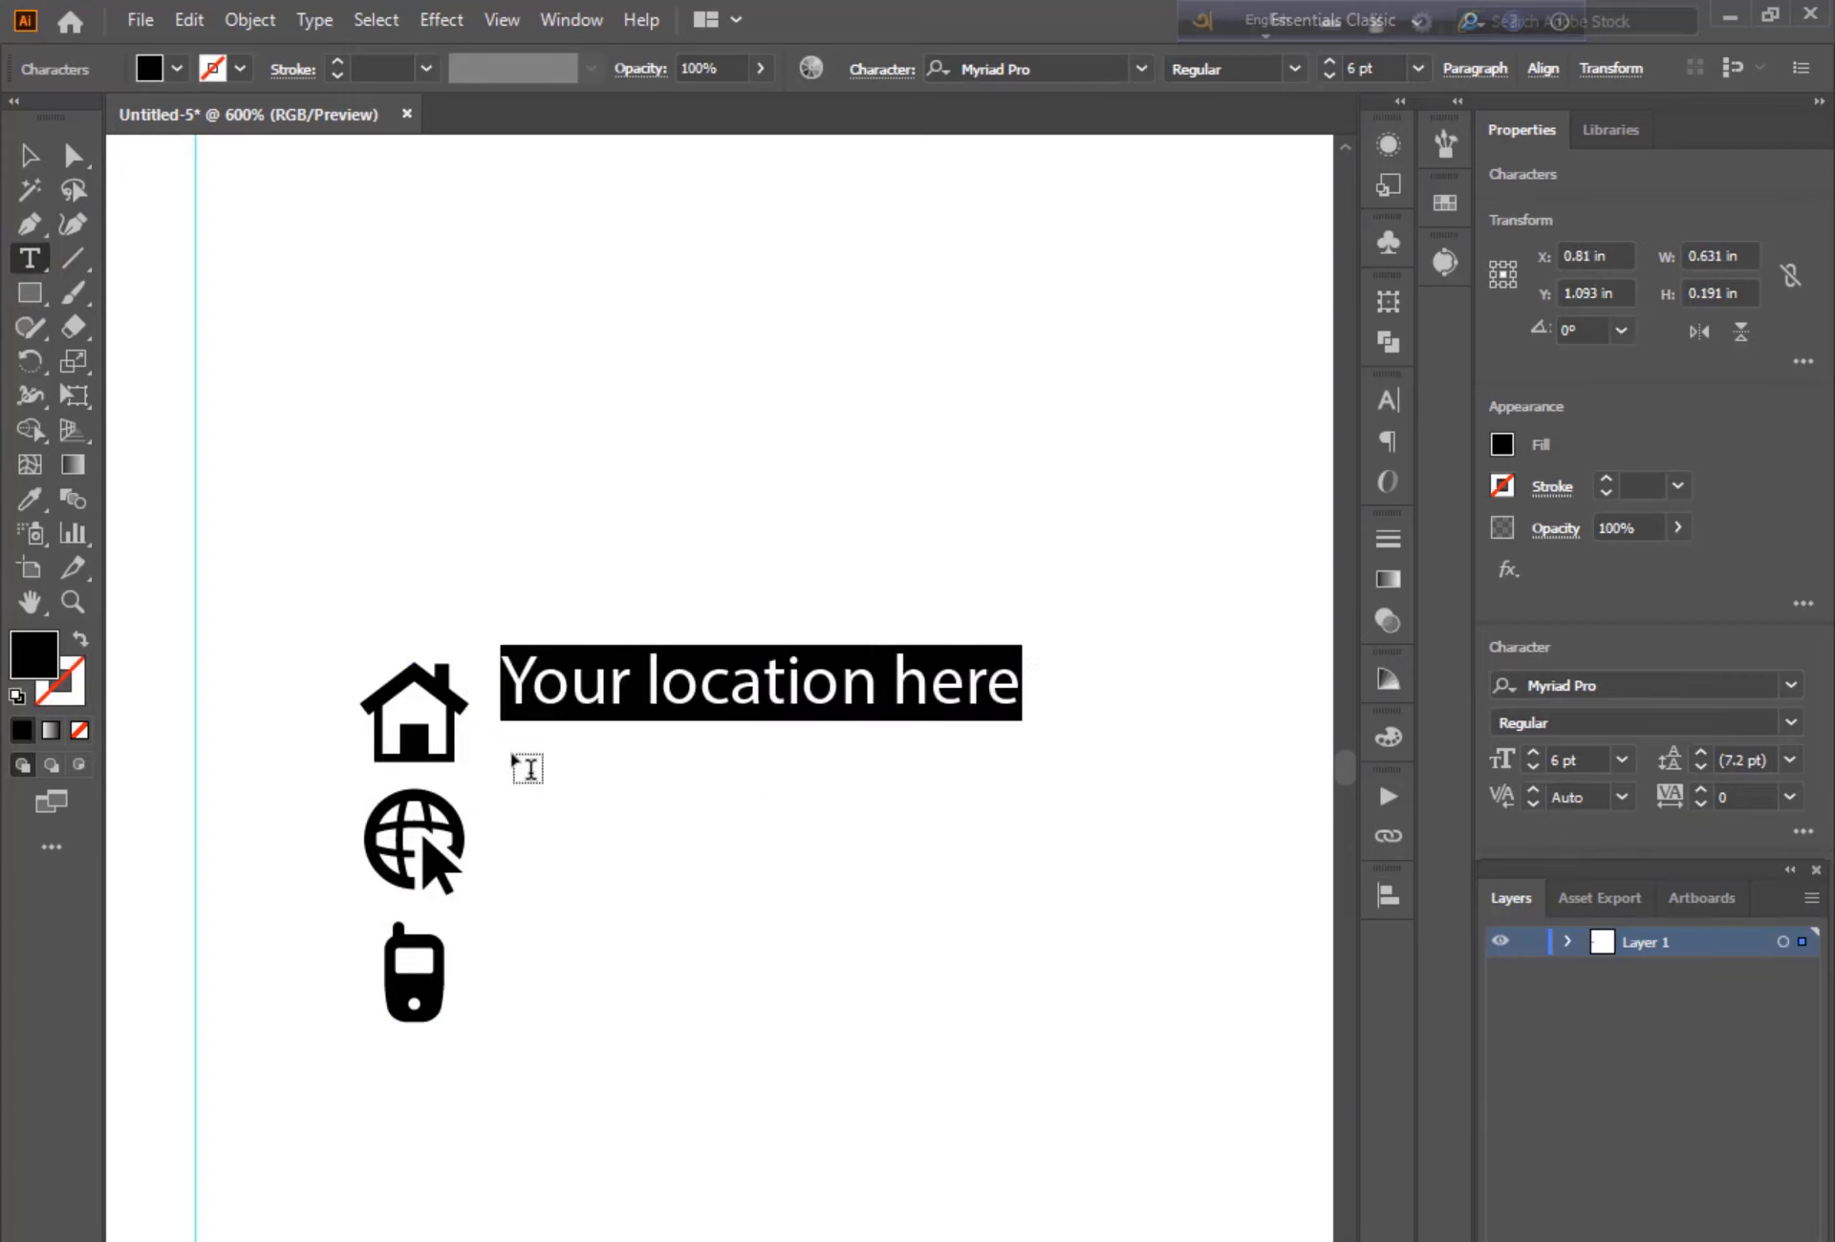
pyautogui.click(528, 769)
pyautogui.hotkey('ctrl', 'v')
pyautogui.press('Escape')
# Scale the location text down to about 5.49 pt and set its font to Roboto Bold
pyautogui.moveTo(760, 886); pyautogui.dragTo(766, 865)
pyautogui.click(1639, 685)
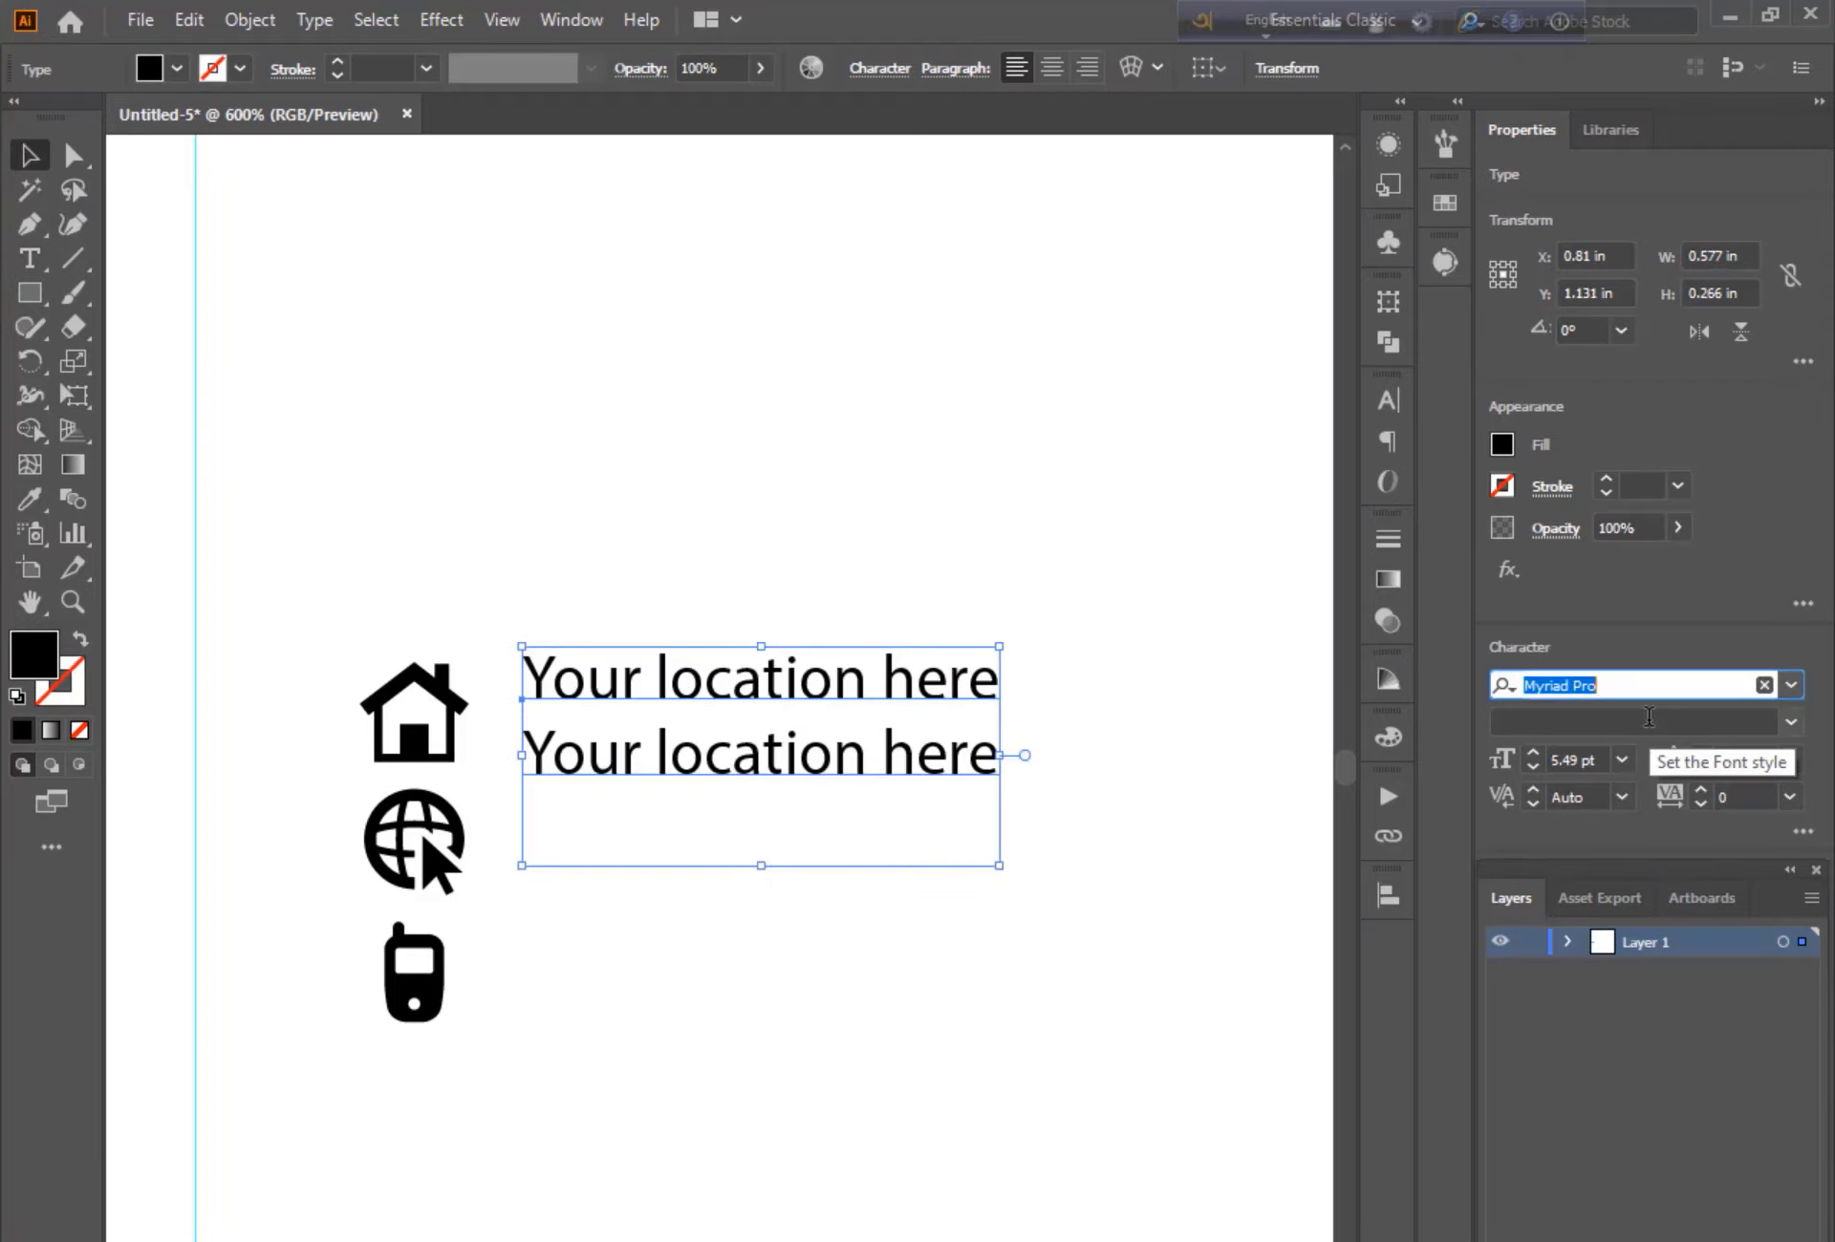
pyautogui.write('roboto')
pyautogui.scroll(-3, 1659, 868)
pyautogui.click(1528, 1228)
pyautogui.click(182, 931)
# Duplicate the location text straight down beside the globe icon and empty the copy
pyautogui.click(704, 763)
pyautogui.press('Return')
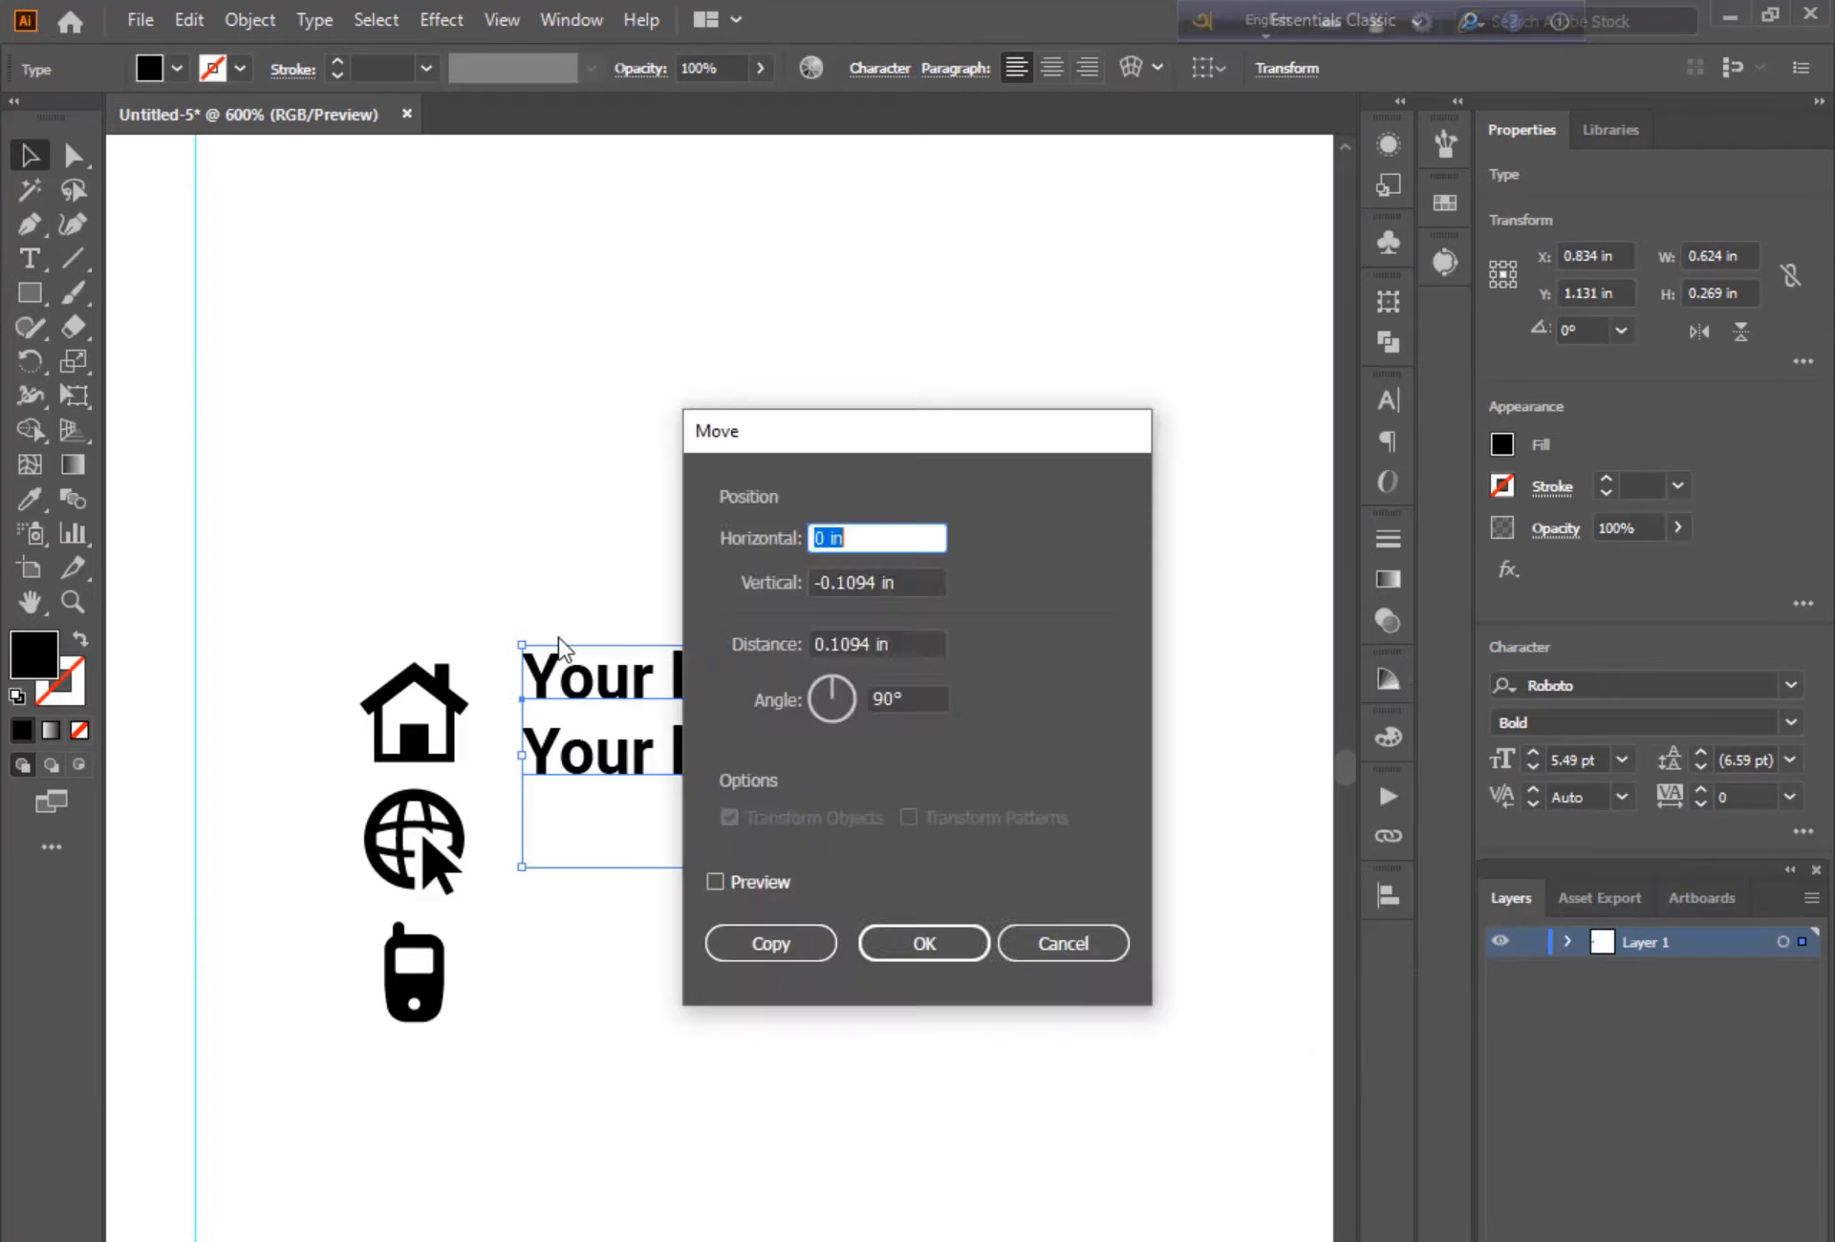
pyautogui.press('Escape')
pyautogui.moveTo(704, 763); pyautogui.dragTo(705, 901)
pyautogui.click(1127, 908)
pyautogui.press('t')
pyautogui.hotkey('ctrl', 'z')
pyautogui.hotkey('ctrl', 'z')
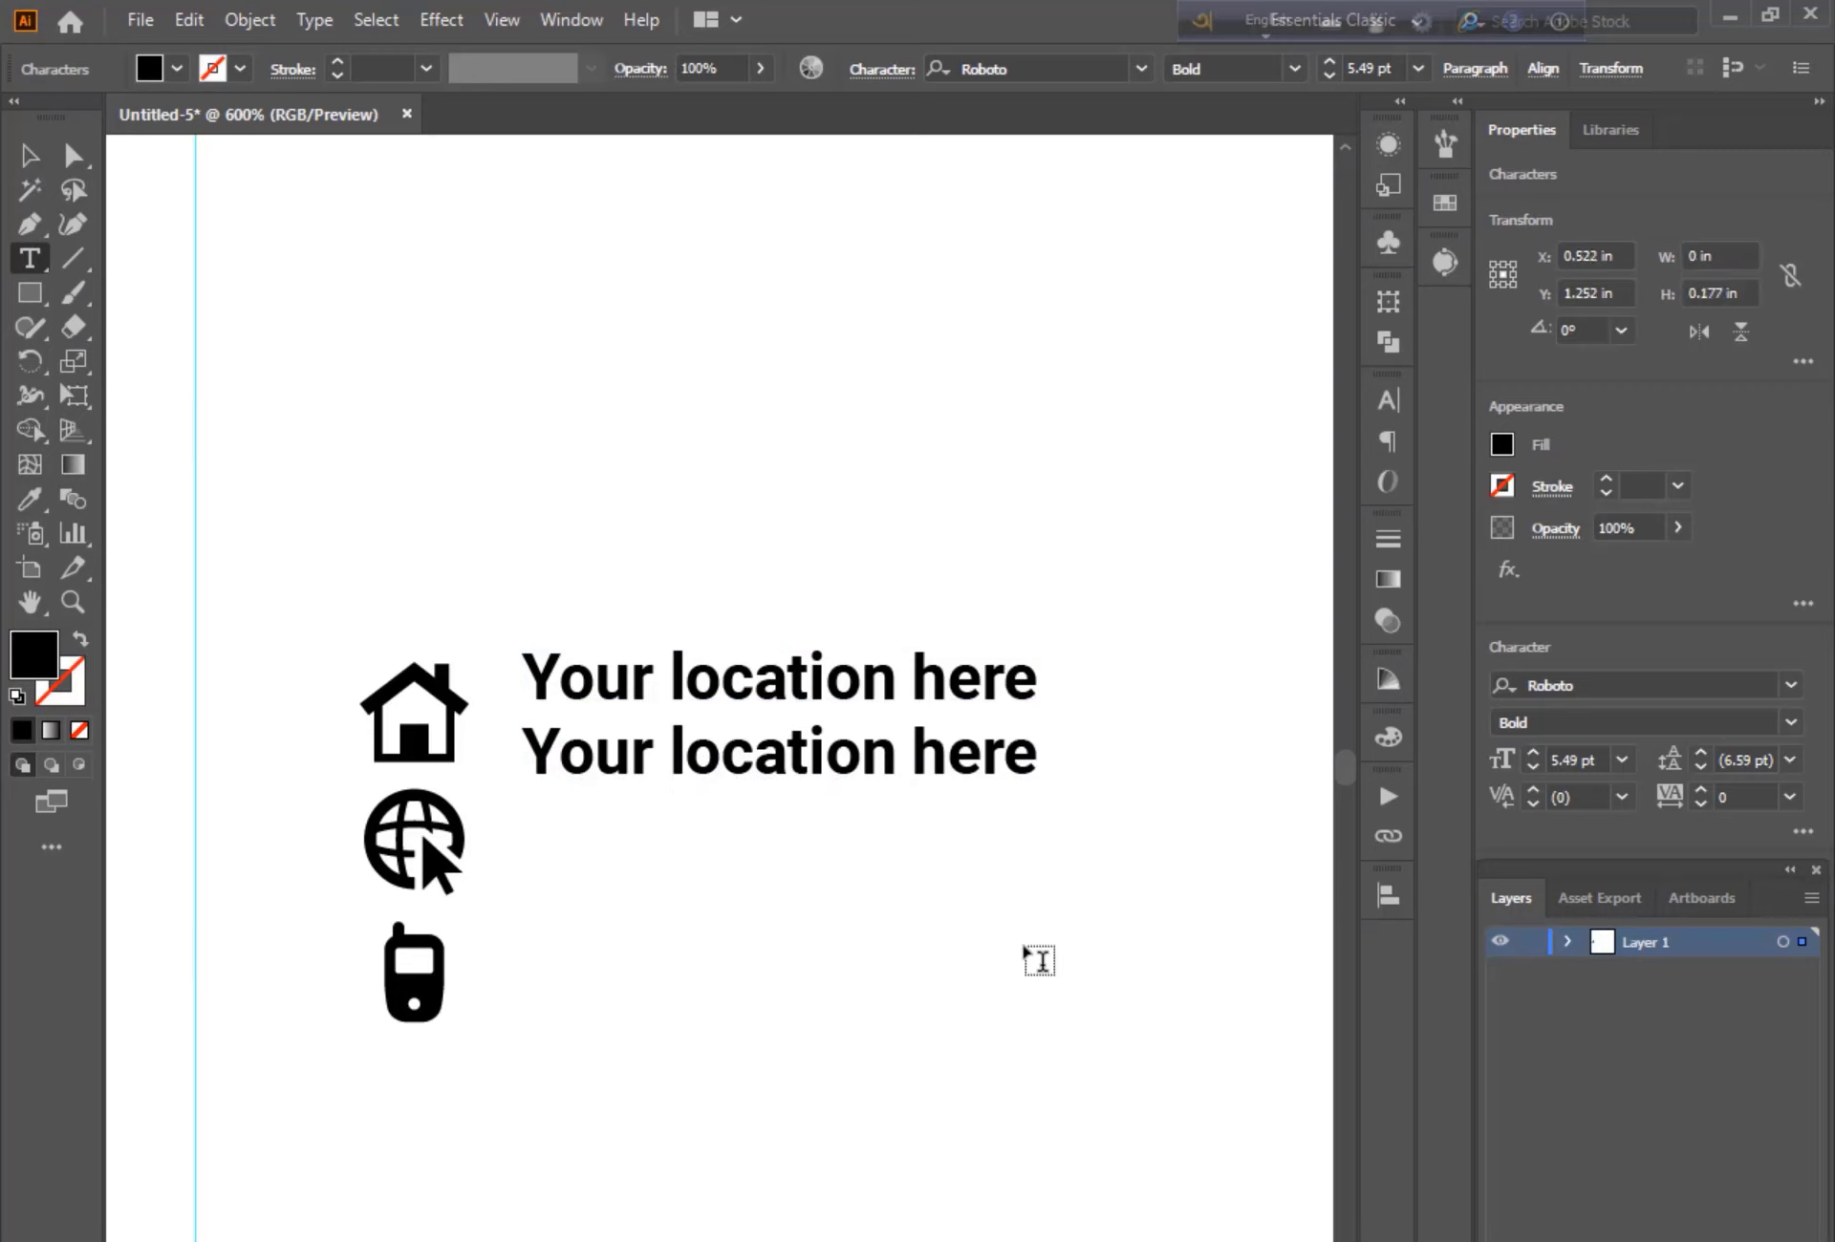
pyautogui.write('youremail@gma')
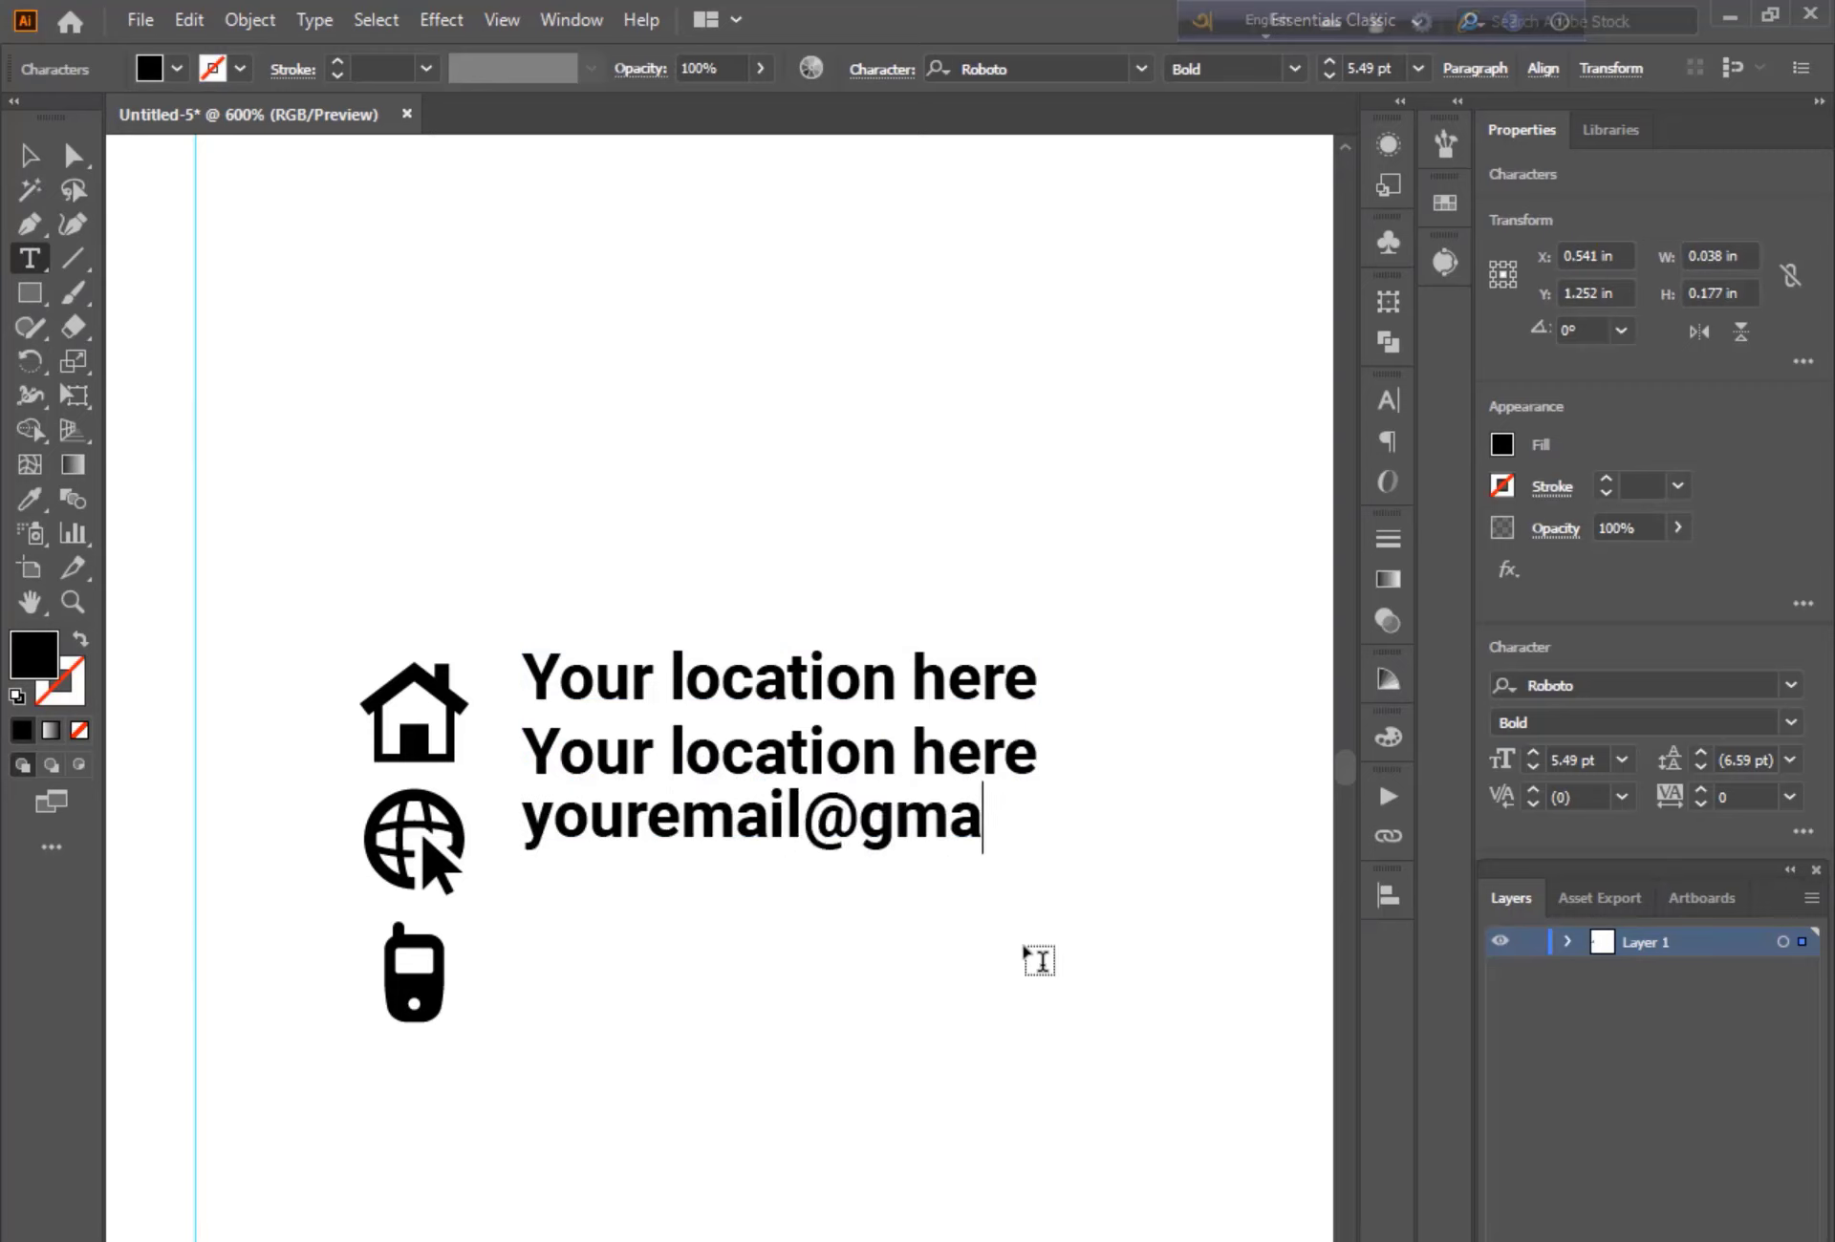
pyautogui.write('il.com')
pyautogui.press('Return')
pyautogui.write('www.website.com')
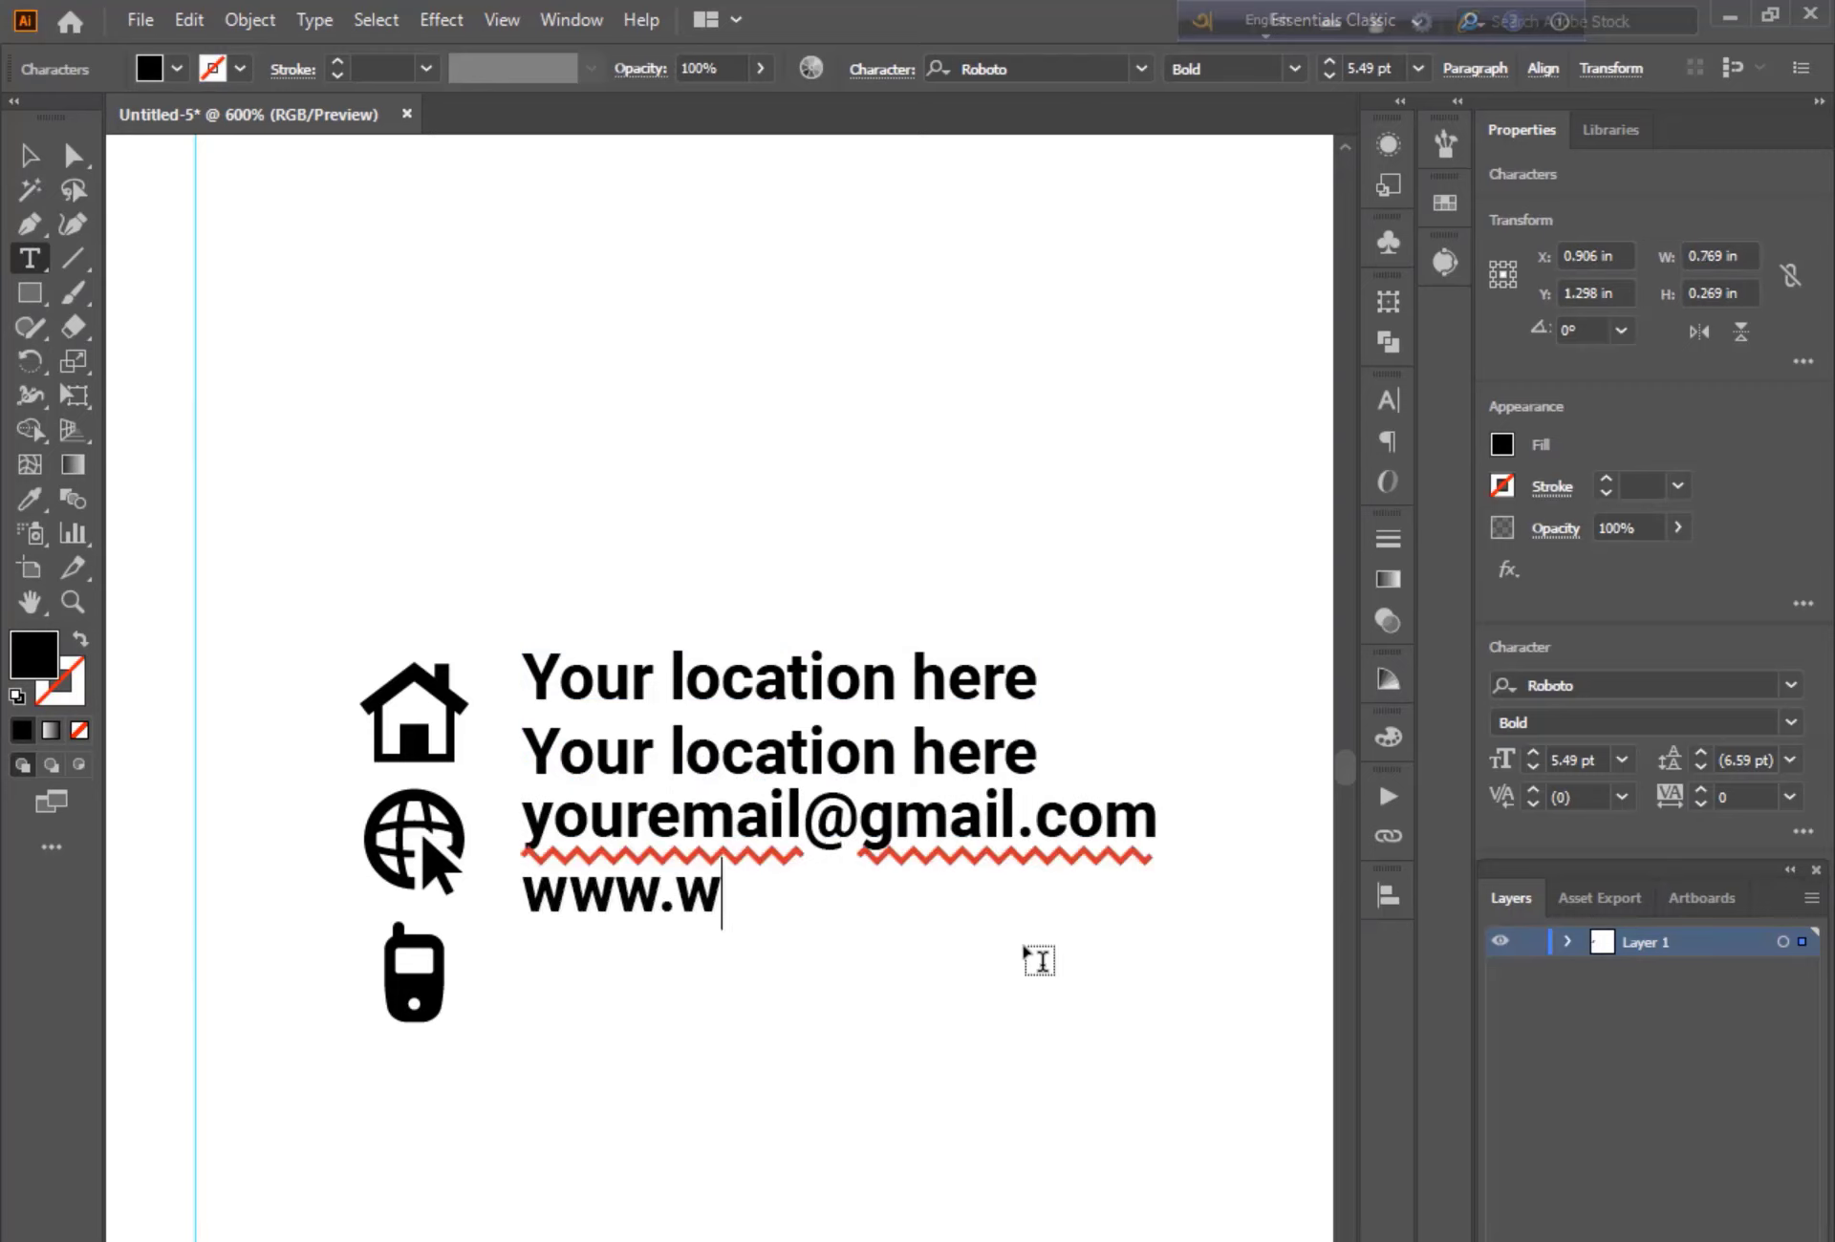
pyautogui.press('Escape')
# Duplicate the e-mail and website text downward beside the phone icon
pyautogui.moveTo(695, 849); pyautogui.dragTo(695, 967)
pyautogui.doubleClick(692, 1224)
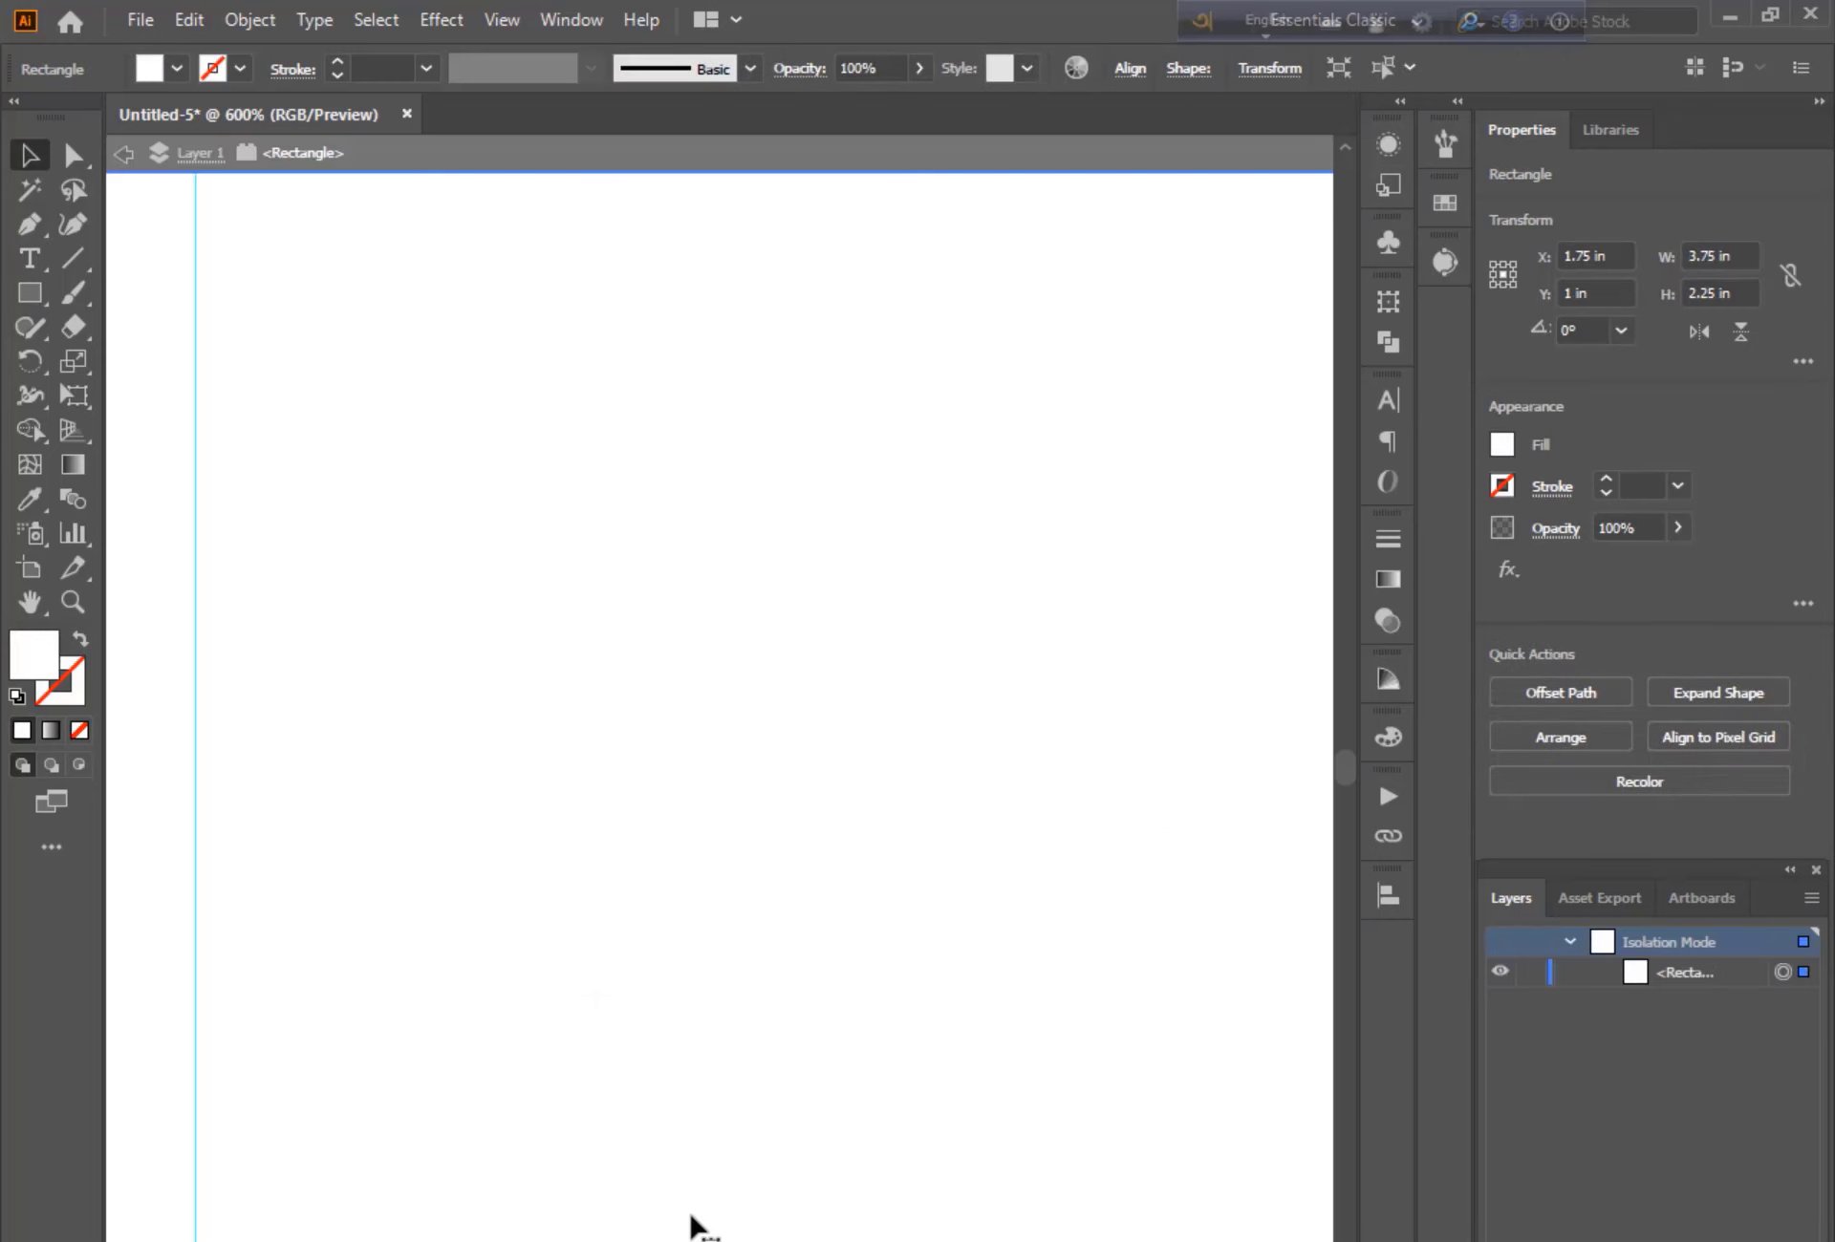
pyautogui.hotkey('ctrl', '0')
pyautogui.doubleClick(709, 1217)
pyautogui.hotkey('ctrl', '+')
pyautogui.hotkey('ctrl', '+')
pyautogui.hscroll(-3, 433, 1032)
# Replace the text beside the phone icon with two contact phone numbers on separate lines
pyautogui.doubleClick(432, 1022)
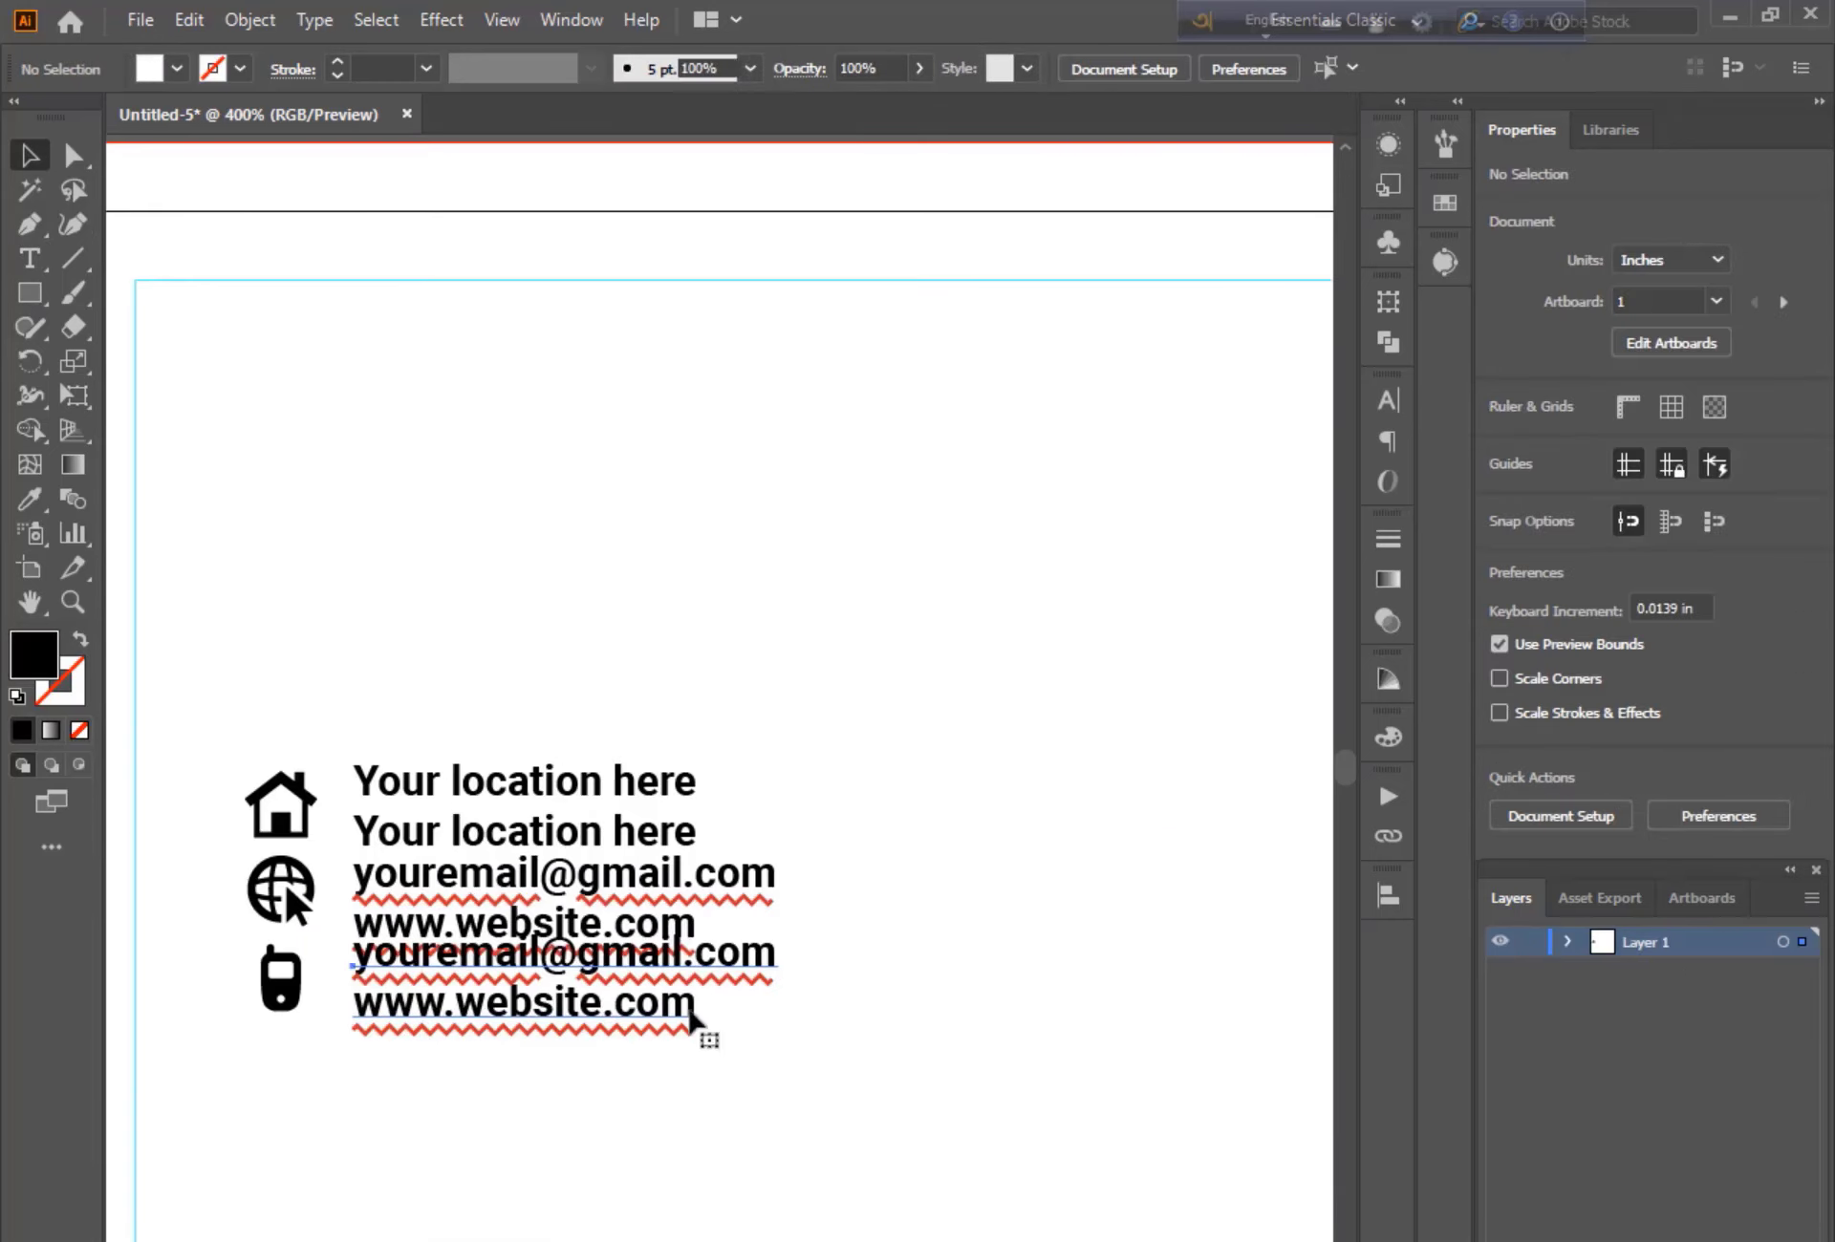
pyautogui.hotkey('ctrl', 'a')
pyautogui.press('BackSpace')
pyautogui.write('+000 123 456 789')
pyautogui.press('Return')
pyautogui.write('+')
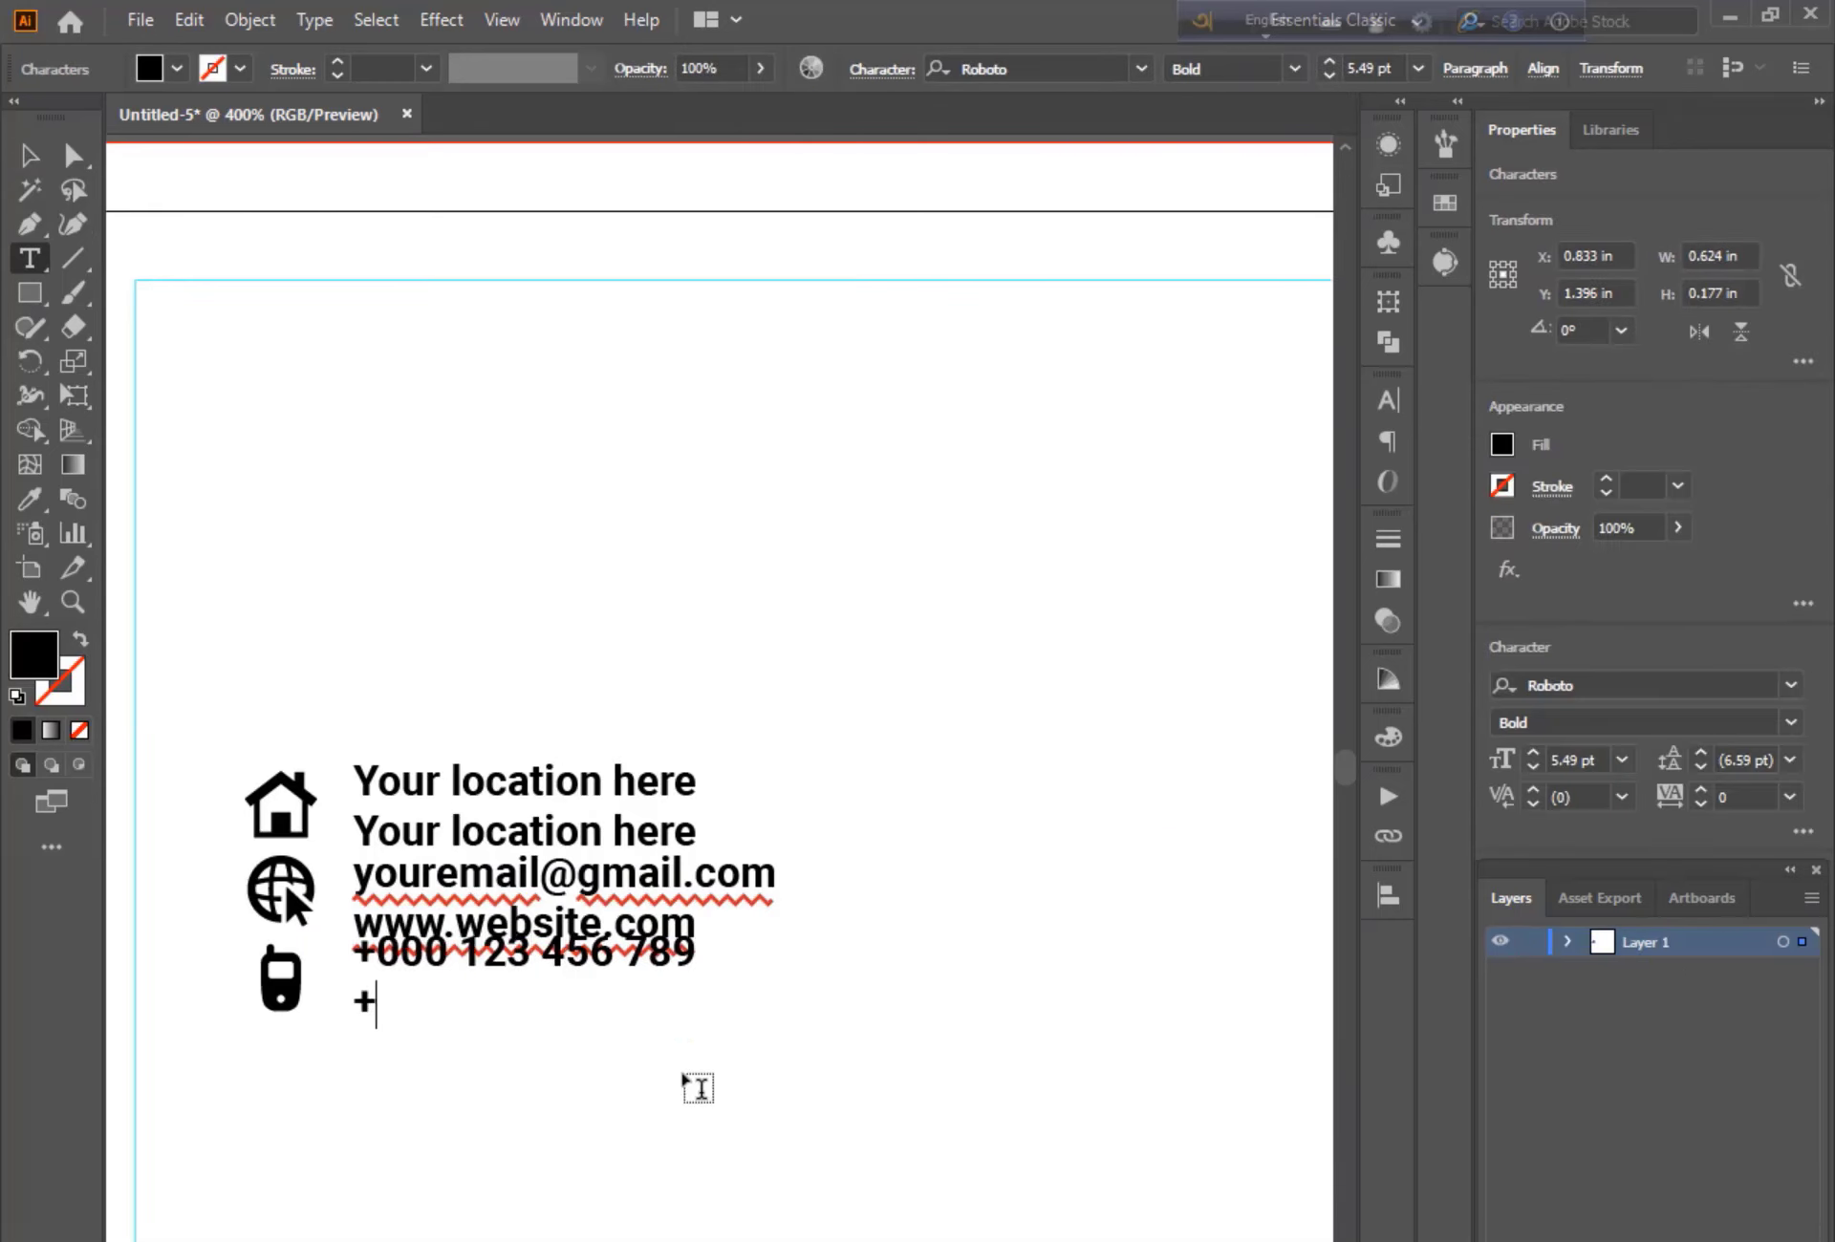
pyautogui.write('000 987 654 321')
pyautogui.press('Escape')
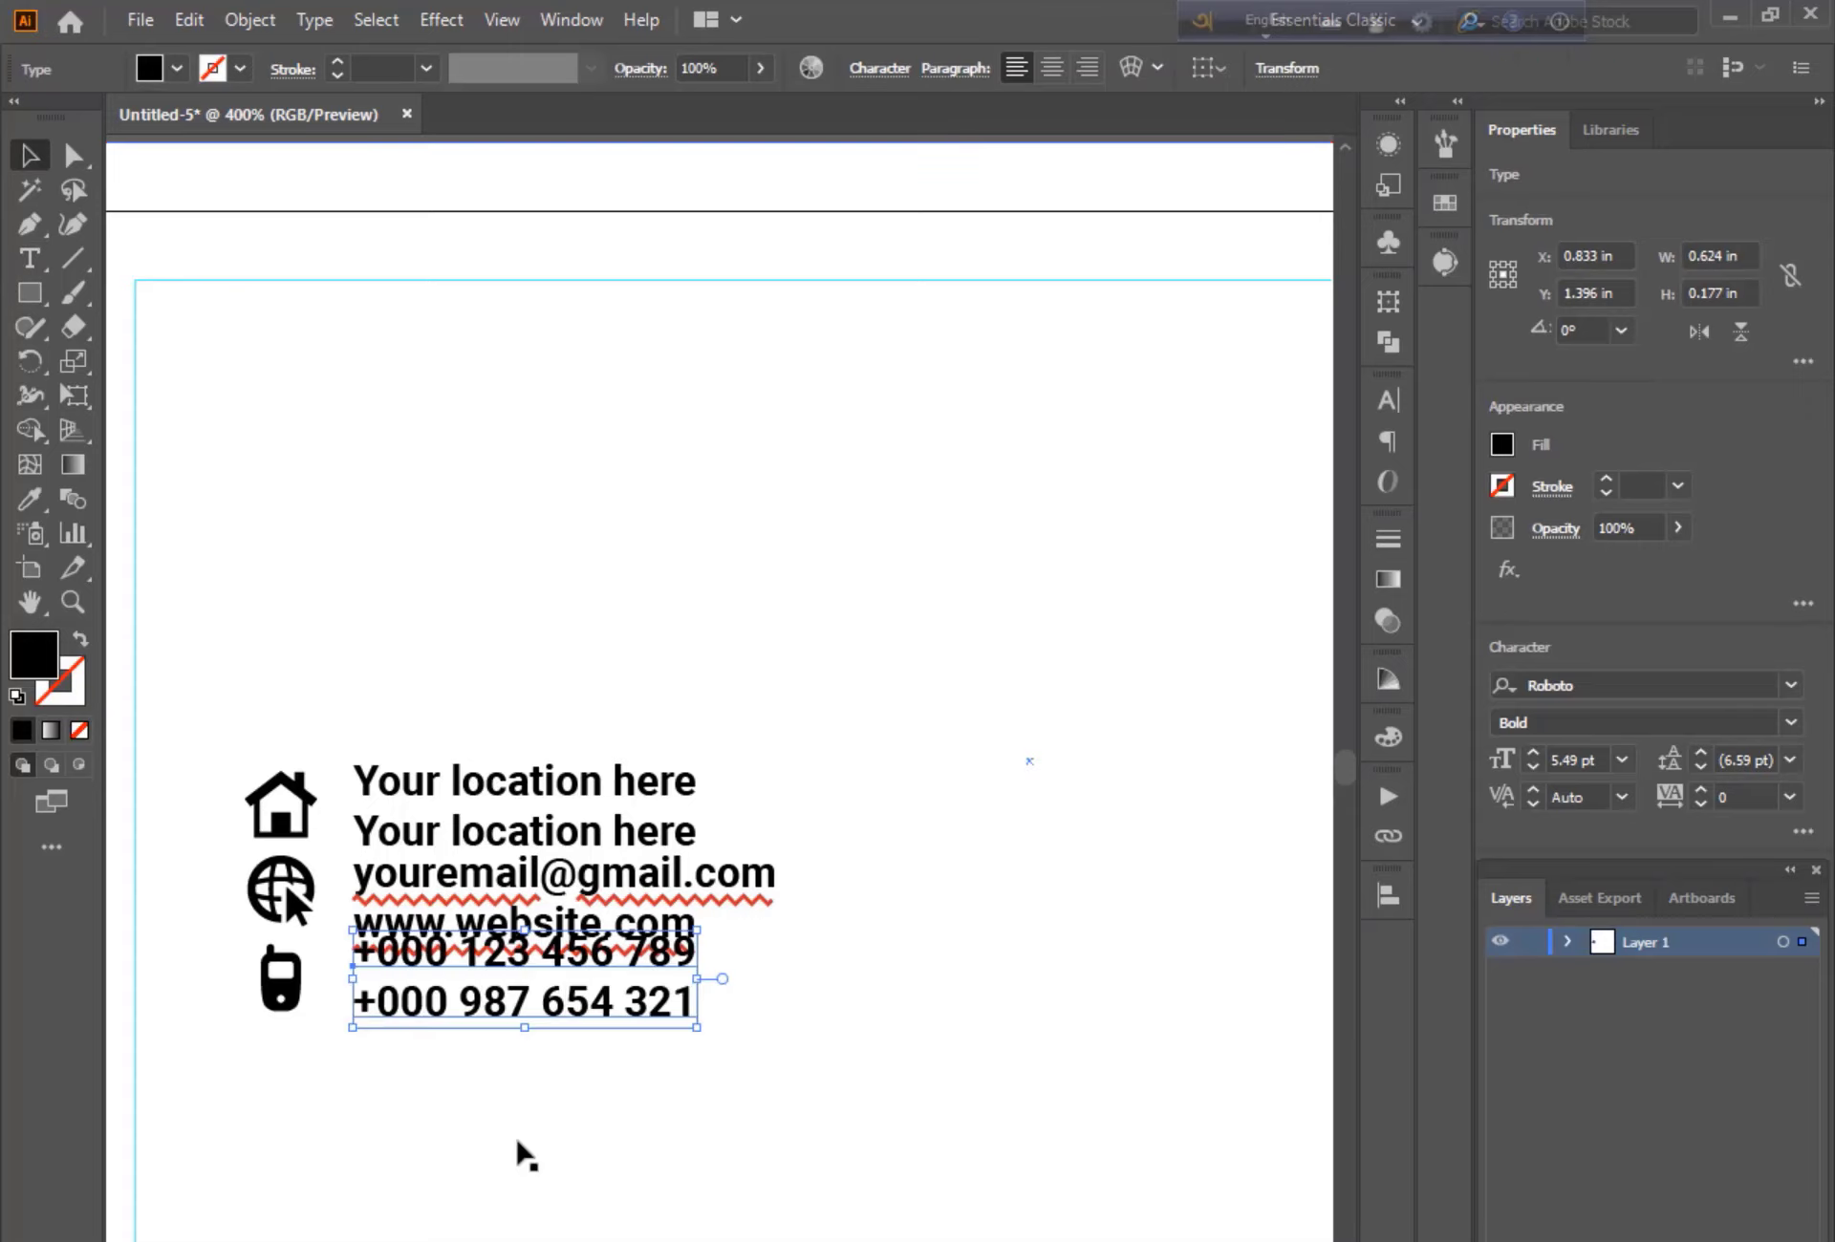
pyautogui.click(516, 1156)
# Scale the phone-number text down to about 3.74 pt and position it next to the phone icon
pyautogui.hotkey('ctrl', '+')
pyautogui.hotkey('ctrl', '+')
pyautogui.click(538, 999)
pyautogui.moveTo(1125, 846); pyautogui.dragTo(820, 935)
pyautogui.moveTo(616, 975); pyautogui.dragTo(582, 934)
pyautogui.moveTo(786, 1002); pyautogui.dragTo(869, 1025)
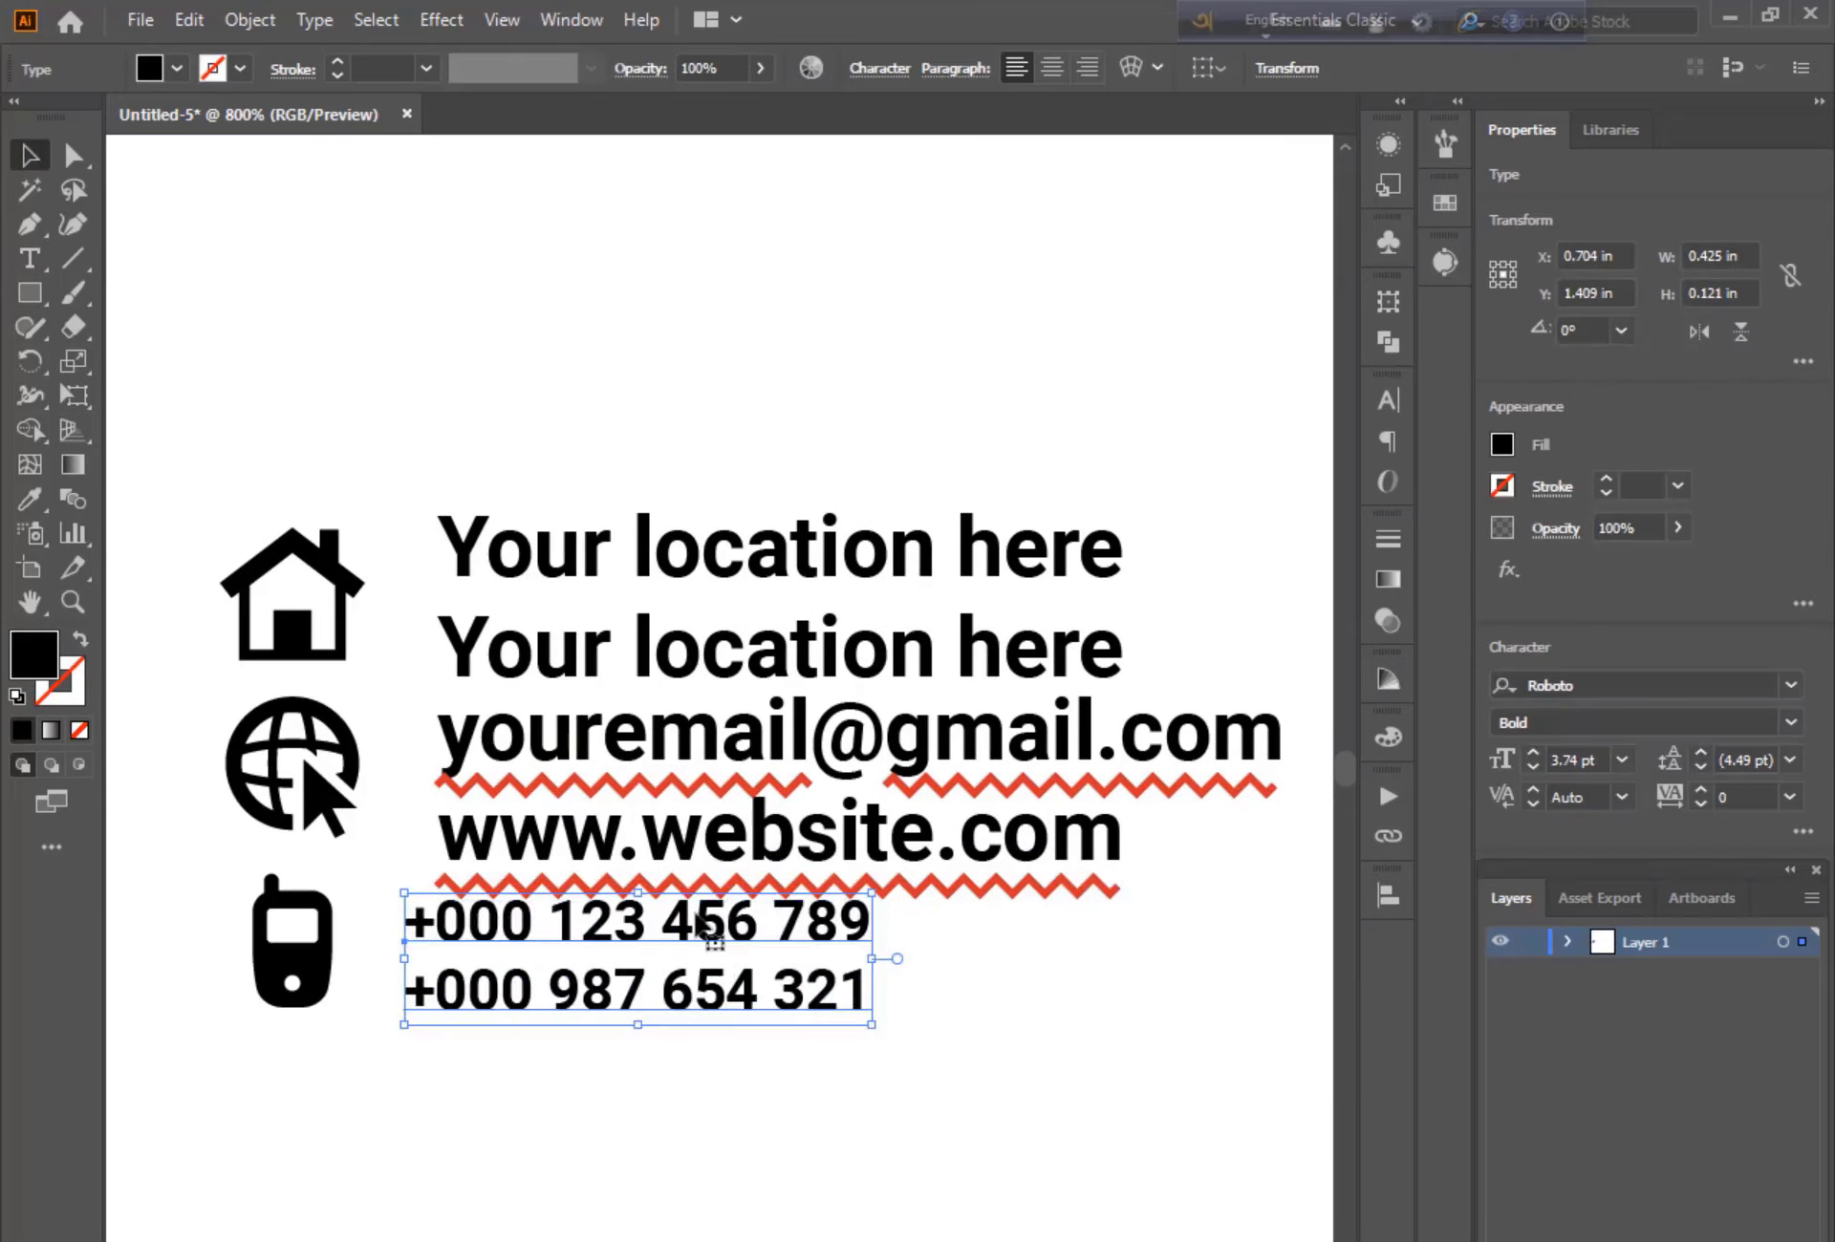
pyautogui.moveTo(705, 919); pyautogui.dragTo(693, 919)
# Match the e-mail/website and location texts to the phone numbers' formatting with the Eyedropper tool
pyautogui.click(564, 846)
pyautogui.click(30, 499)
pyautogui.click(516, 986)
pyautogui.click(29, 156)
pyautogui.click(516, 659)
pyautogui.click(30, 499)
pyautogui.click(506, 936)
pyautogui.click(30, 156)
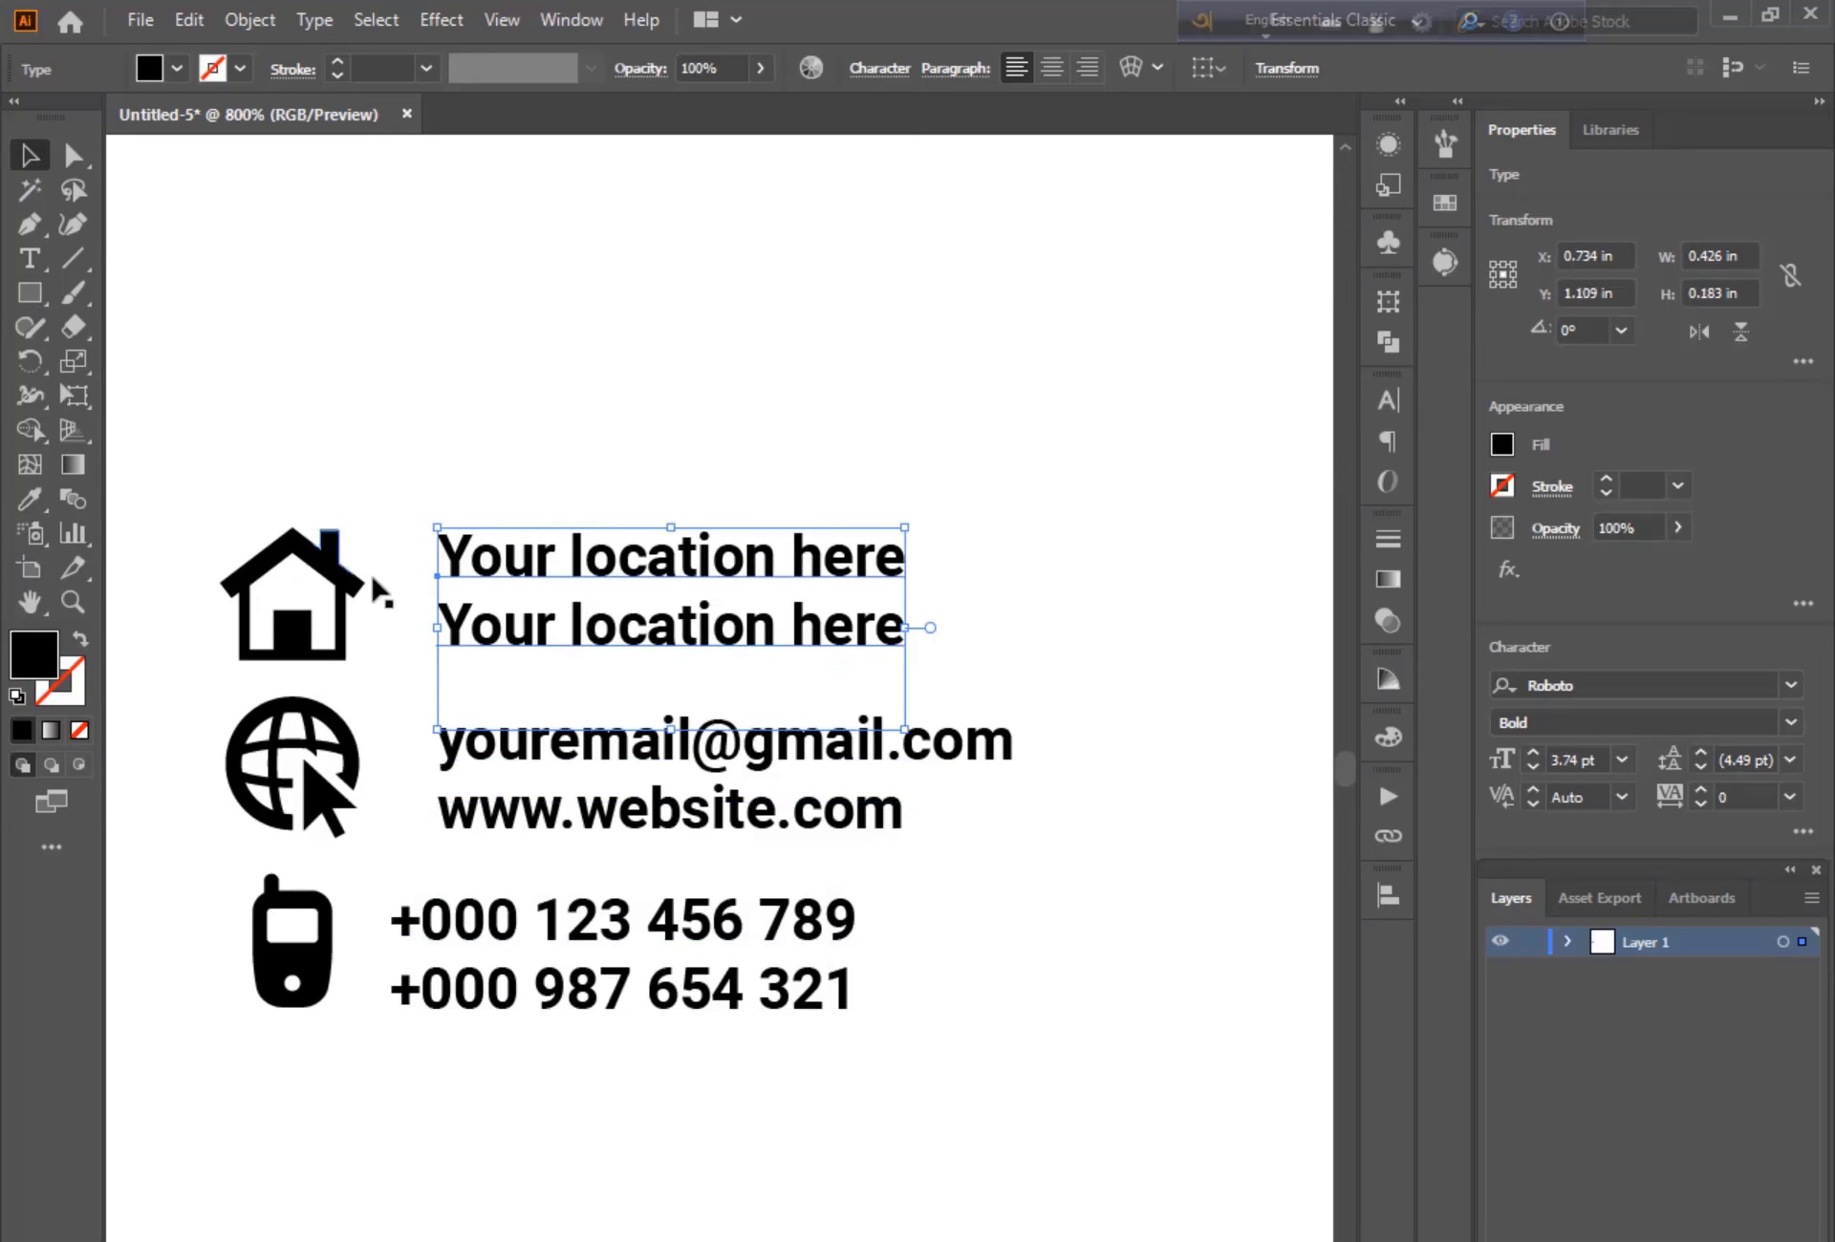
# Left-align the three contact text blocks and distribute them by their vertical centers
pyautogui.click(1396, 891)
pyautogui.click(1052, 956)
pyautogui.click(1106, 1043)
pyautogui.click(1107, 1035)
pyautogui.hotkey('ctrl', '-')
pyautogui.hotkey('ctrl', '-')
pyautogui.hotkey('ctrl', '-')
pyautogui.hotkey('ctrl', '-')
pyautogui.click(582, 1118)
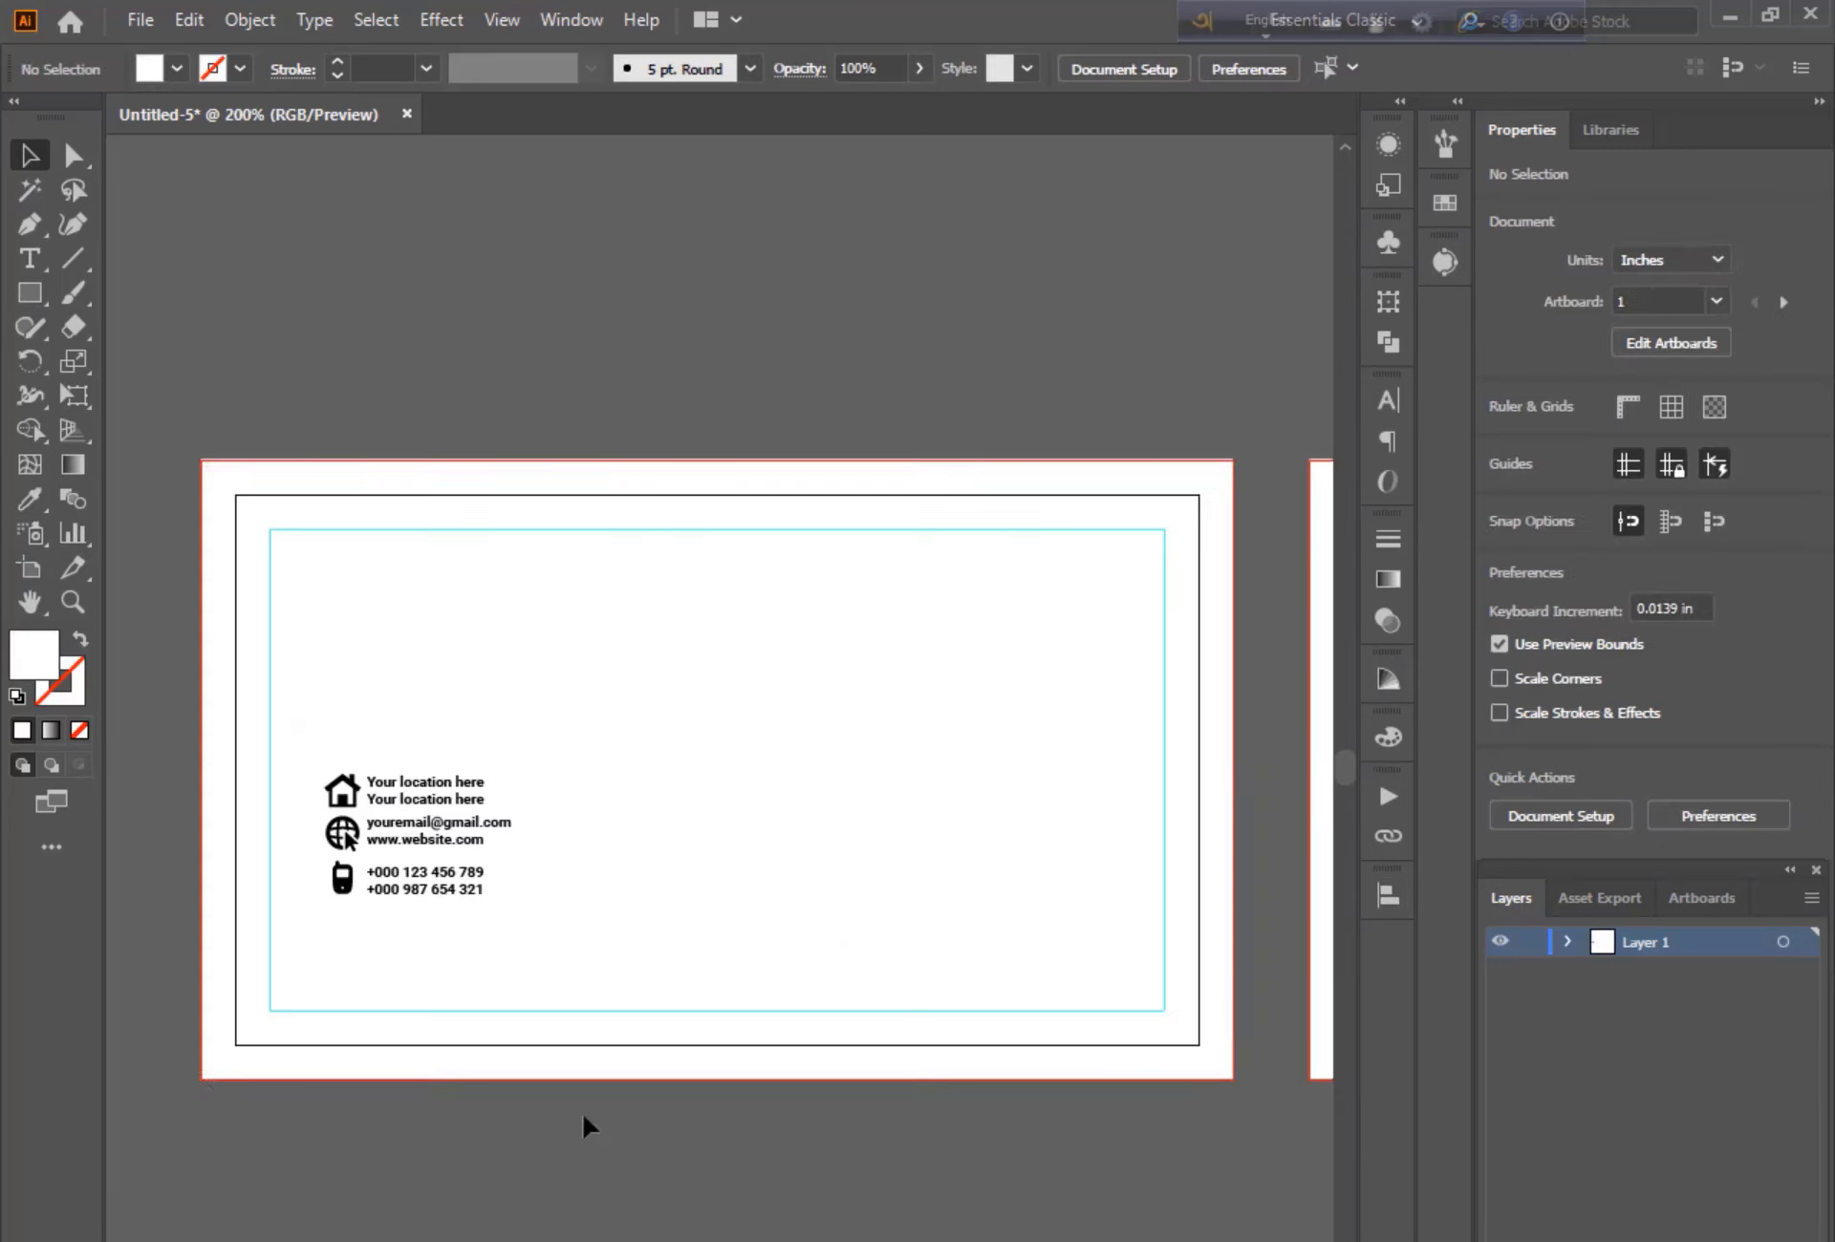
pyautogui.hotkey('ctrl', '+')
pyautogui.click(564, 917)
pyautogui.click(802, 841)
pyautogui.doubleClick(437, 793)
pyautogui.doubleClick(123, 864)
pyautogui.click(438, 795)
pyautogui.keyDown('shift'); pyautogui.click(441, 860); pyautogui.keyUp('shift')
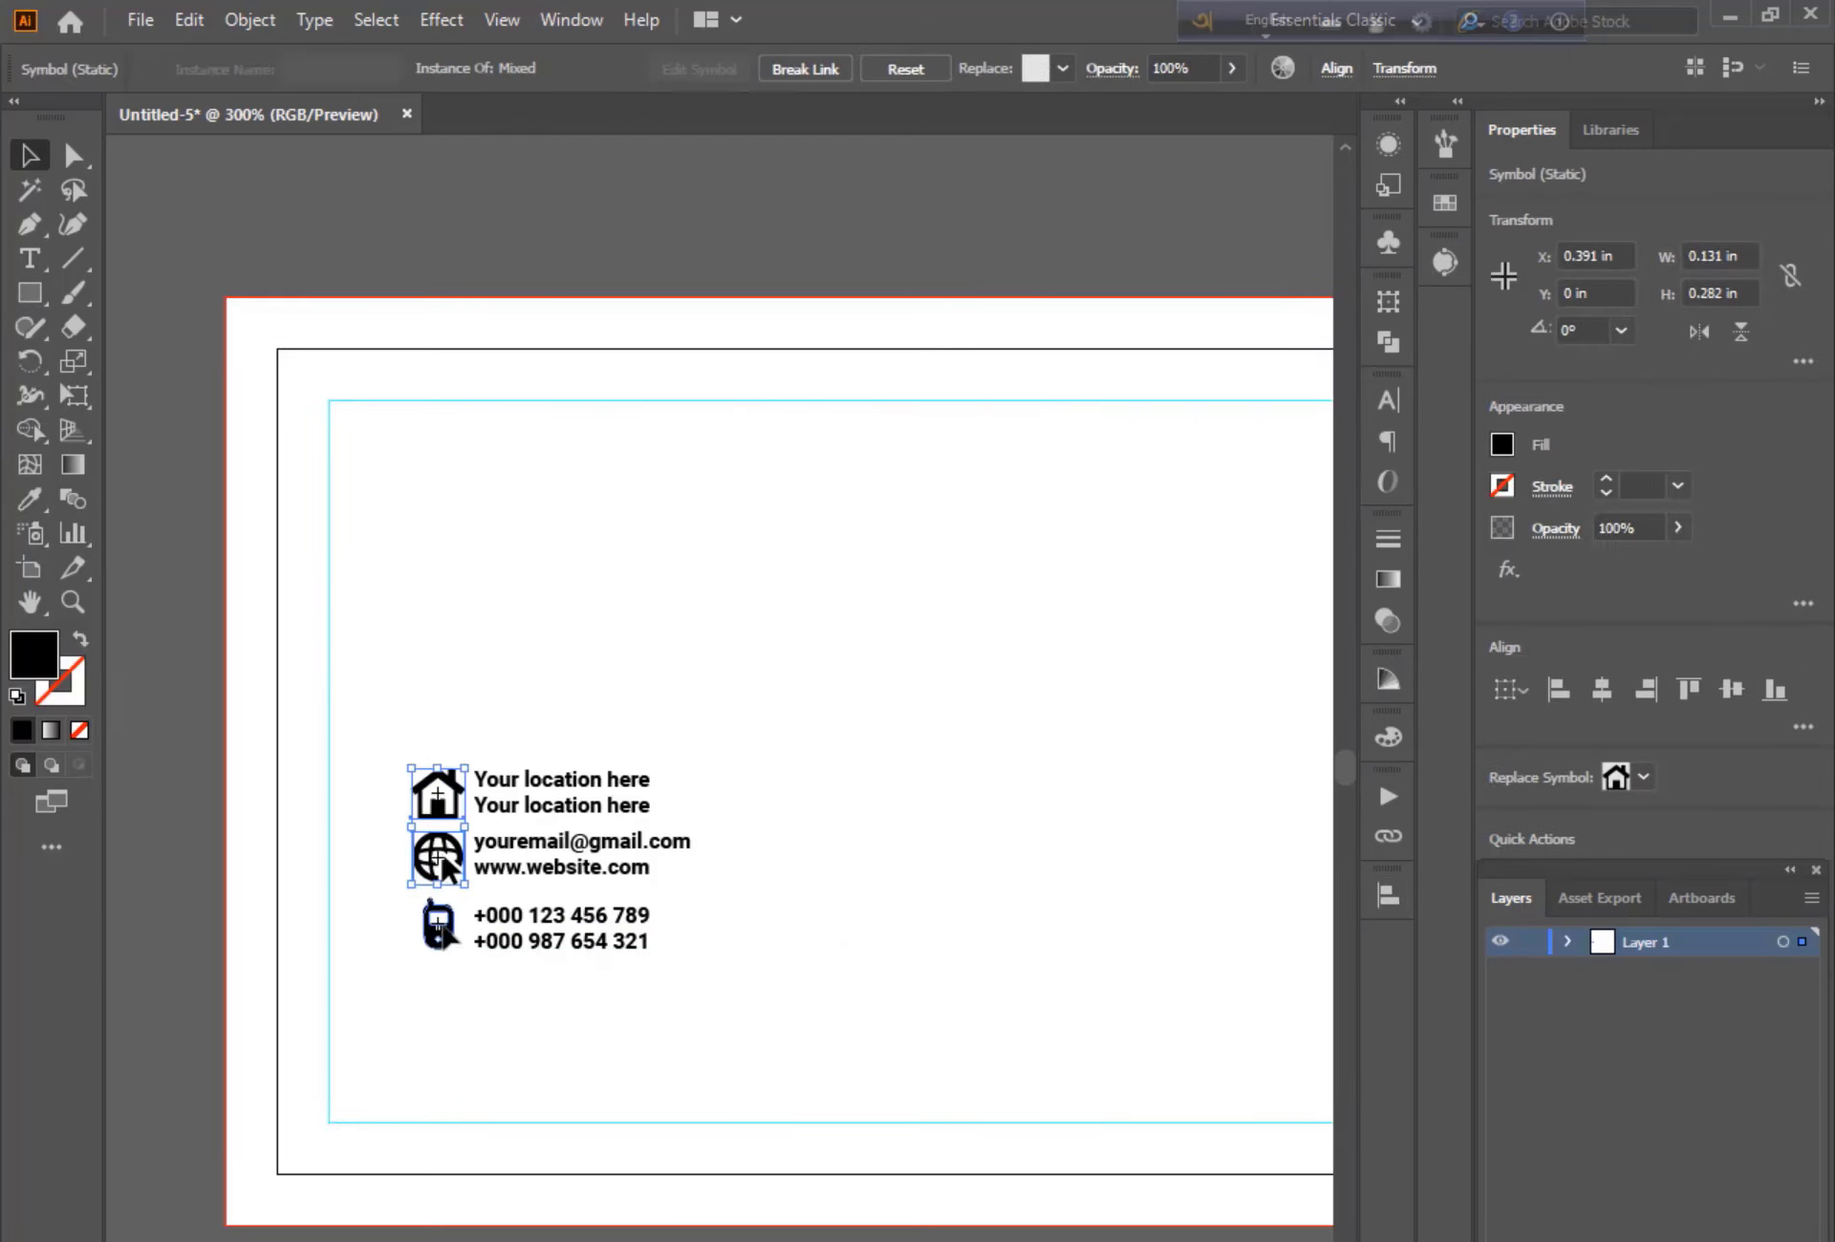
pyautogui.keyDown('shift'); pyautogui.click(440, 927); pyautogui.keyUp('shift')
pyautogui.click(860, 861)
# Select the three icons and their three contact text blocks in the layer structure and group them
pyautogui.click(1567, 942)
pyautogui.click(1783, 1122)
pyautogui.keyDown('shift'); pyautogui.click(1783, 1093); pyautogui.keyUp('shift')
pyautogui.keyDown('shift'); pyautogui.click(1783, 1062); pyautogui.keyUp('shift')
pyautogui.keyDown('shift'); pyautogui.click(1783, 1032); pyautogui.keyUp('shift')
pyautogui.keyDown('shift'); pyautogui.click(1783, 1002); pyautogui.keyUp('shift')
pyautogui.keyDown('shift'); pyautogui.click(1784, 973); pyautogui.keyUp('shift')
pyautogui.hotkey('ctrl', 'g')
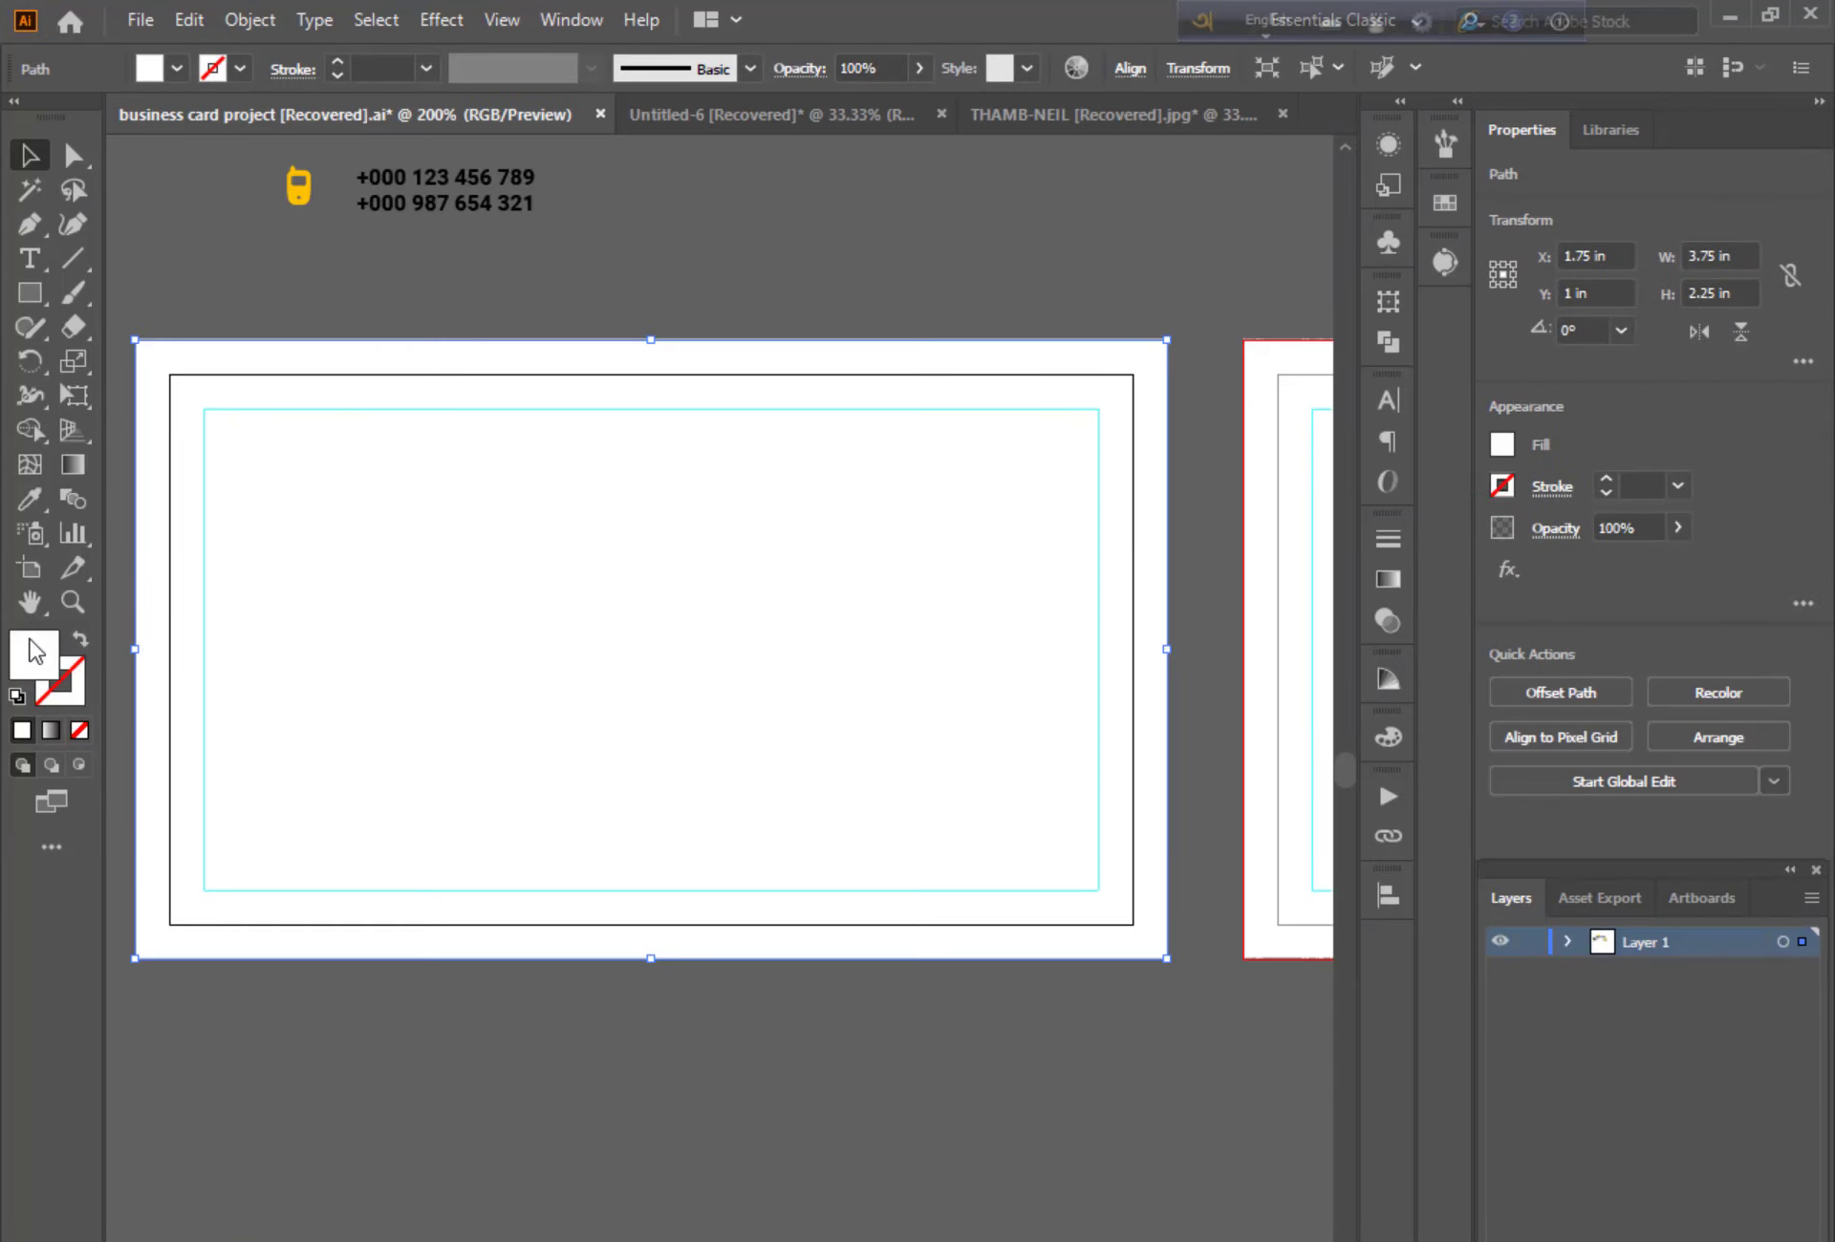
# Fill the first artboard's background rectangle with a very dark blue, about #0F1F28
pyautogui.doubleClick(34, 655)
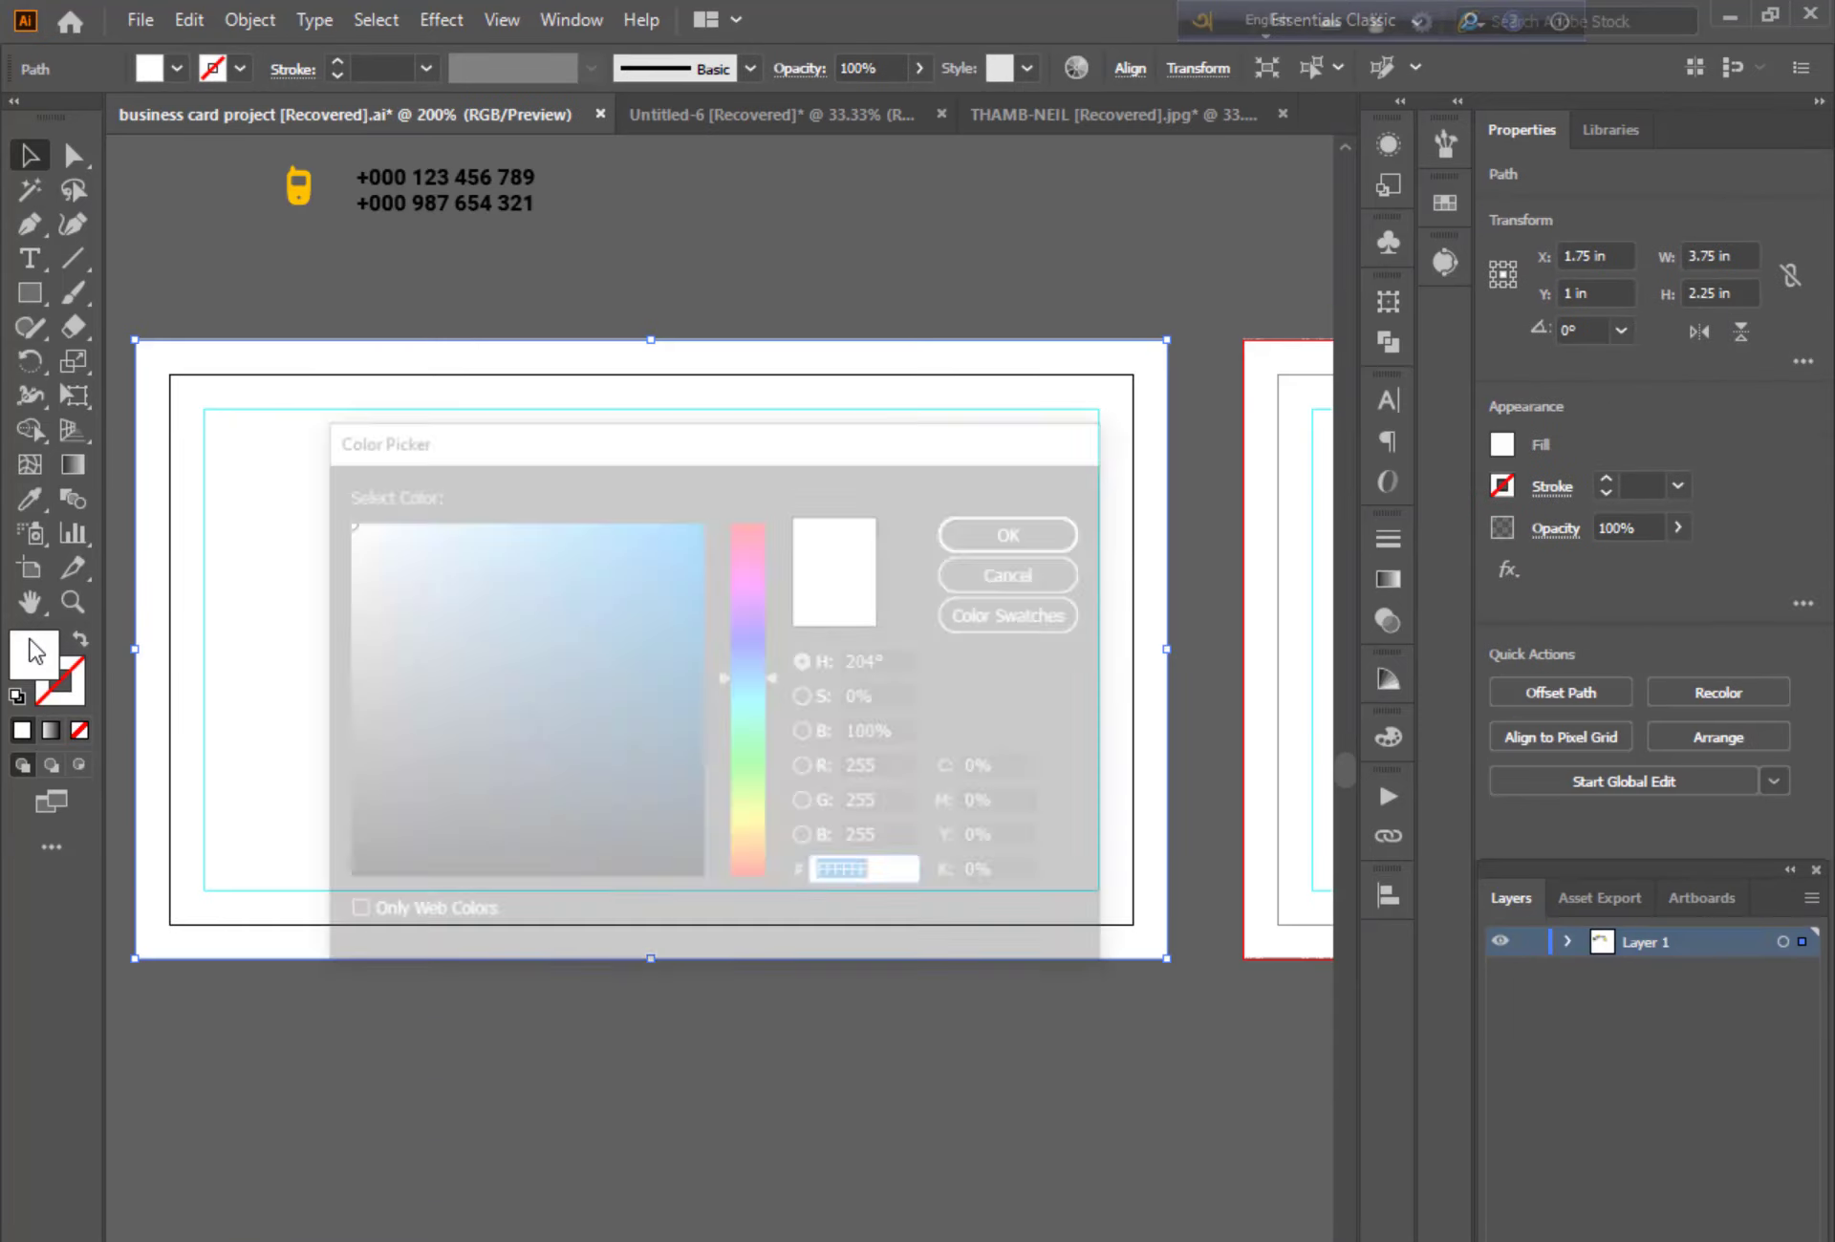
pyautogui.moveTo(652, 751); pyautogui.dragTo(569, 823)
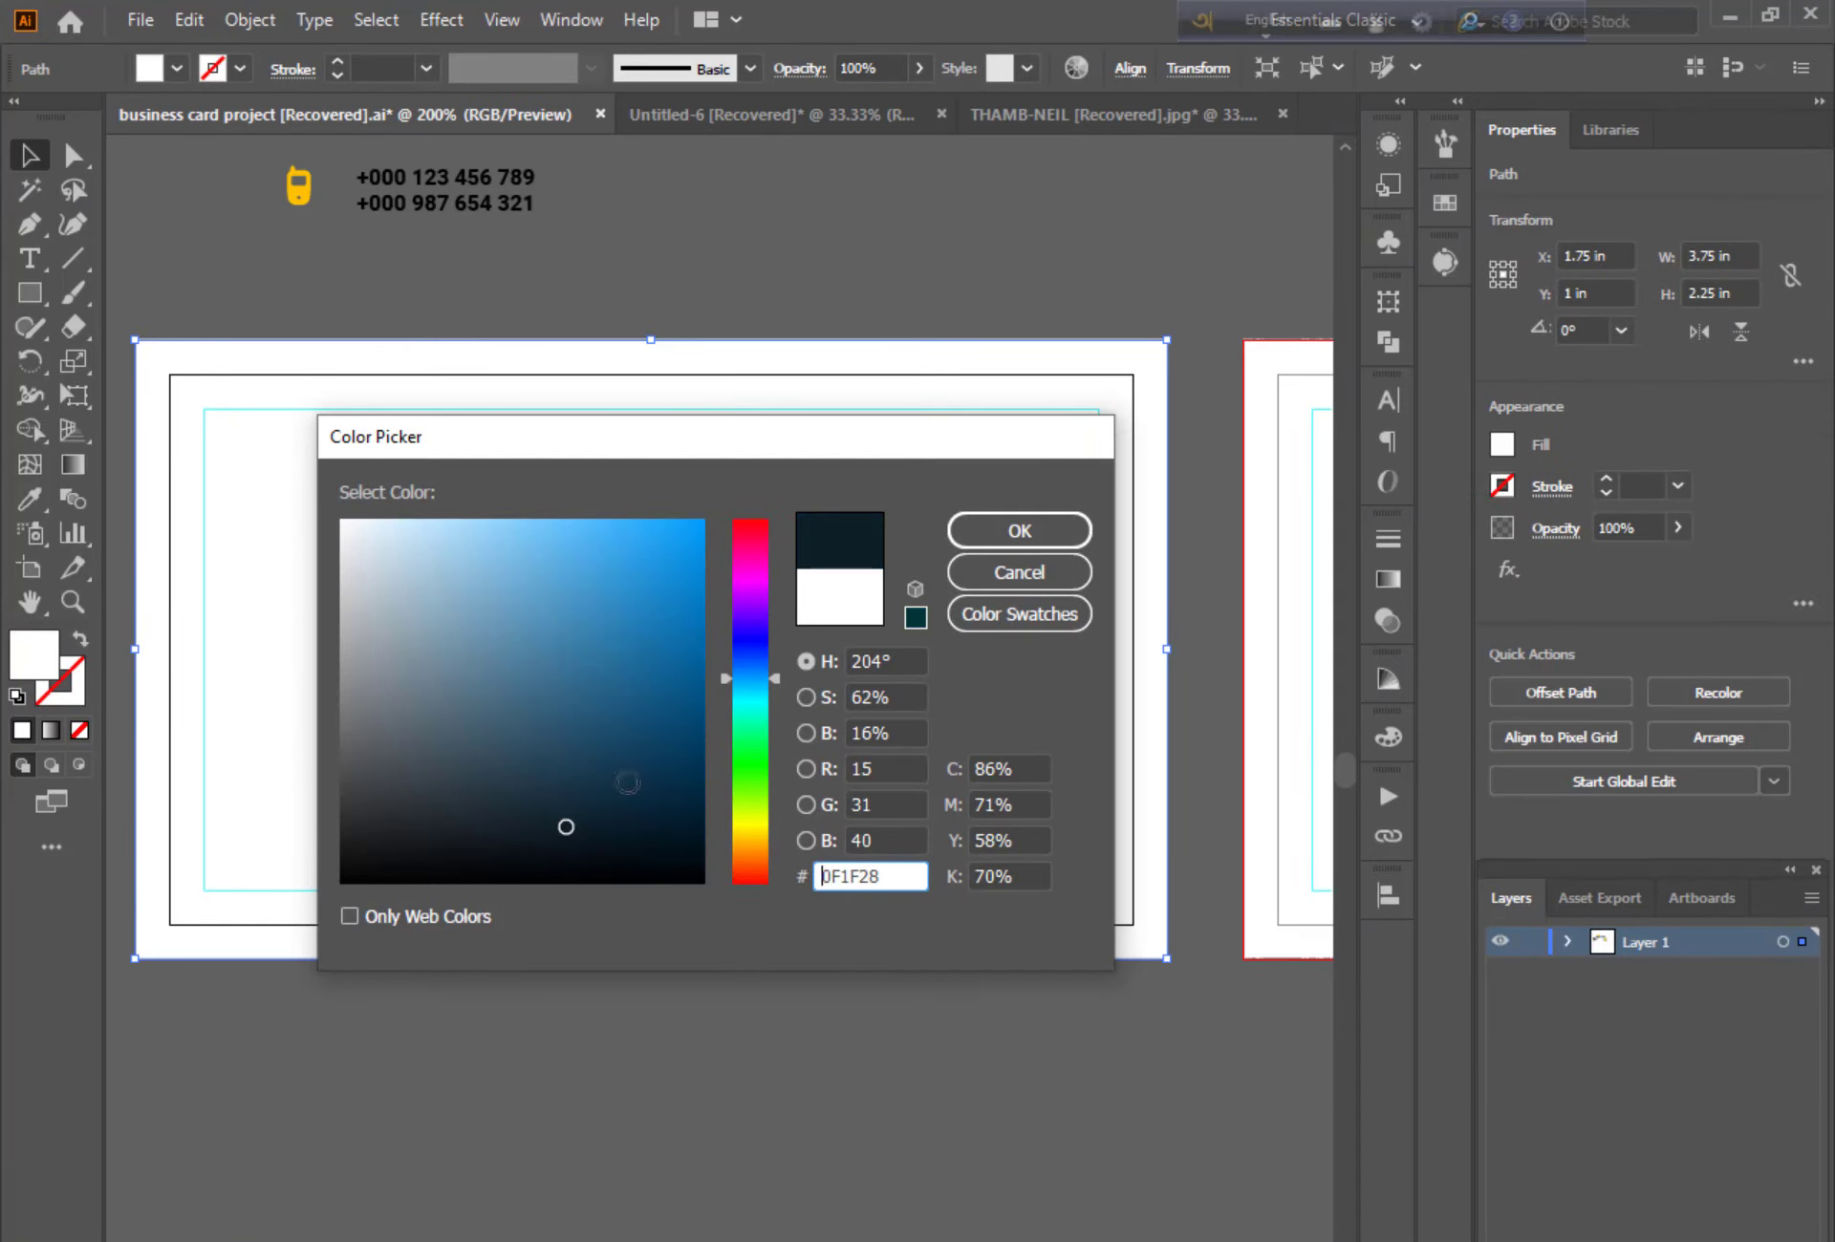
pyautogui.click(985, 545)
pyautogui.click(875, 254)
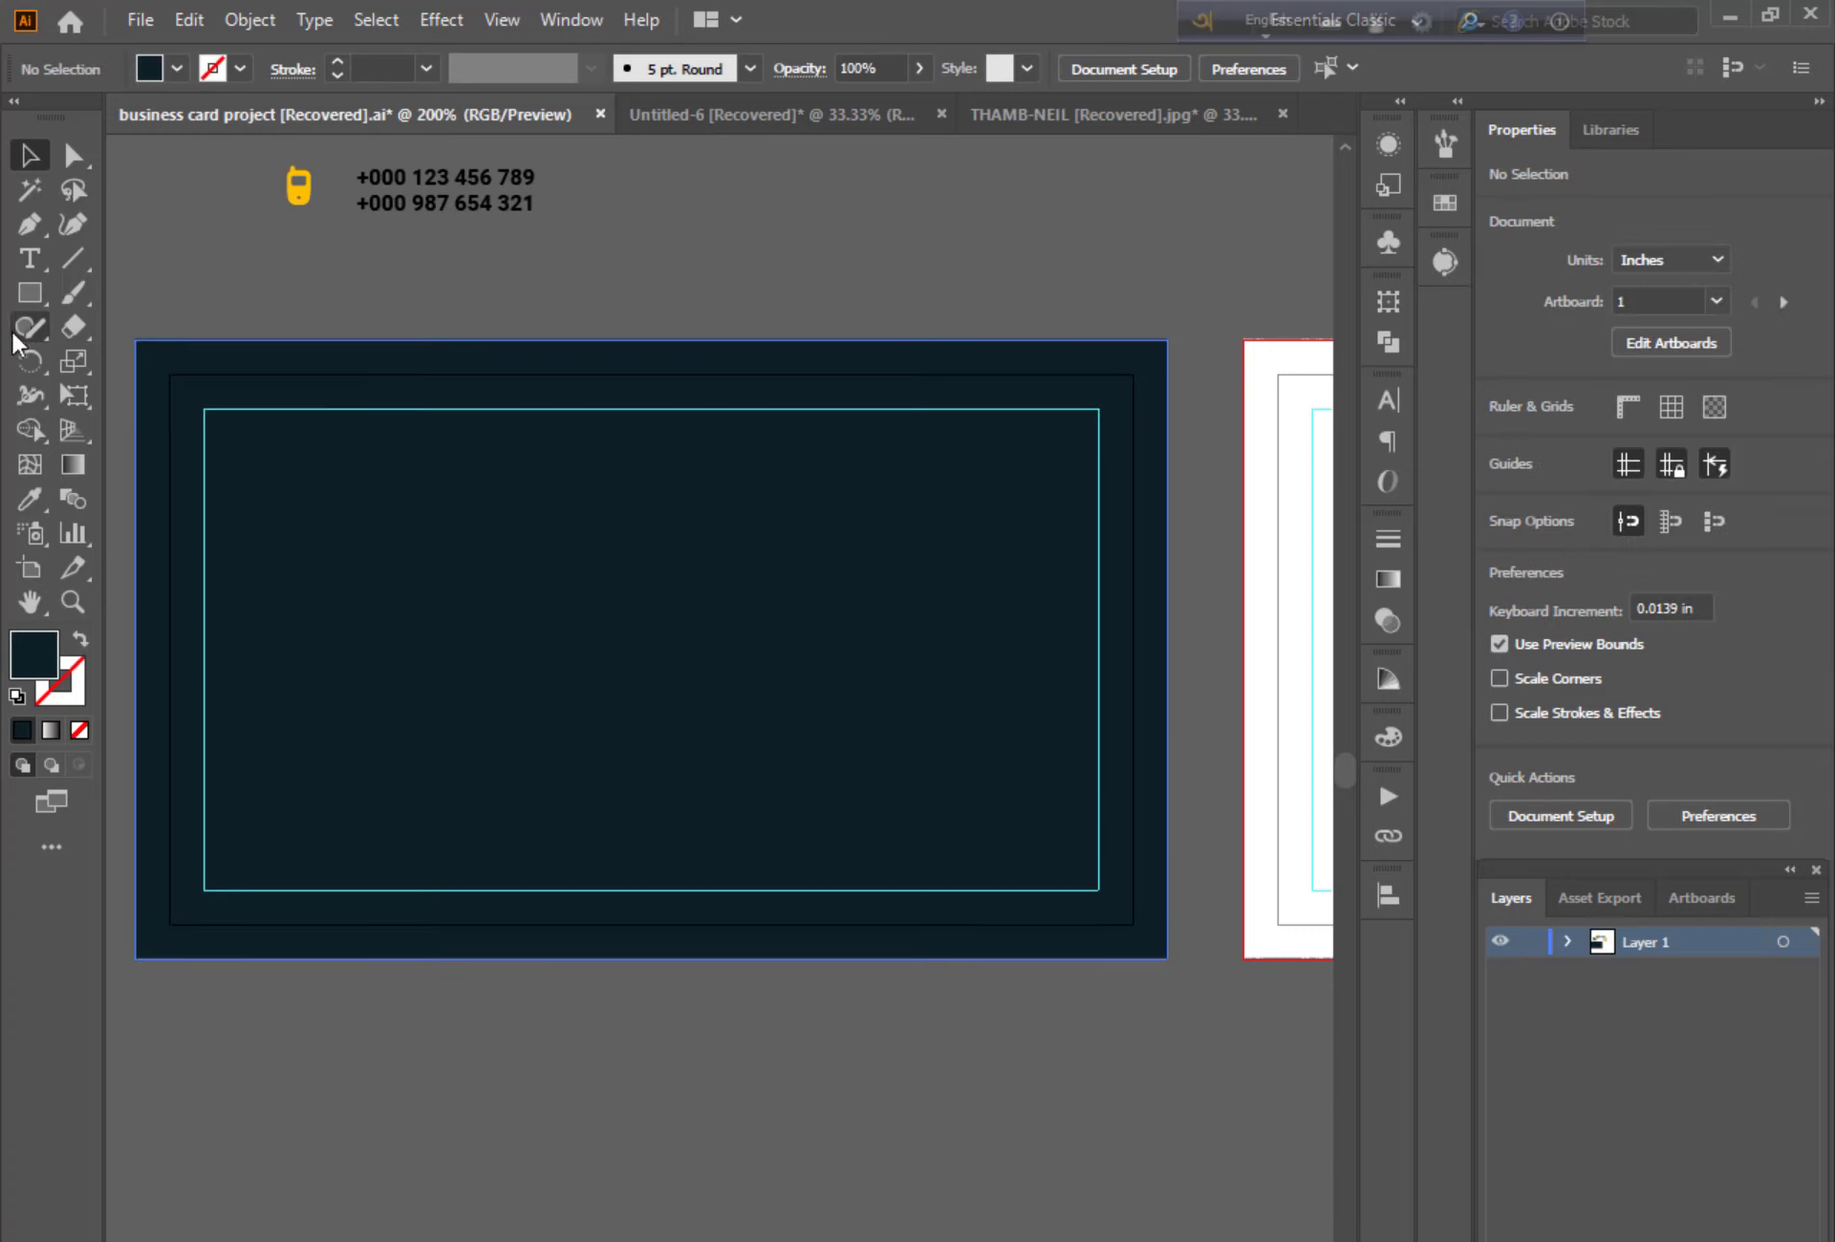
# Draw a rectangle 3.75 in wide and about 1.47 in high across the first card and center it vertically on the artboard
pyautogui.click(25, 296)
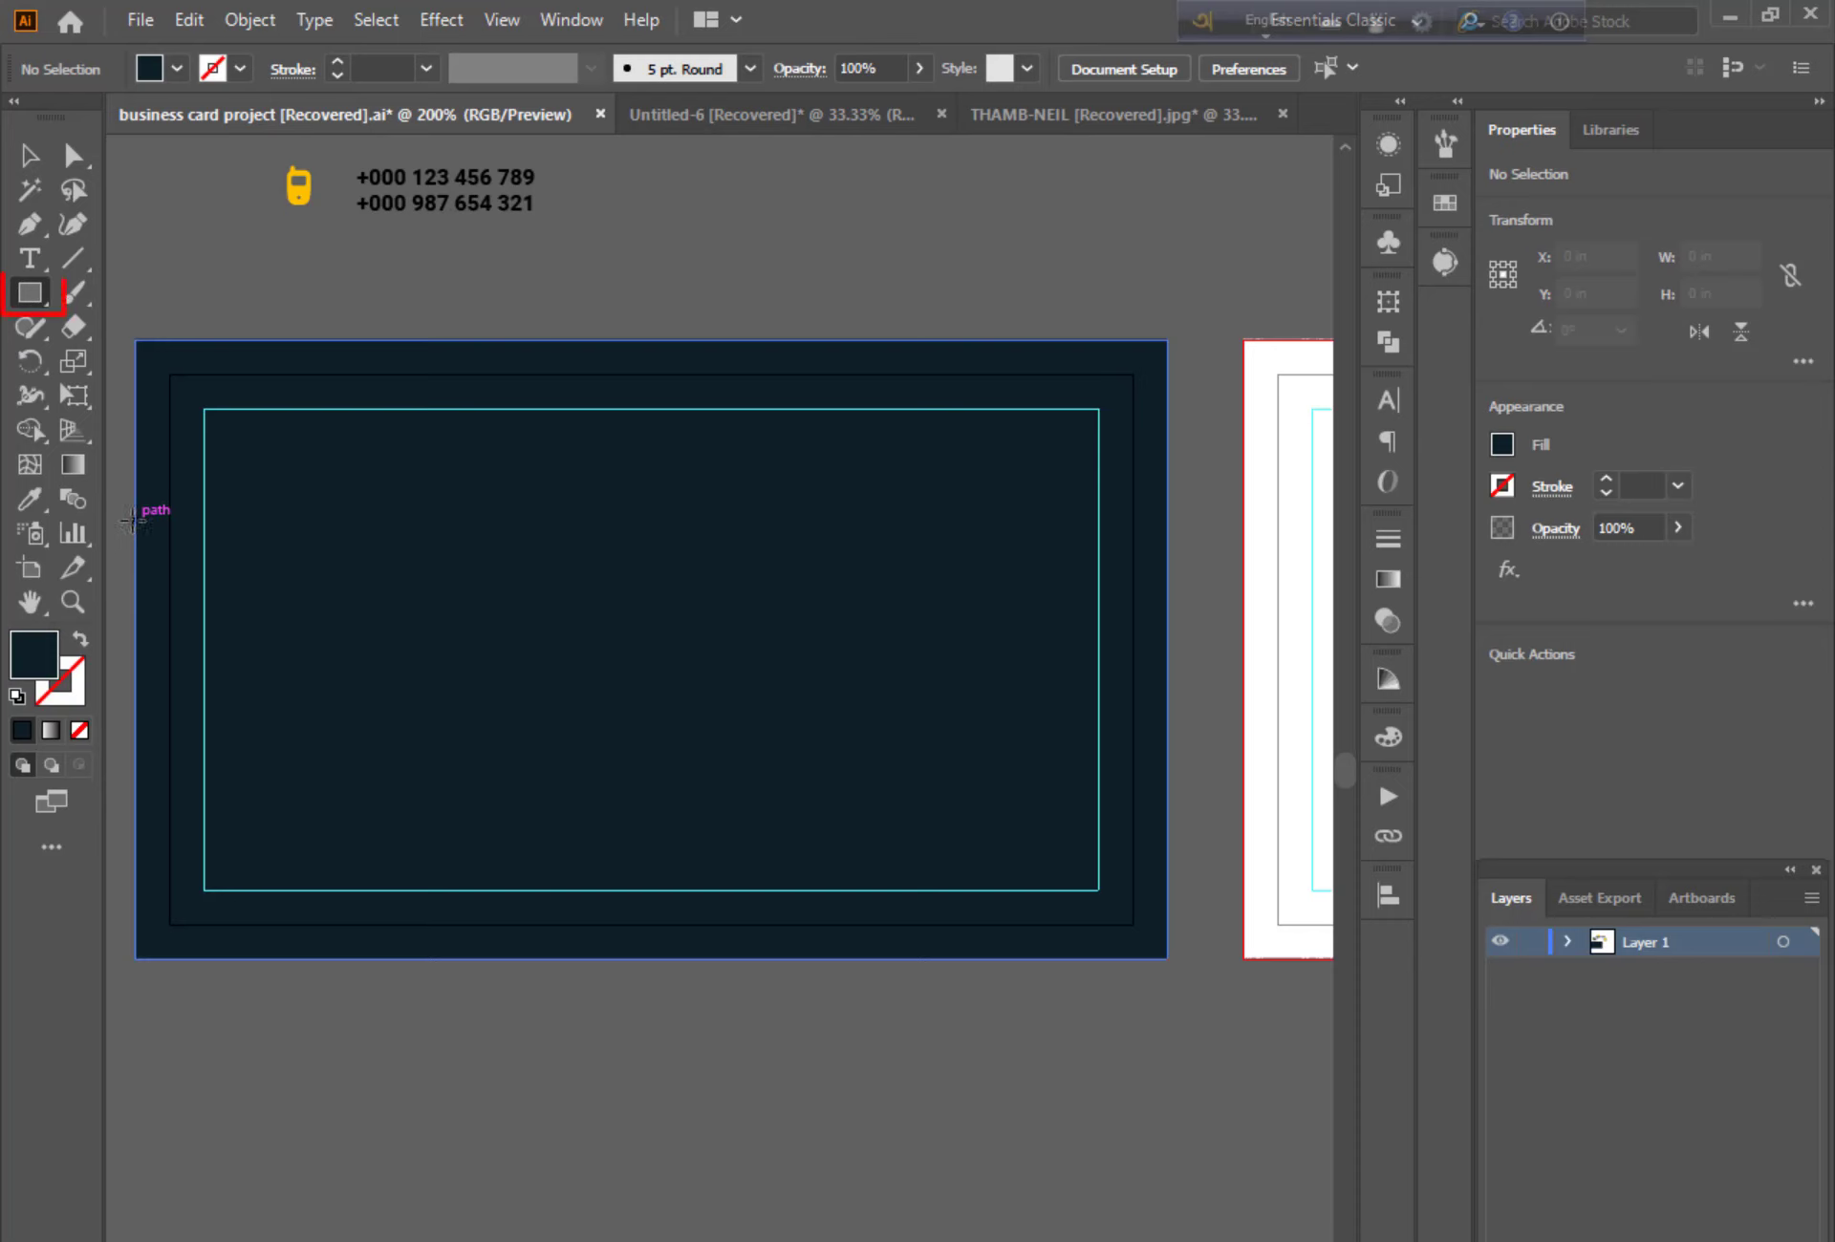
pyautogui.moveTo(134, 519); pyautogui.dragTo(1167, 925)
pyautogui.click(1399, 904)
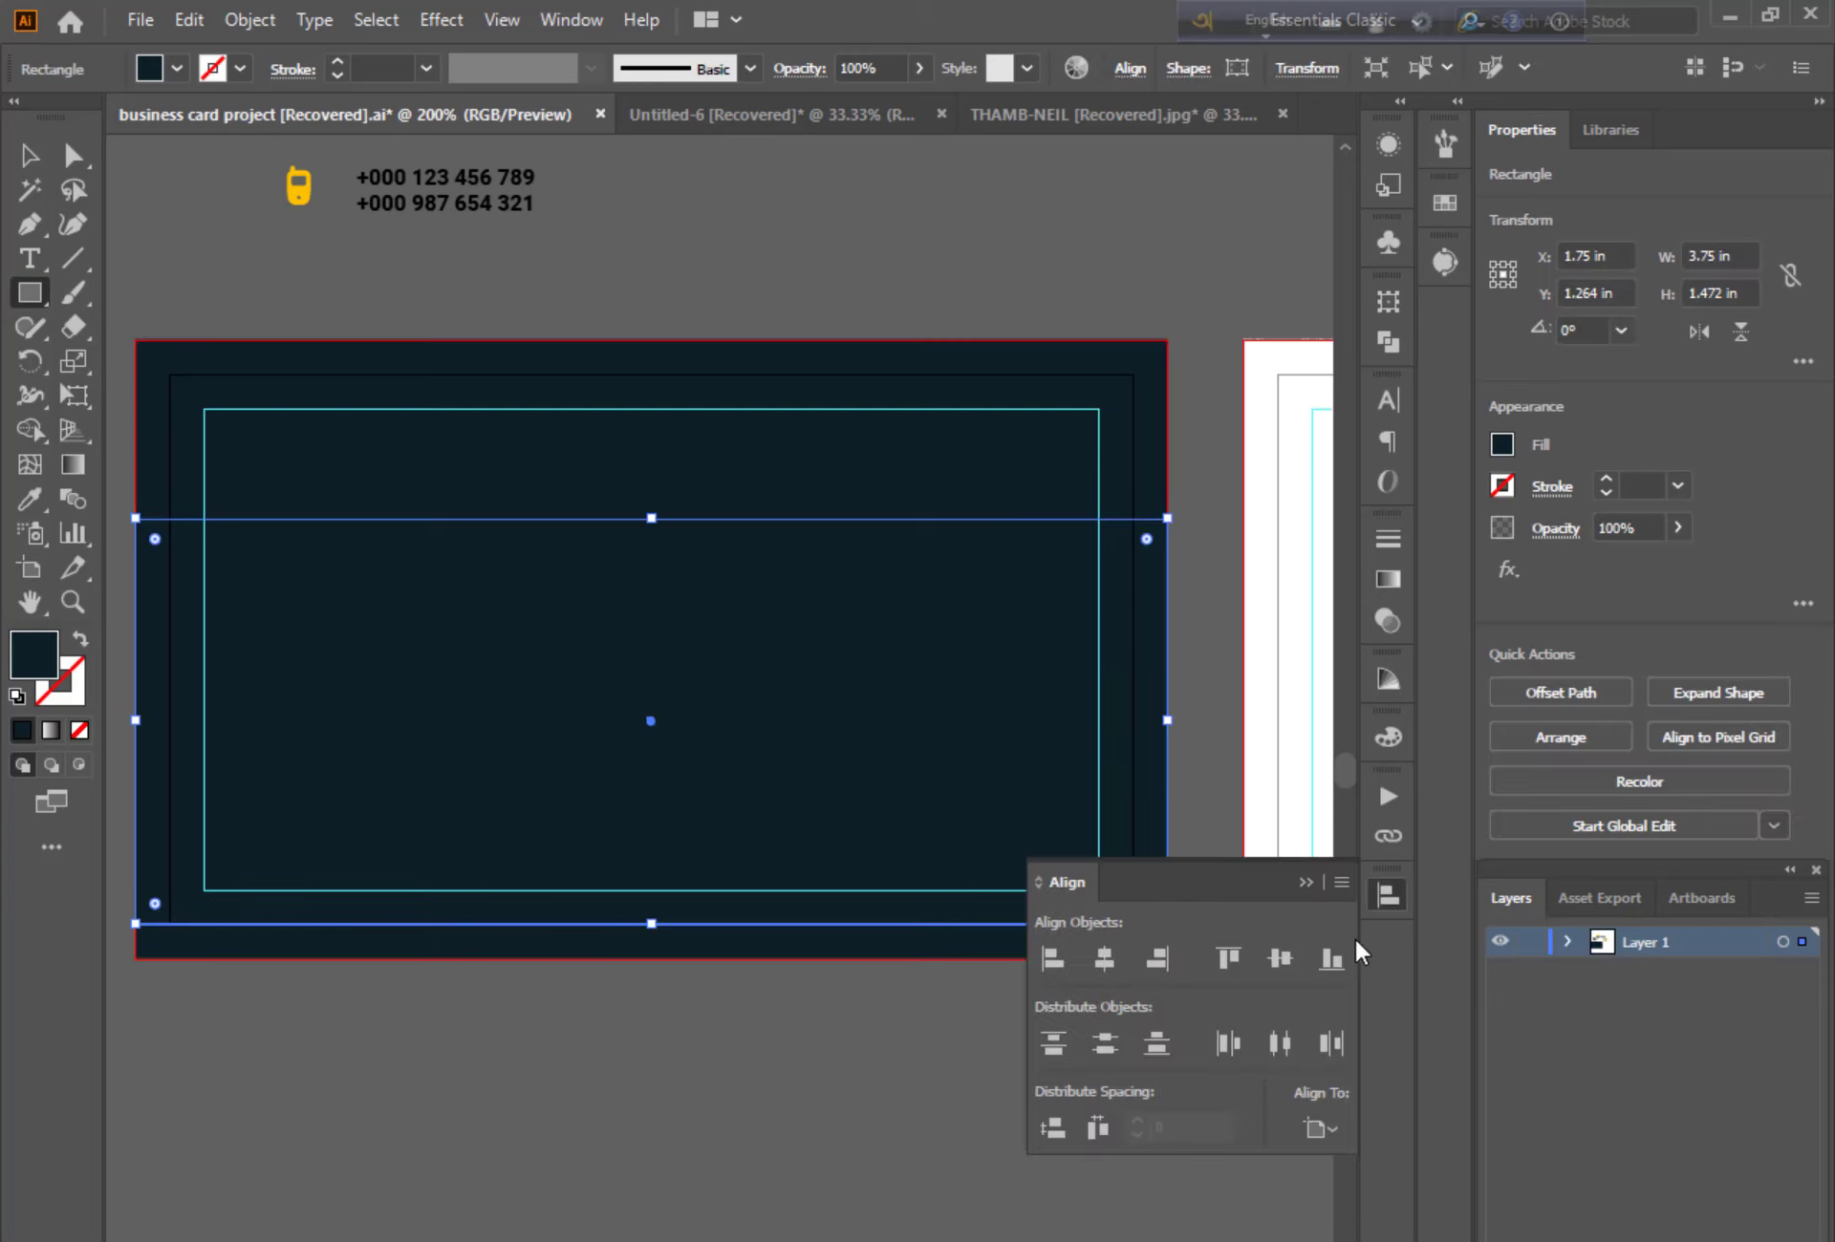
pyautogui.click(1280, 959)
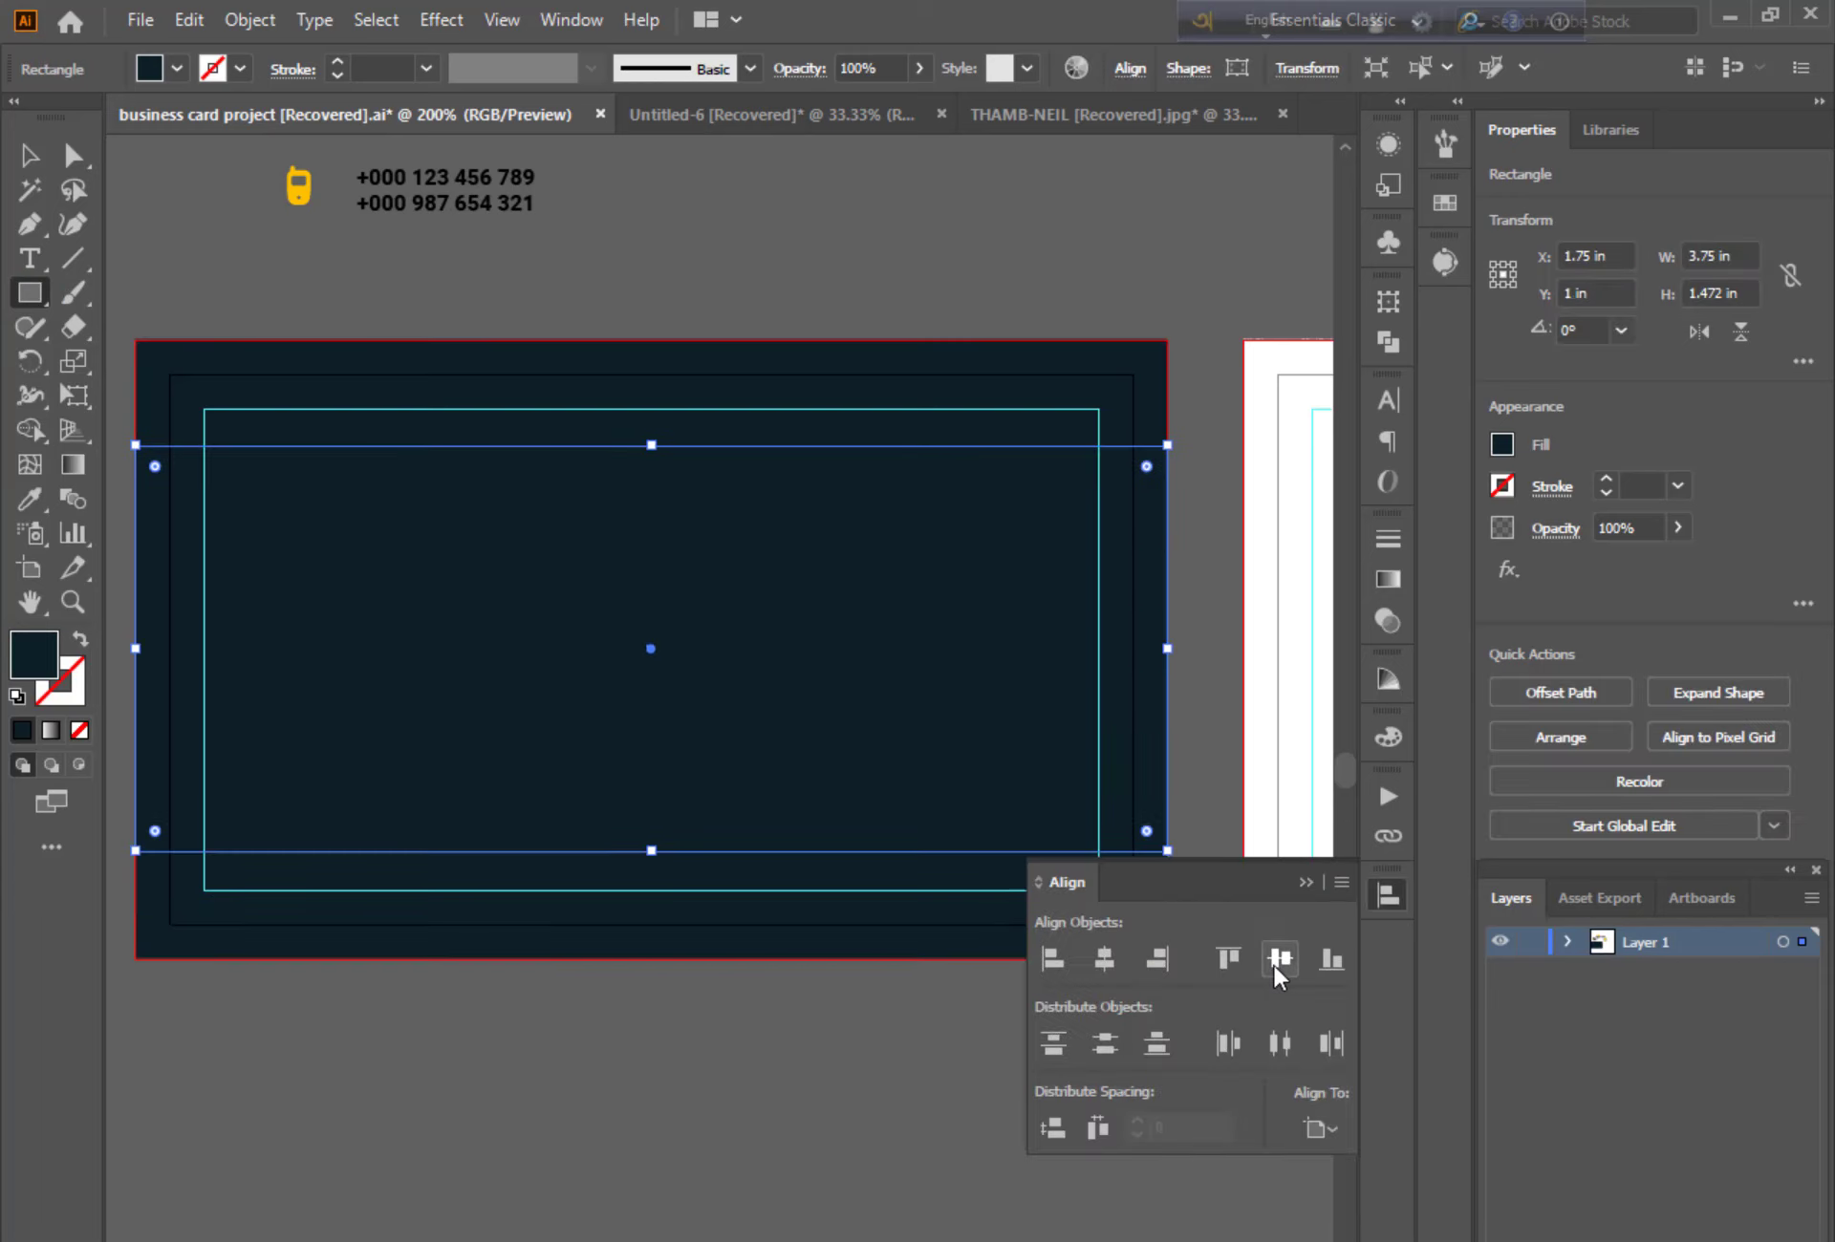
pyautogui.click(1305, 877)
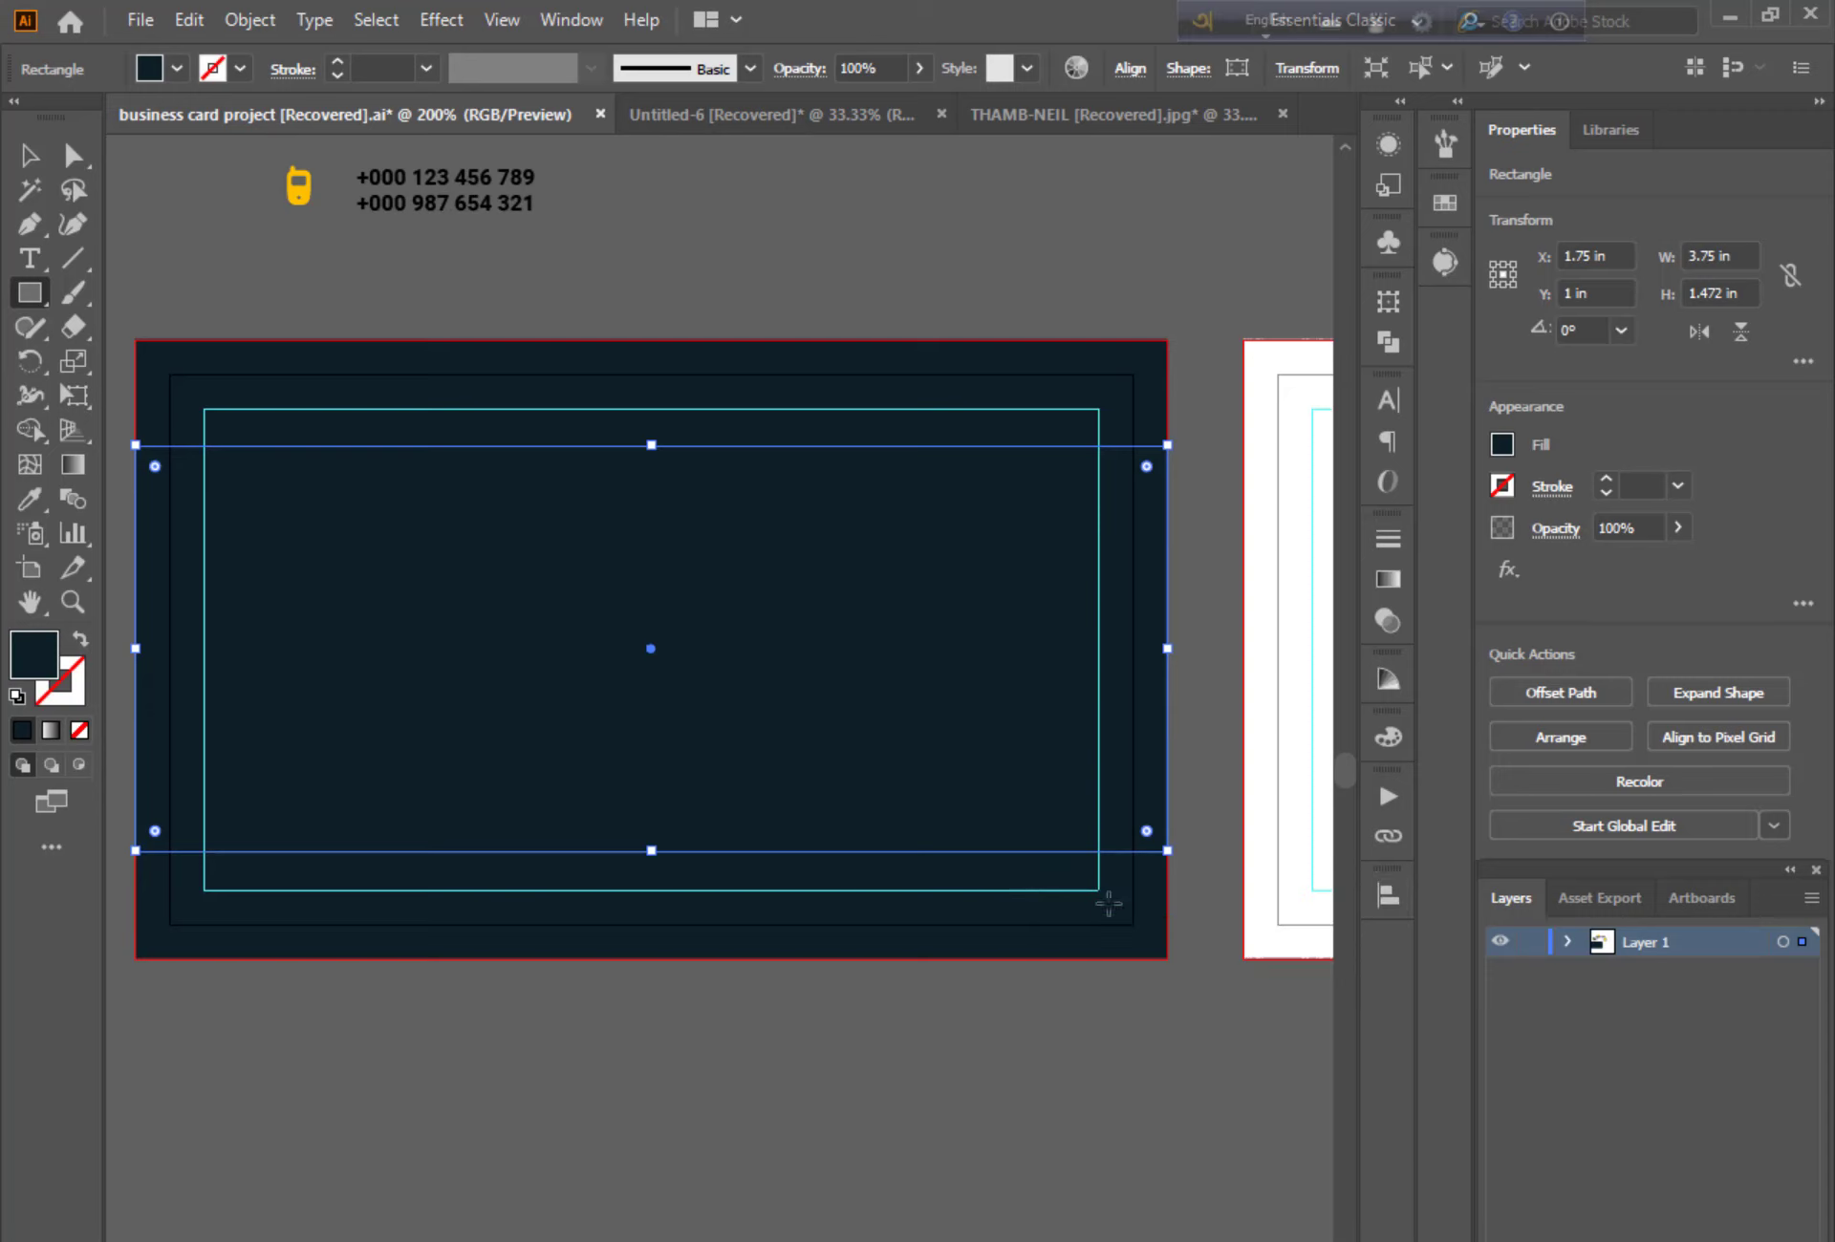
# Fill the band across the first card with a slightly lighter dark blue-grey than the background, then deselect it
pyautogui.doubleClick(21, 669)
pyautogui.moveTo(567, 831); pyautogui.dragTo(500, 801)
pyautogui.click(955, 540)
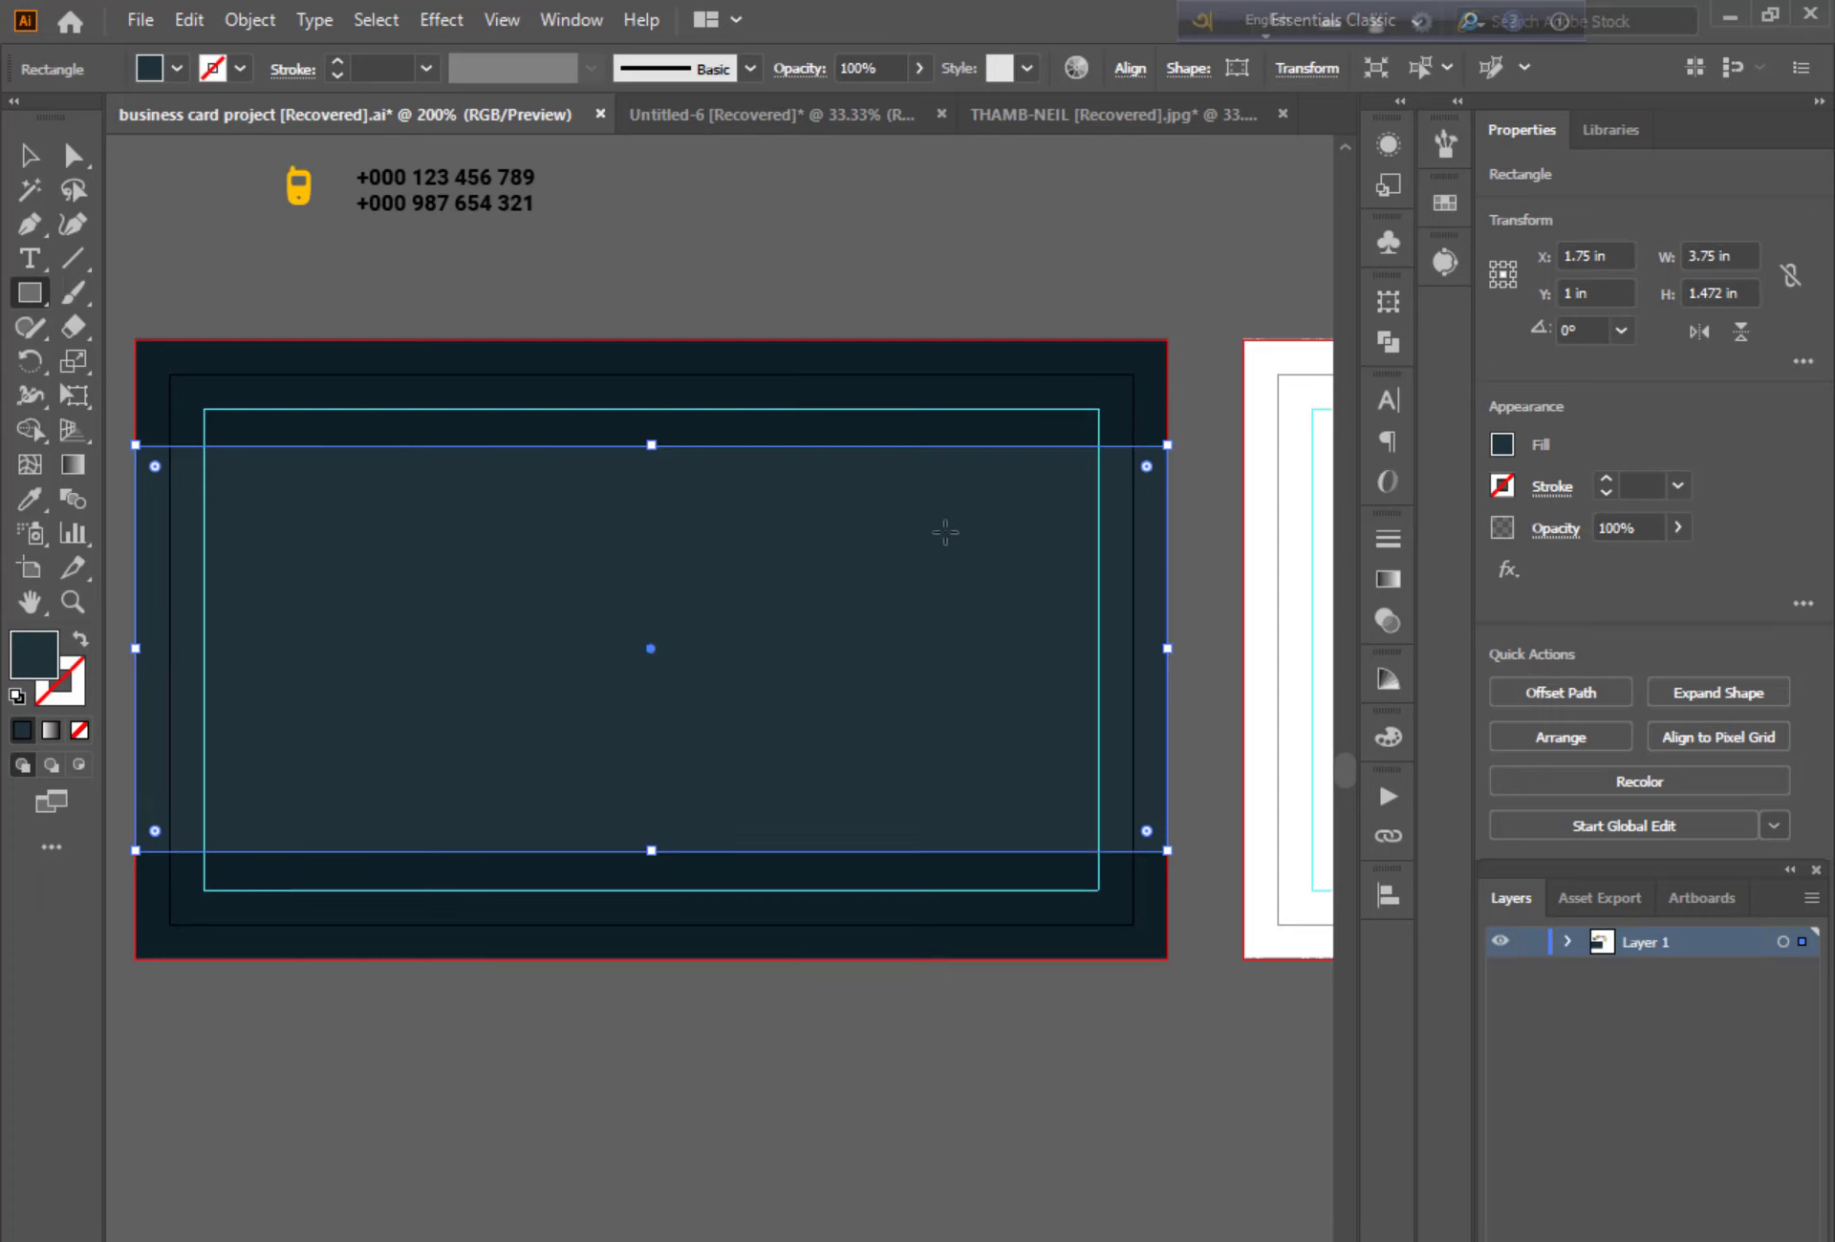
pyautogui.click(38, 160)
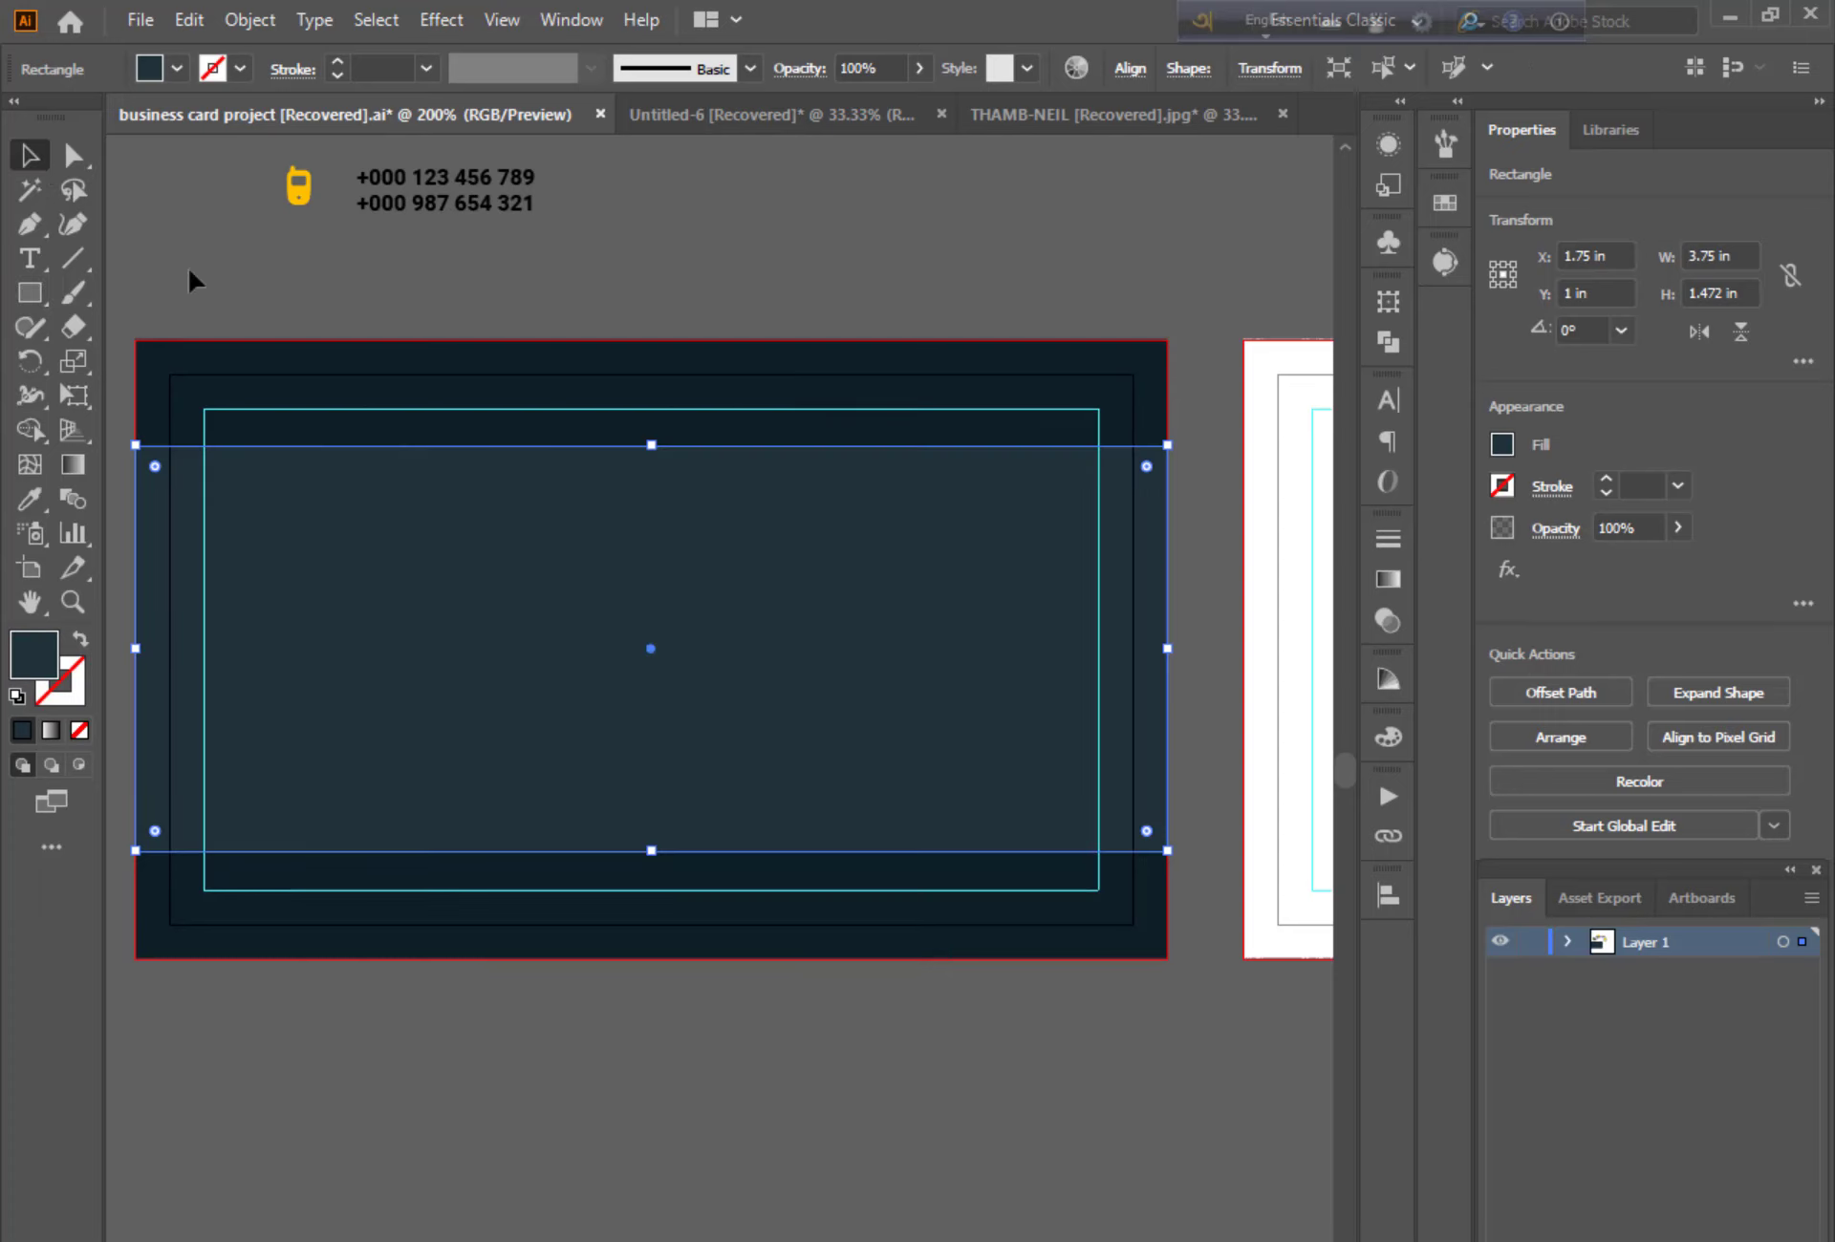
pyautogui.click(191, 273)
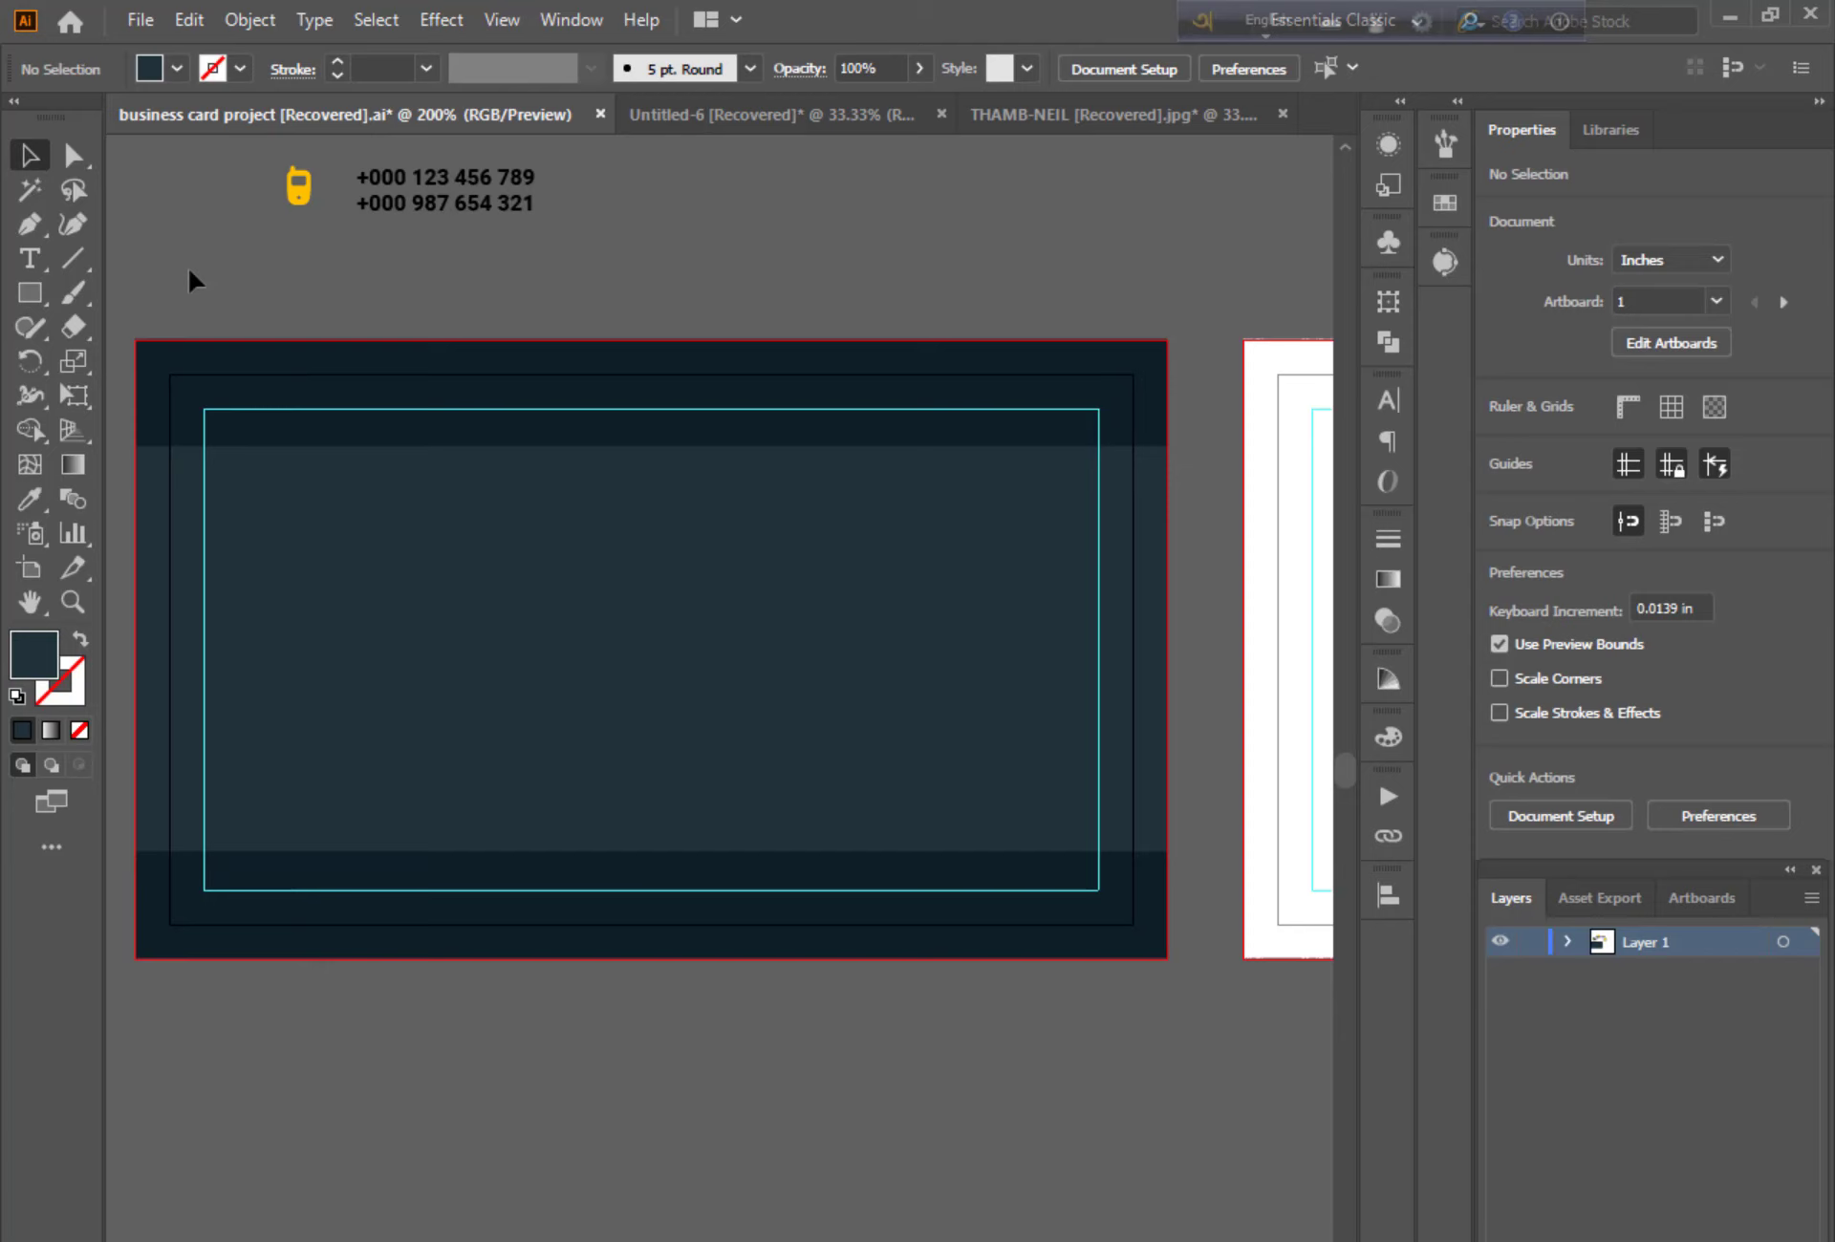
pyautogui.scroll(-1, 246, 632)
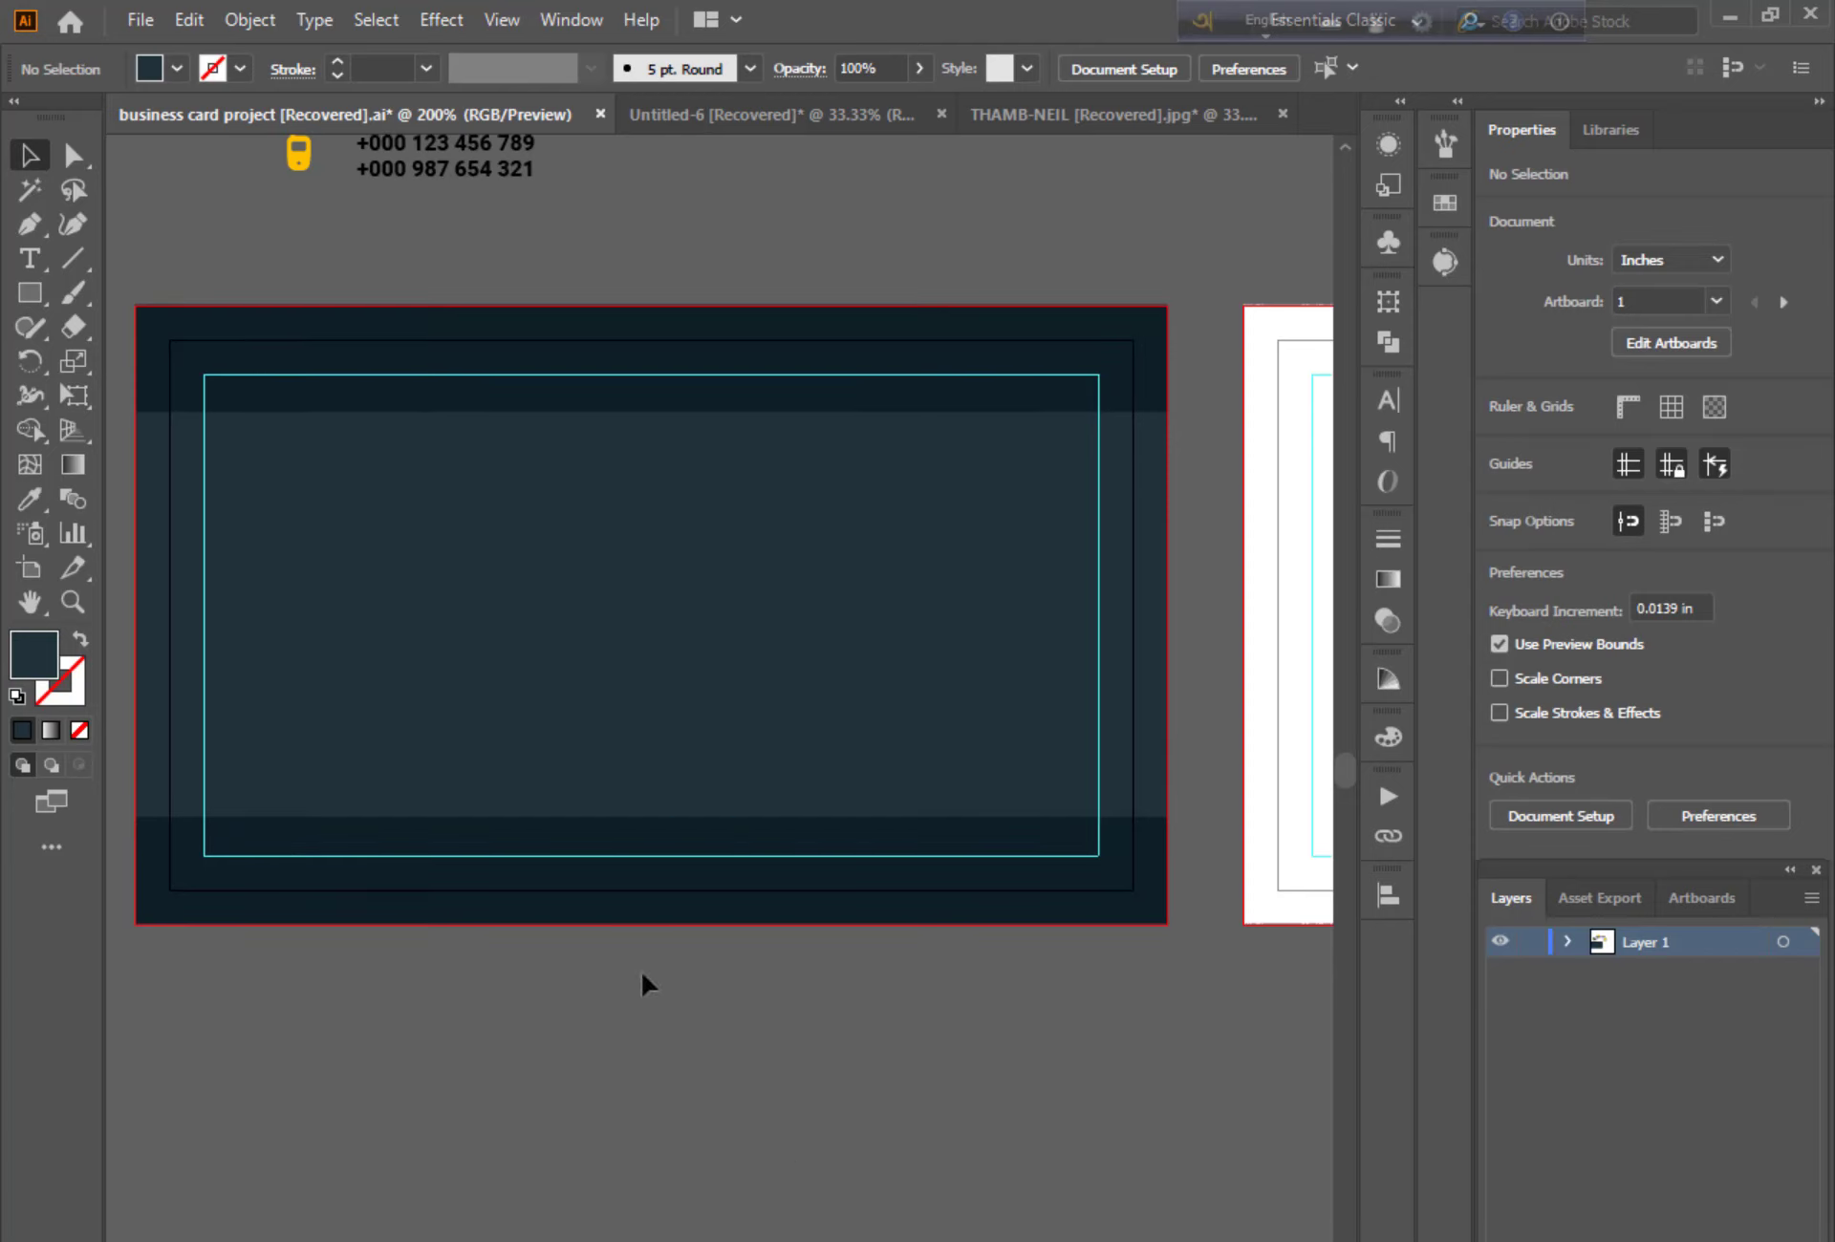
pyautogui.hotkey('ctrl', '-')
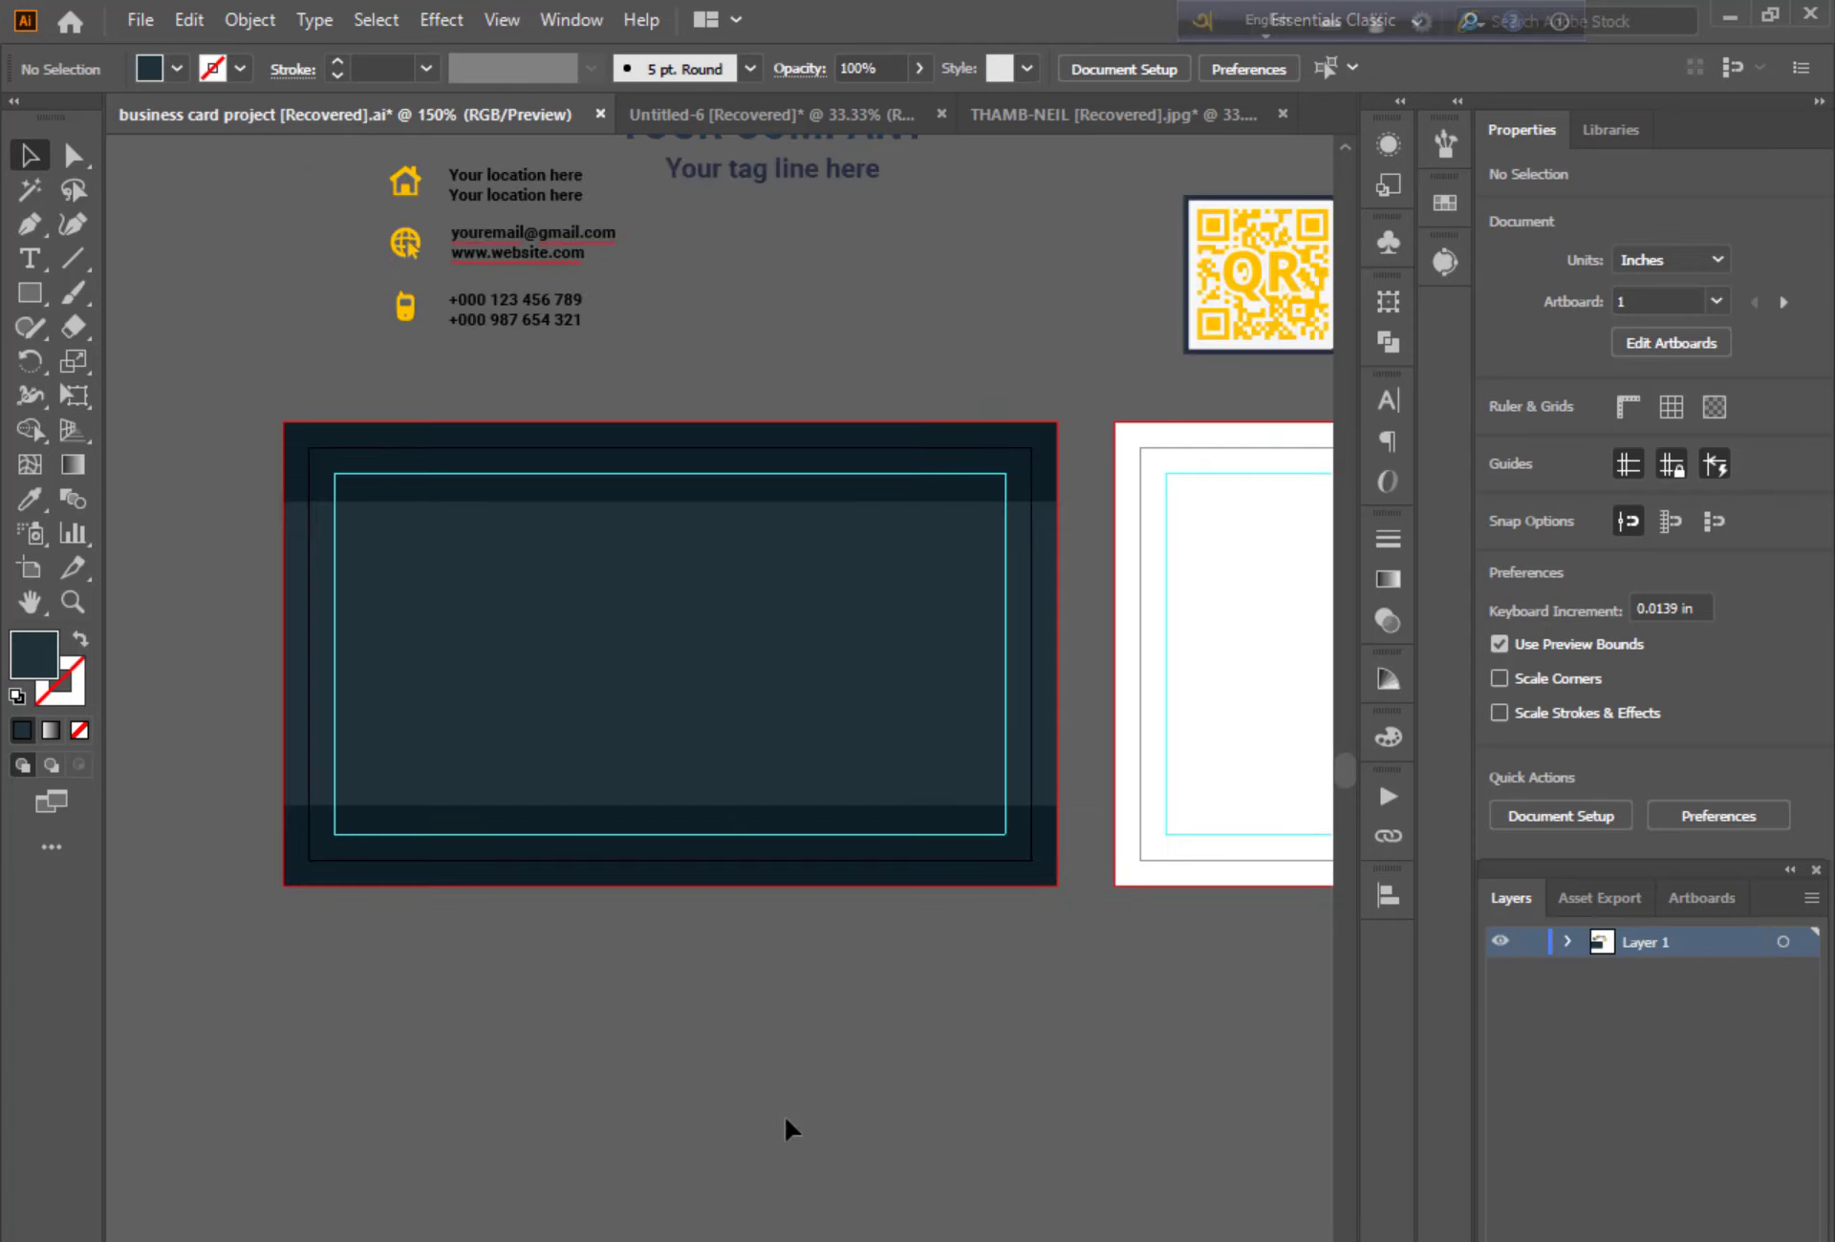
# Match the second card's background fill to the first card's very dark blue and copy the lighter band onto it
pyautogui.hotkey('ctrl', '-')
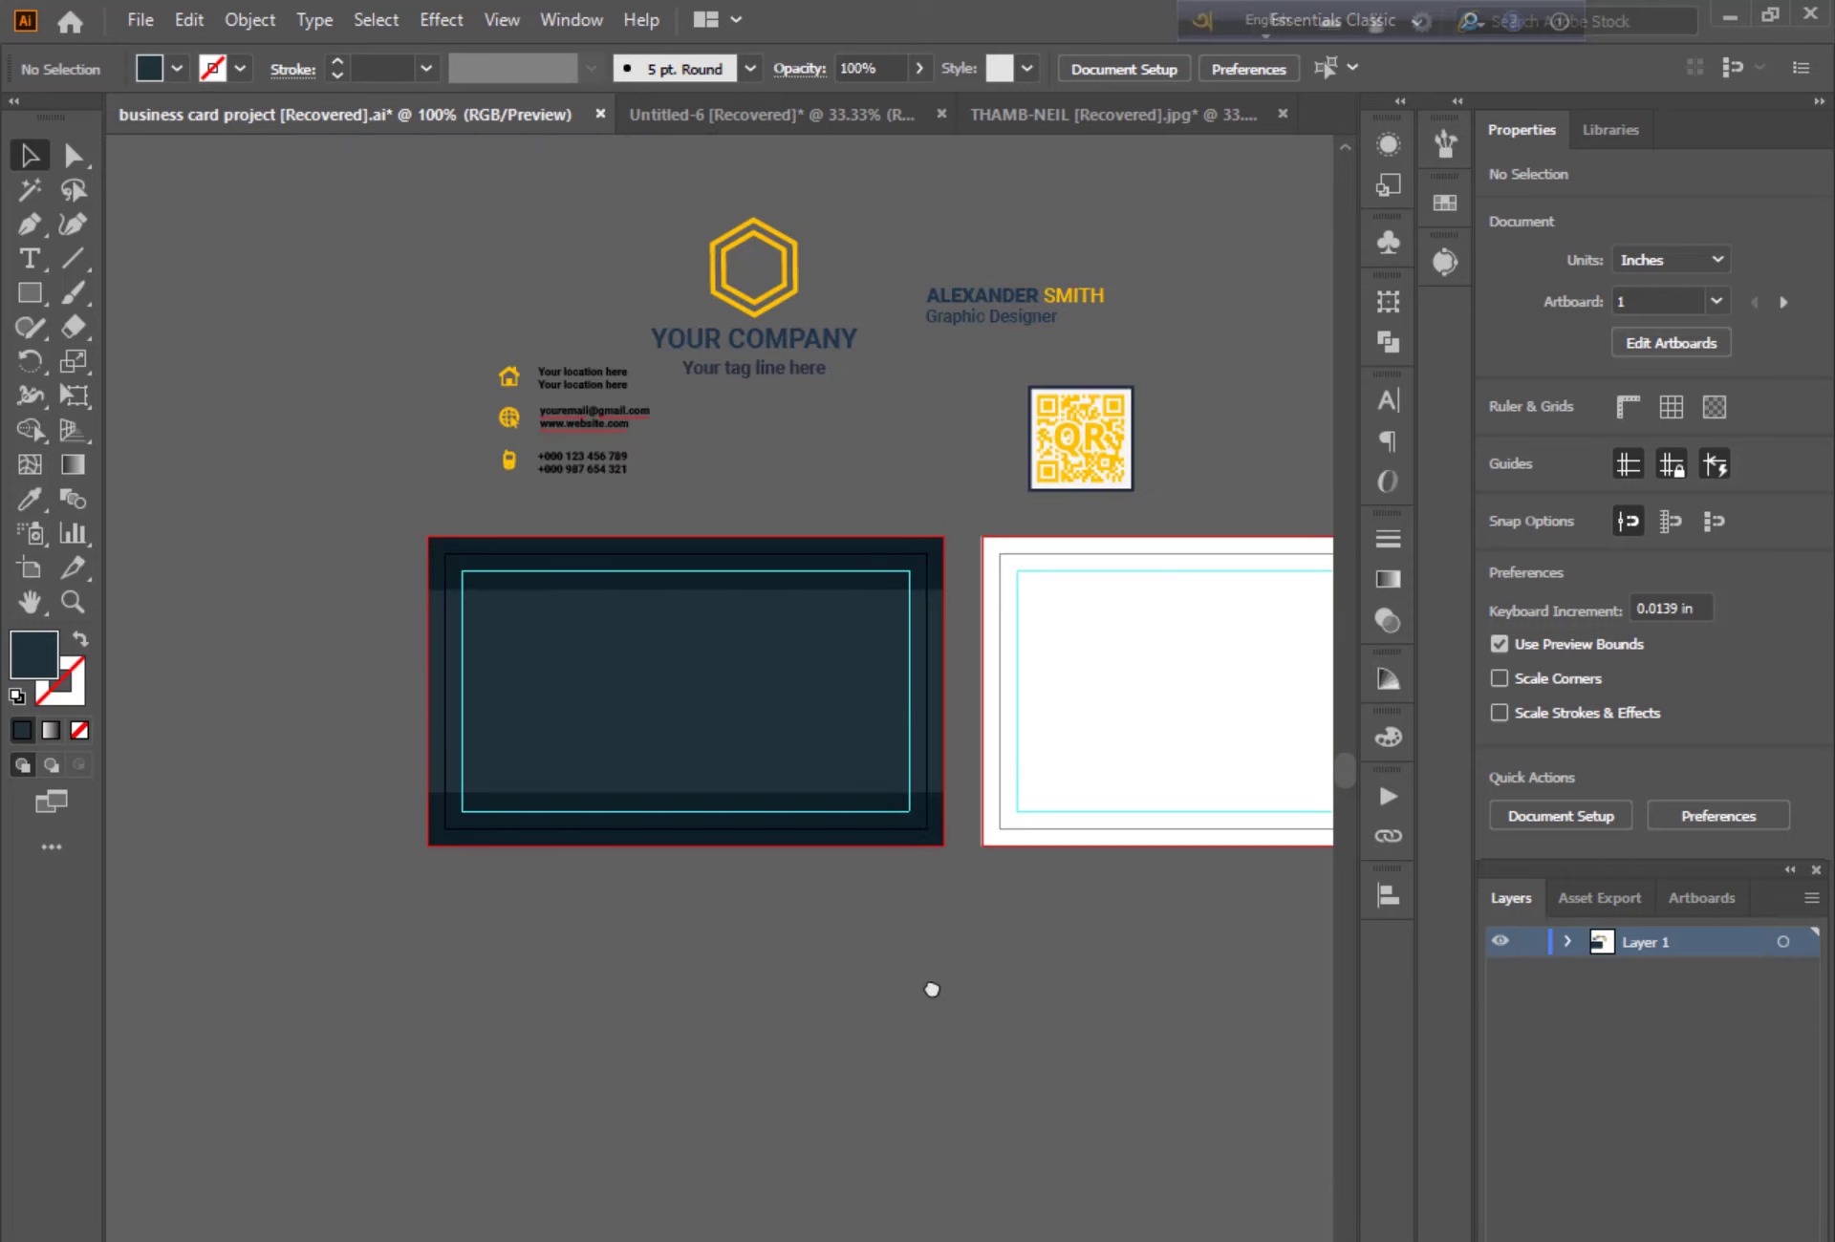
pyautogui.moveTo(931, 989); pyautogui.dragTo(716, 971)
pyautogui.click(803, 746)
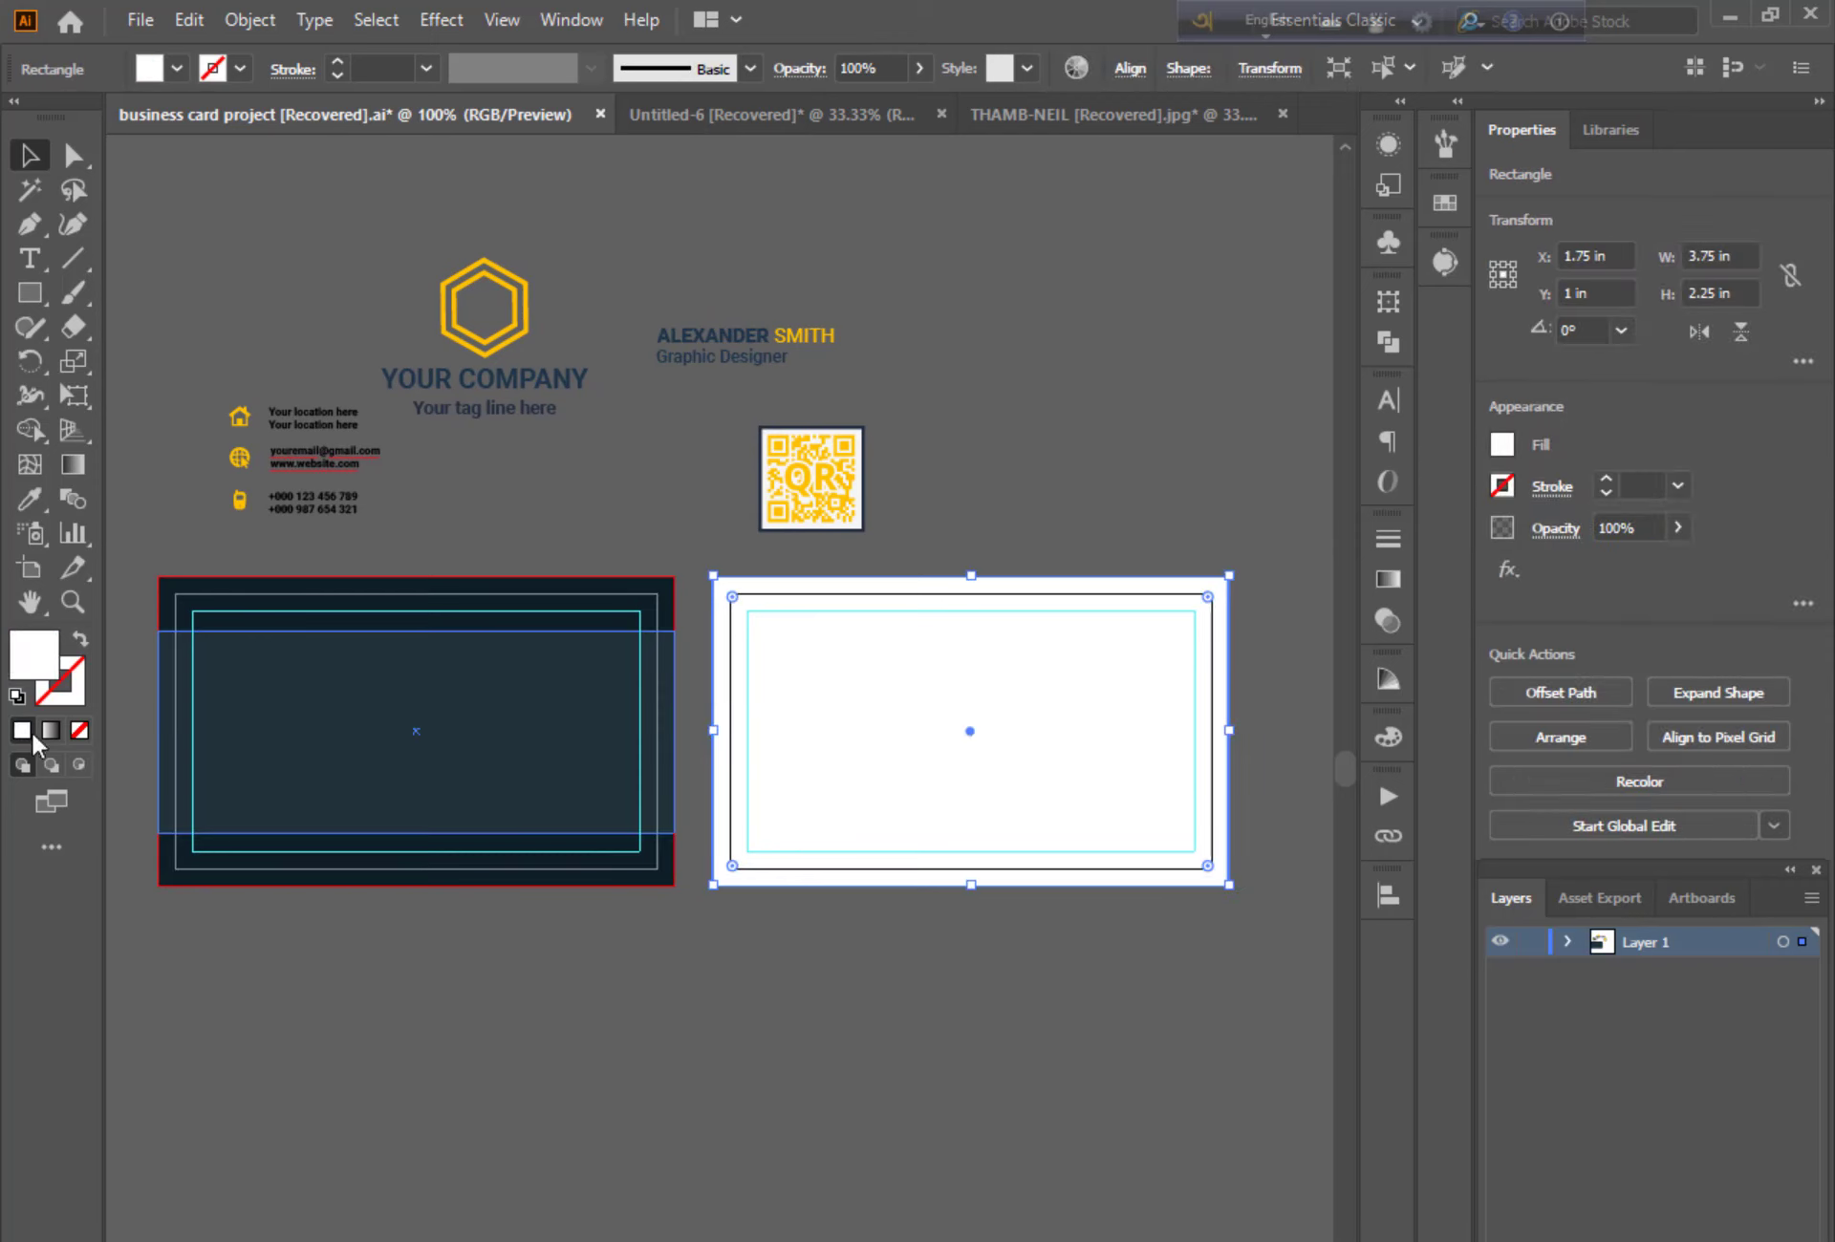
pyautogui.click(27, 492)
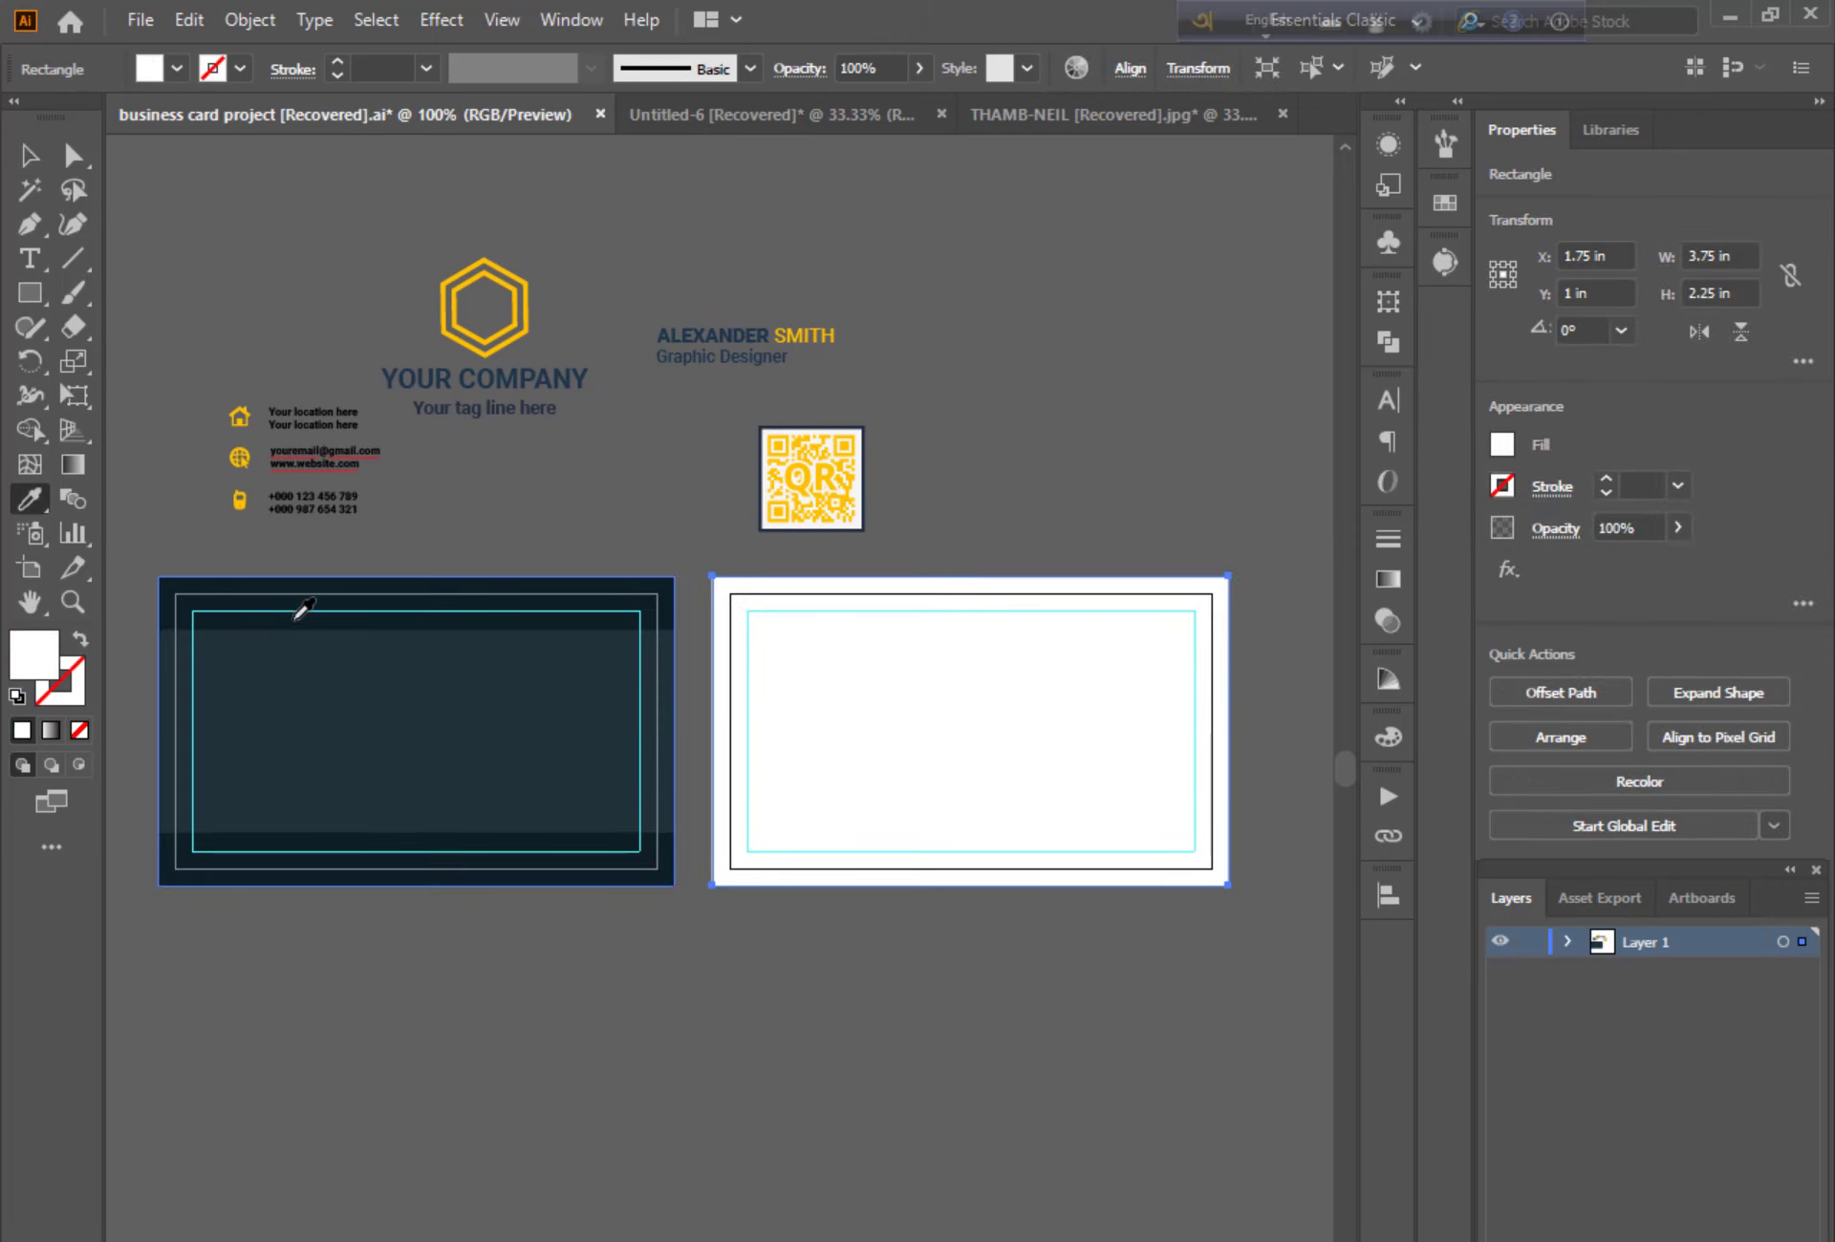
pyautogui.click(292, 607)
pyautogui.click(27, 157)
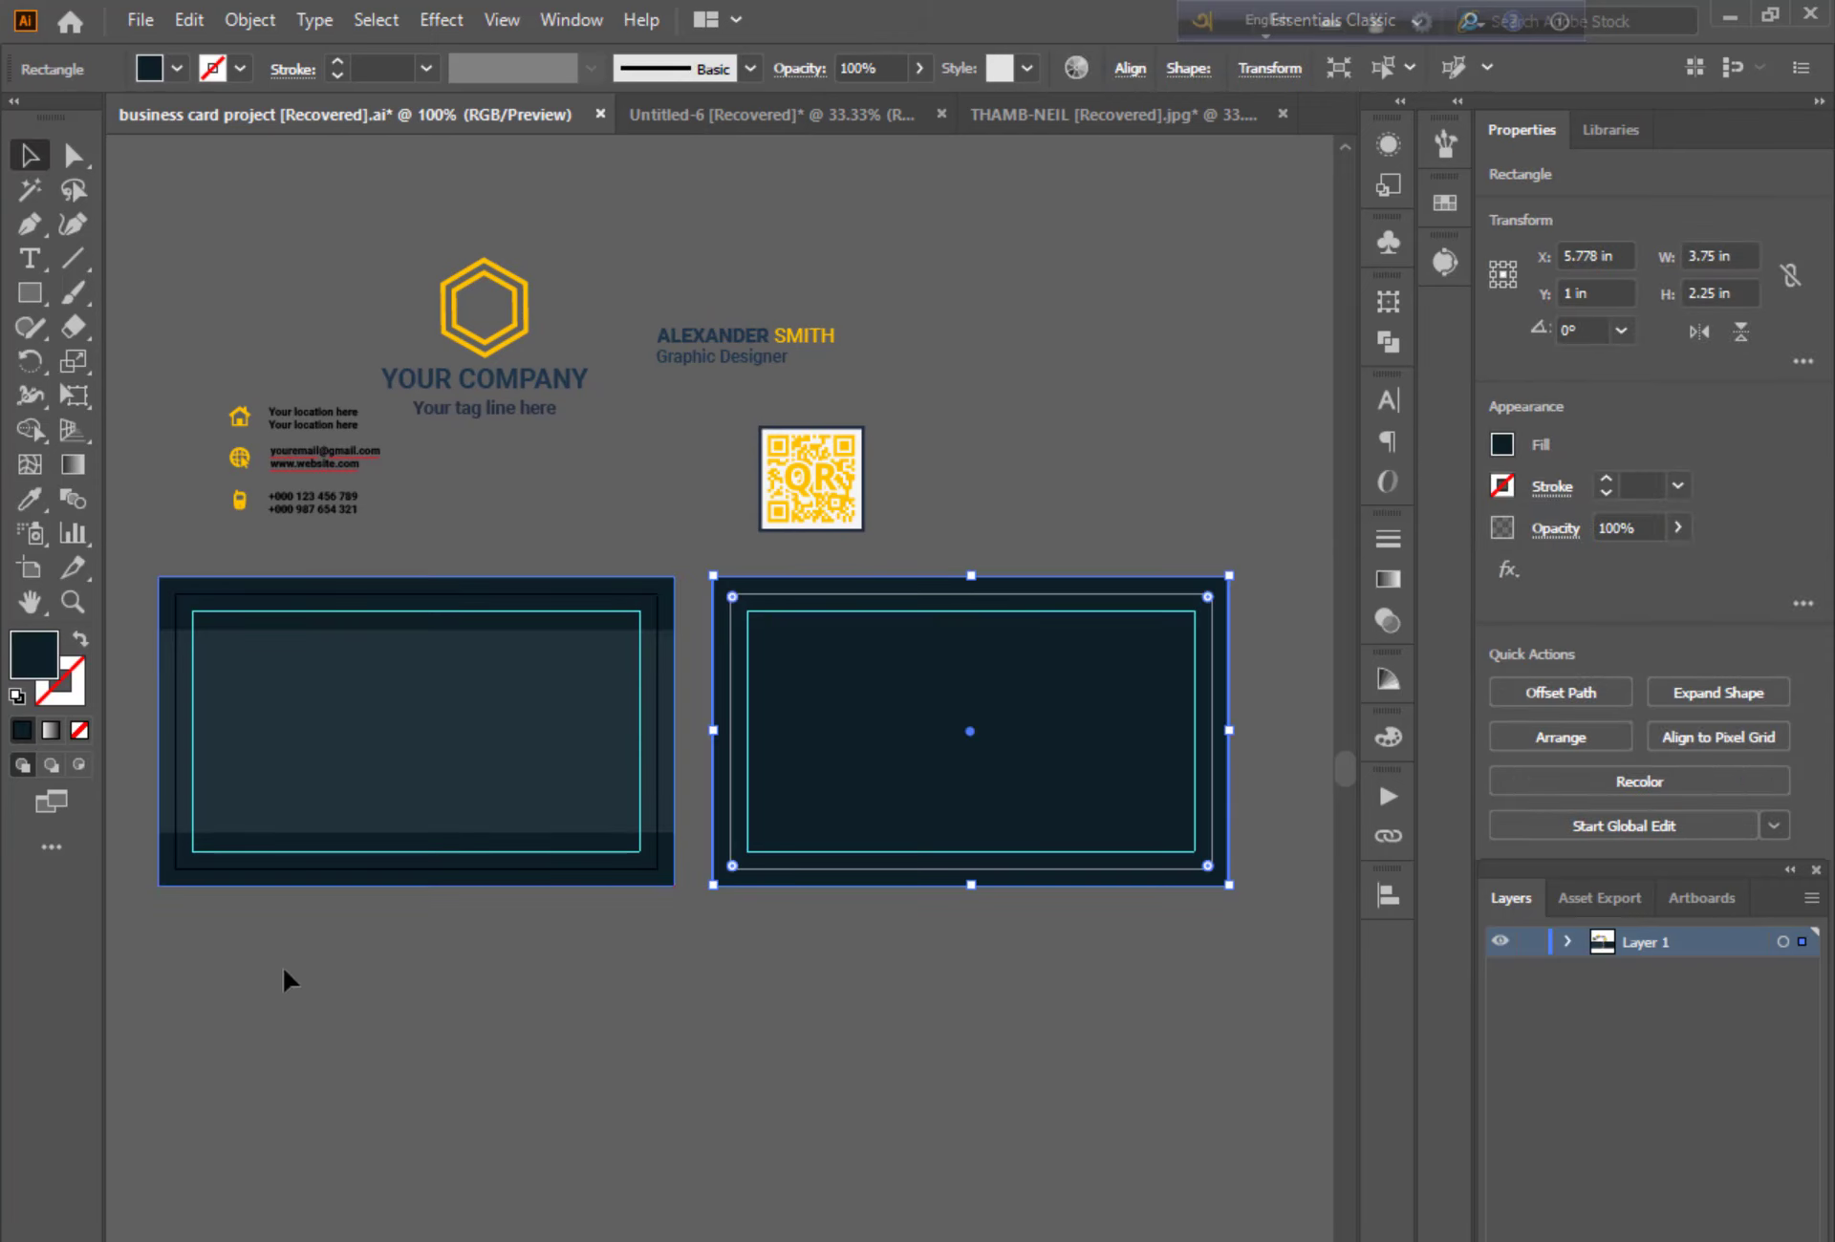
pyautogui.click(637, 932)
pyautogui.moveTo(496, 733); pyautogui.dragTo(1051, 705)
pyautogui.click(971, 1109)
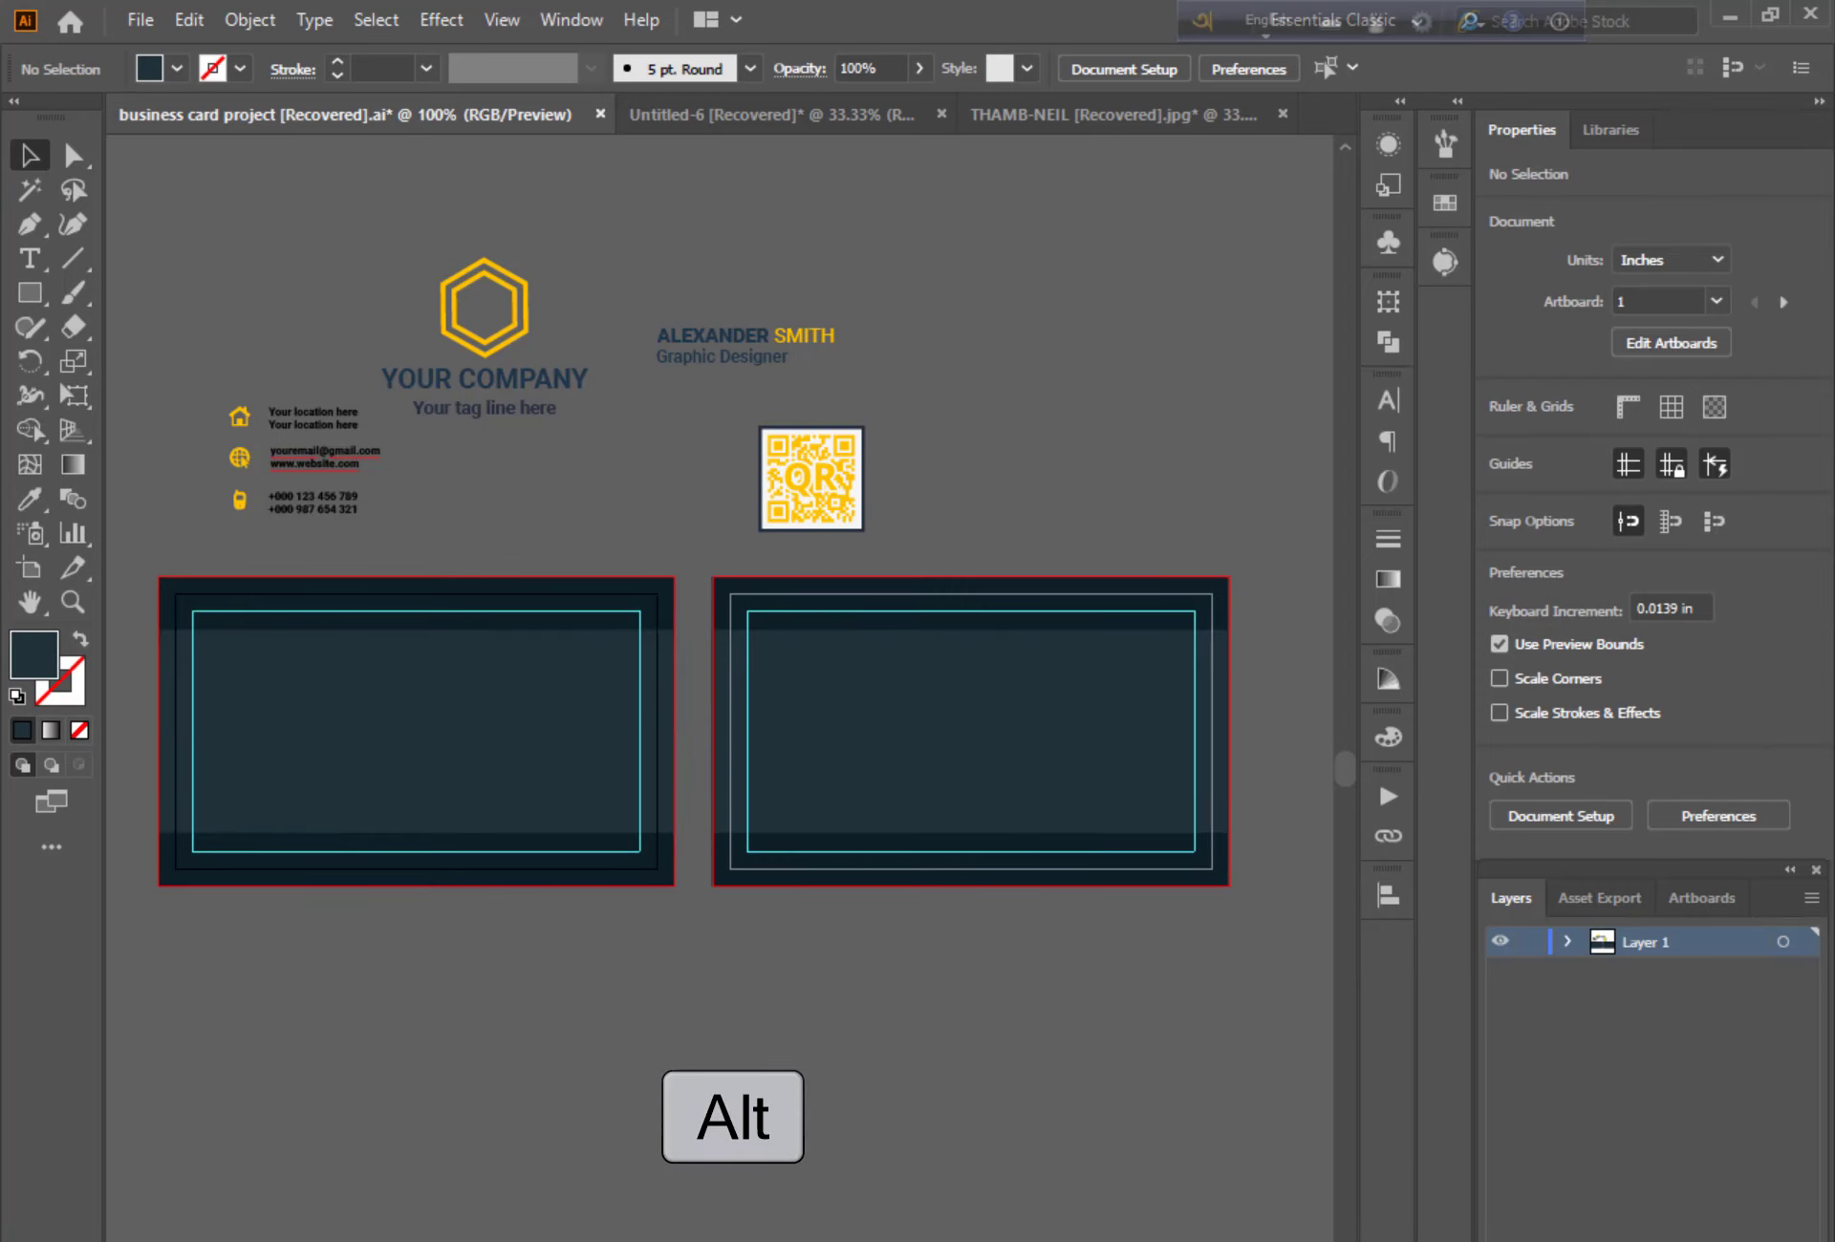
# Draw a rectangle about 1.63 in wide and 2.28 in high on the first card, from its center to the right margin guide
pyautogui.scroll(2, 717, 765)
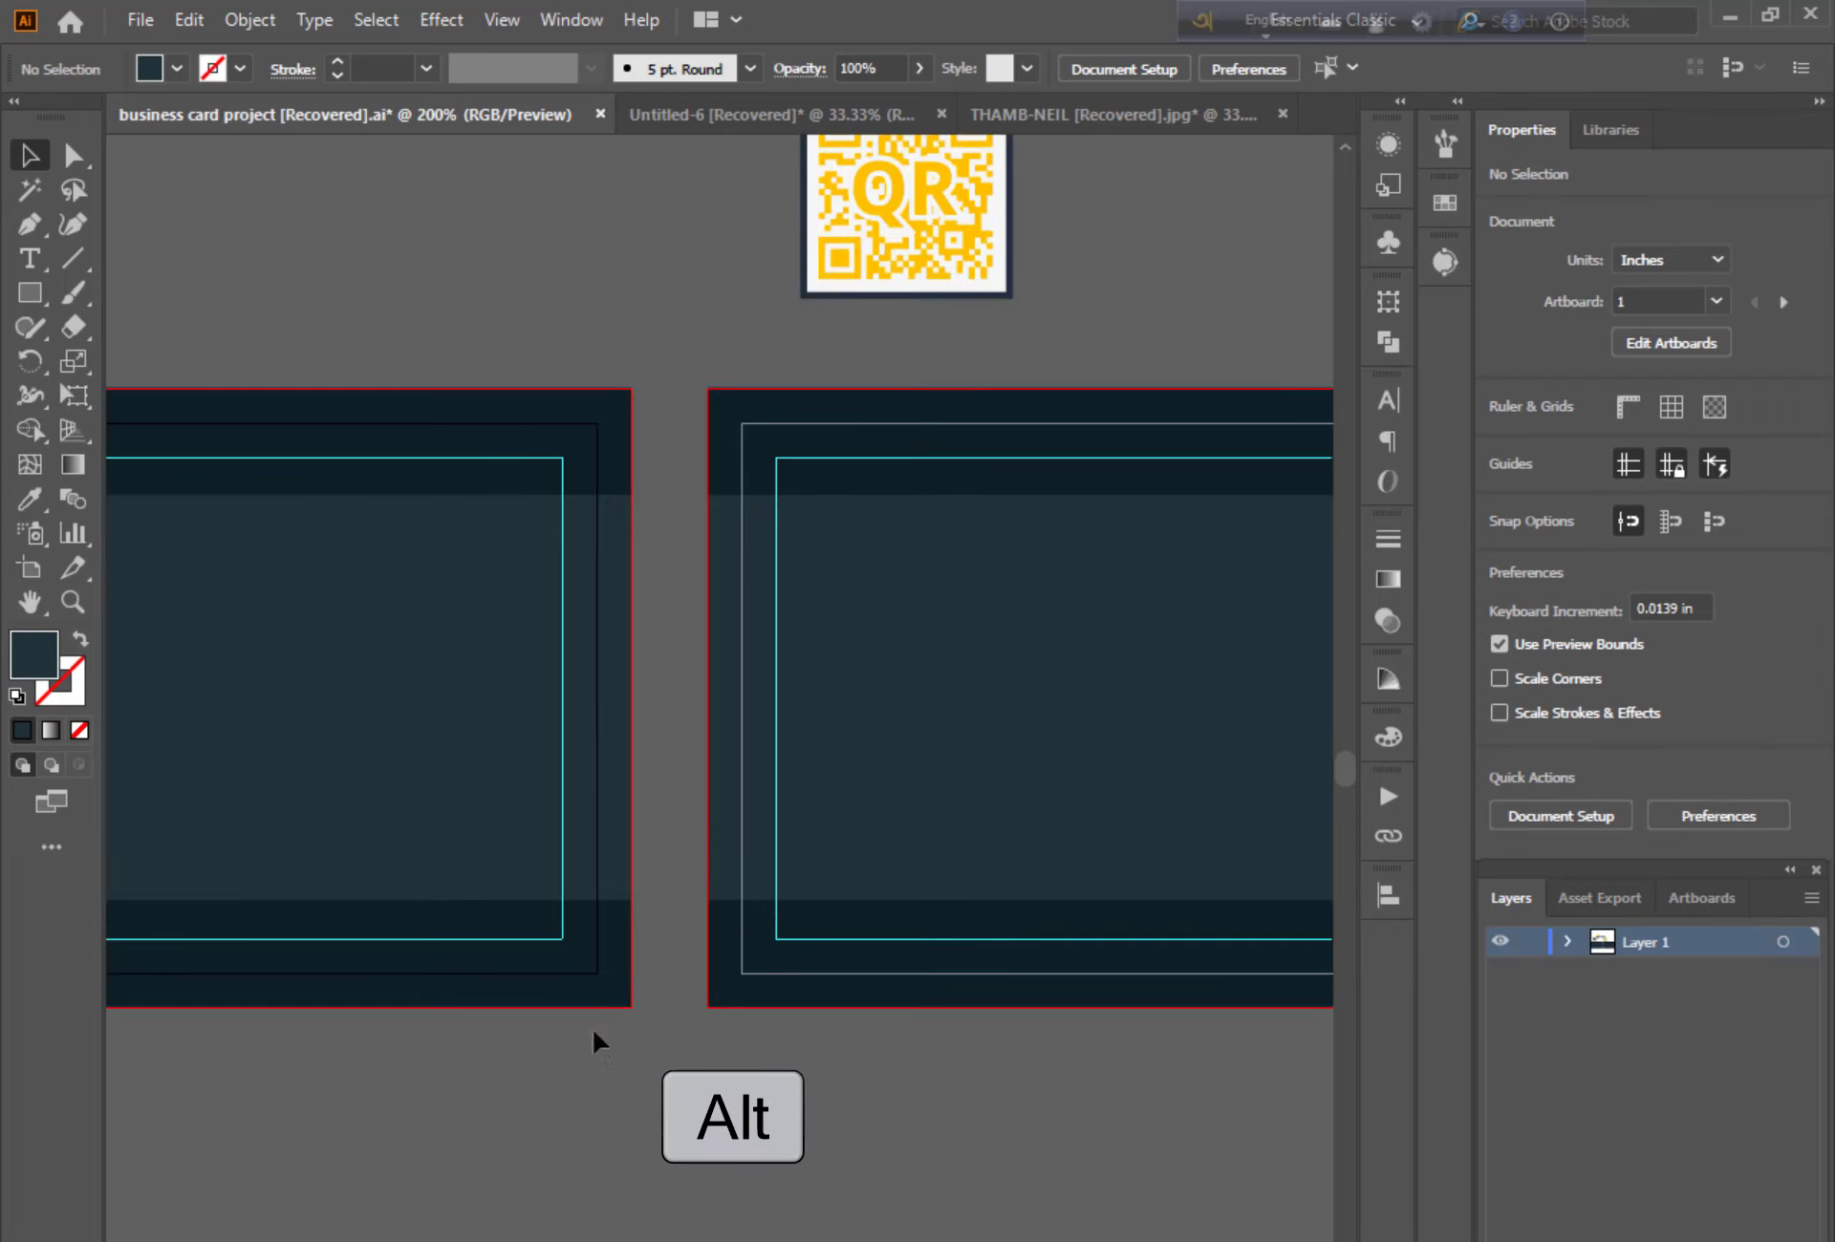
pyautogui.moveTo(594, 1040); pyautogui.dragTo(1081, 1002)
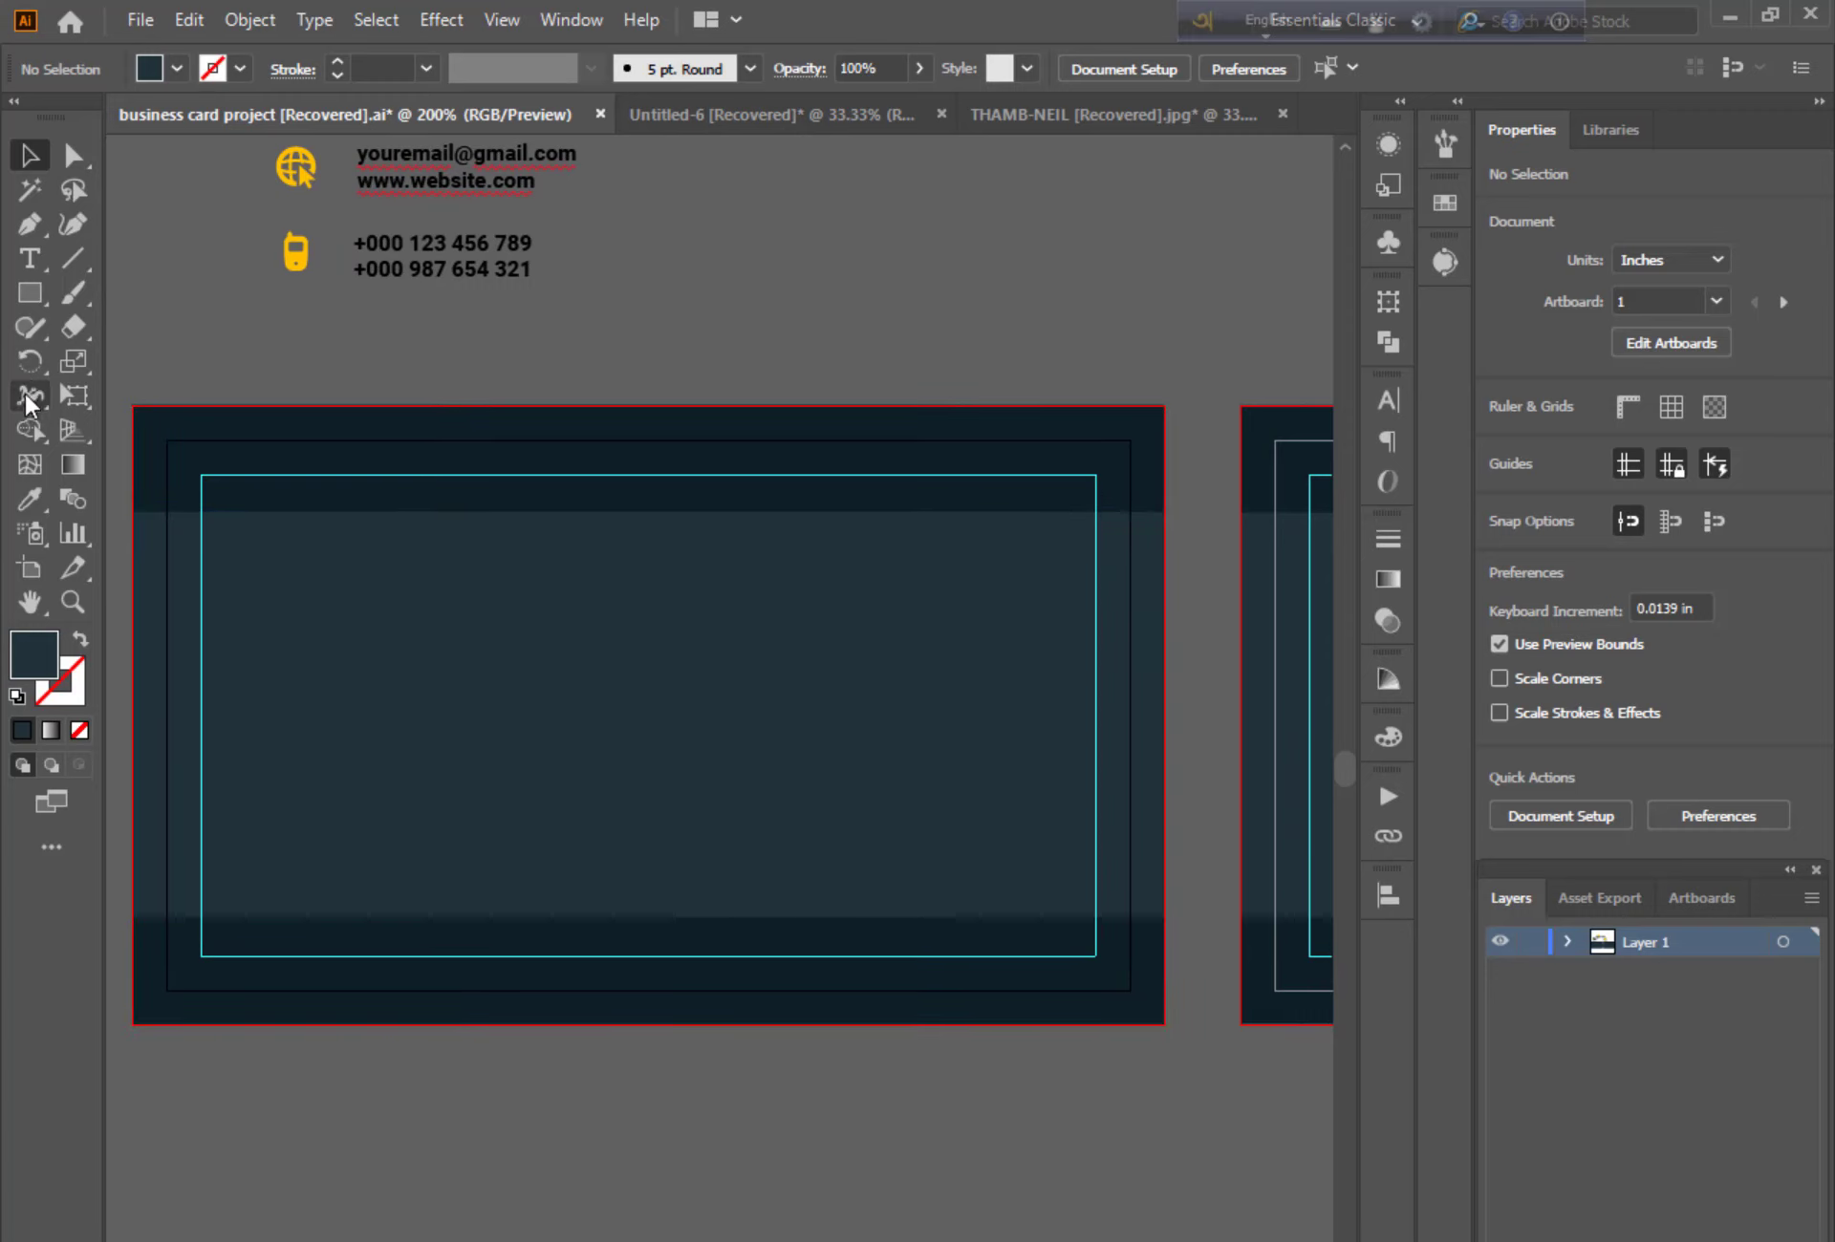
pyautogui.click(23, 296)
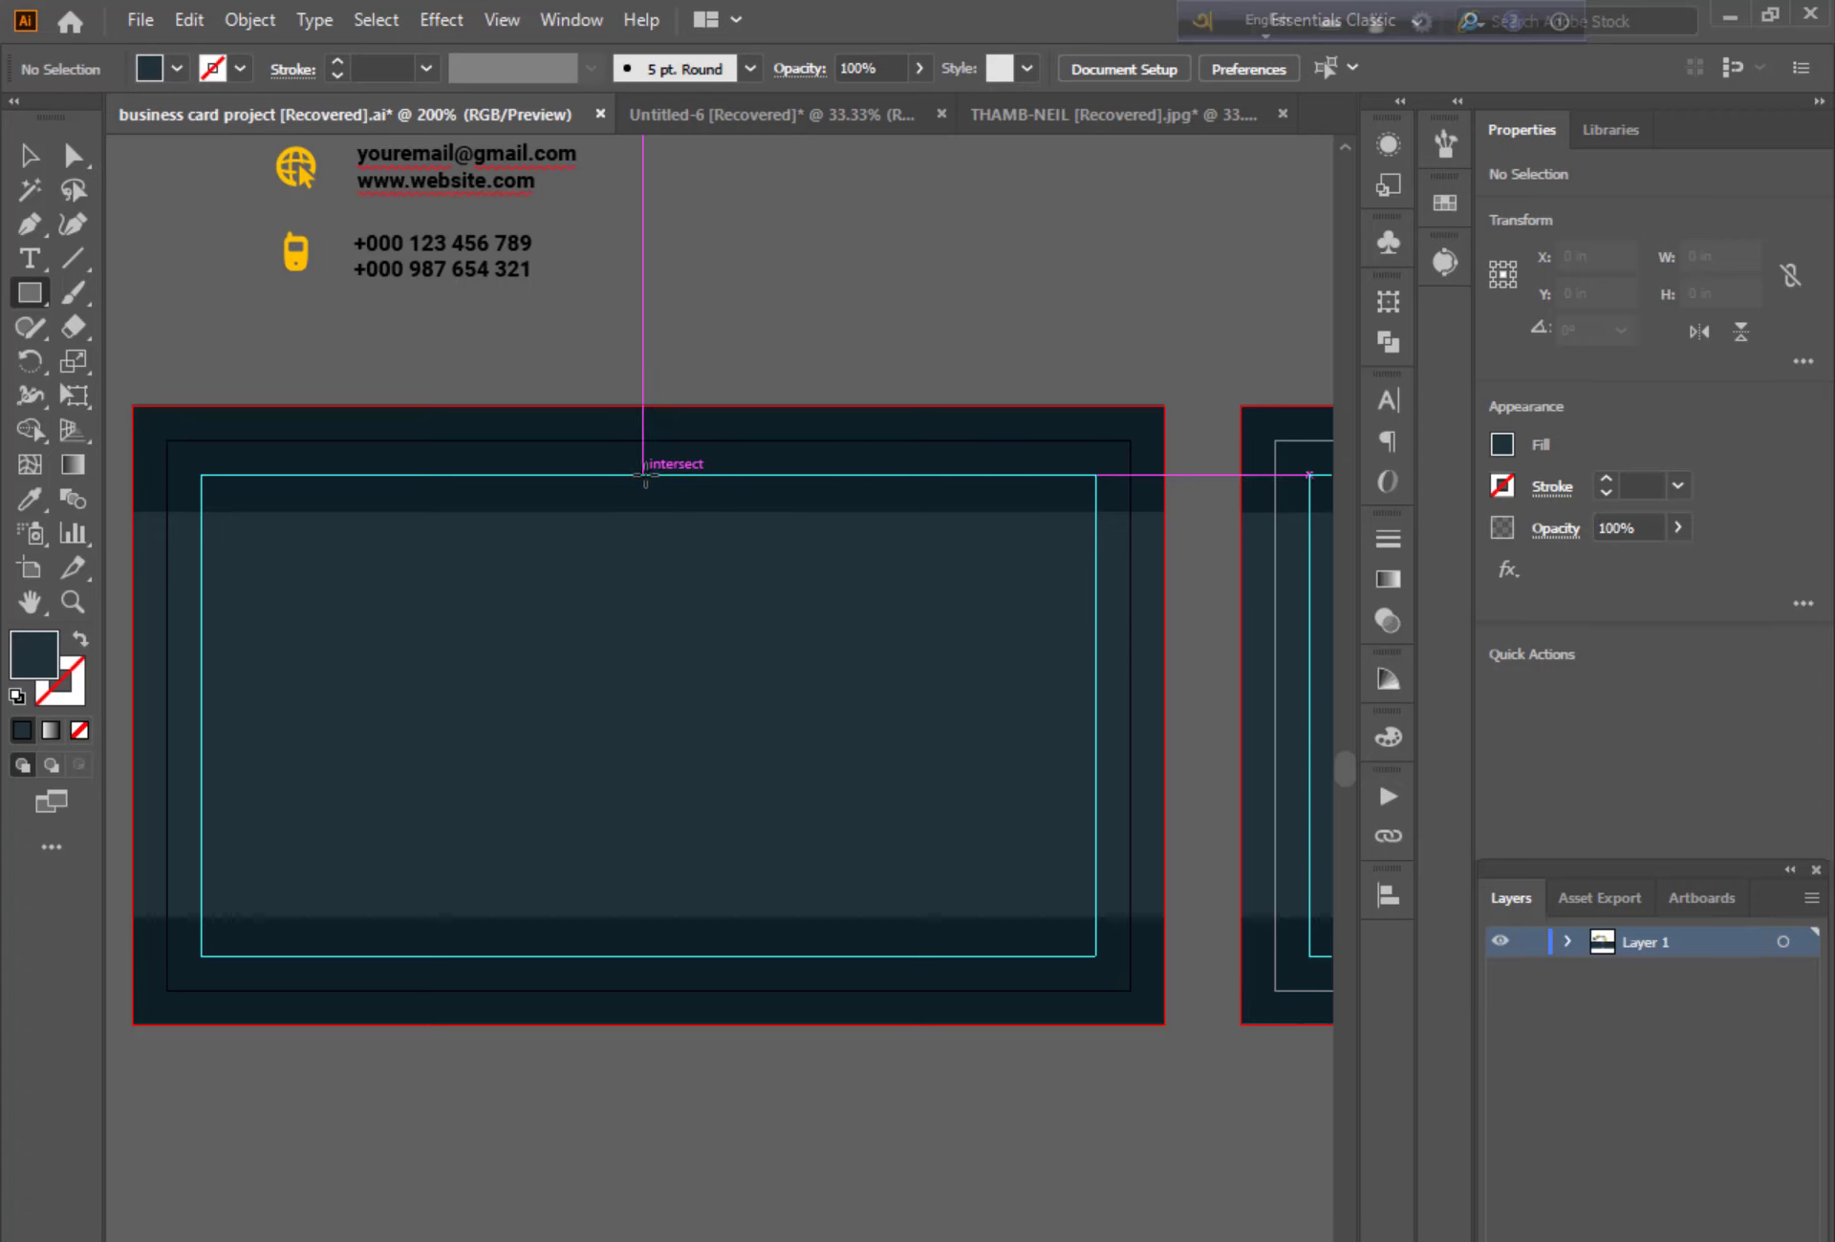
pyautogui.moveTo(648, 475); pyautogui.dragTo(1095, 1031)
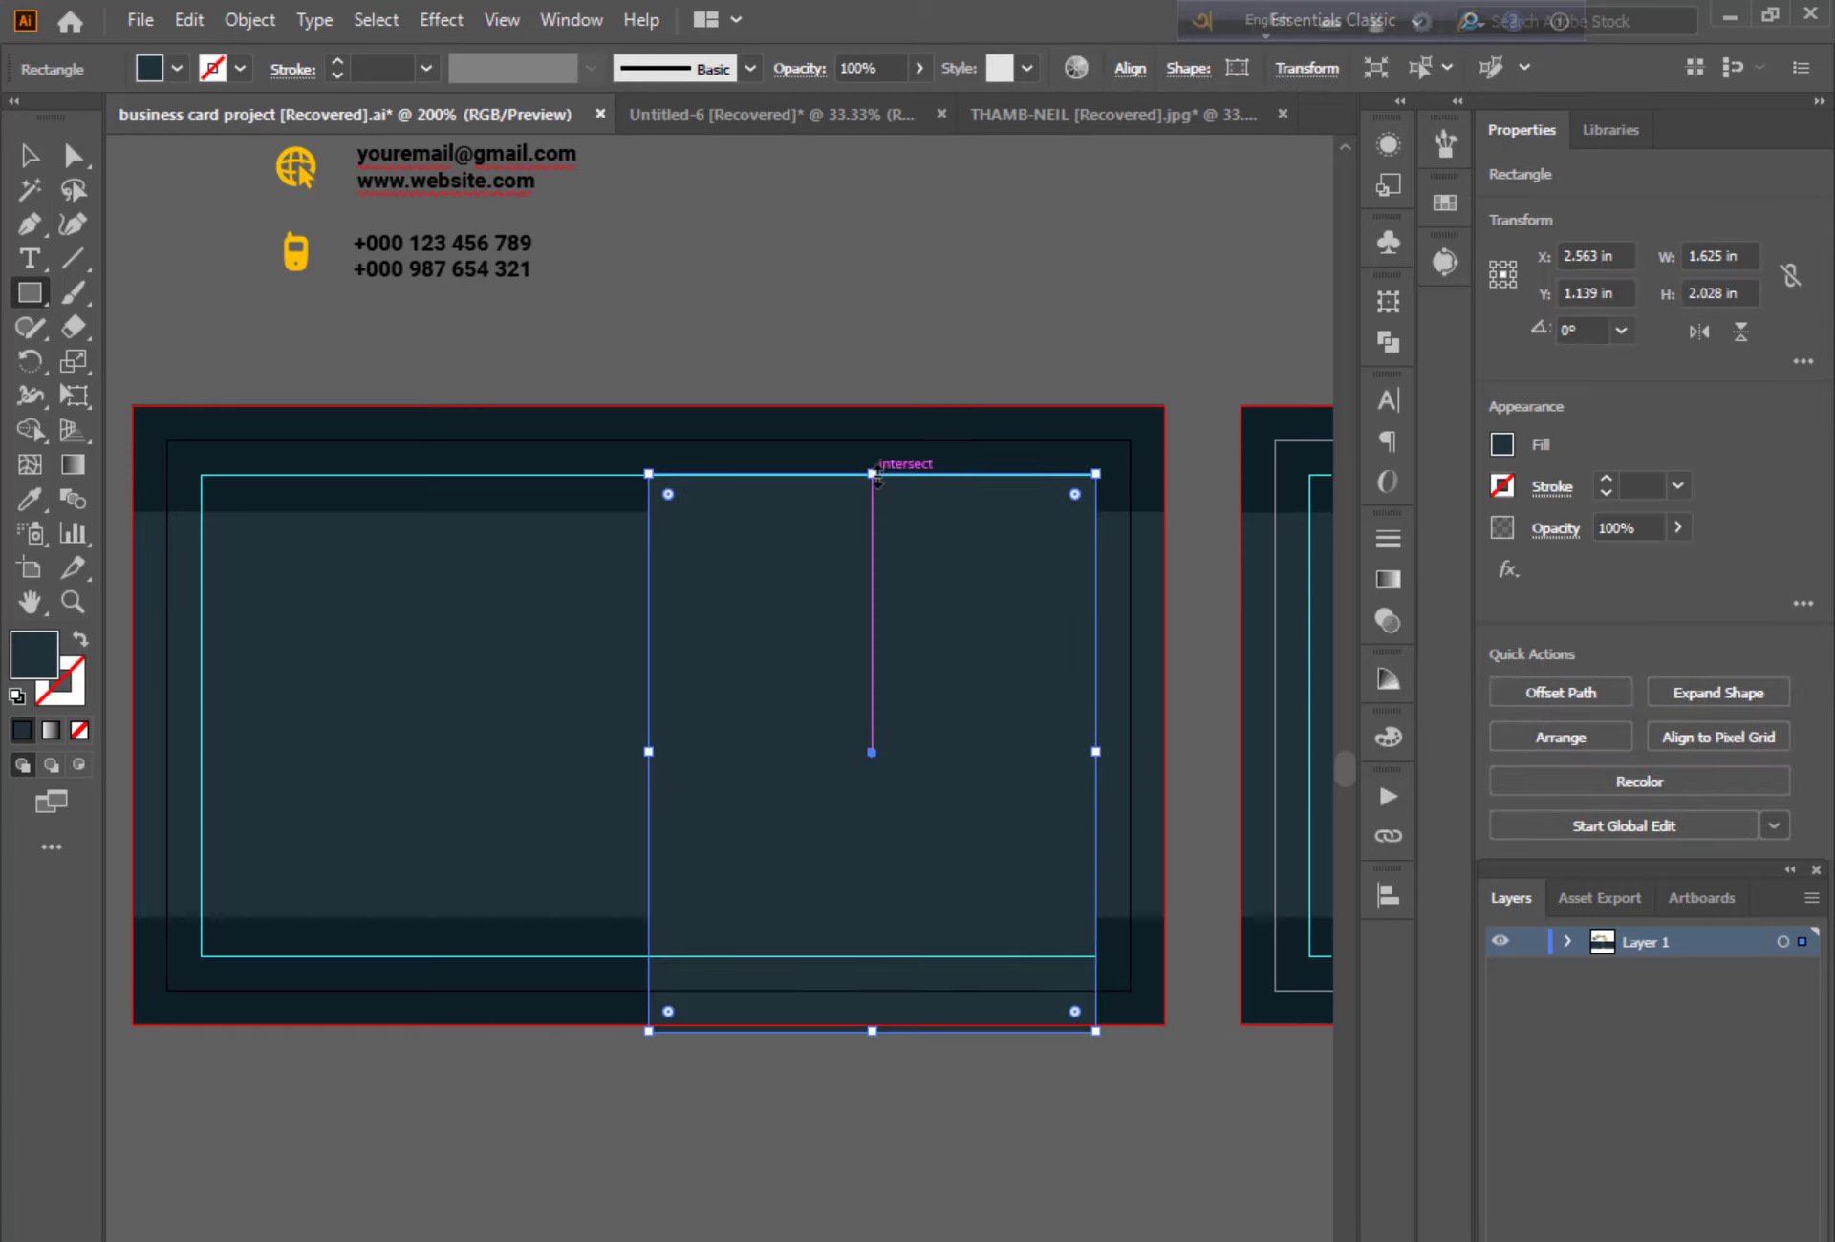
pyautogui.moveTo(871, 473); pyautogui.dragTo(872, 405)
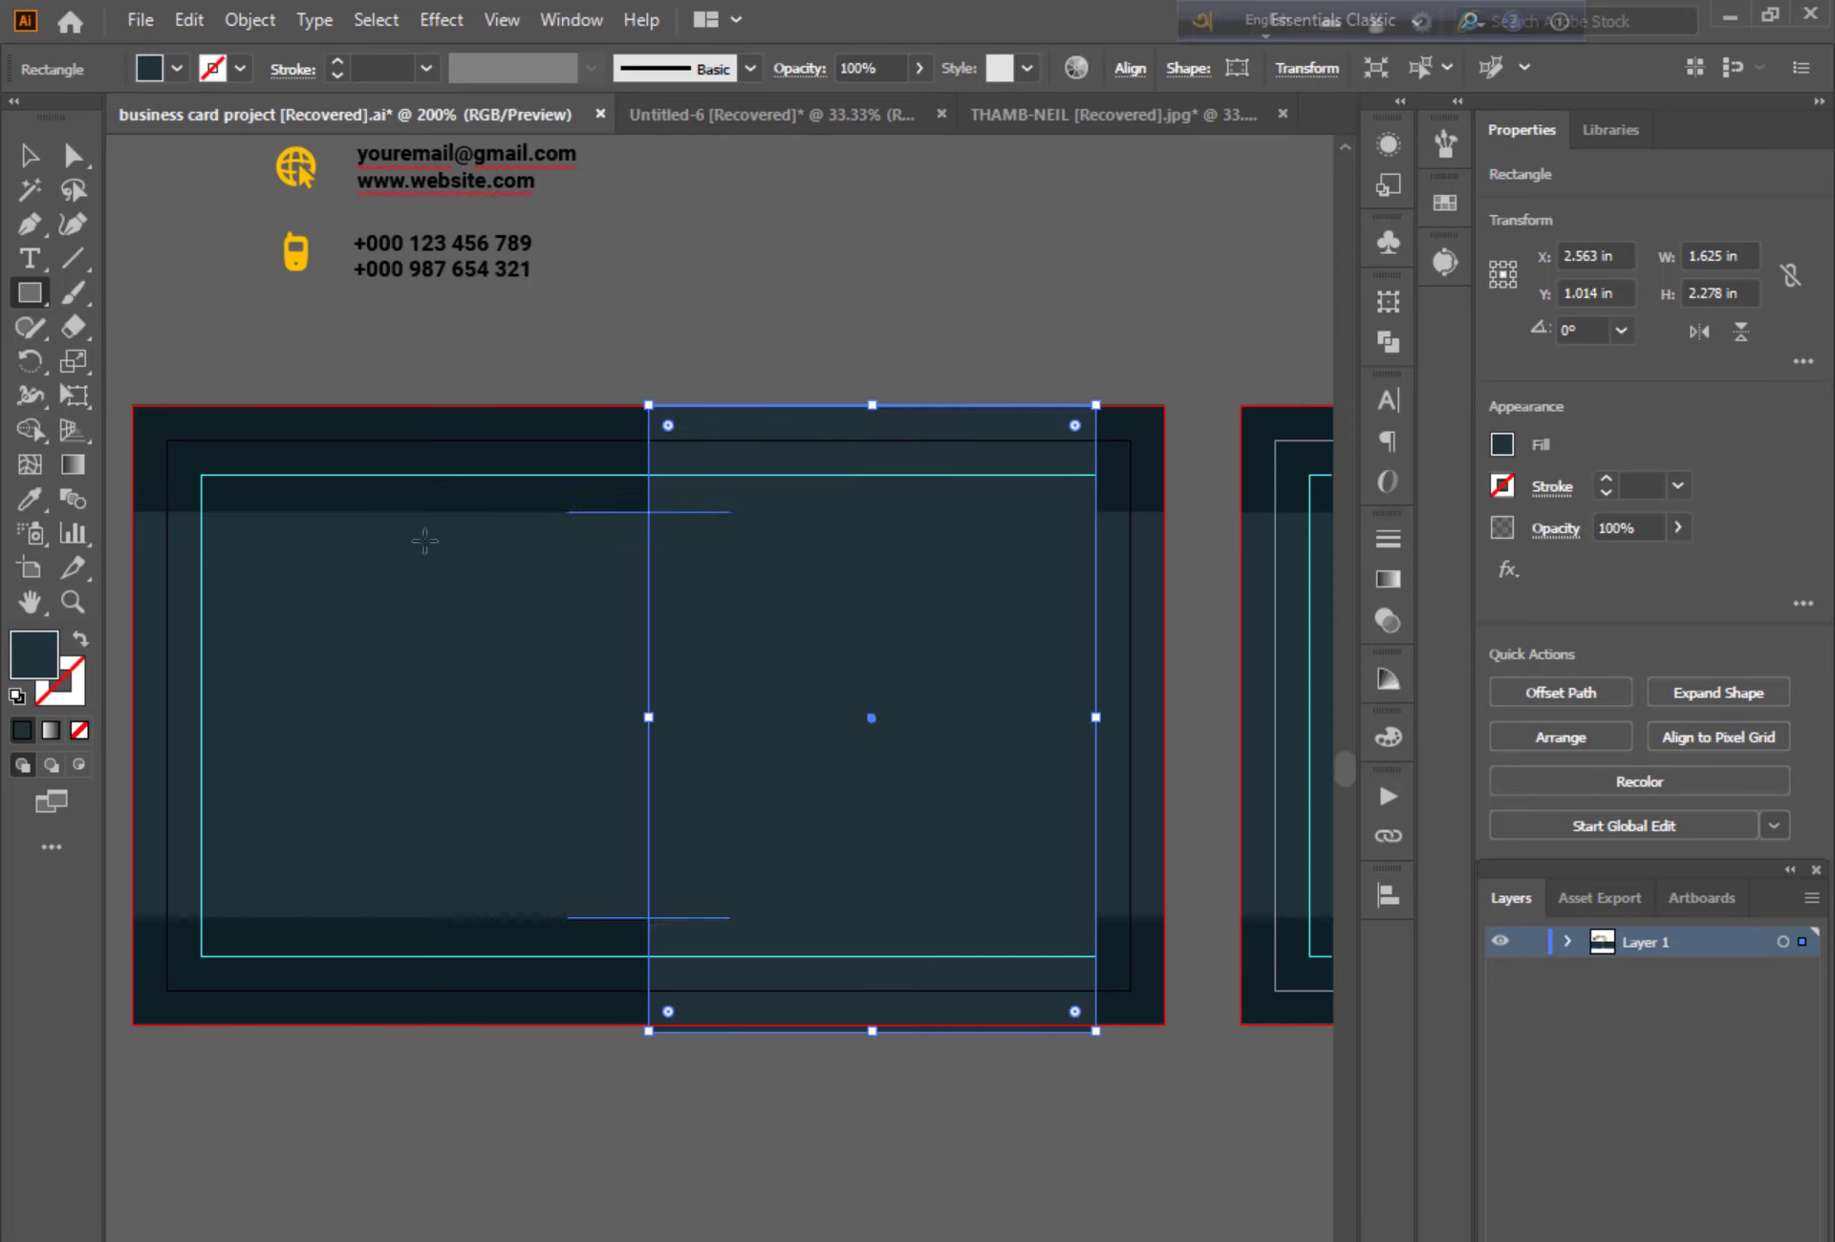
# Fill the tall rectangle on the first card with white, then deselect it
pyautogui.doubleClick(26, 667)
pyautogui.moveTo(410, 577); pyautogui.dragTo(298, 495)
pyautogui.click(1032, 531)
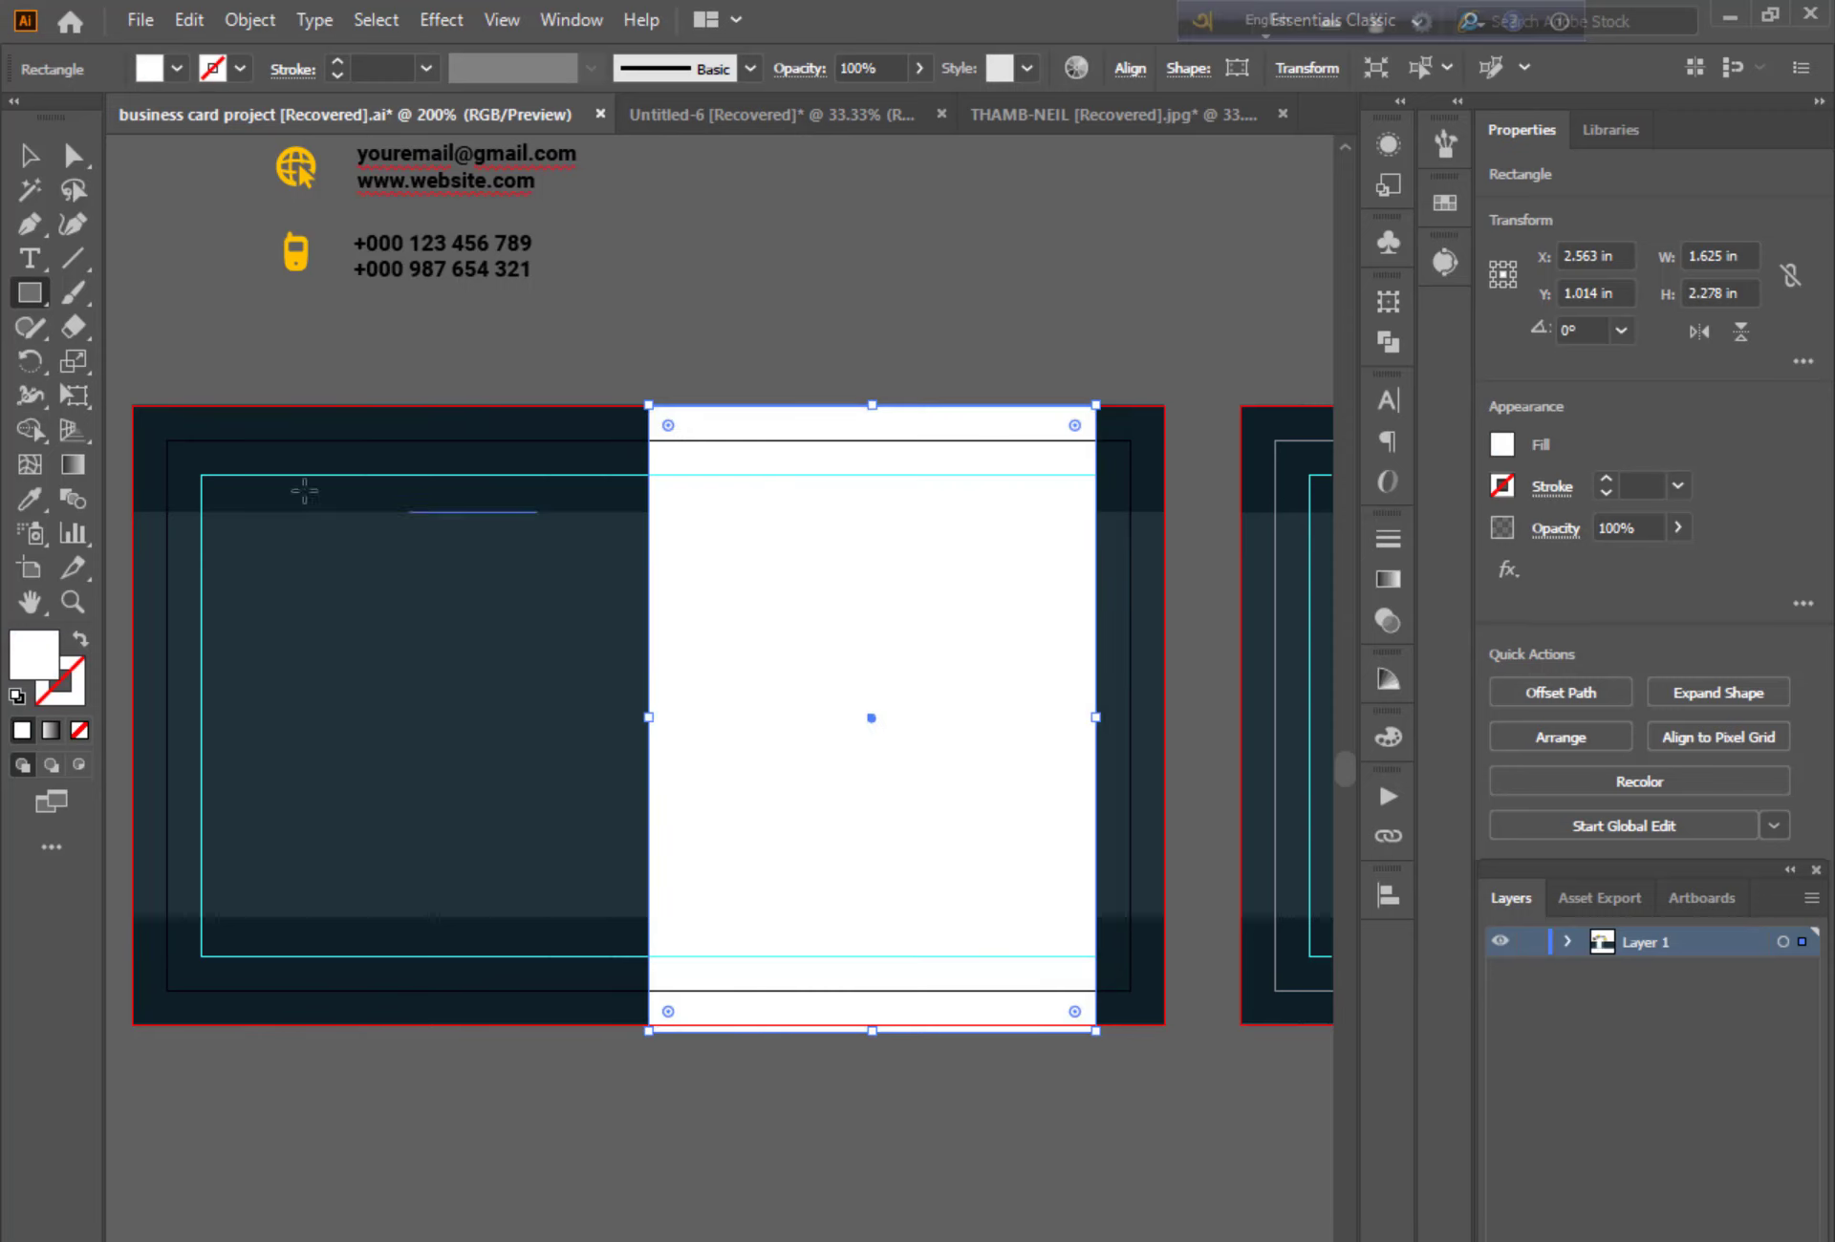
pyautogui.click(19, 159)
pyautogui.click(153, 274)
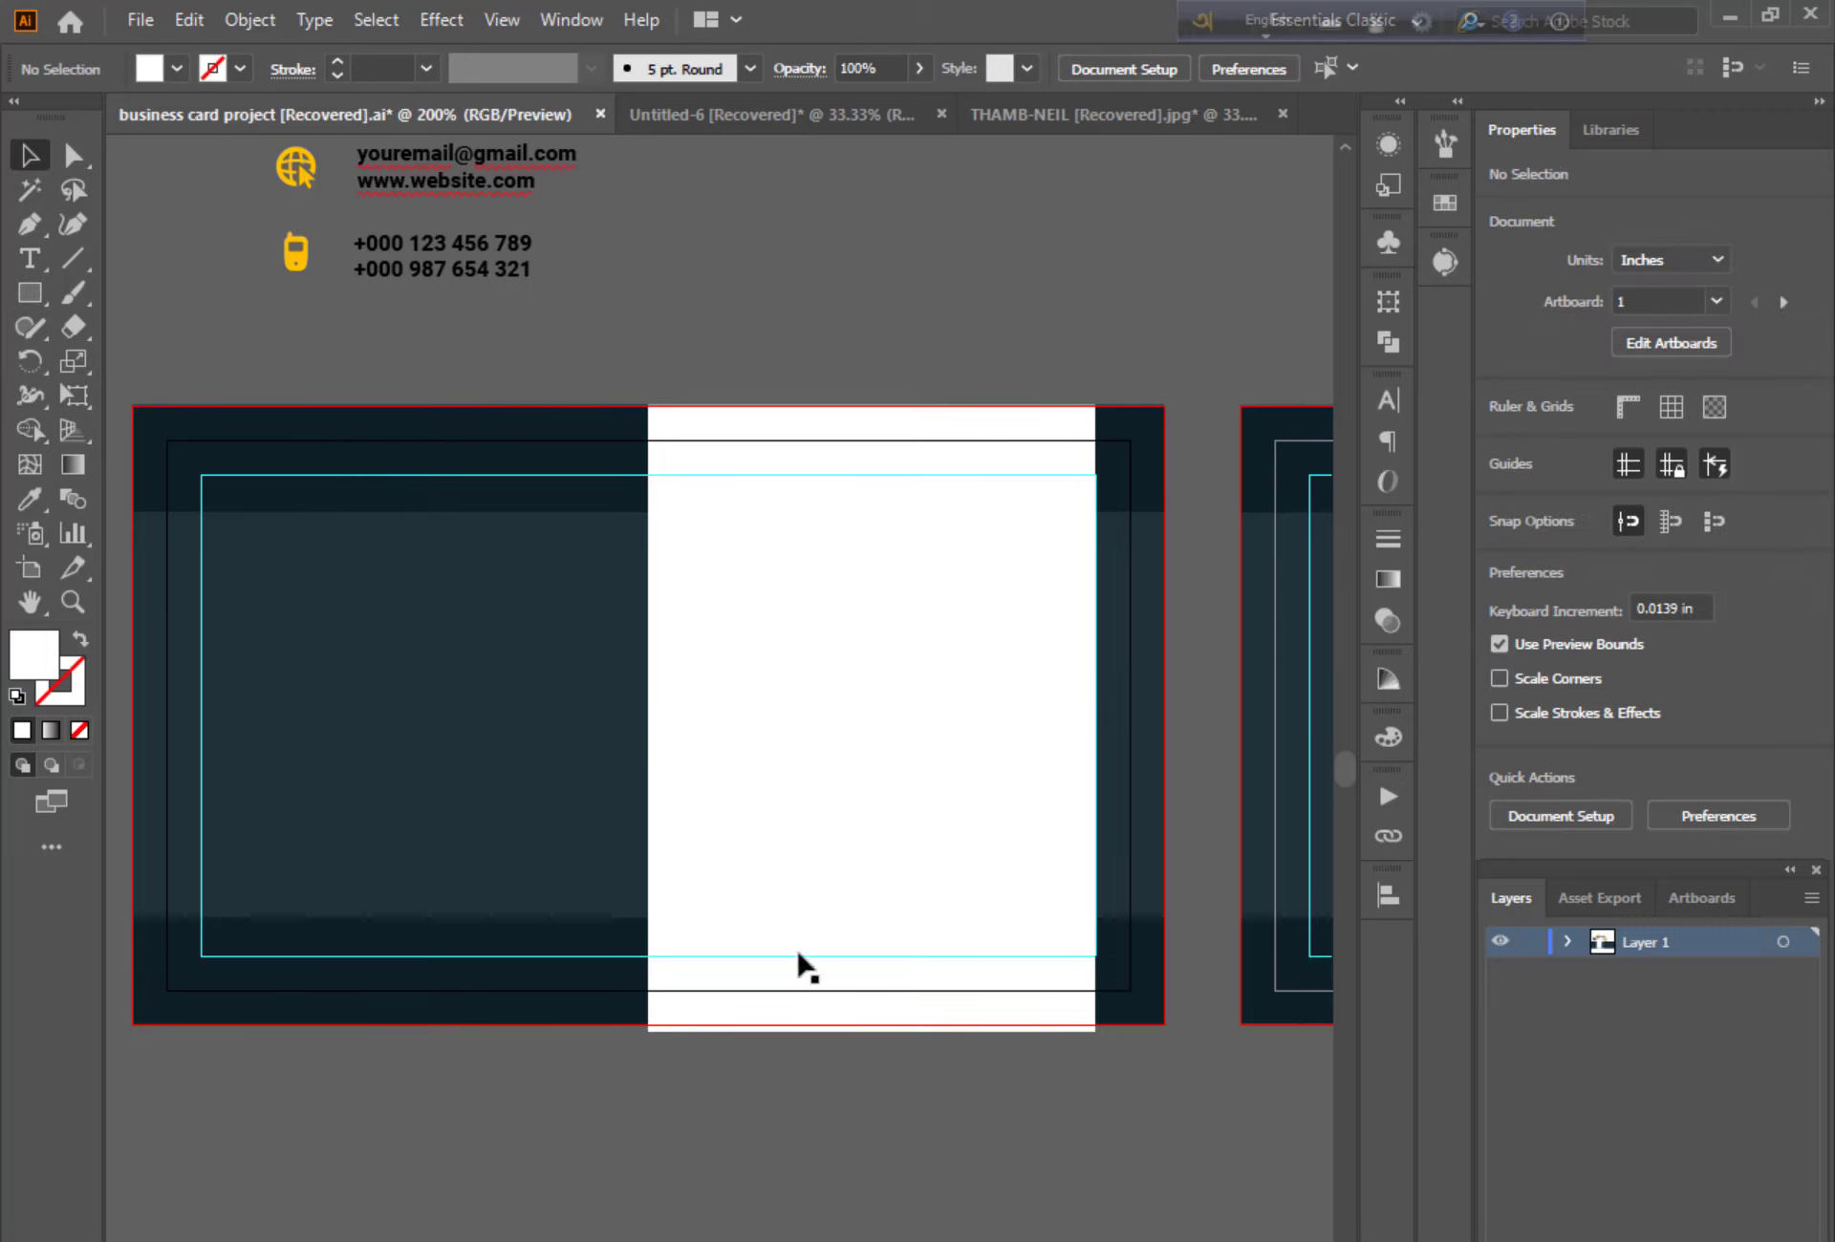
# Draw an unfilled rectangle about 1.54 in wide and 1.75 in high in the first card's left margin area with a 1 pt white outline
pyautogui.scroll(-1, 712, 984)
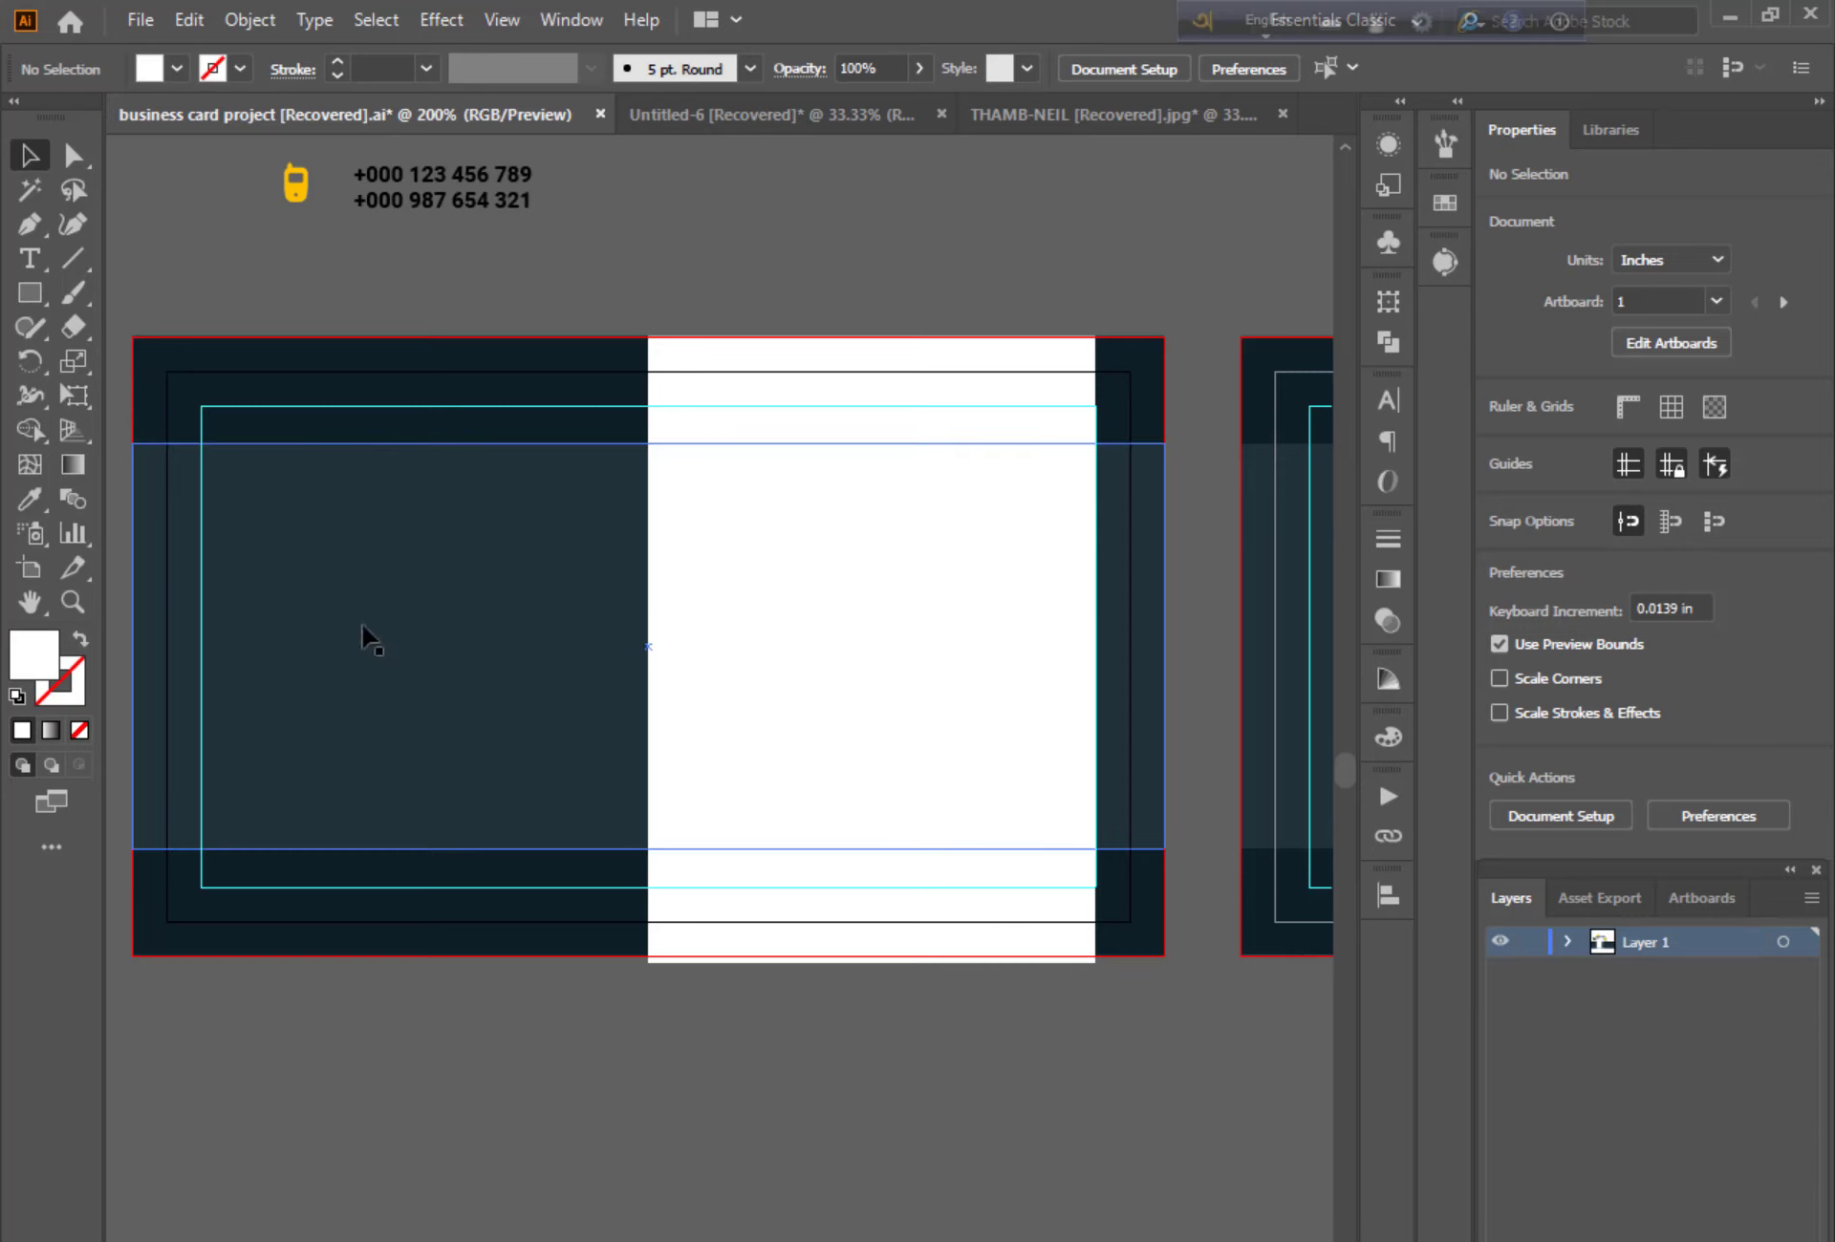
pyautogui.click(23, 300)
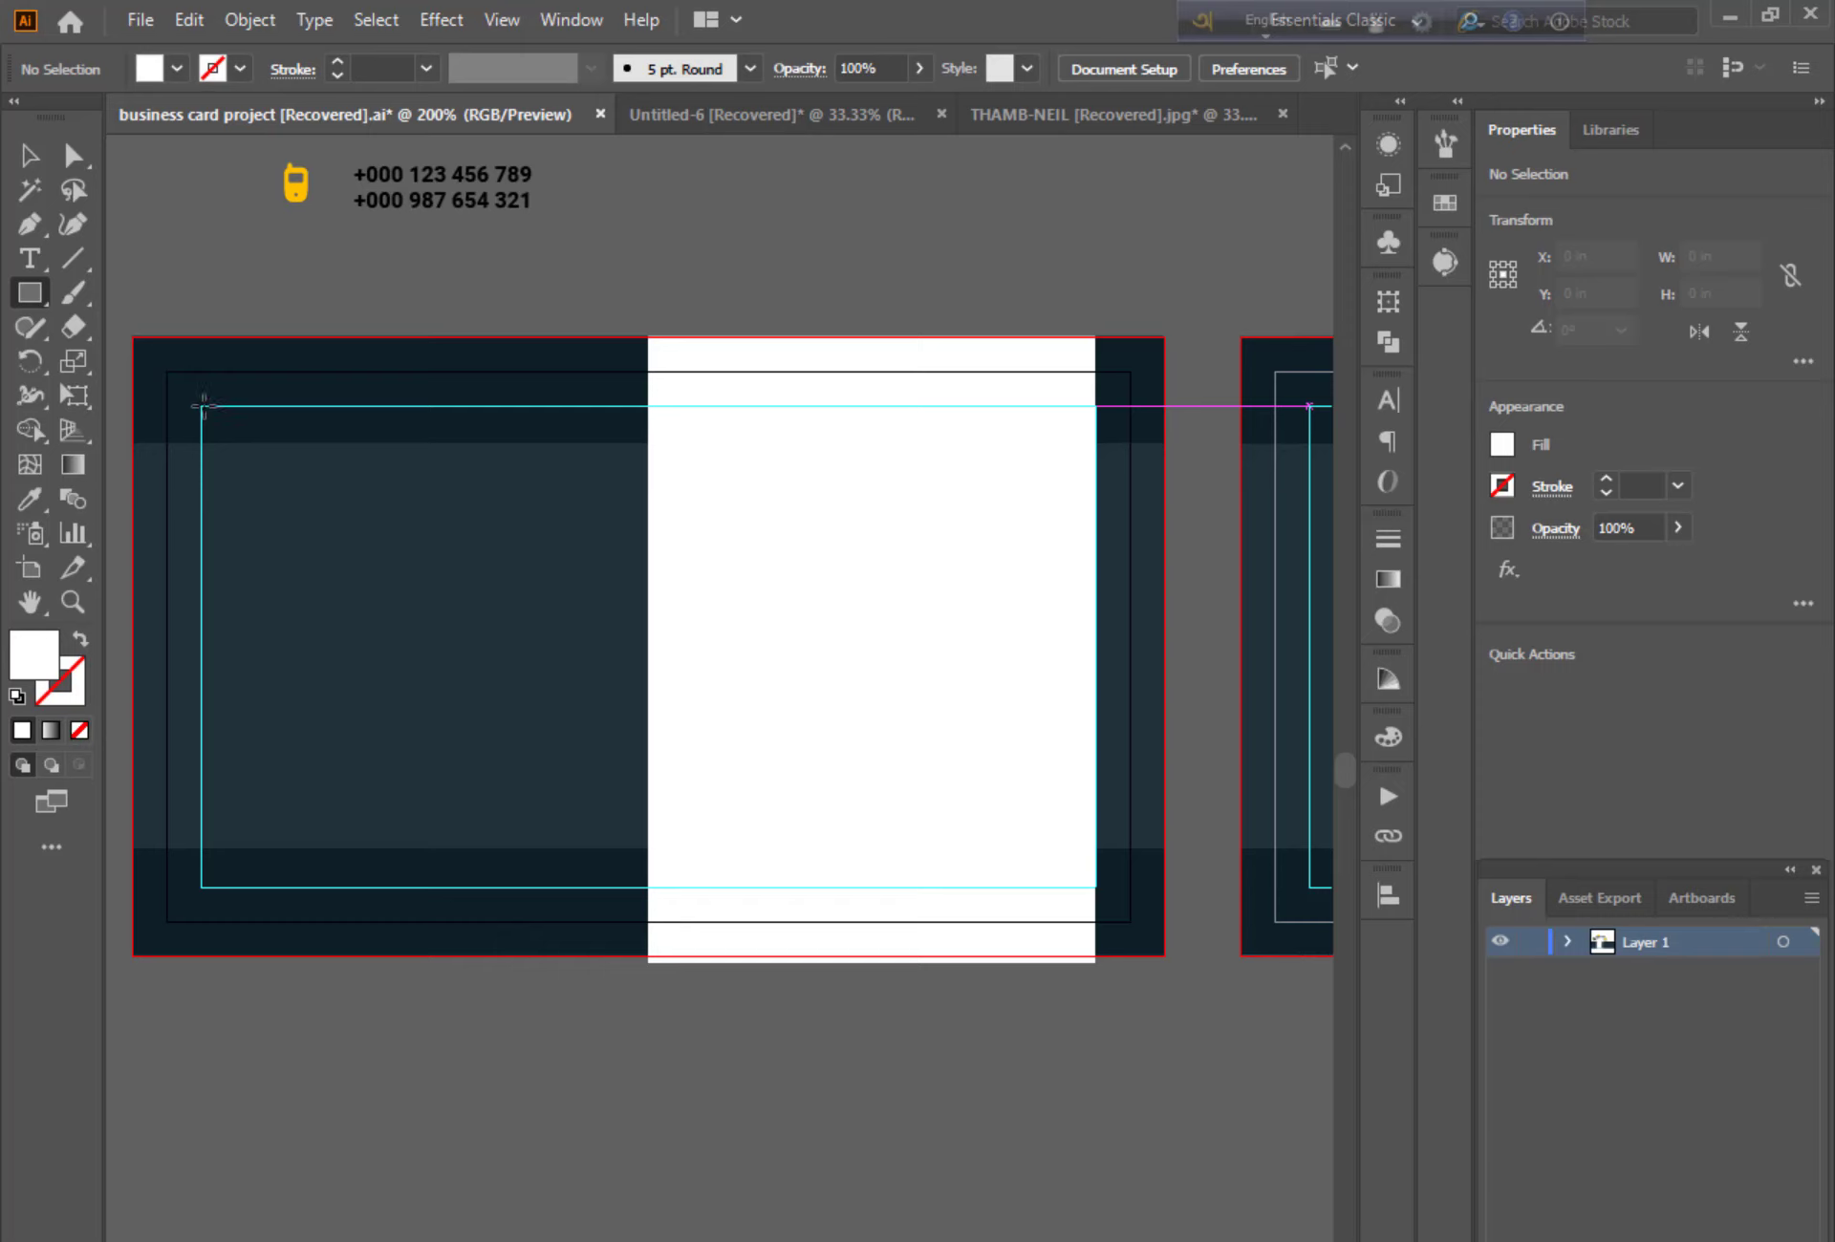
pyautogui.moveTo(200, 406)
pyautogui.mouseDown()
pyautogui.moveTo(378, 659)
pyautogui.moveTo(580, 886)
pyautogui.moveTo(625, 887)
pyautogui.mouseUp()
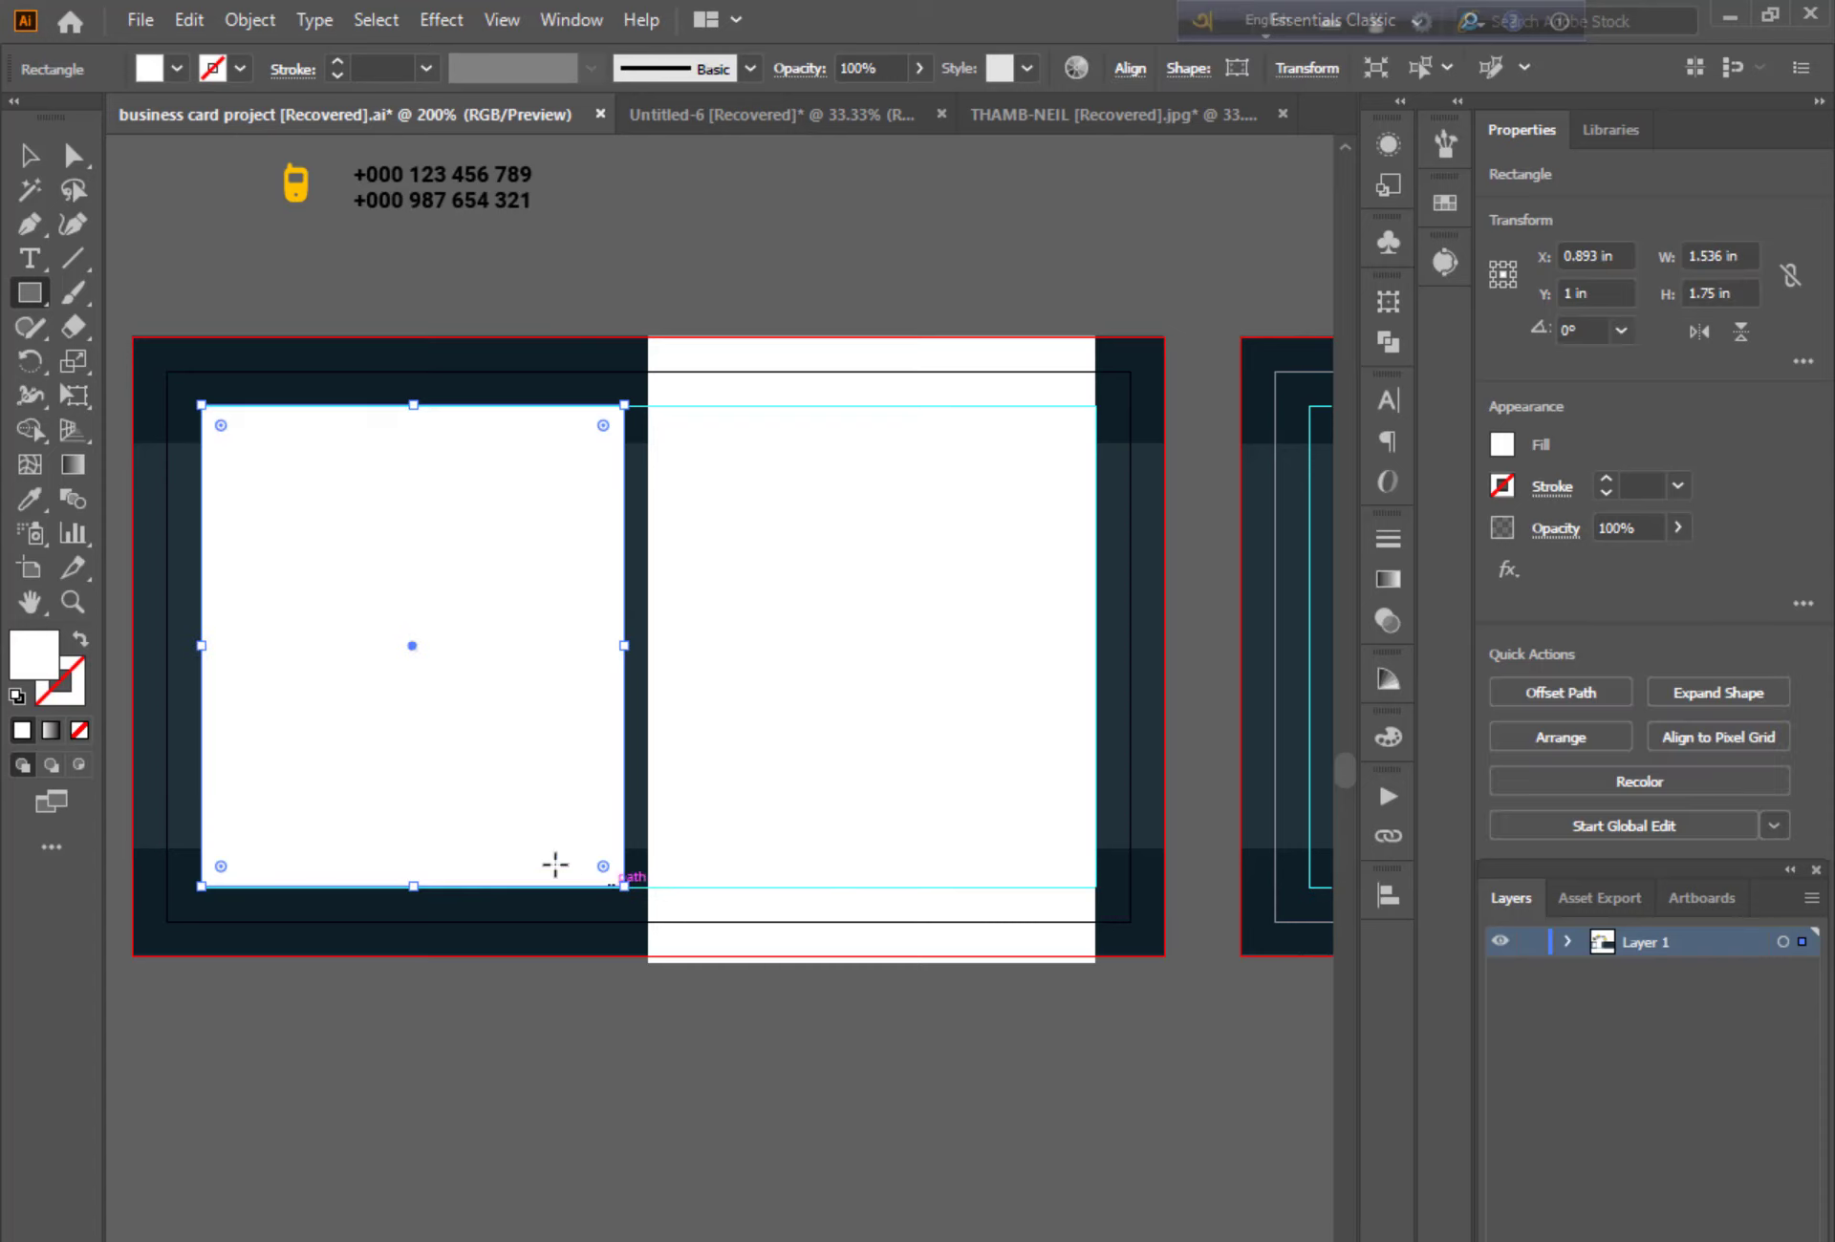
pyautogui.click(79, 643)
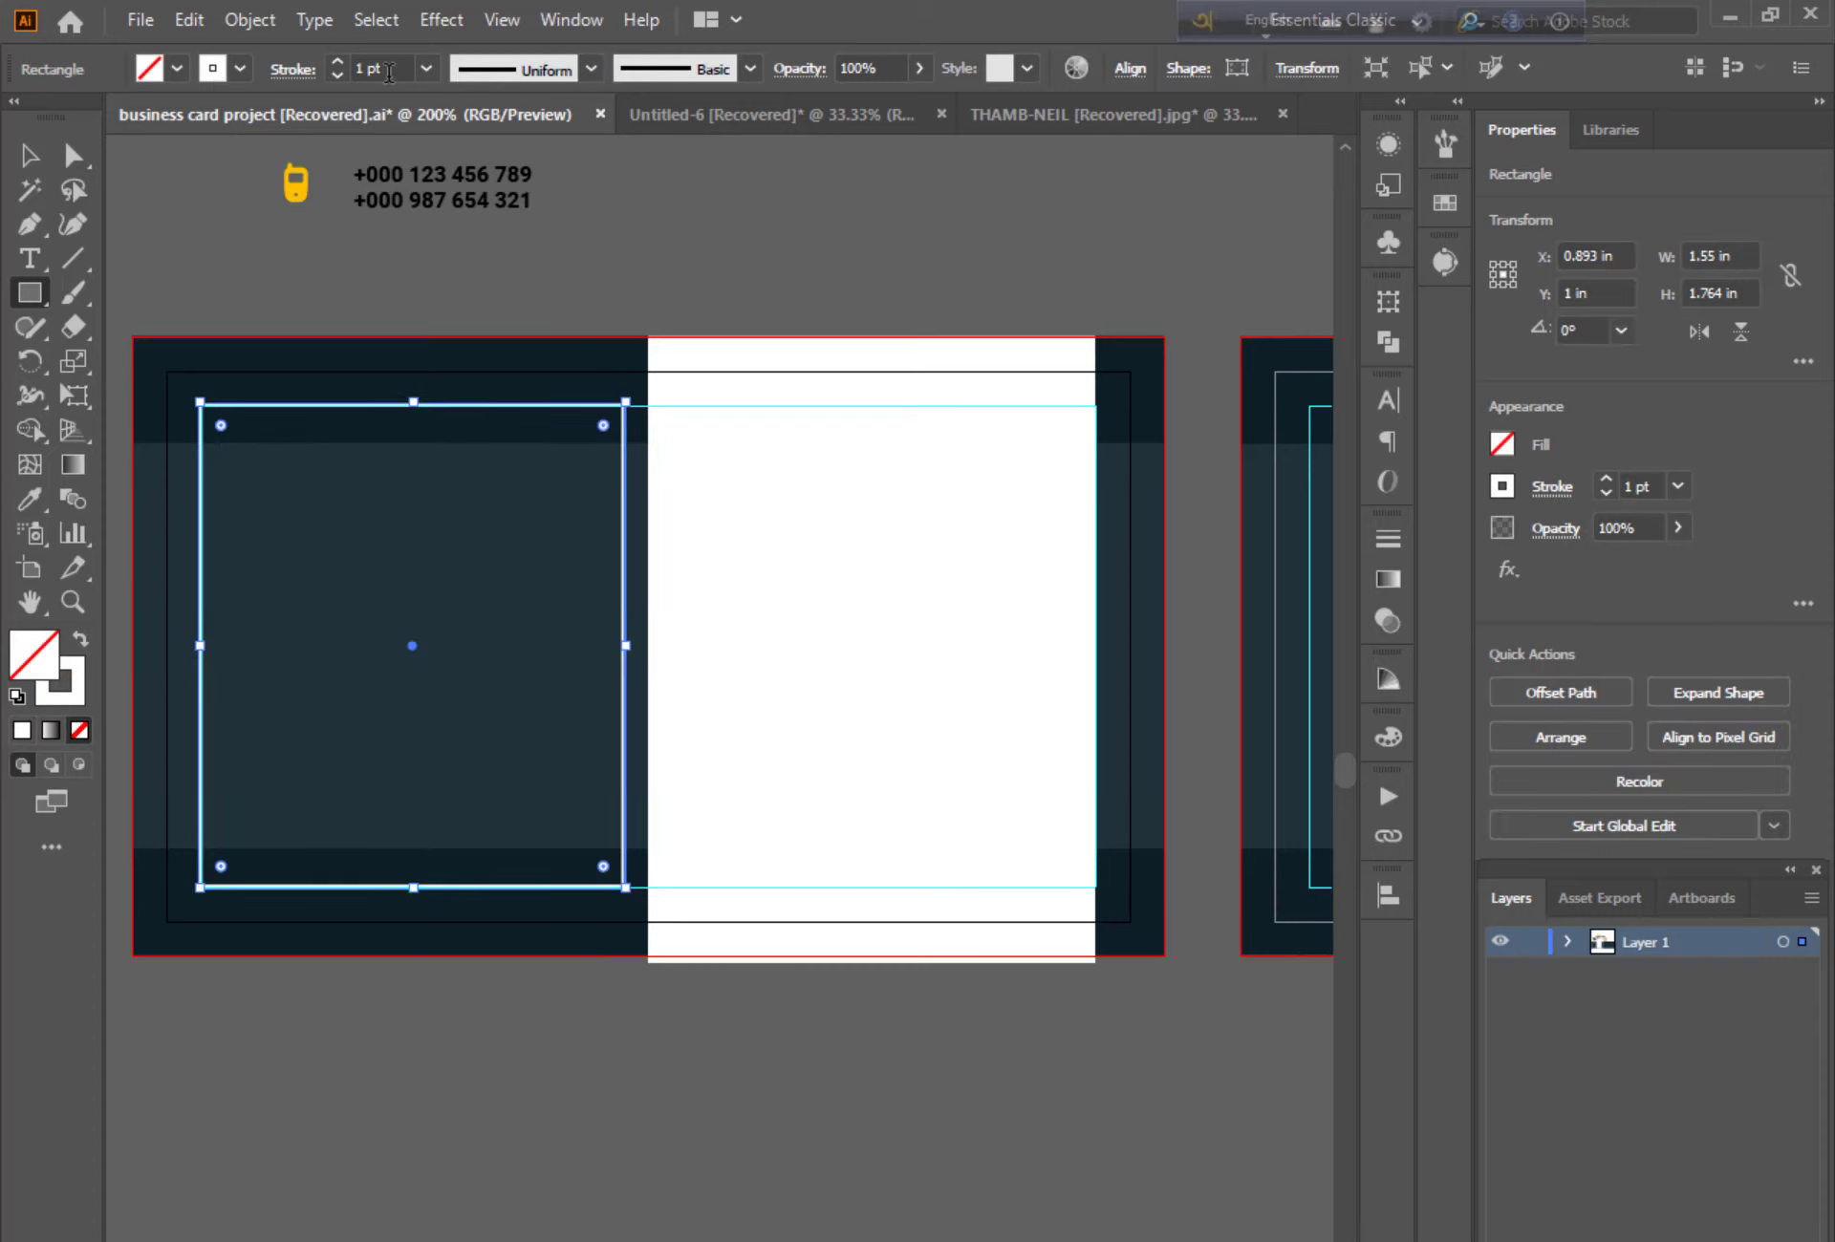
pyautogui.press('Up')
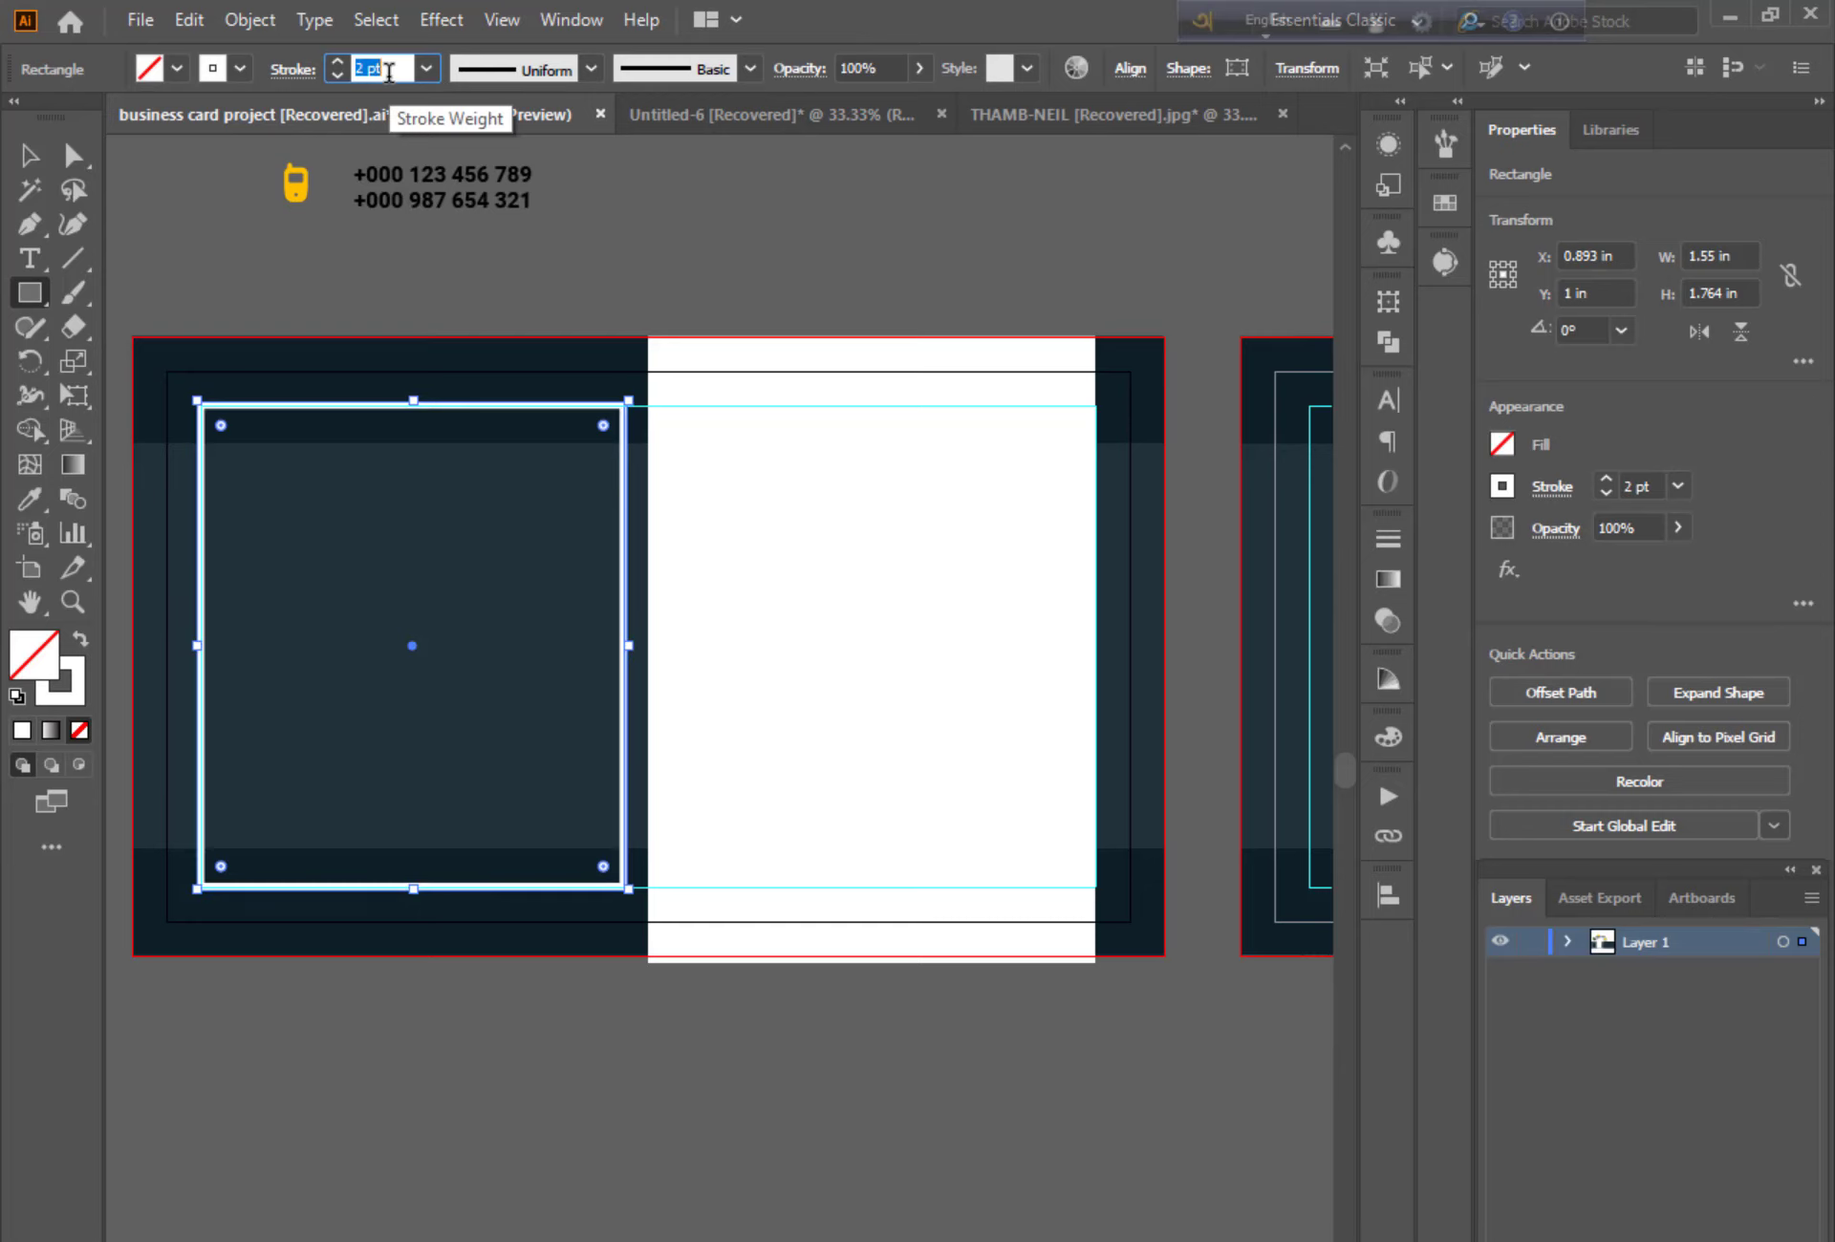
pyautogui.press('Down')
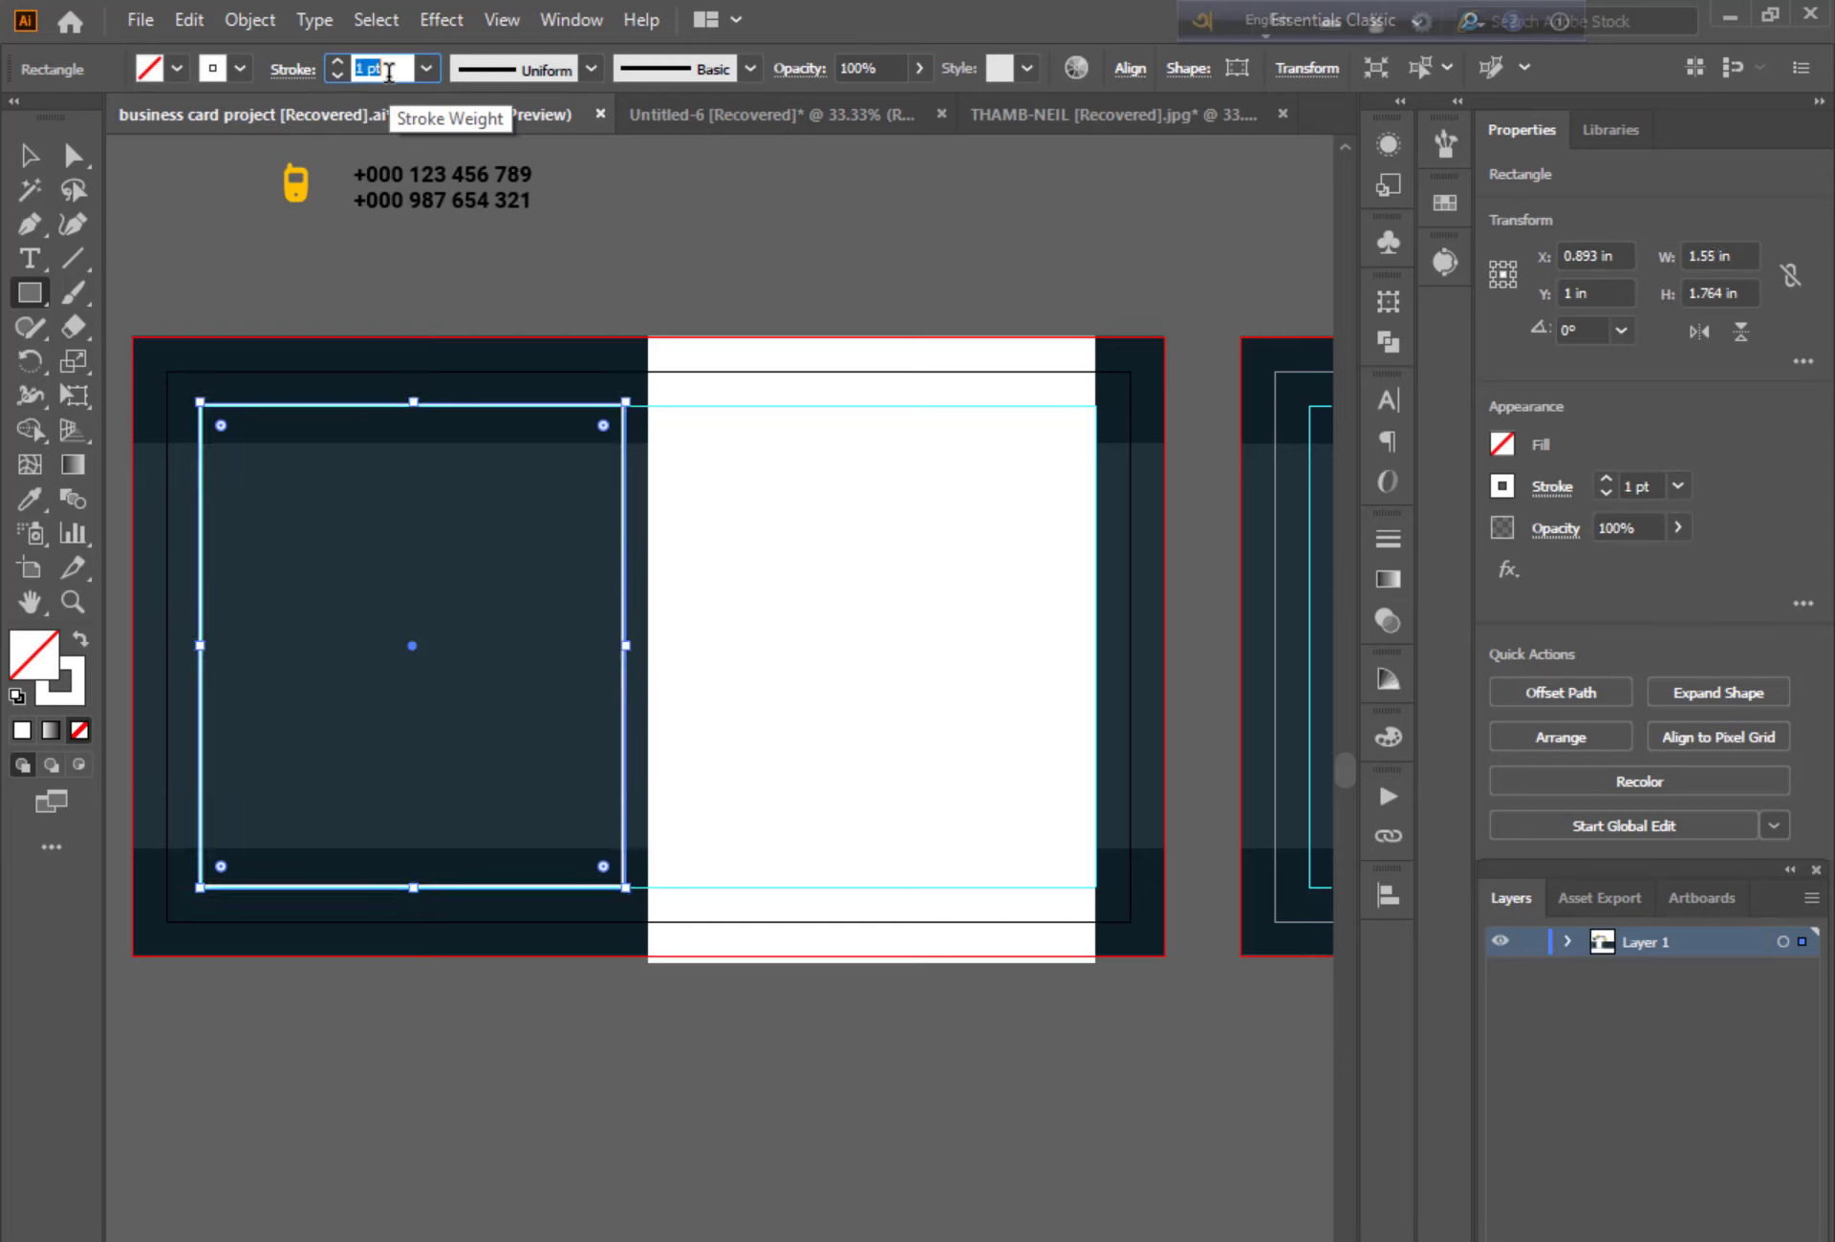
# Change the outlined rectangle's stroke color to dark red and deselect it
pyautogui.click(237, 65)
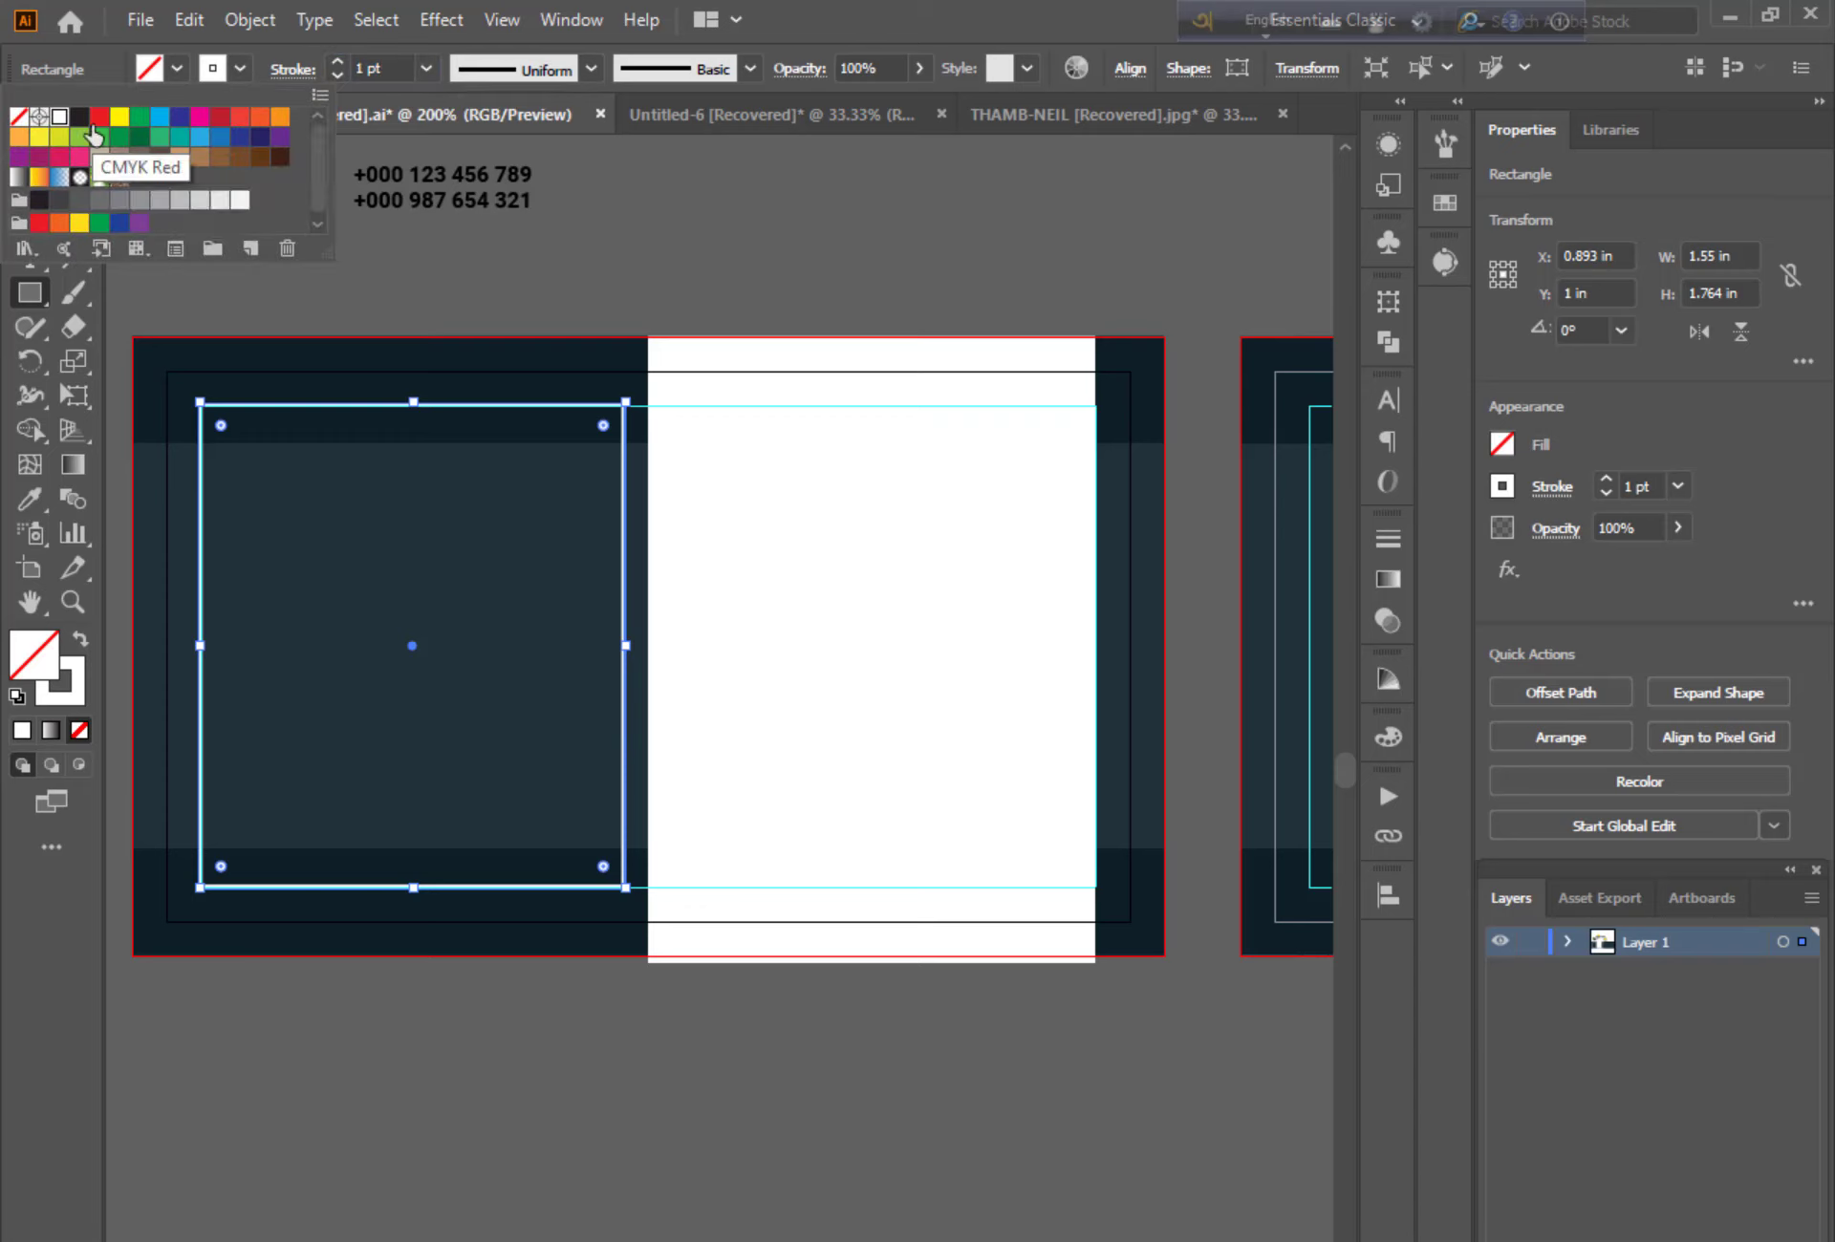
pyautogui.click(218, 118)
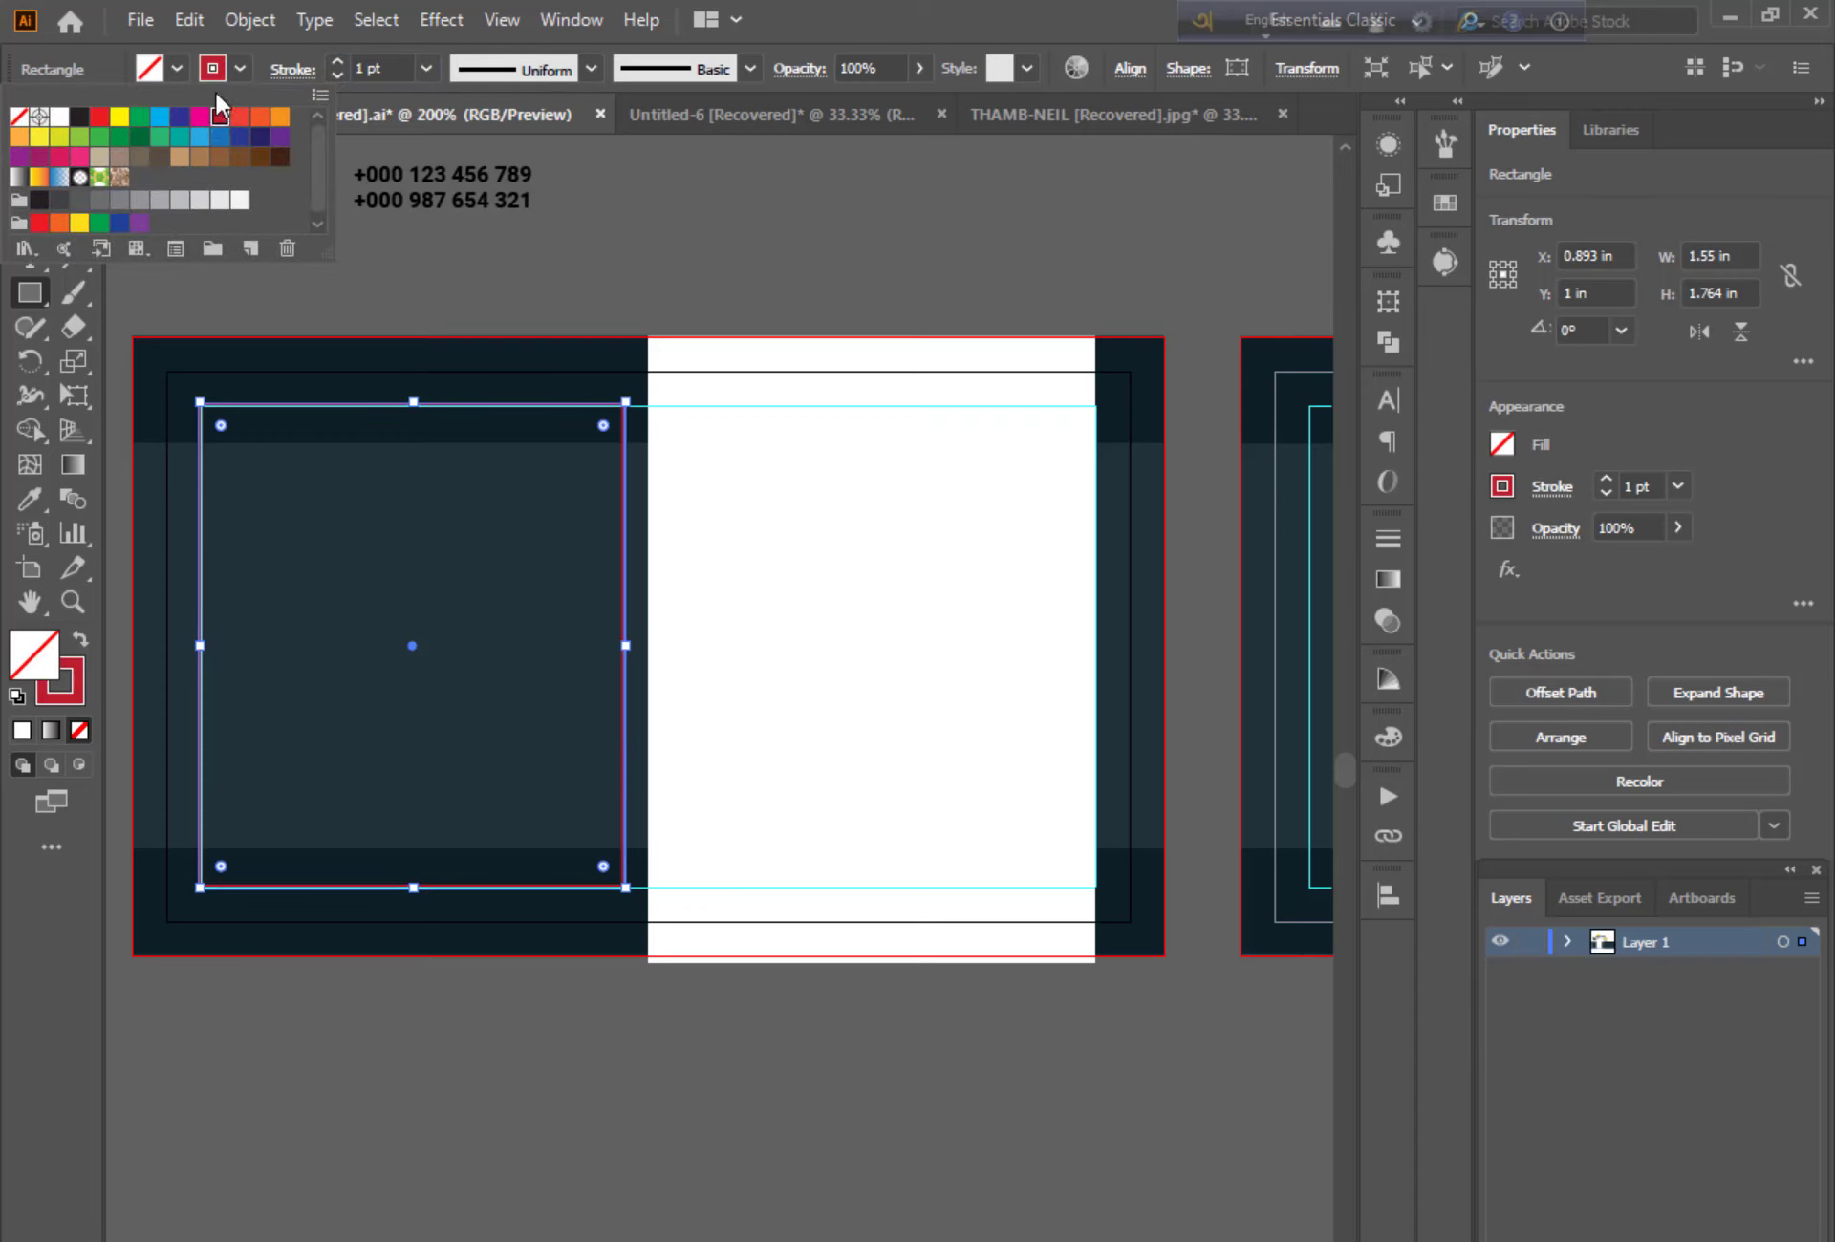
pyautogui.press('v')
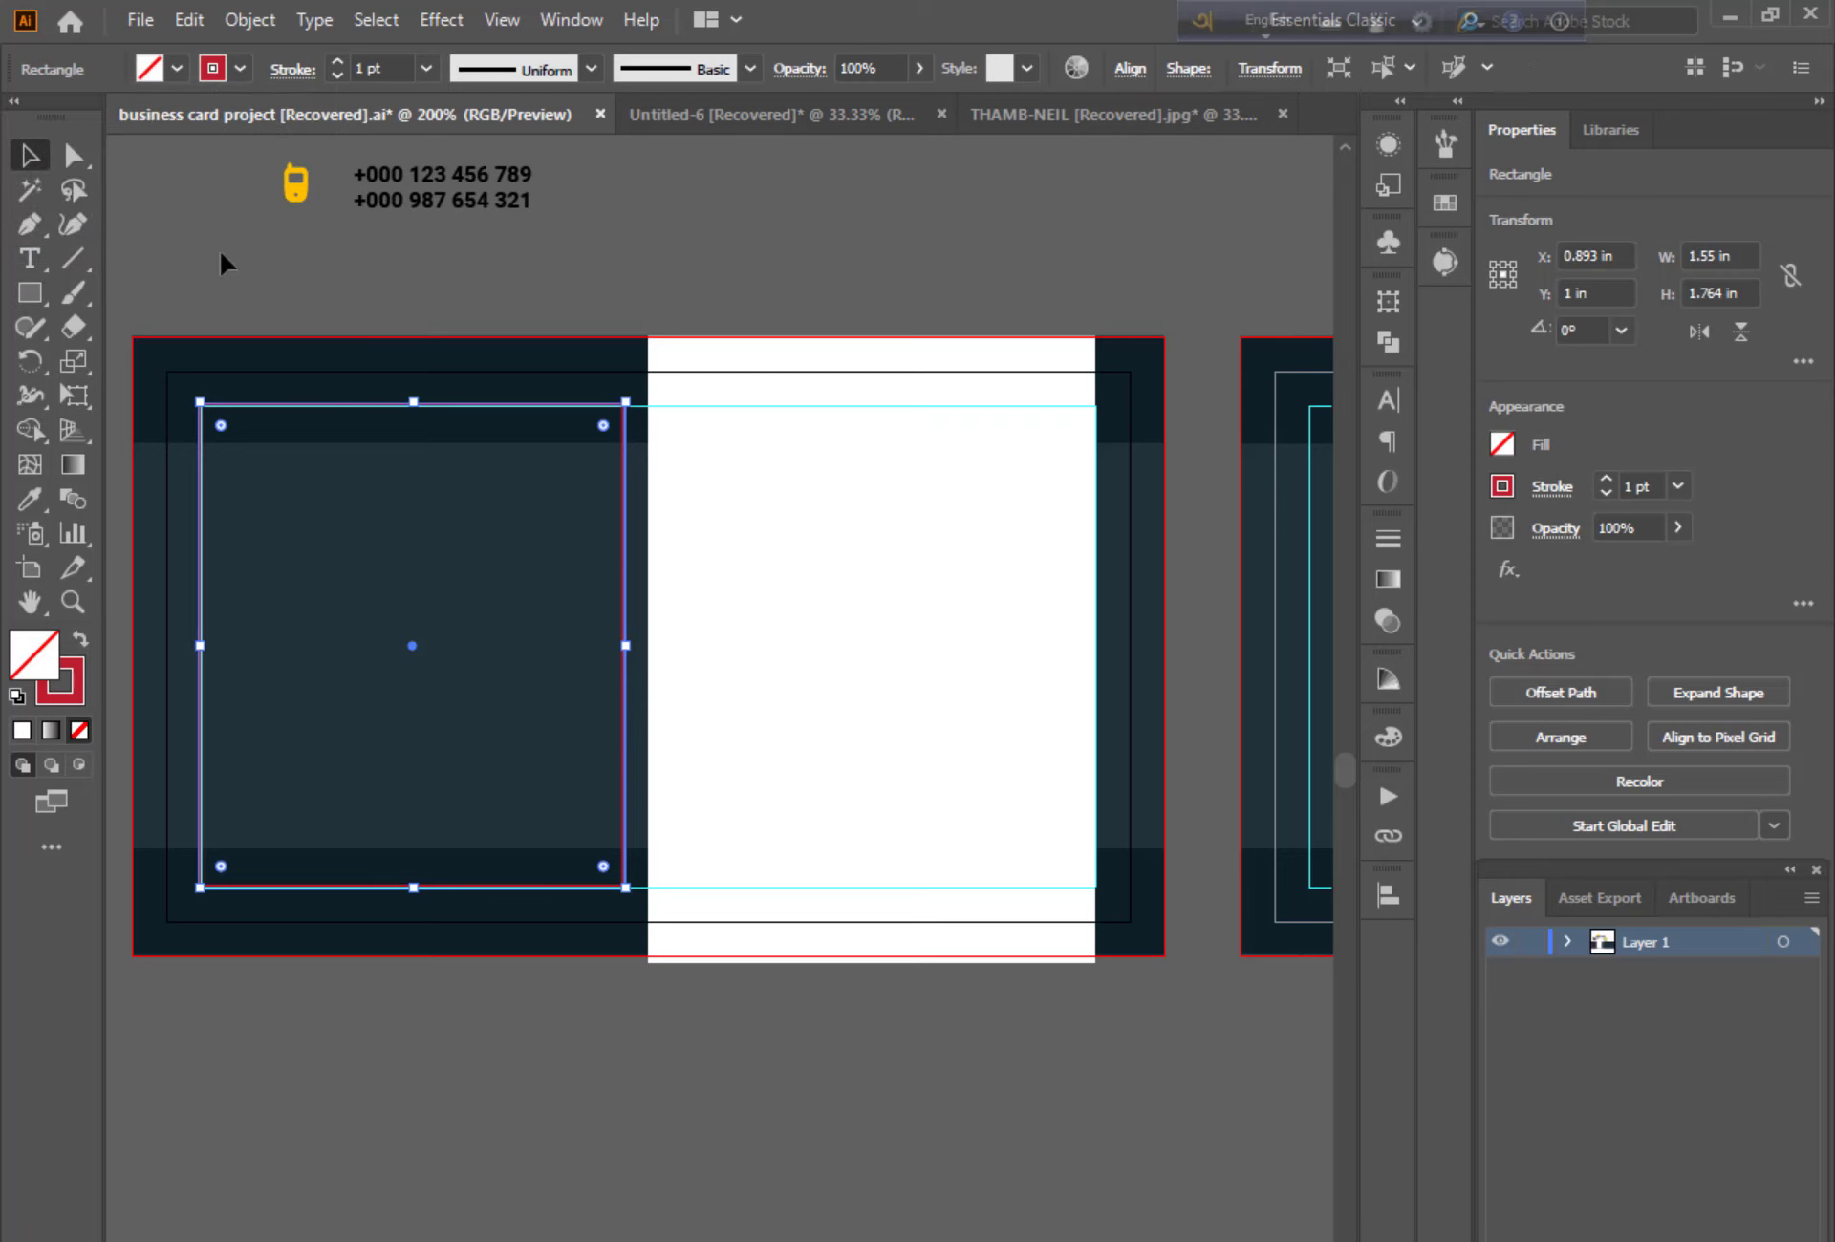
pyautogui.click(221, 256)
# Hide the guides and send the red outline behind the first card's lighter band
pyautogui.hotkey('ctrl', ';')
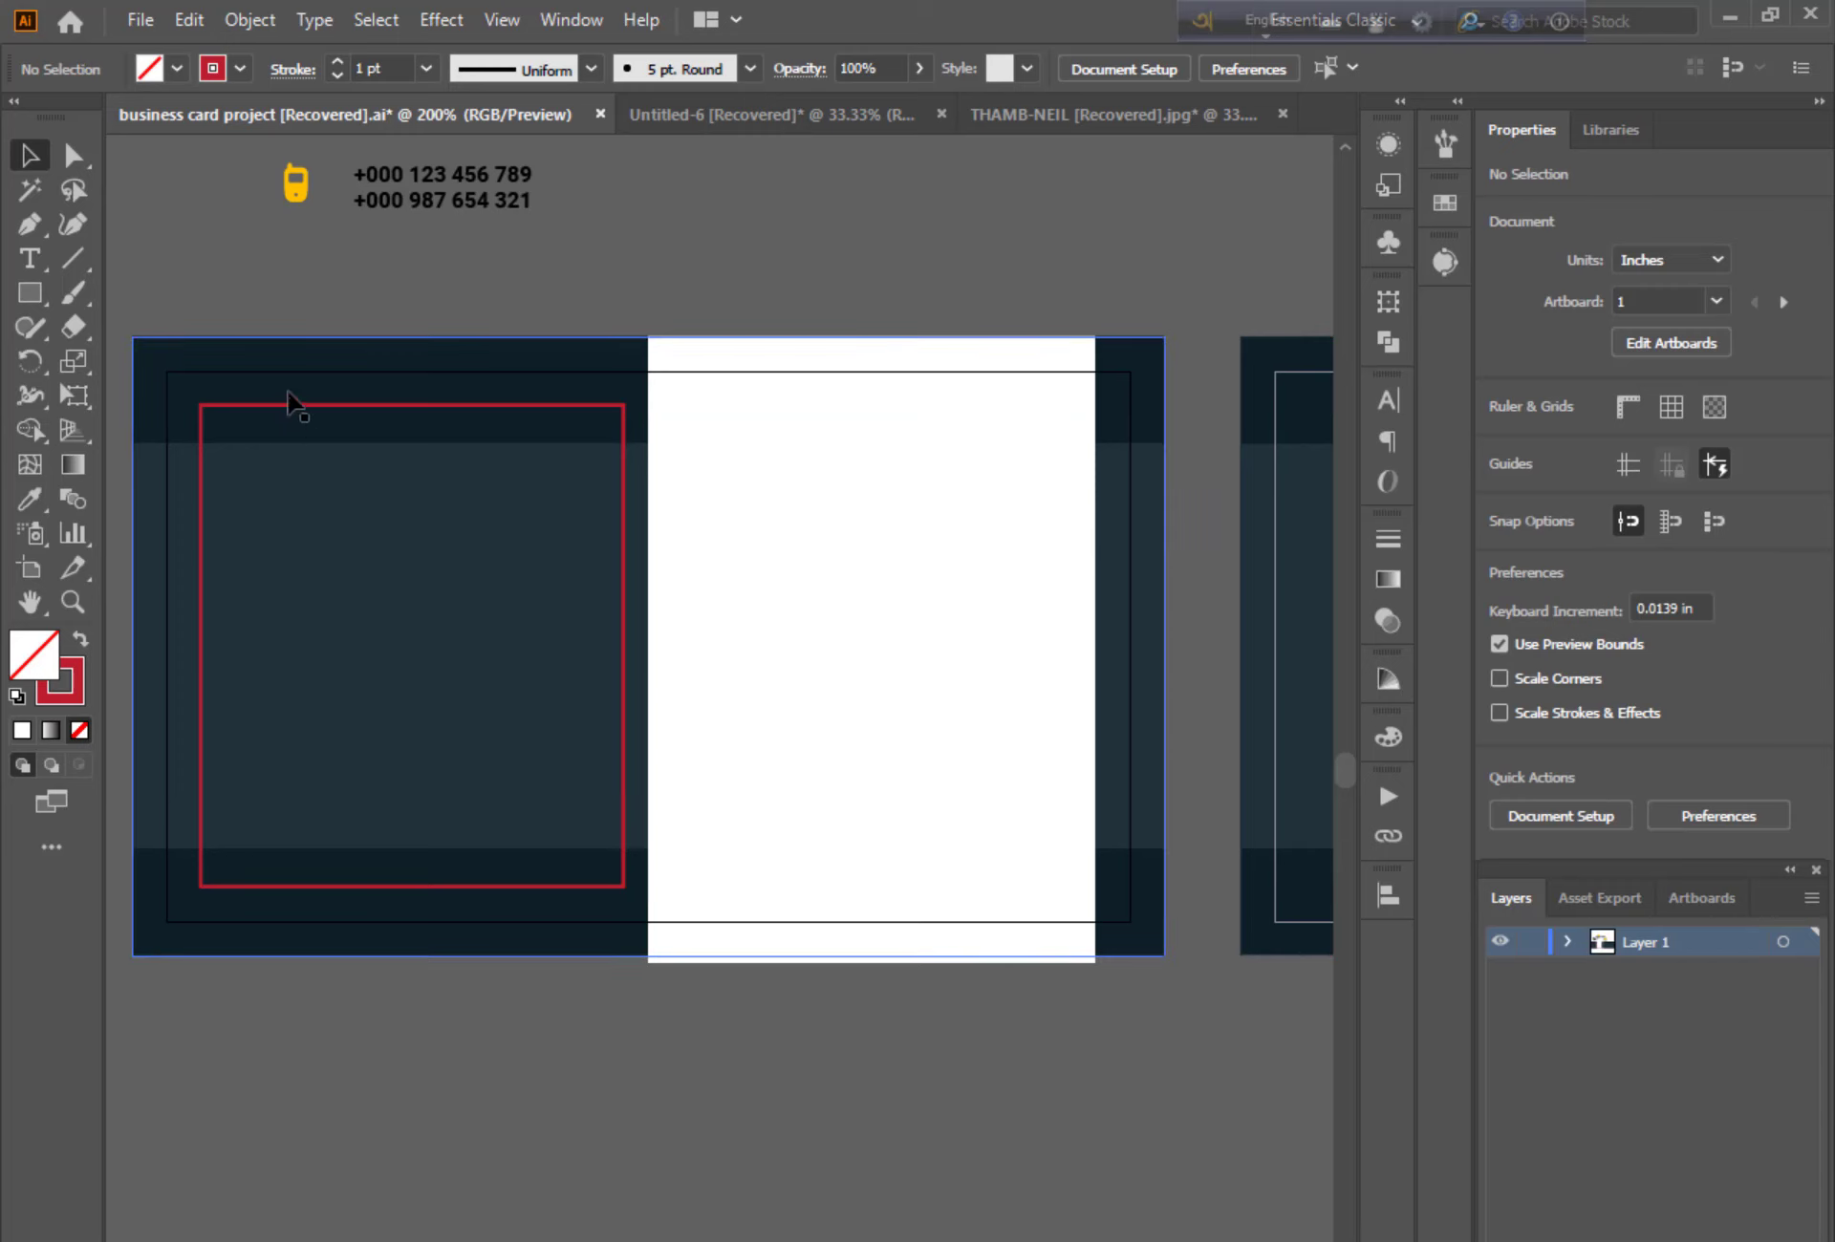
pyautogui.click(291, 747)
pyautogui.hotkey('ctrl', 'shift', 'b')
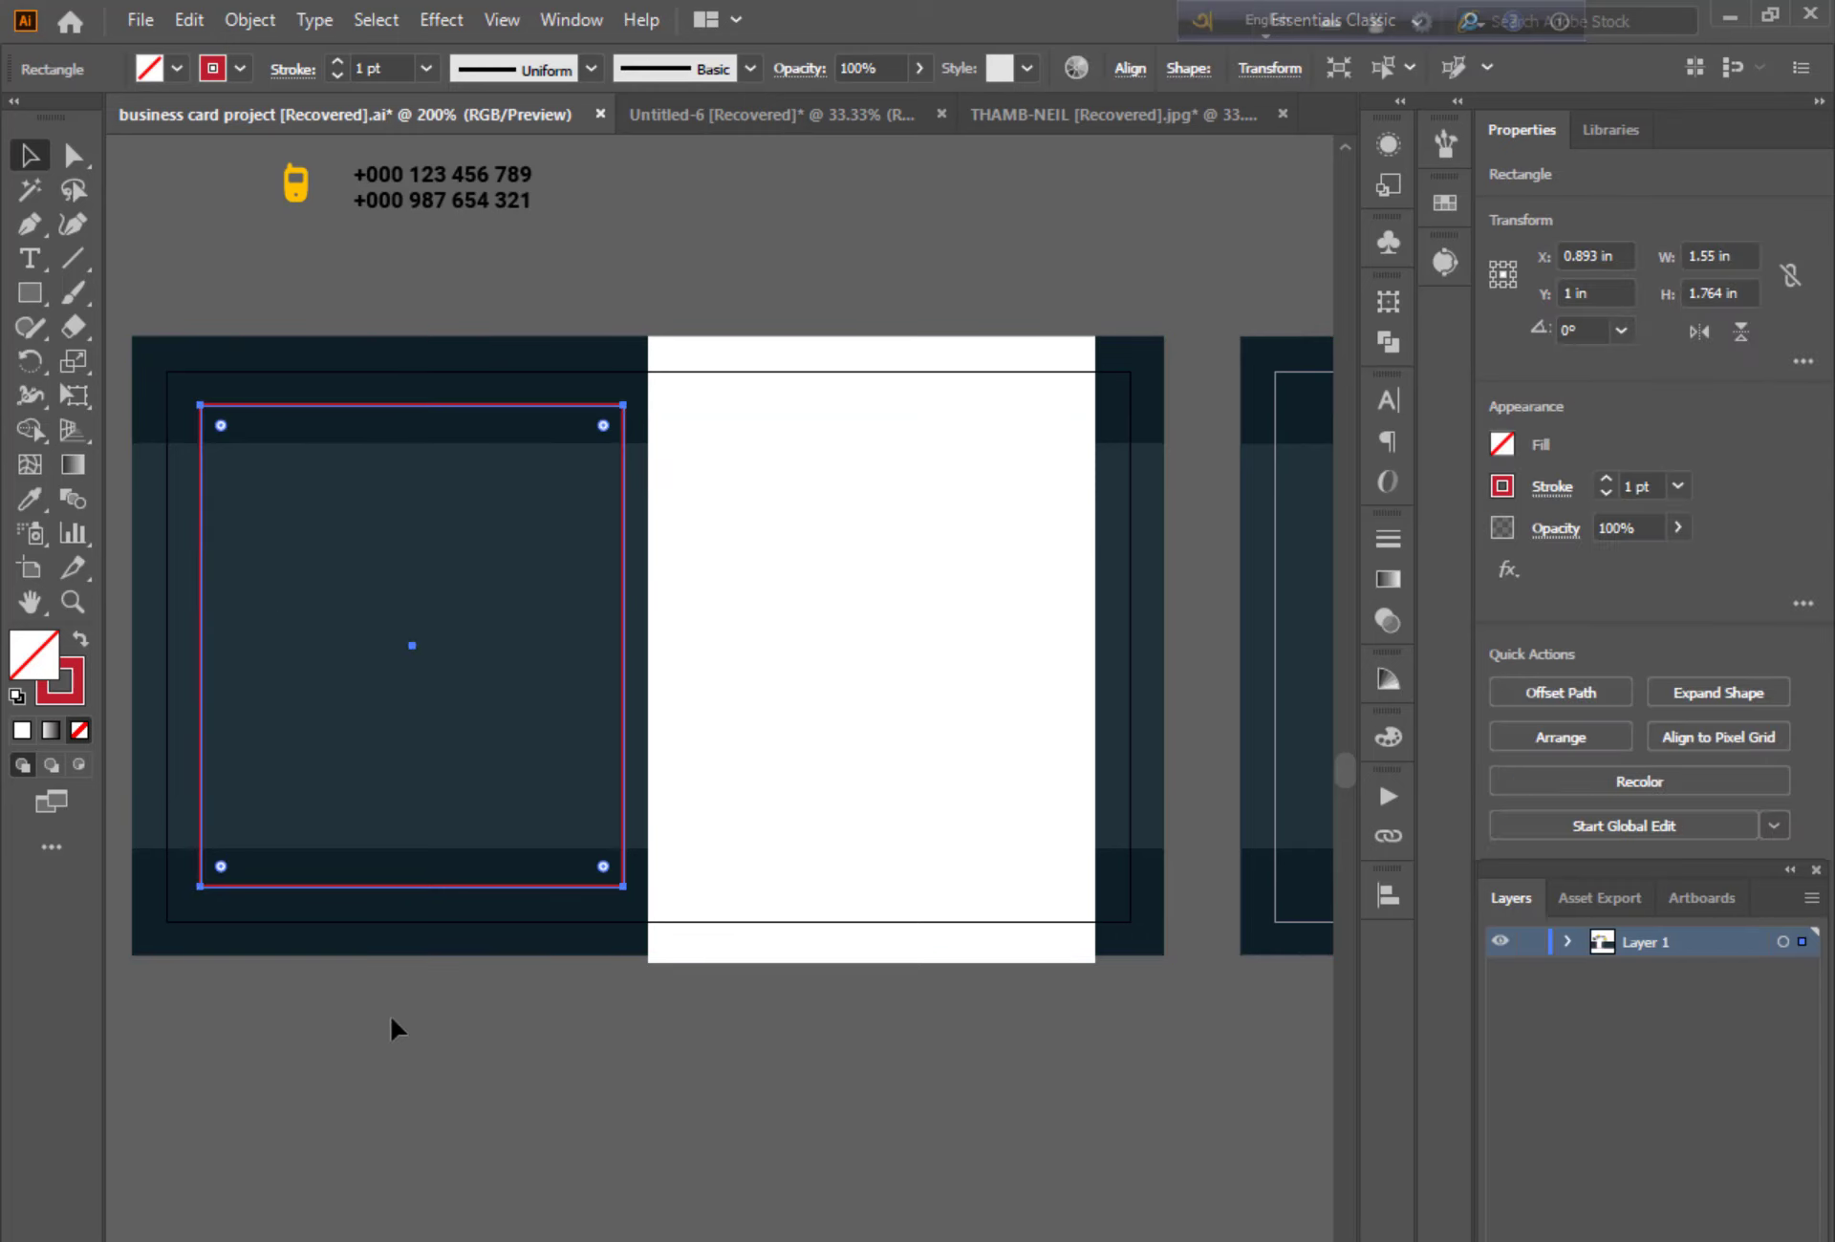
pyautogui.hotkey('ctrl', 'shift', 'b')
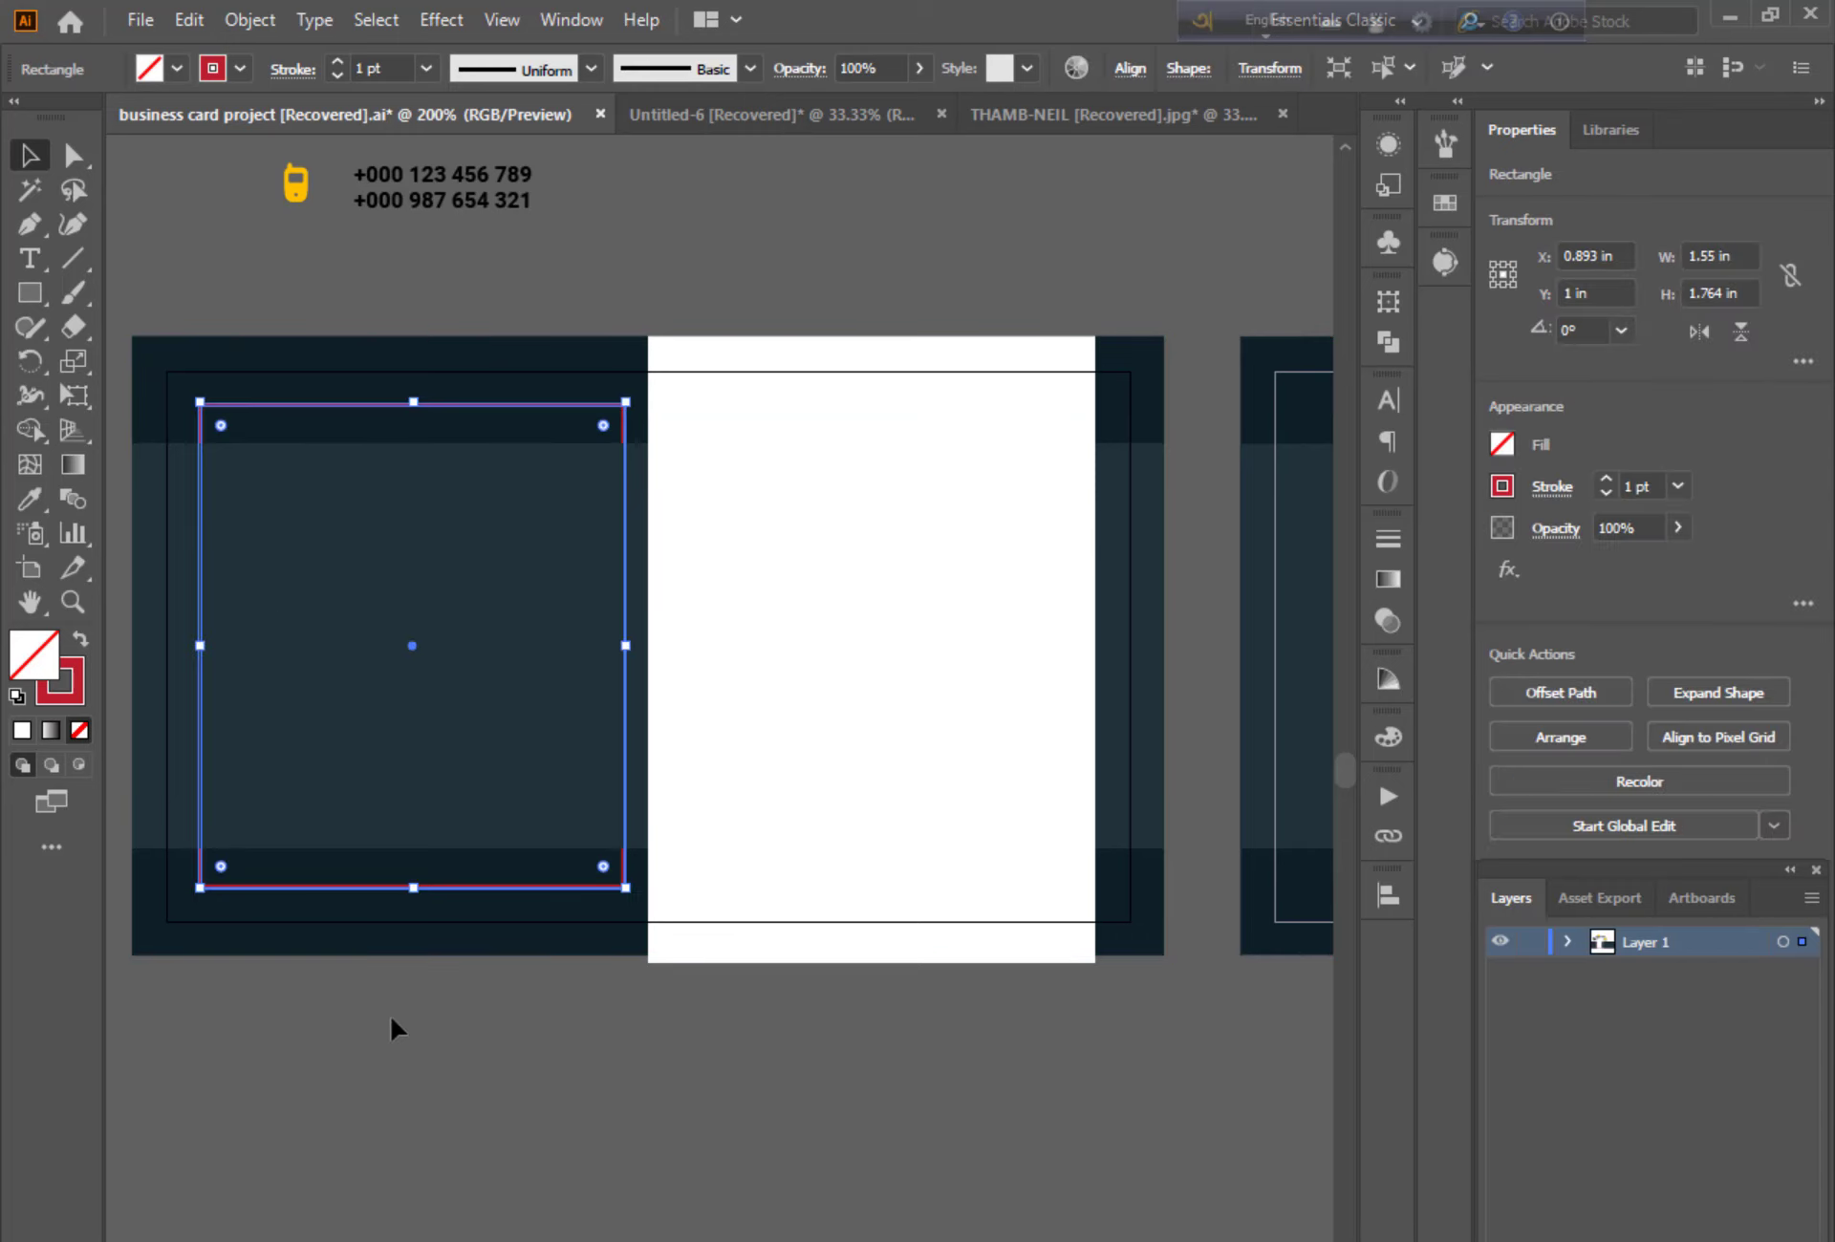
pyautogui.click(390, 1017)
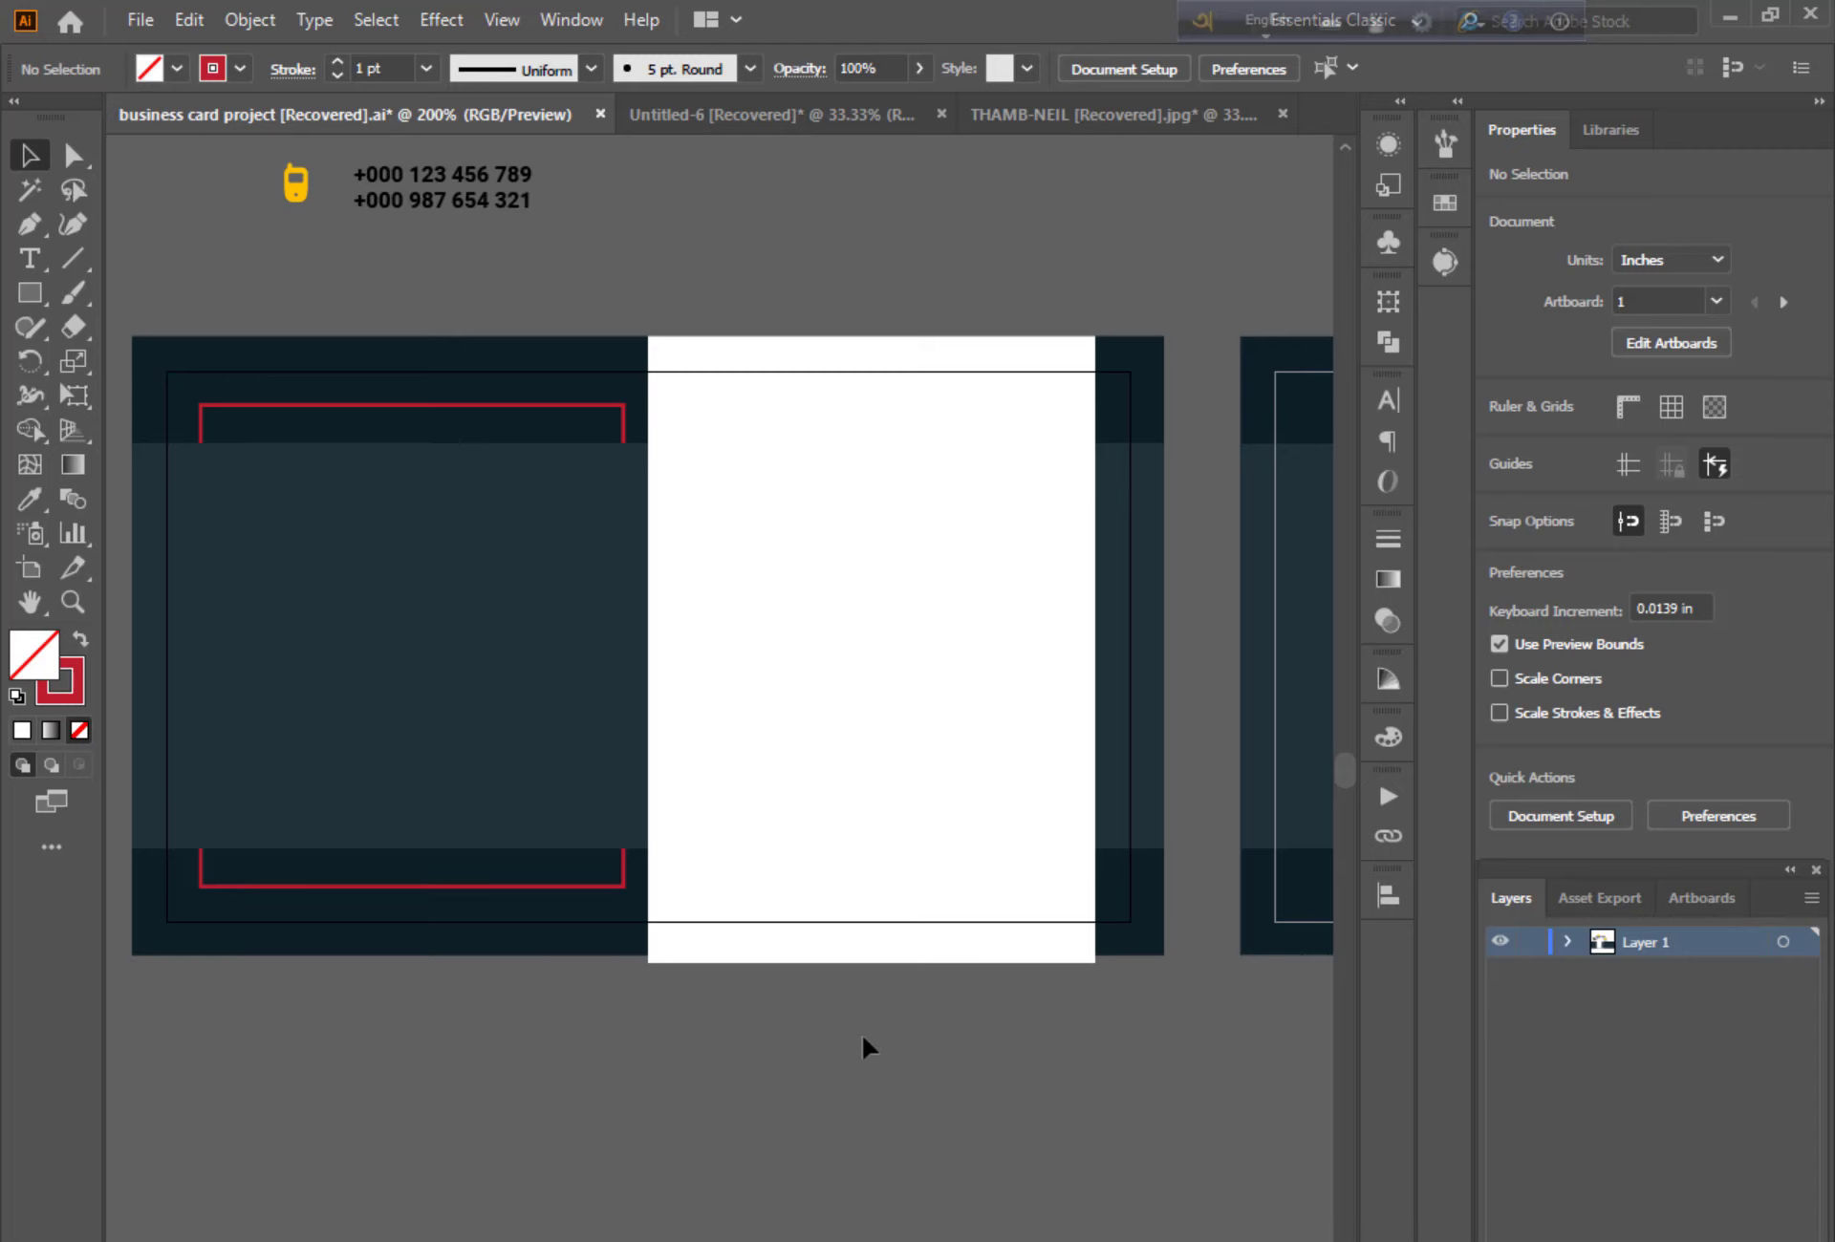
# Copy the red outline onto the left part of the second card
pyautogui.hotkey('ctrl', '-')
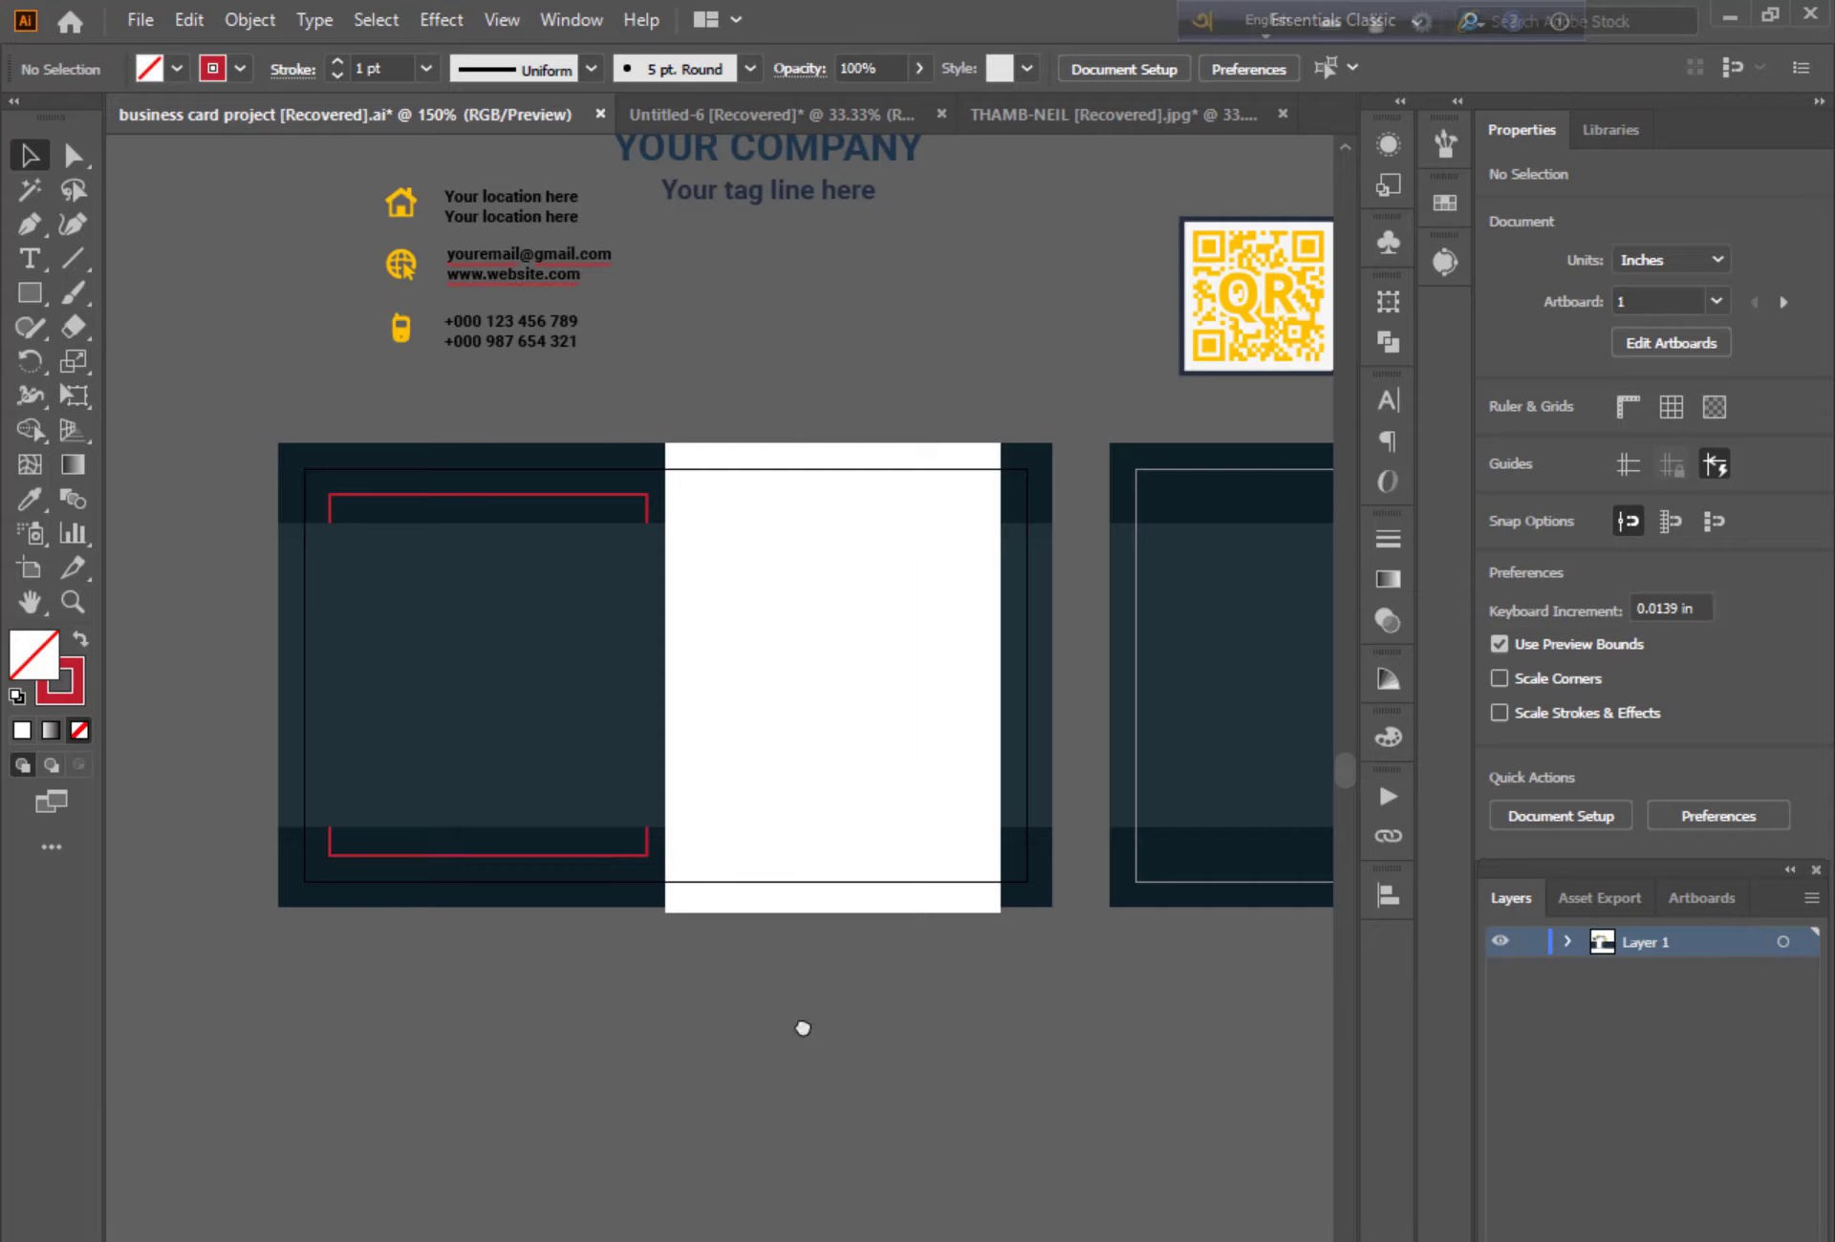
pyautogui.moveTo(799, 1024); pyautogui.dragTo(593, 993)
pyautogui.press('alt')
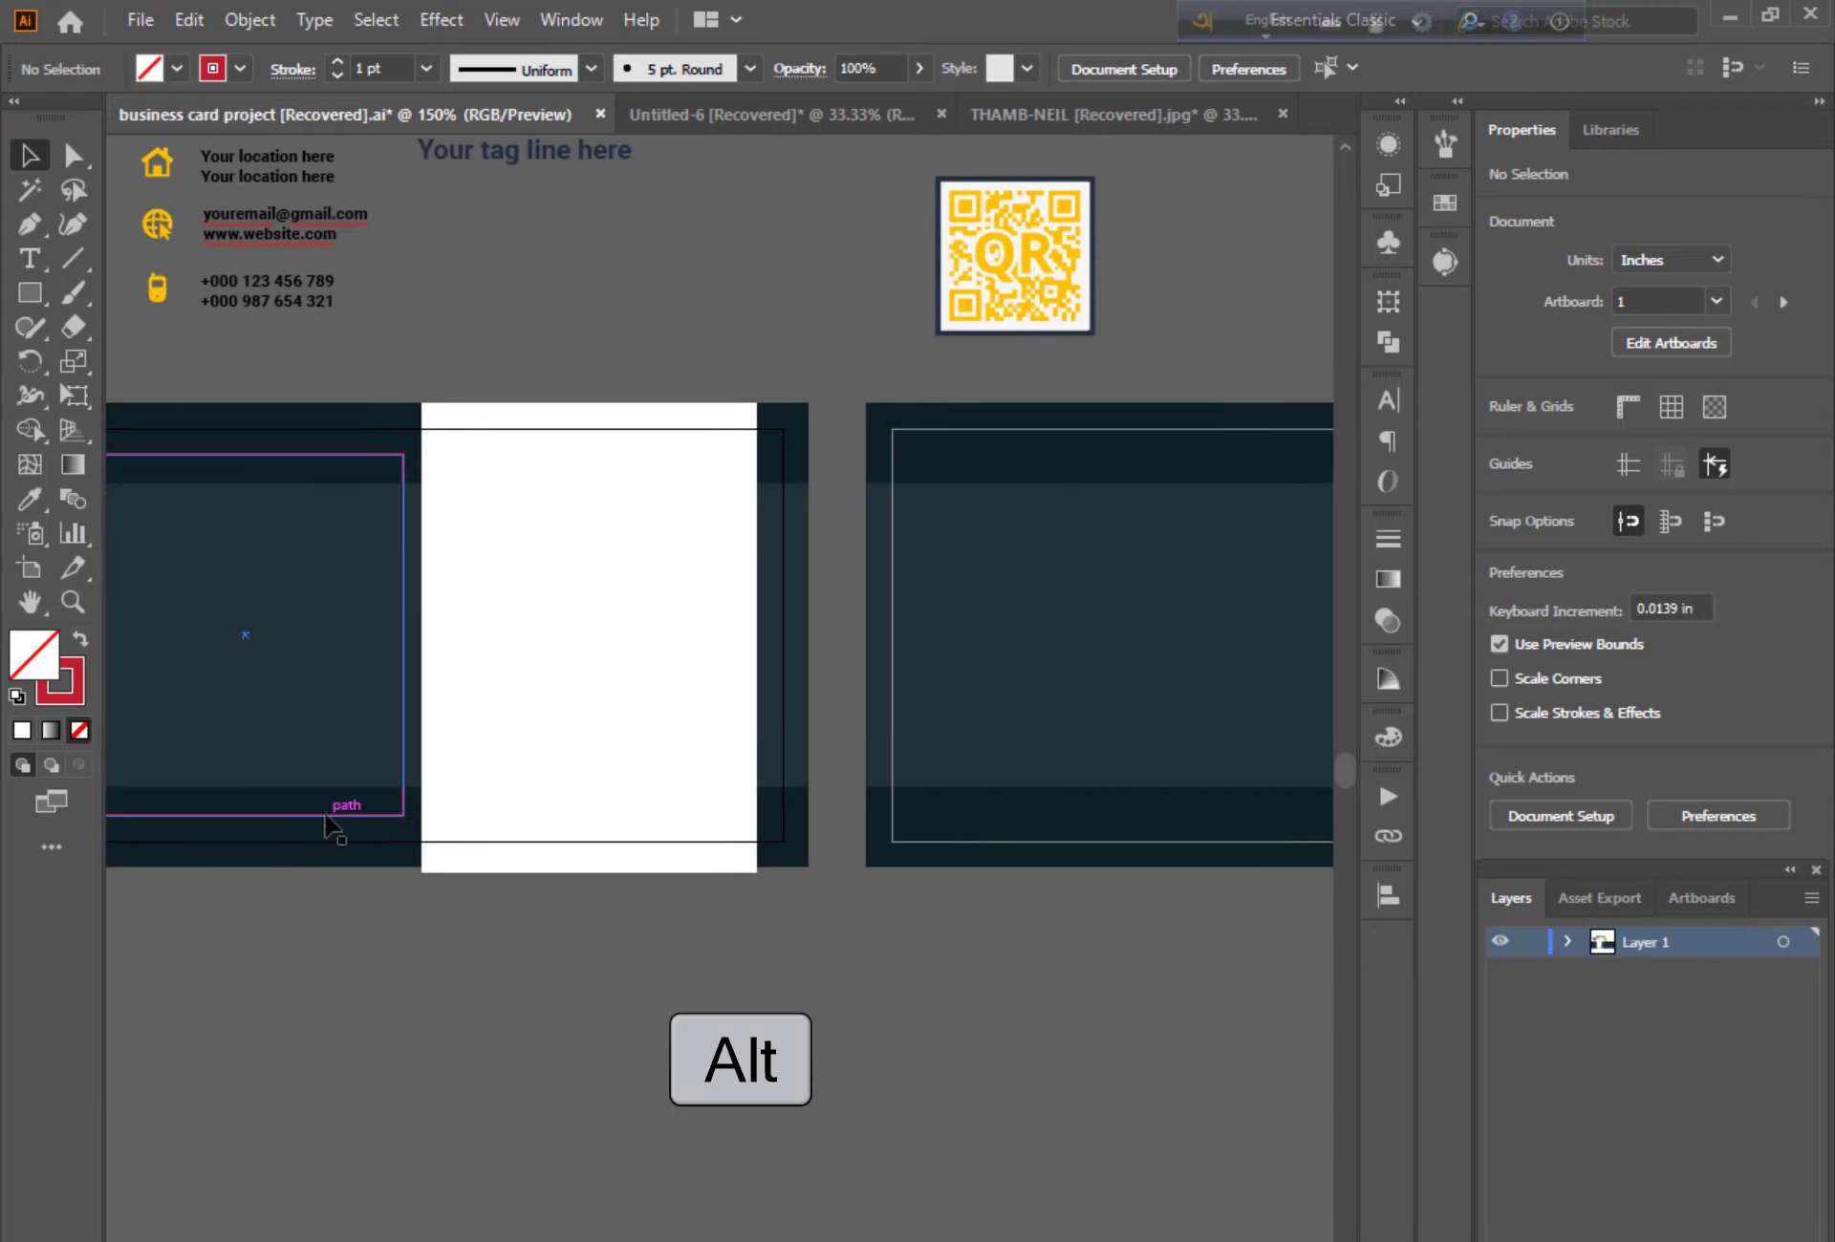
pyautogui.moveTo(325, 821); pyautogui.dragTo(1190, 779)
pyautogui.moveTo(1065, 897); pyautogui.dragTo(586, 1011)
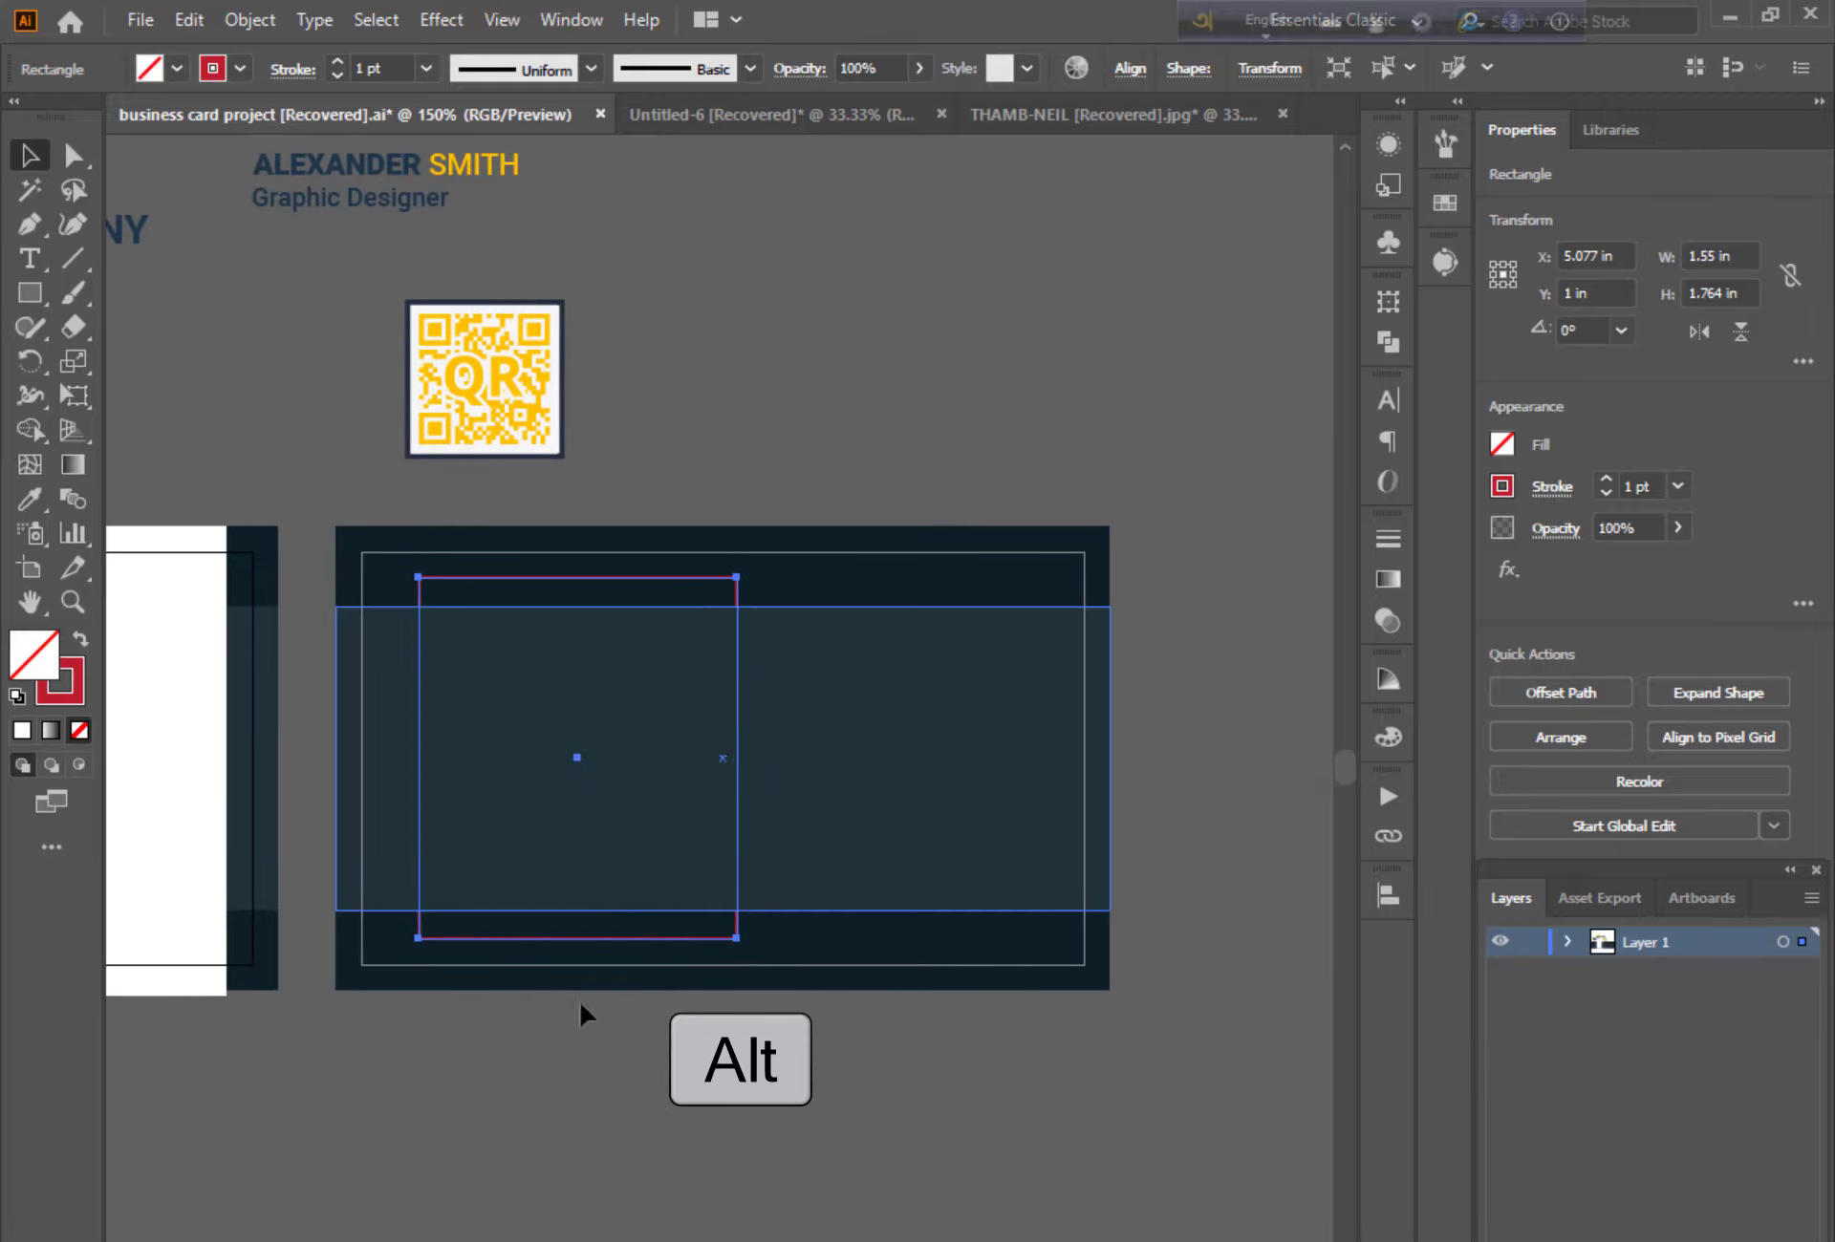
# Try to center the copied red outline horizontally on the artboard
pyautogui.click(1388, 894)
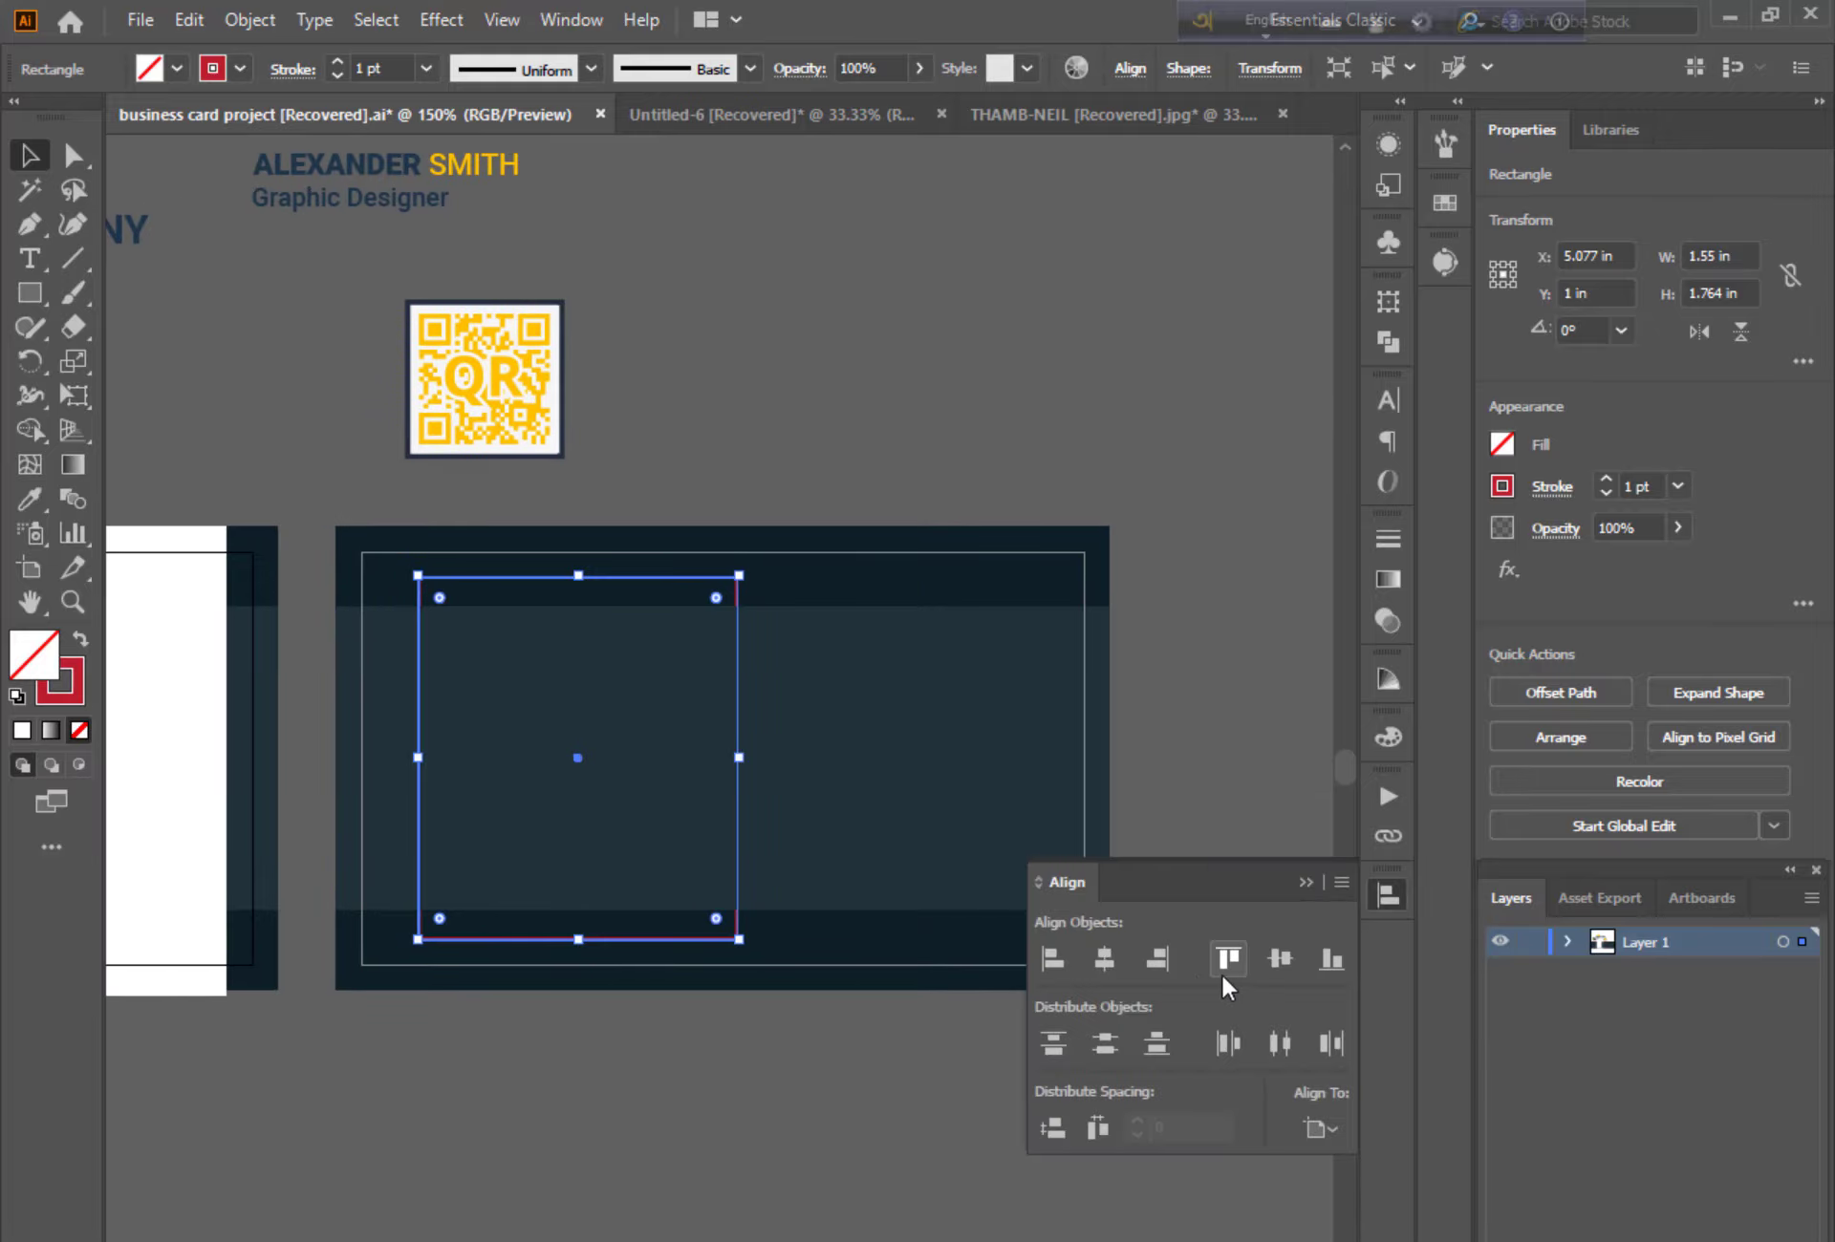
pyautogui.click(1103, 957)
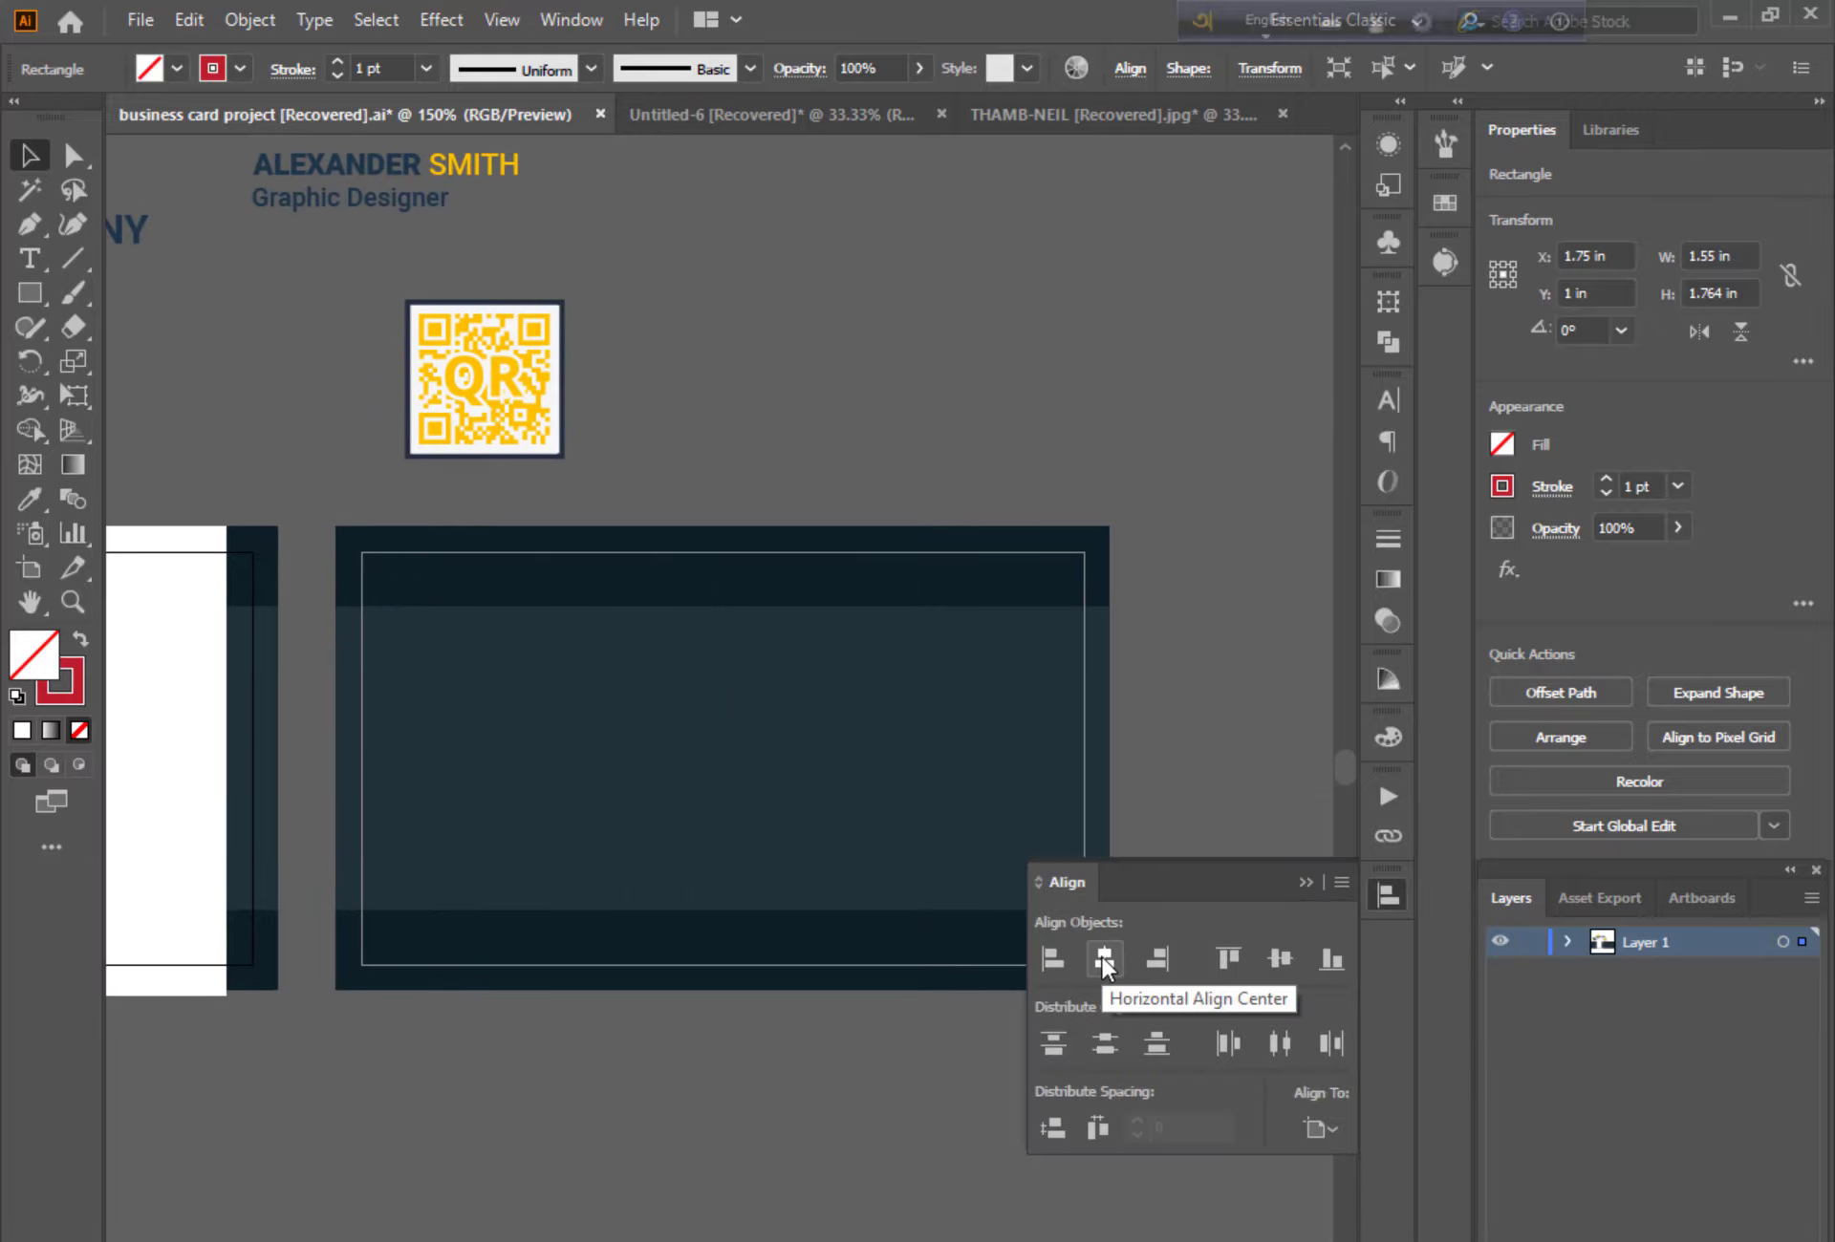
pyautogui.click(776, 1013)
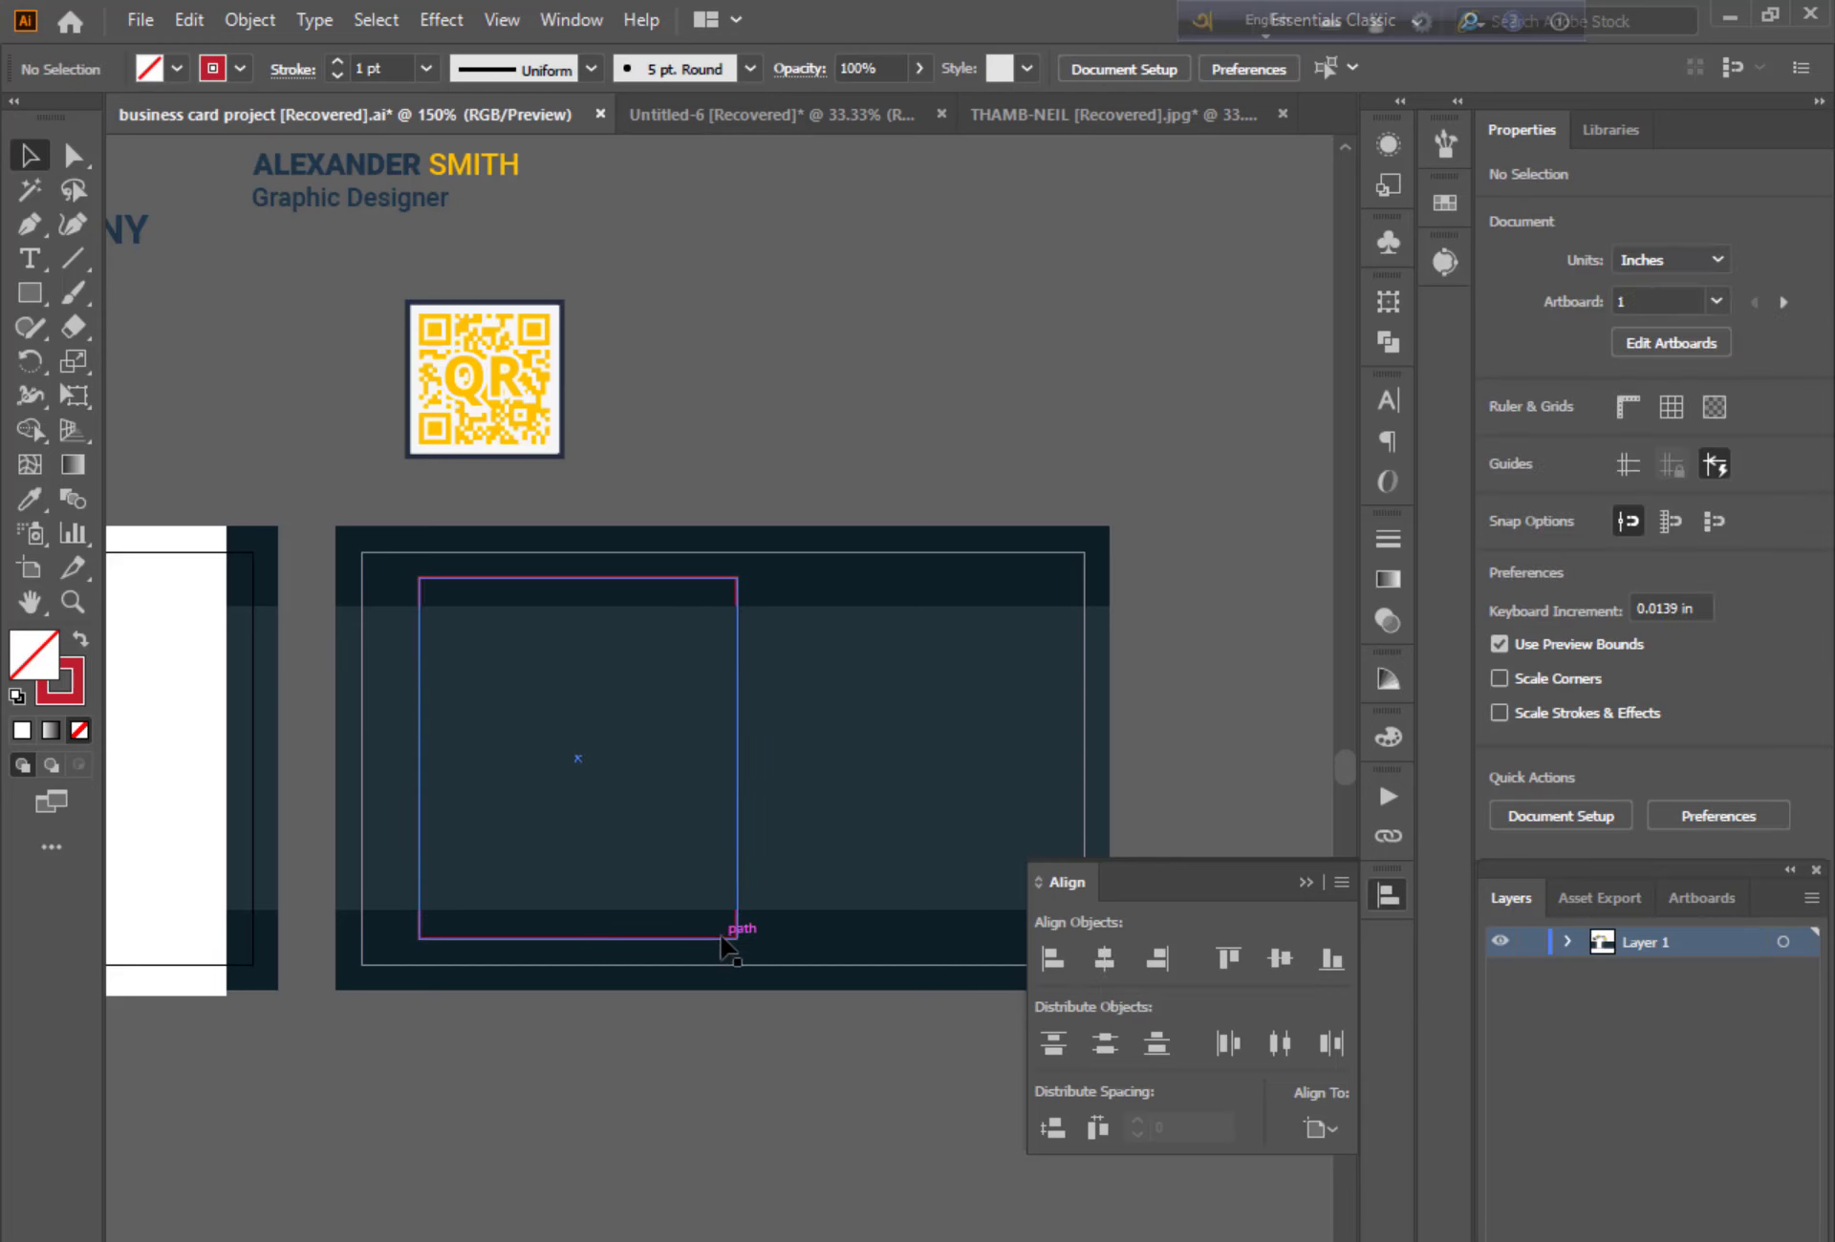
pyautogui.click(724, 946)
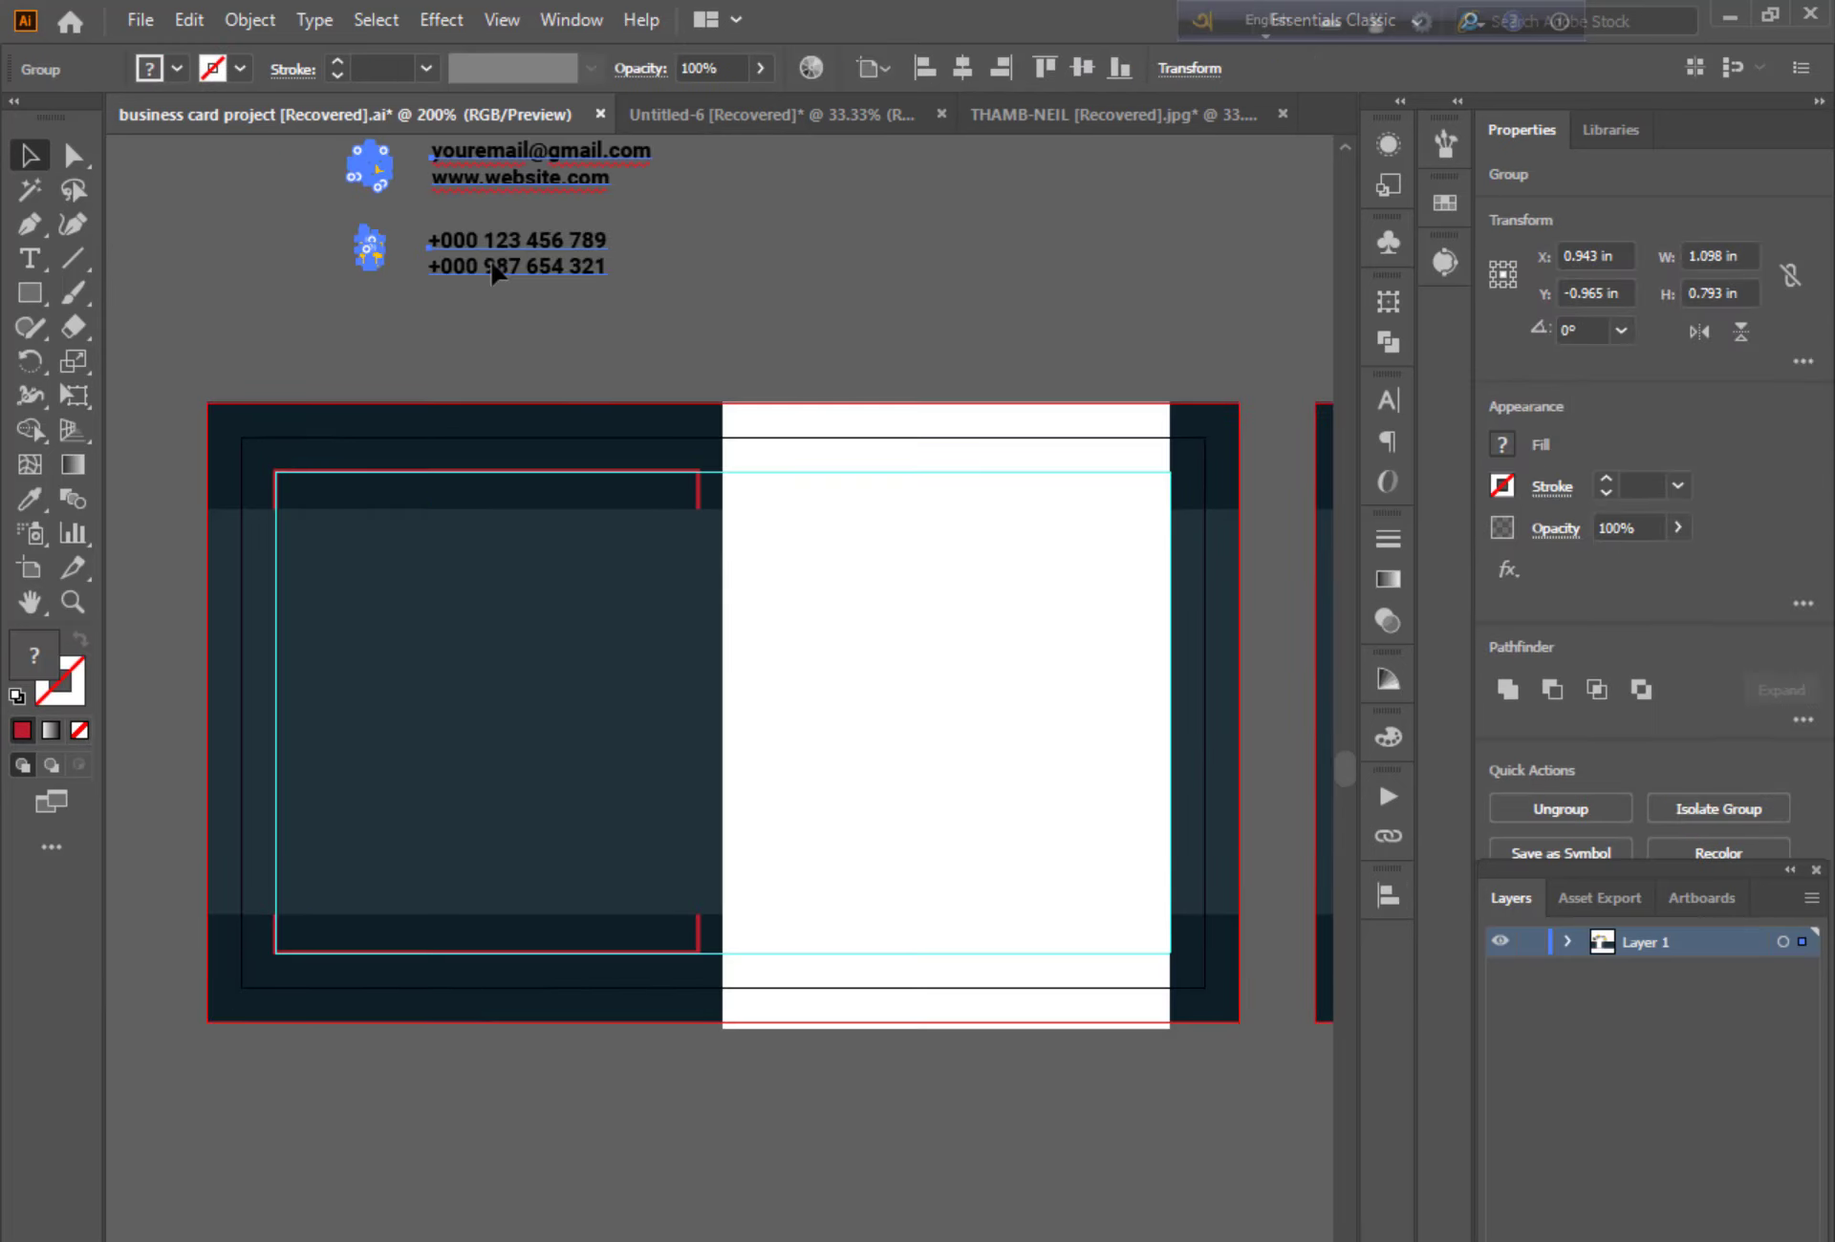
# Move the contact group onto the lower left of the first card and set its fill to ffffff
pyautogui.moveTo(495, 273); pyautogui.dragTo(417, 903)
pyautogui.doubleClick(33, 655)
pyautogui.write('ffffff')
pyautogui.press('Return')
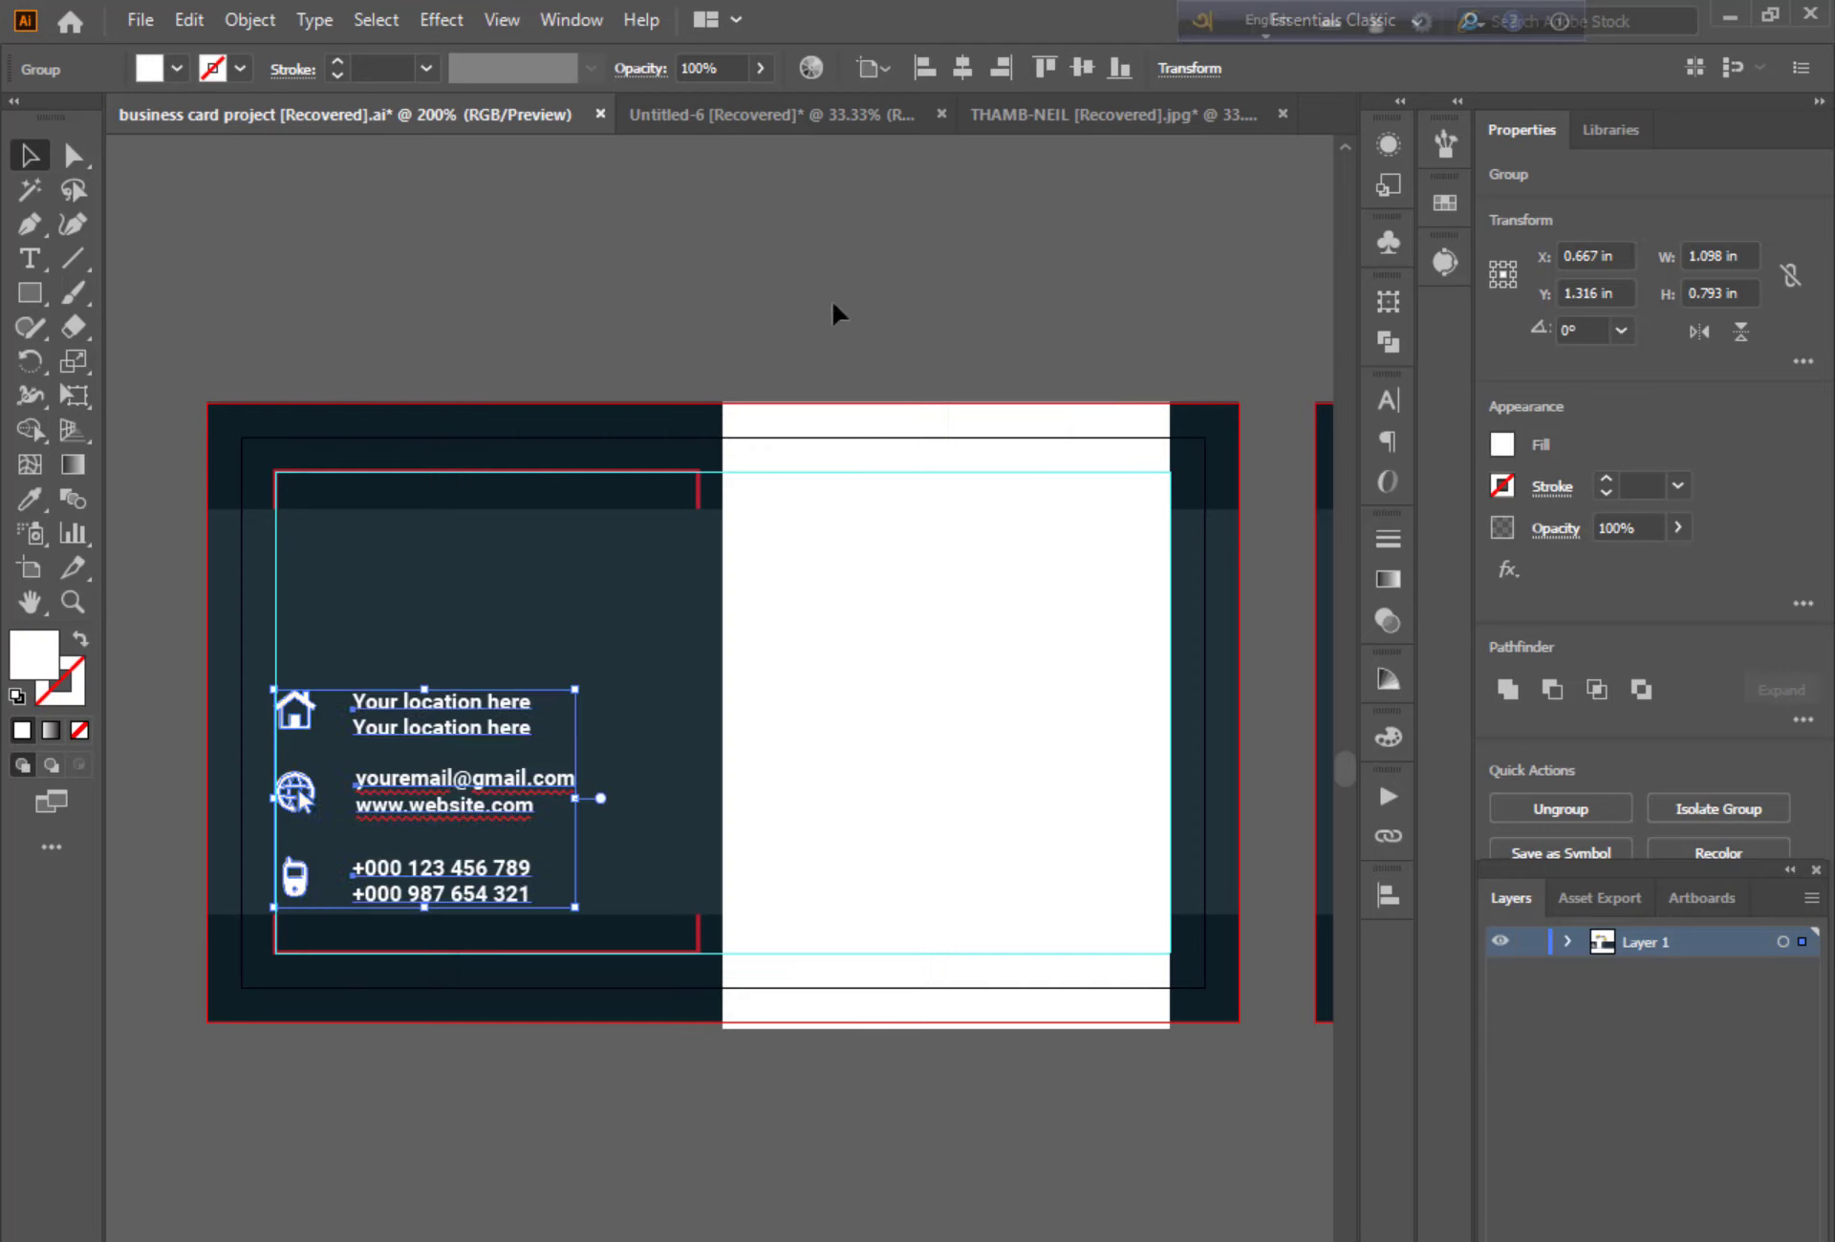
pyautogui.click(839, 311)
# Isolate the contact group and draw a square about 0.18 in wide around the house icon
pyautogui.scroll(8, 303, 1014)
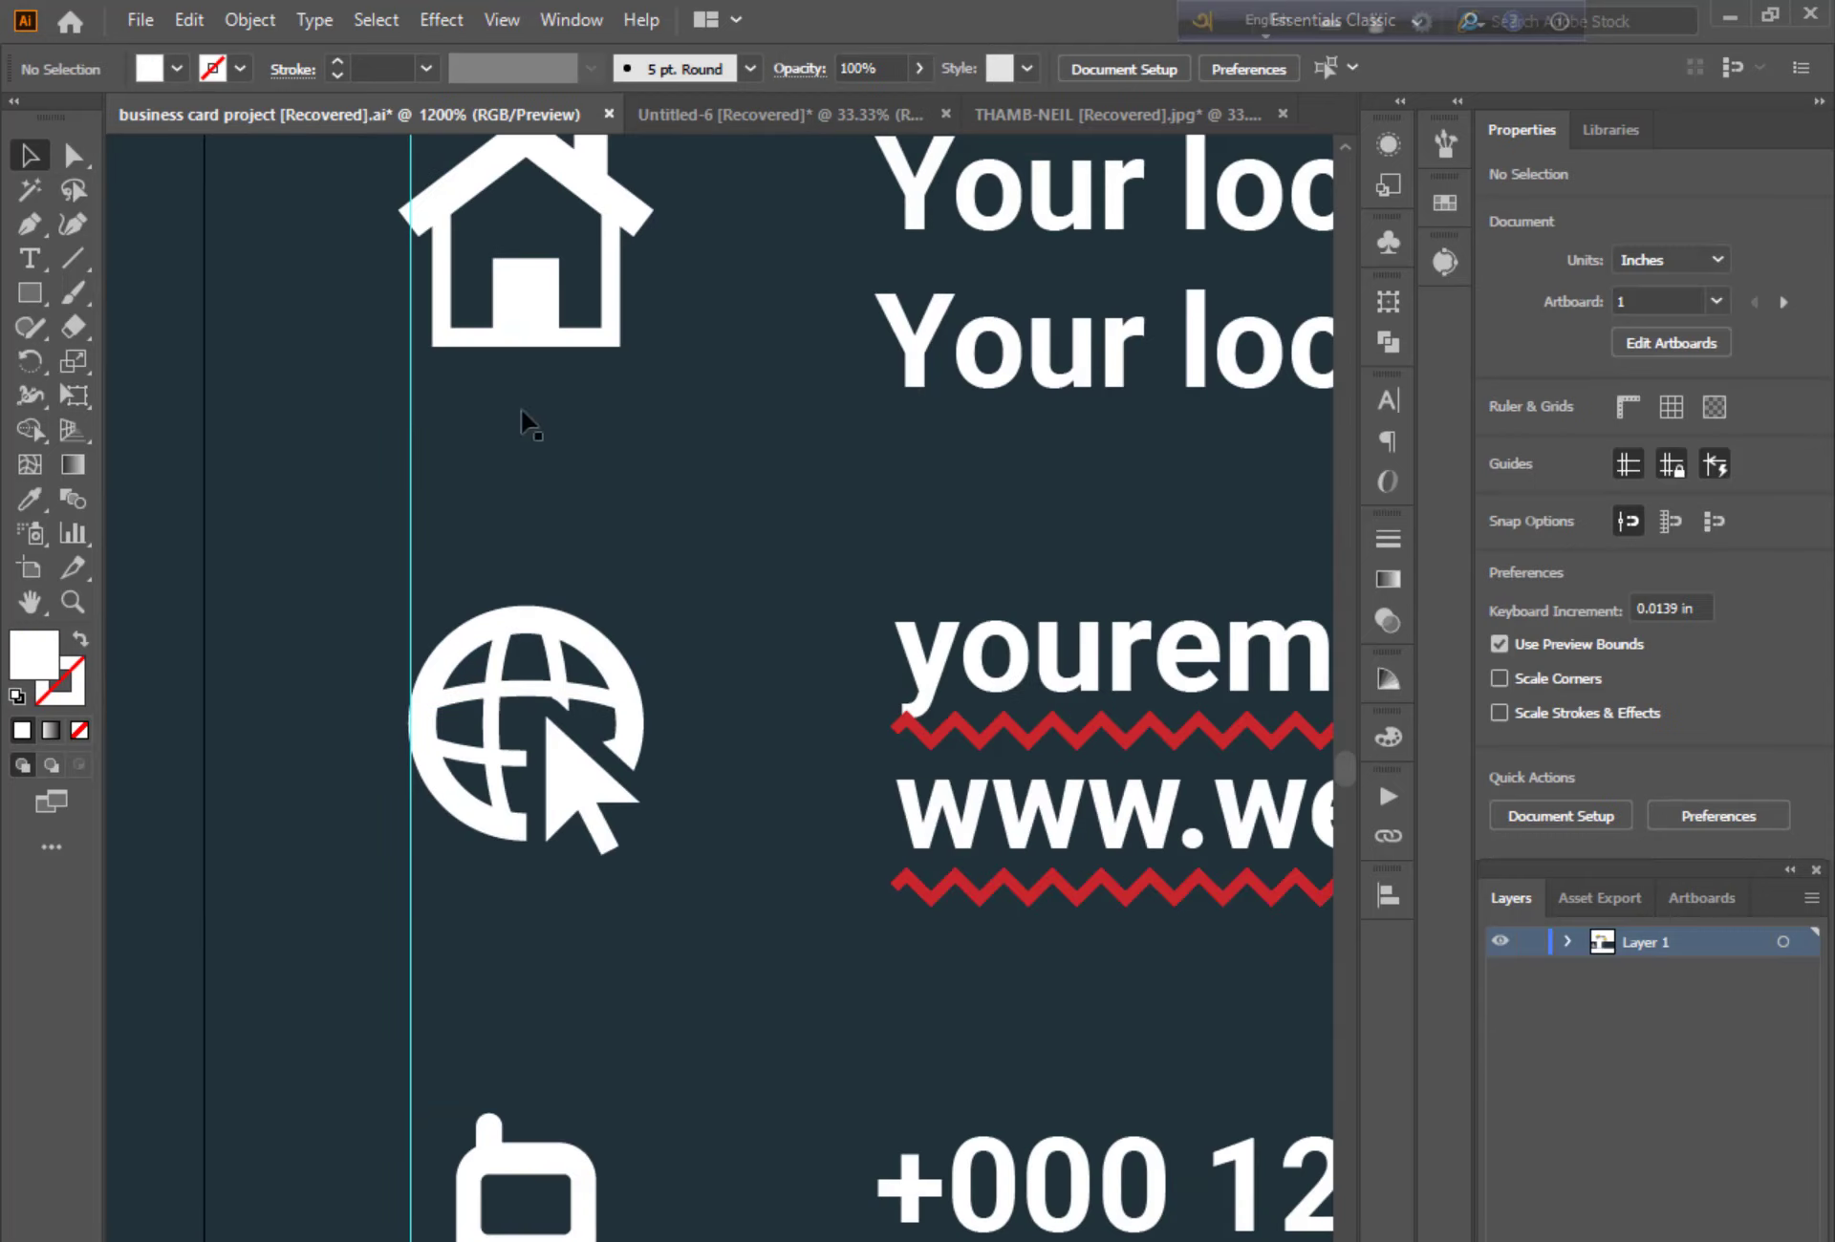
pyautogui.doubleClick(554, 316)
pyautogui.click(626, 455)
pyautogui.scroll(2, 626, 455)
pyautogui.press('m')
pyautogui.moveTo(371, 229)
pyautogui.mouseDown()
pyautogui.moveTo(614, 533)
pyautogui.moveTo(670, 527)
pyautogui.mouseUp()
# Fill the small square with red and send it behind the house icon
pyautogui.doubleClick(34, 655)
pyautogui.hotkey('ctrl', 'v')
pyautogui.click(1022, 535)
pyautogui.hotkey('ctrl', 'shift', '[')
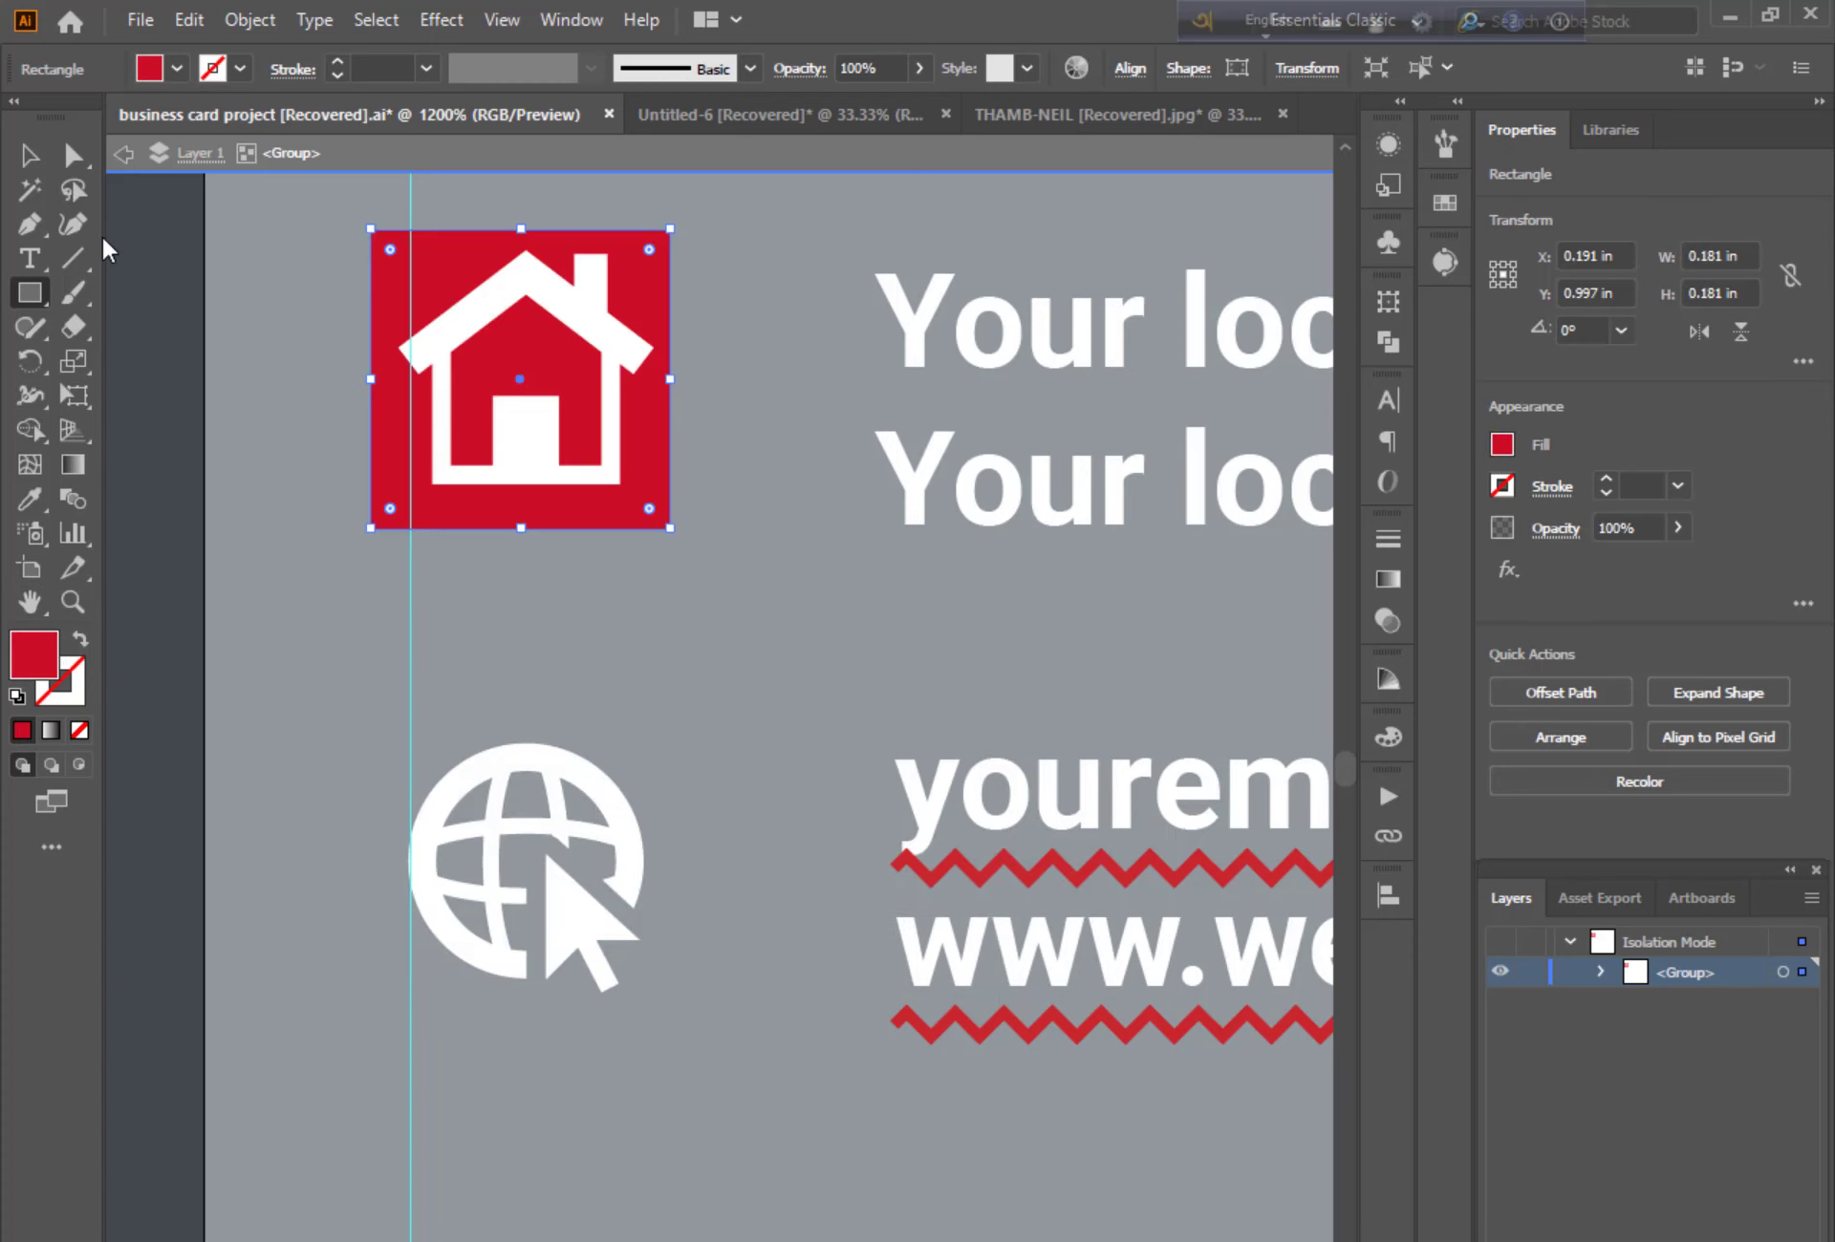
# Recolor the square behind the house icon with the red sampled from the card's outline
pyautogui.click(30, 156)
pyautogui.click(455, 626)
pyautogui.scroll(-3, 671, 717)
pyautogui.moveTo(701, 826); pyautogui.dragTo(587, 961)
pyautogui.click(569, 748)
pyautogui.press('i')
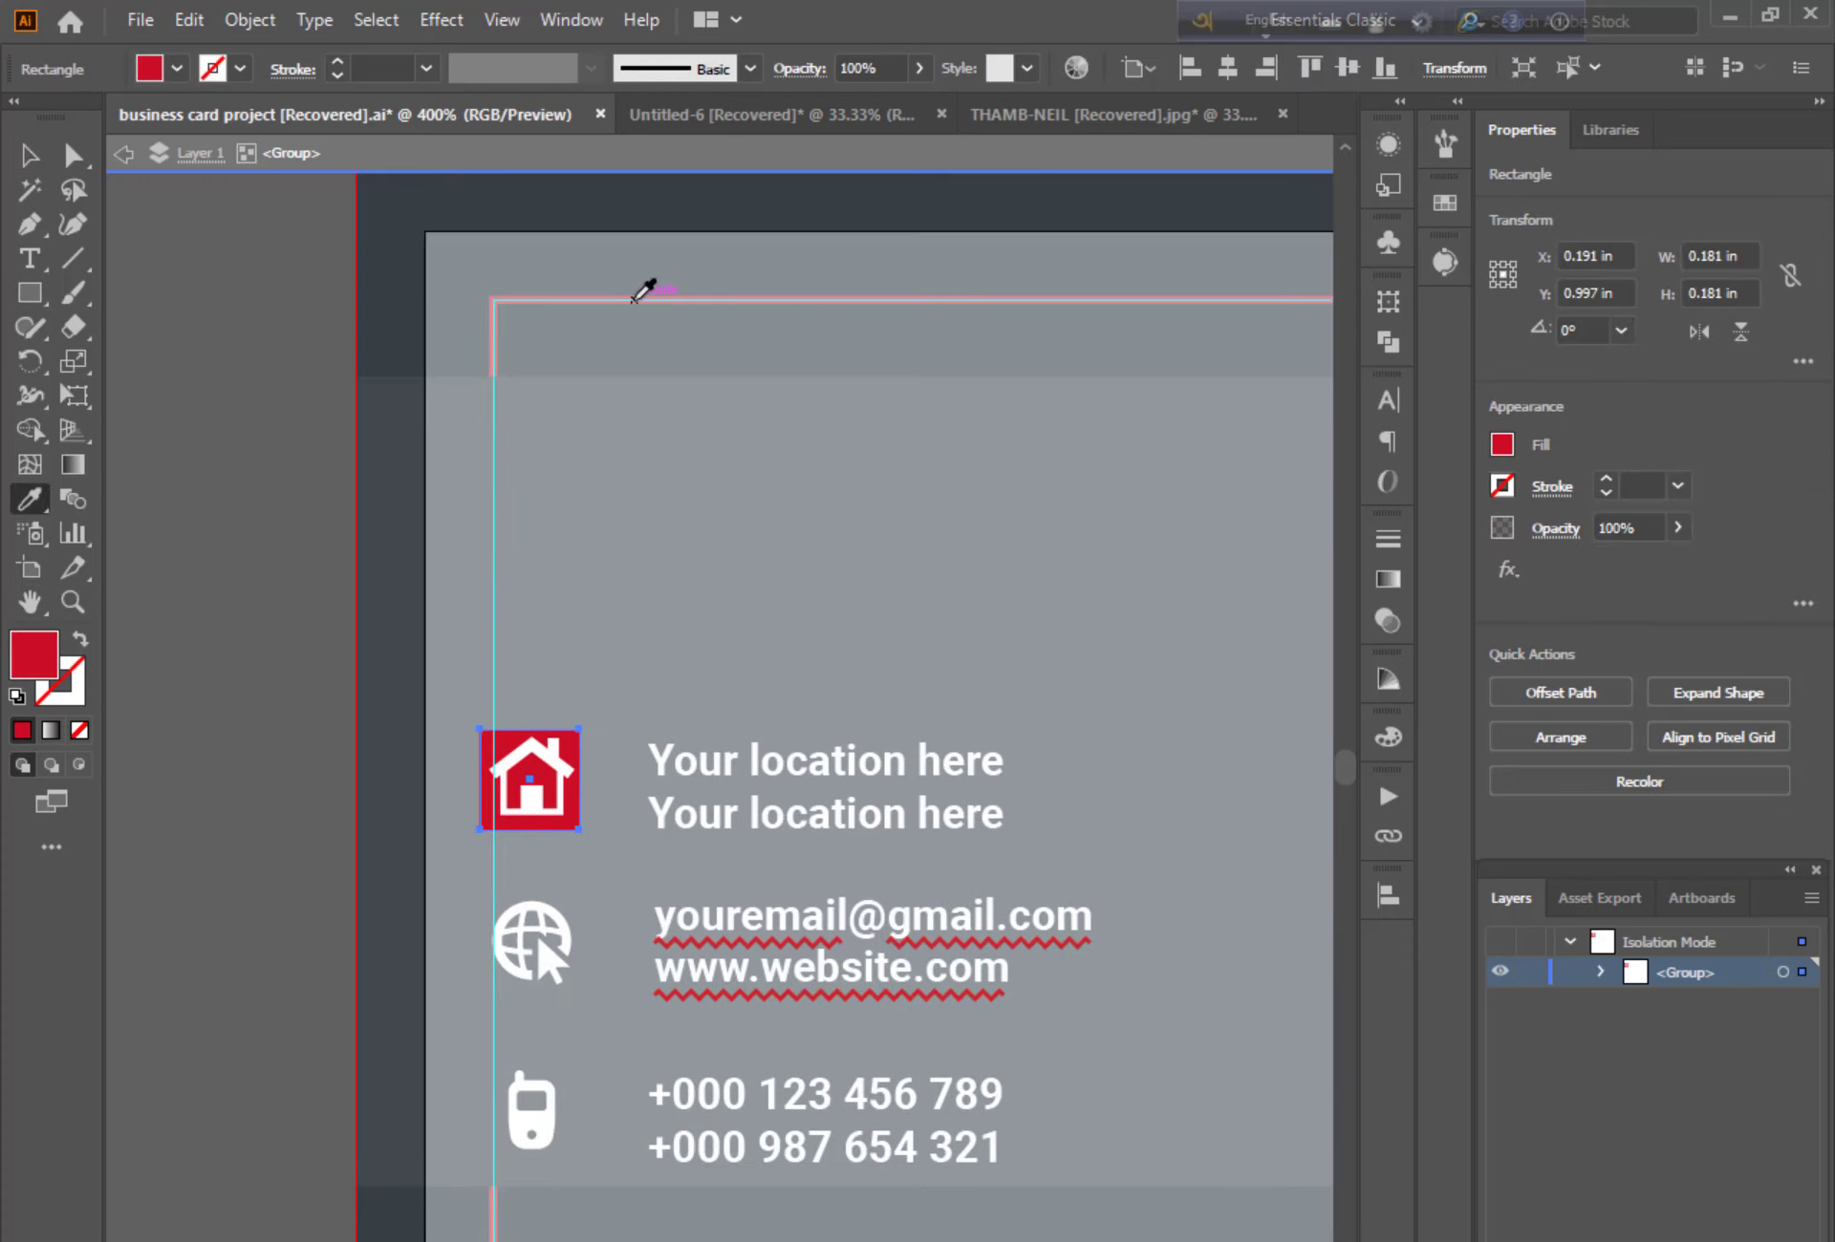
pyautogui.click(632, 299)
pyautogui.press('v')
# Copy the red square behind the phone icon and recolor the globe icon with the same sampled red
pyautogui.scroll(-3, 572, 732)
pyautogui.moveTo(571, 570); pyautogui.dragTo(570, 901)
pyautogui.click(594, 789)
pyautogui.click(554, 712)
pyautogui.press('i')
pyautogui.click(573, 581)
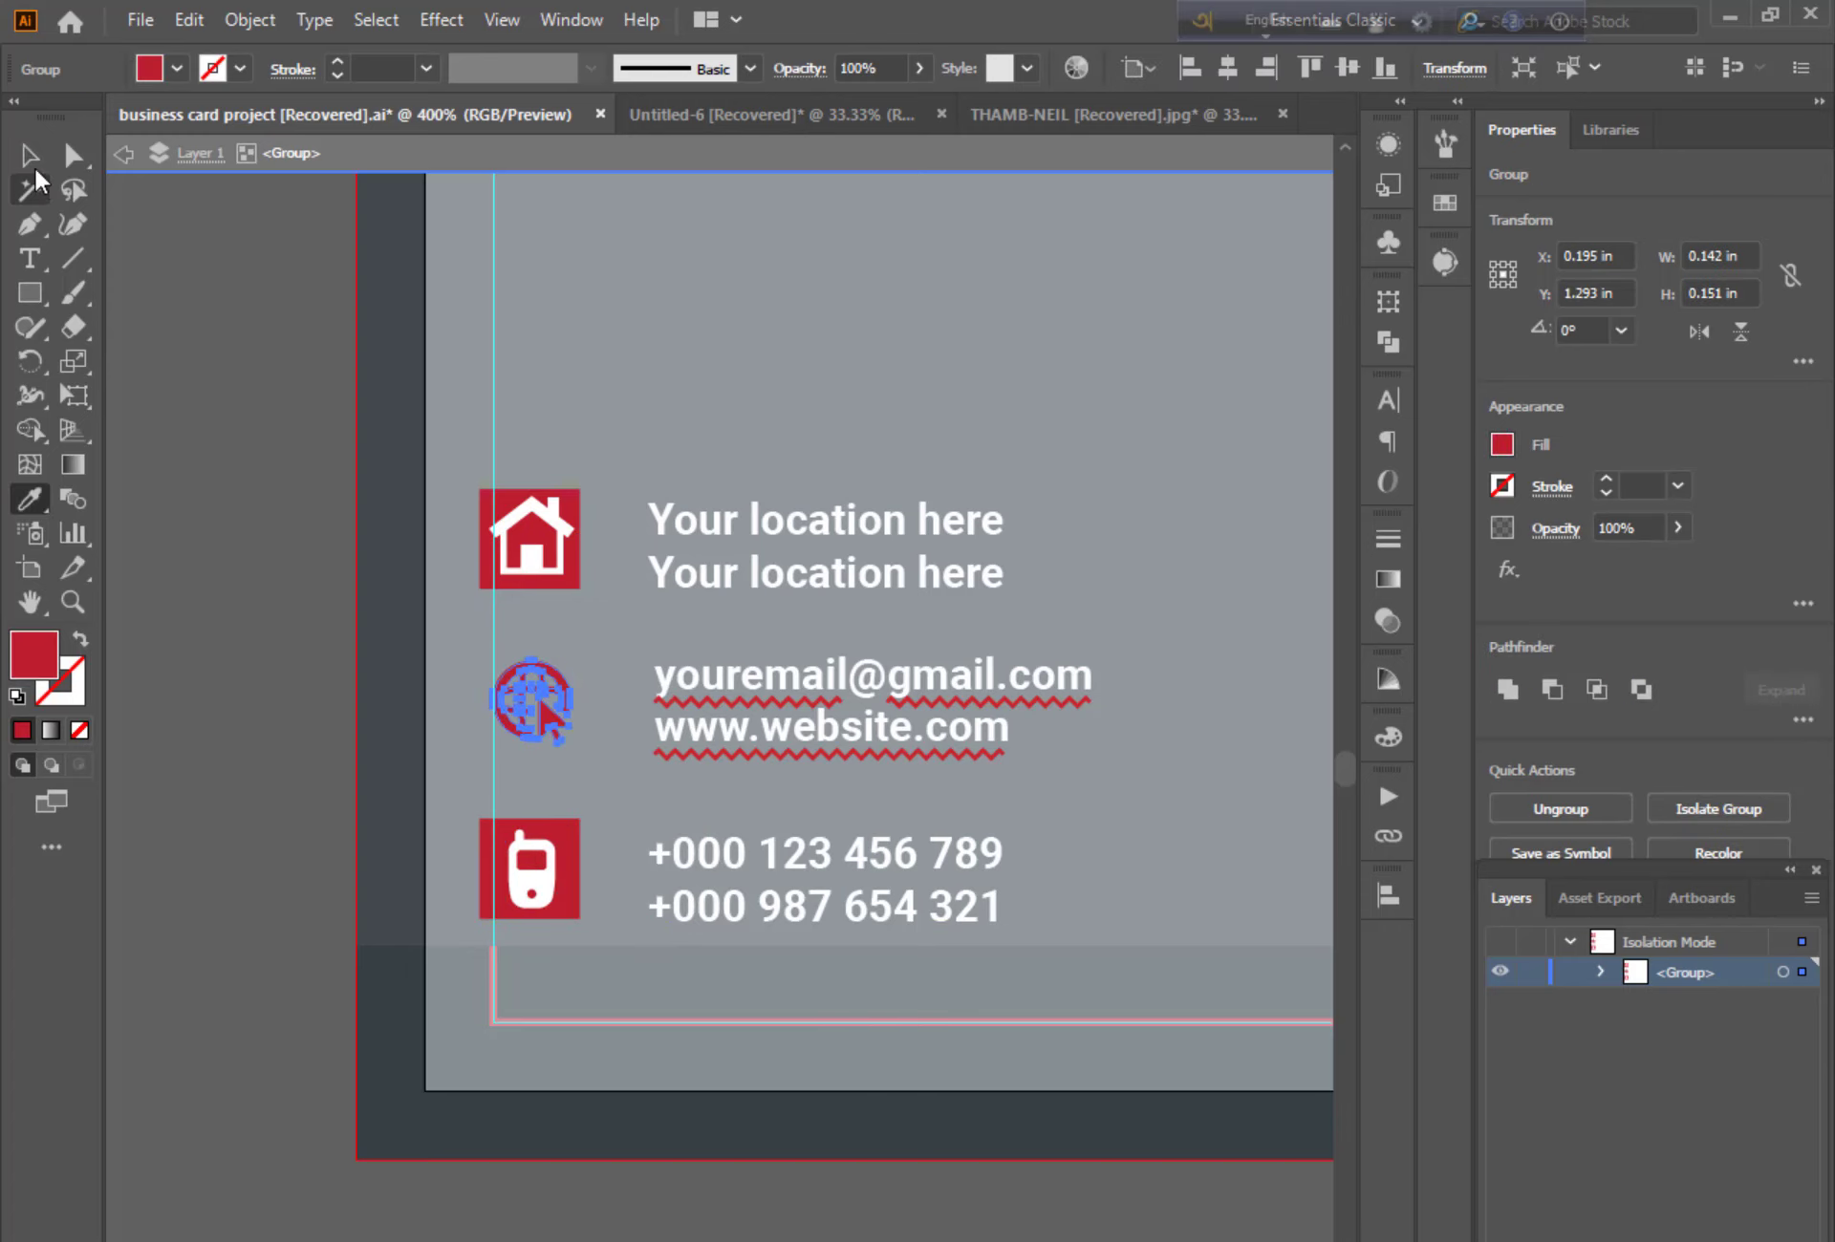
# Copy the red square onto the globe icon, fill the copy with ffffff and send it behind the globe
pyautogui.click(31, 159)
pyautogui.click(449, 468)
pyautogui.moveTo(578, 577); pyautogui.dragTo(587, 740)
pyautogui.doubleClick(33, 655)
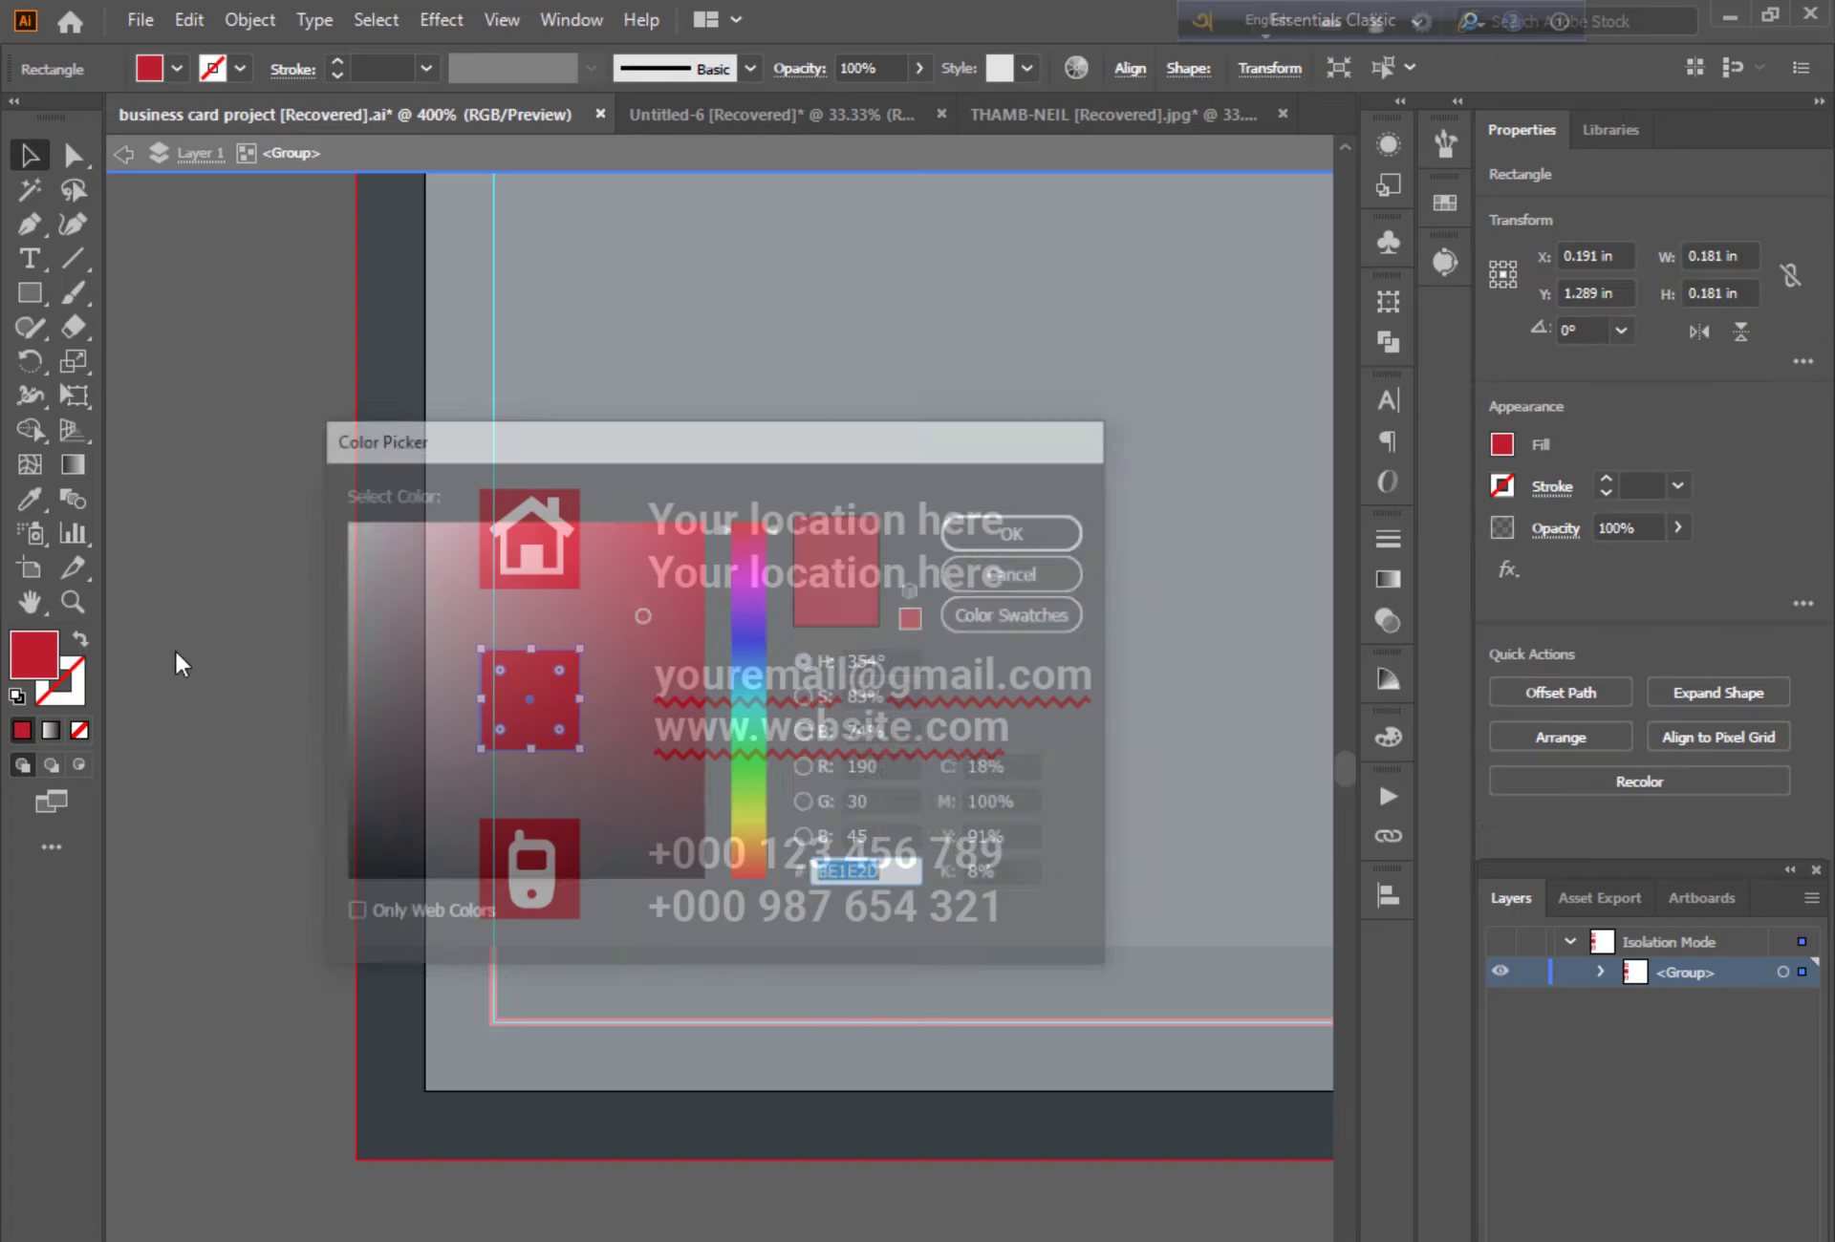
pyautogui.write('ffffff')
pyautogui.press('Return')
pyautogui.hotkey('ctrl', 'shift', '[')
# Exit group isolation and nudge the whole contact group three increments to the right, inside the margin guide
pyautogui.doubleClick(220, 646)
pyautogui.click(573, 712)
pyautogui.press('Right')
pyautogui.press('Right')
pyautogui.press('Right')
pyautogui.click(736, 1185)
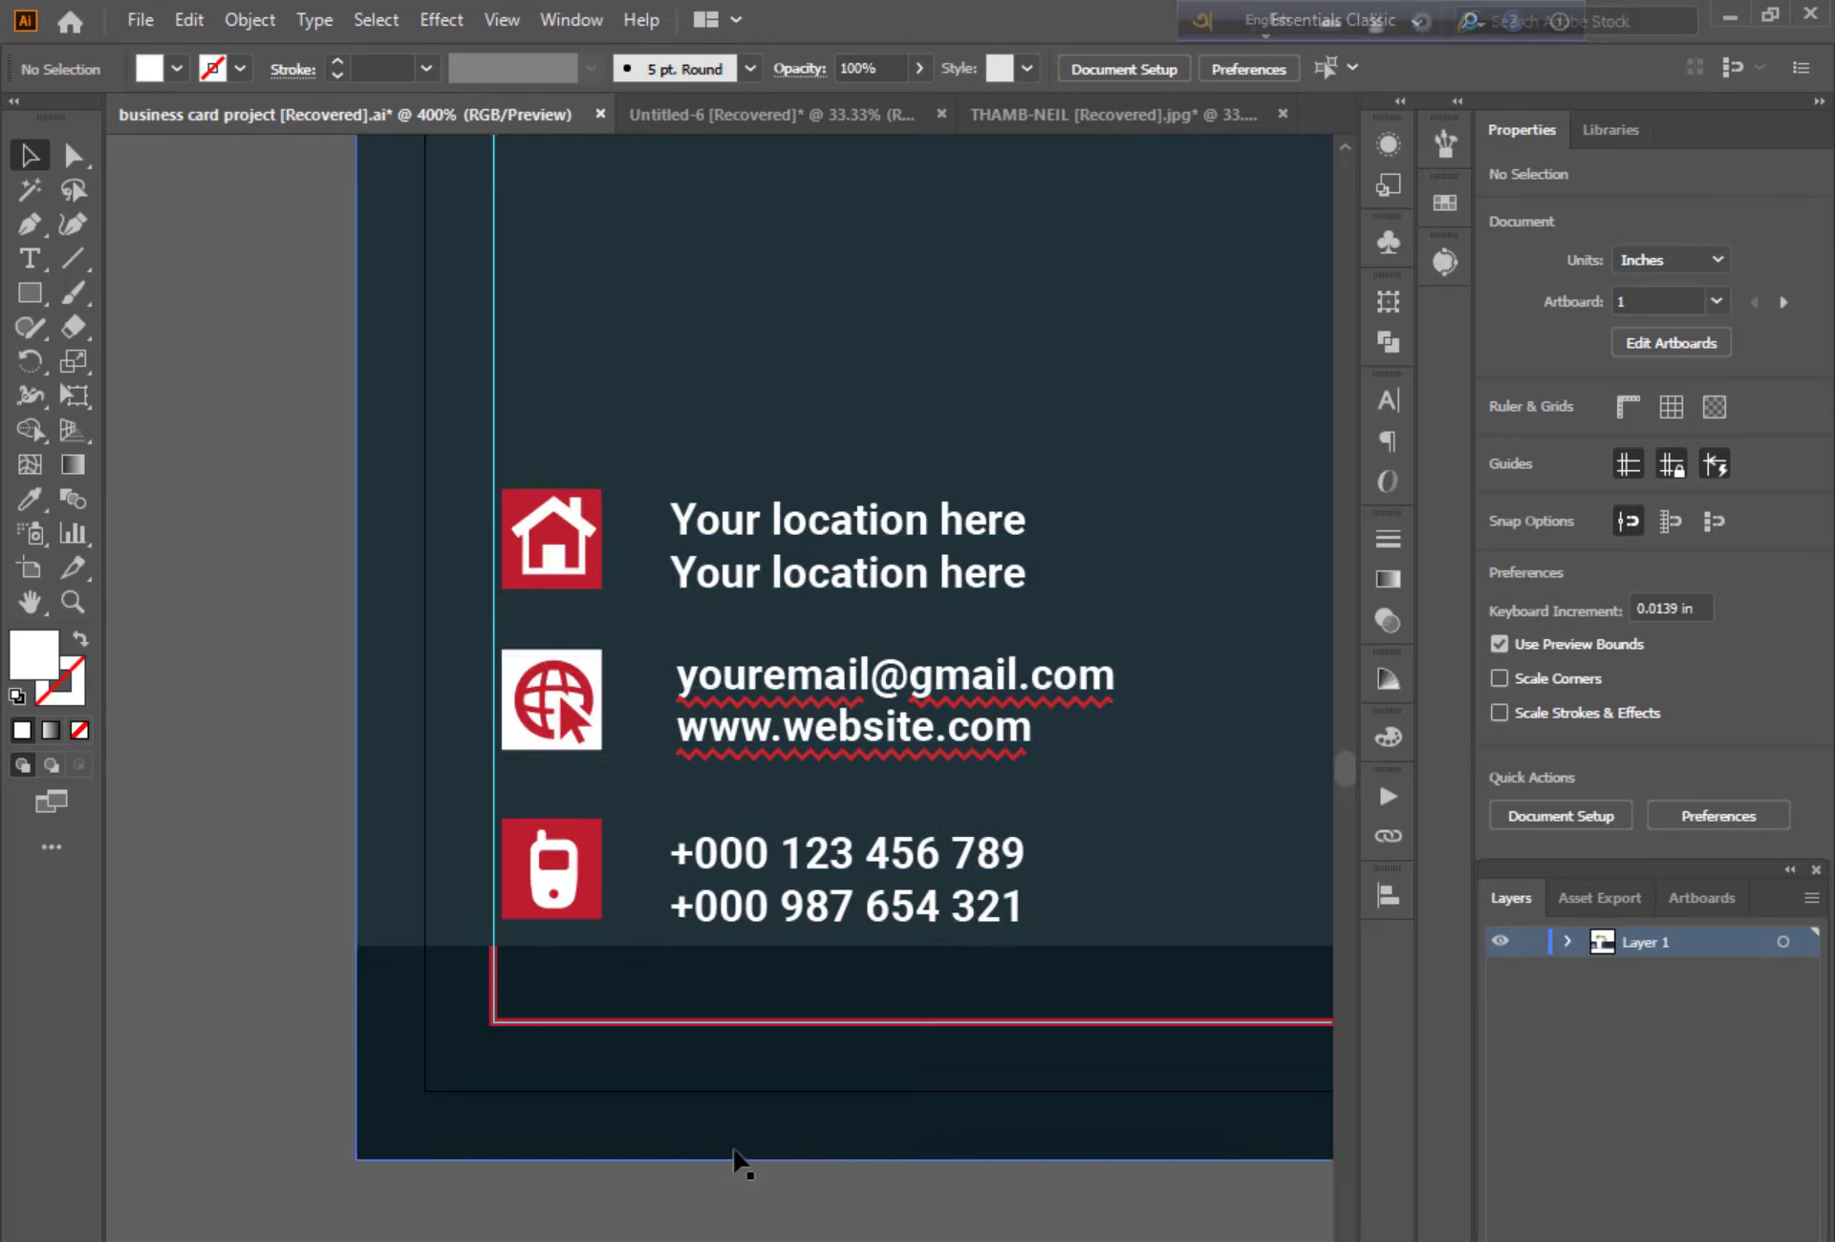
# Move the name and job-title group to just above the upper left corner of the first card
pyautogui.hotkey('ctrl', '-')
pyautogui.hotkey('ctrl', '-')
pyautogui.hotkey('ctrl', '-')
pyautogui.hotkey('ctrl', '+')
pyautogui.scroll(5, 717, 1108)
pyautogui.moveTo(972, 531); pyautogui.dragTo(450, 545)
pyautogui.moveTo(1099, 458); pyautogui.dragTo(420, 984)
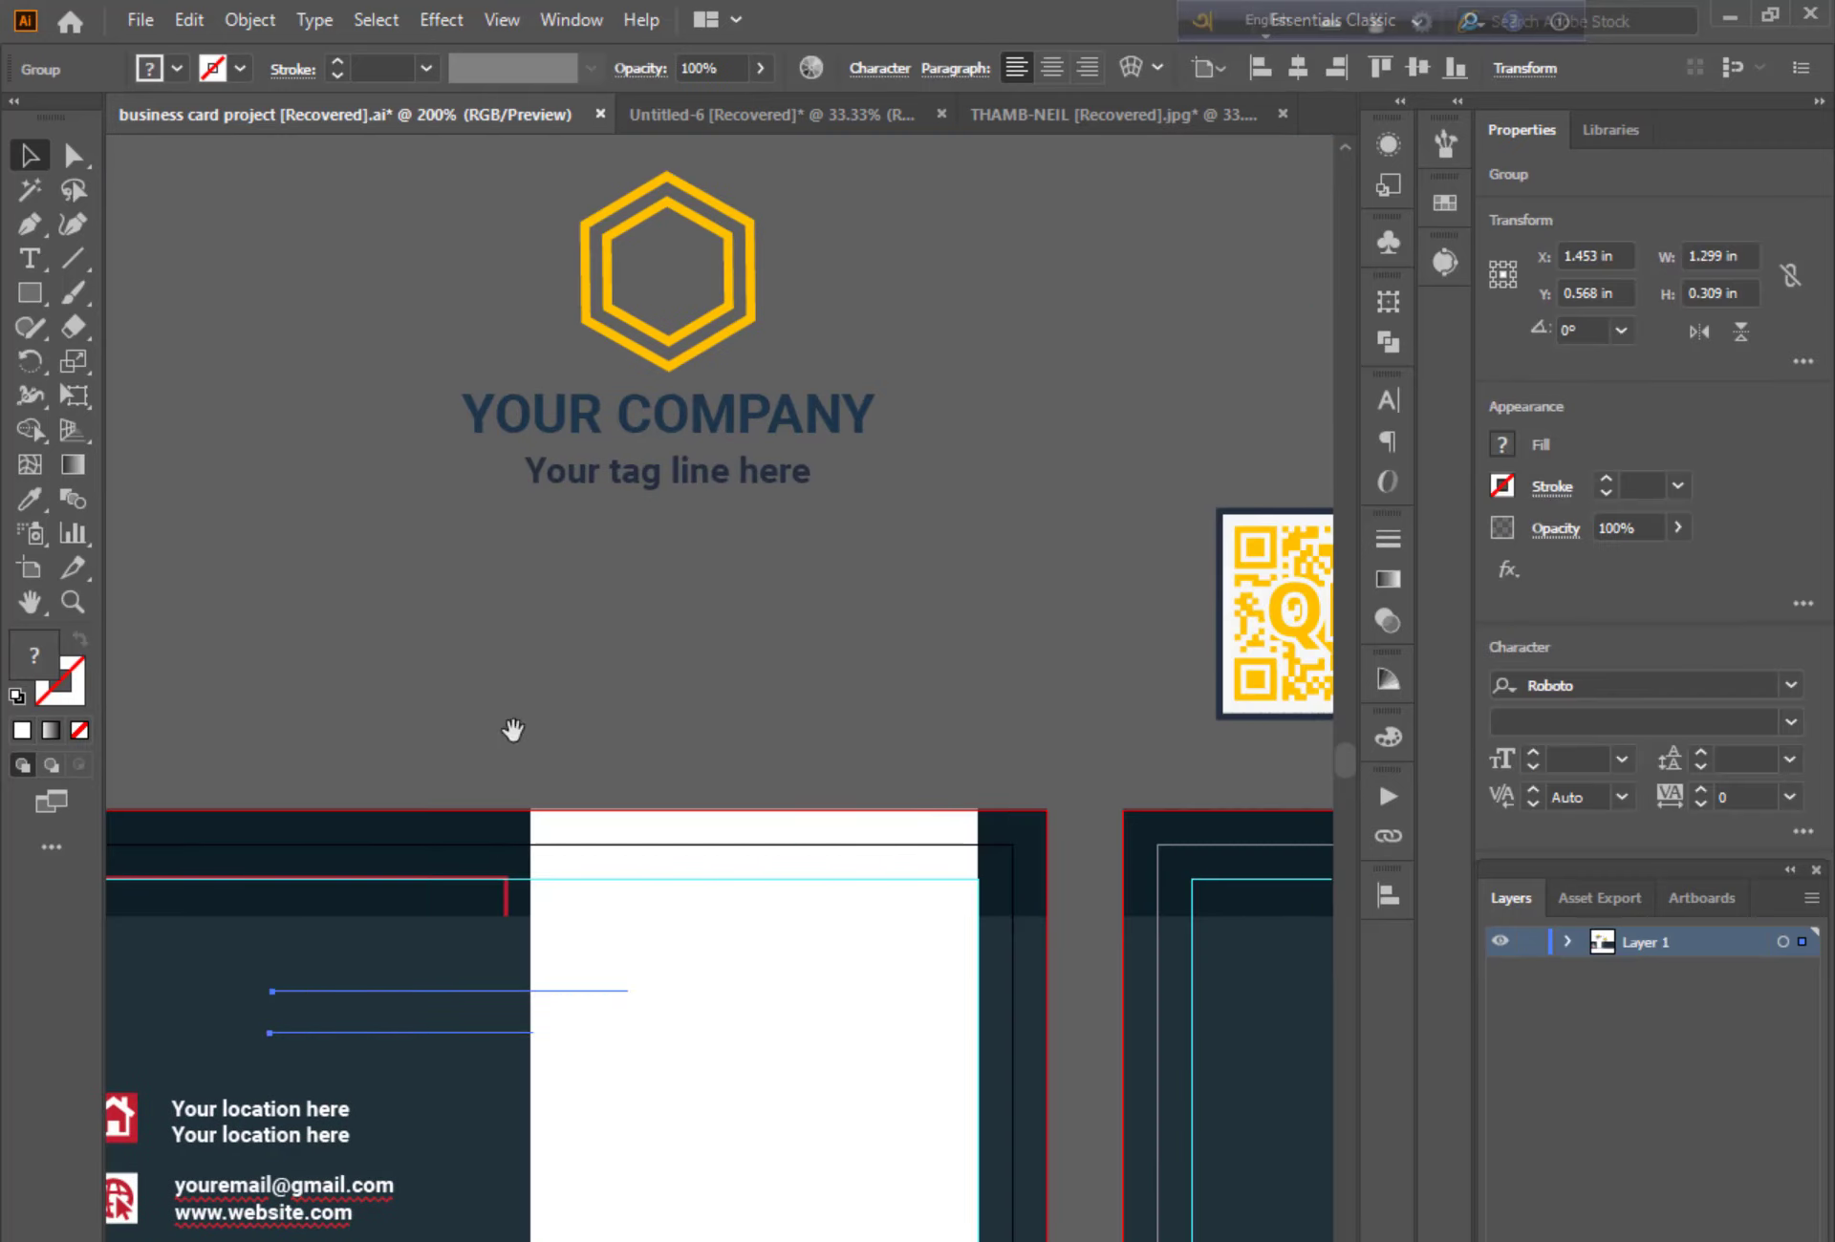
pyautogui.moveTo(506, 755); pyautogui.dragTo(939, 374)
pyautogui.click(549, 401)
pyautogui.moveTo(1000, 577); pyautogui.dragTo(380, 321)
# Isolate the name and job-title group and fill the full name text with white
pyautogui.doubleClick(594, 323)
pyautogui.doubleClick(594, 323)
pyautogui.doubleClick(39, 645)
pyautogui.click(343, 522)
pyautogui.click(1003, 535)
# Recolor only the surname with the red sampled from the icon squares, and exit group isolation
pyautogui.moveTo(616, 320); pyautogui.dragTo(746, 320)
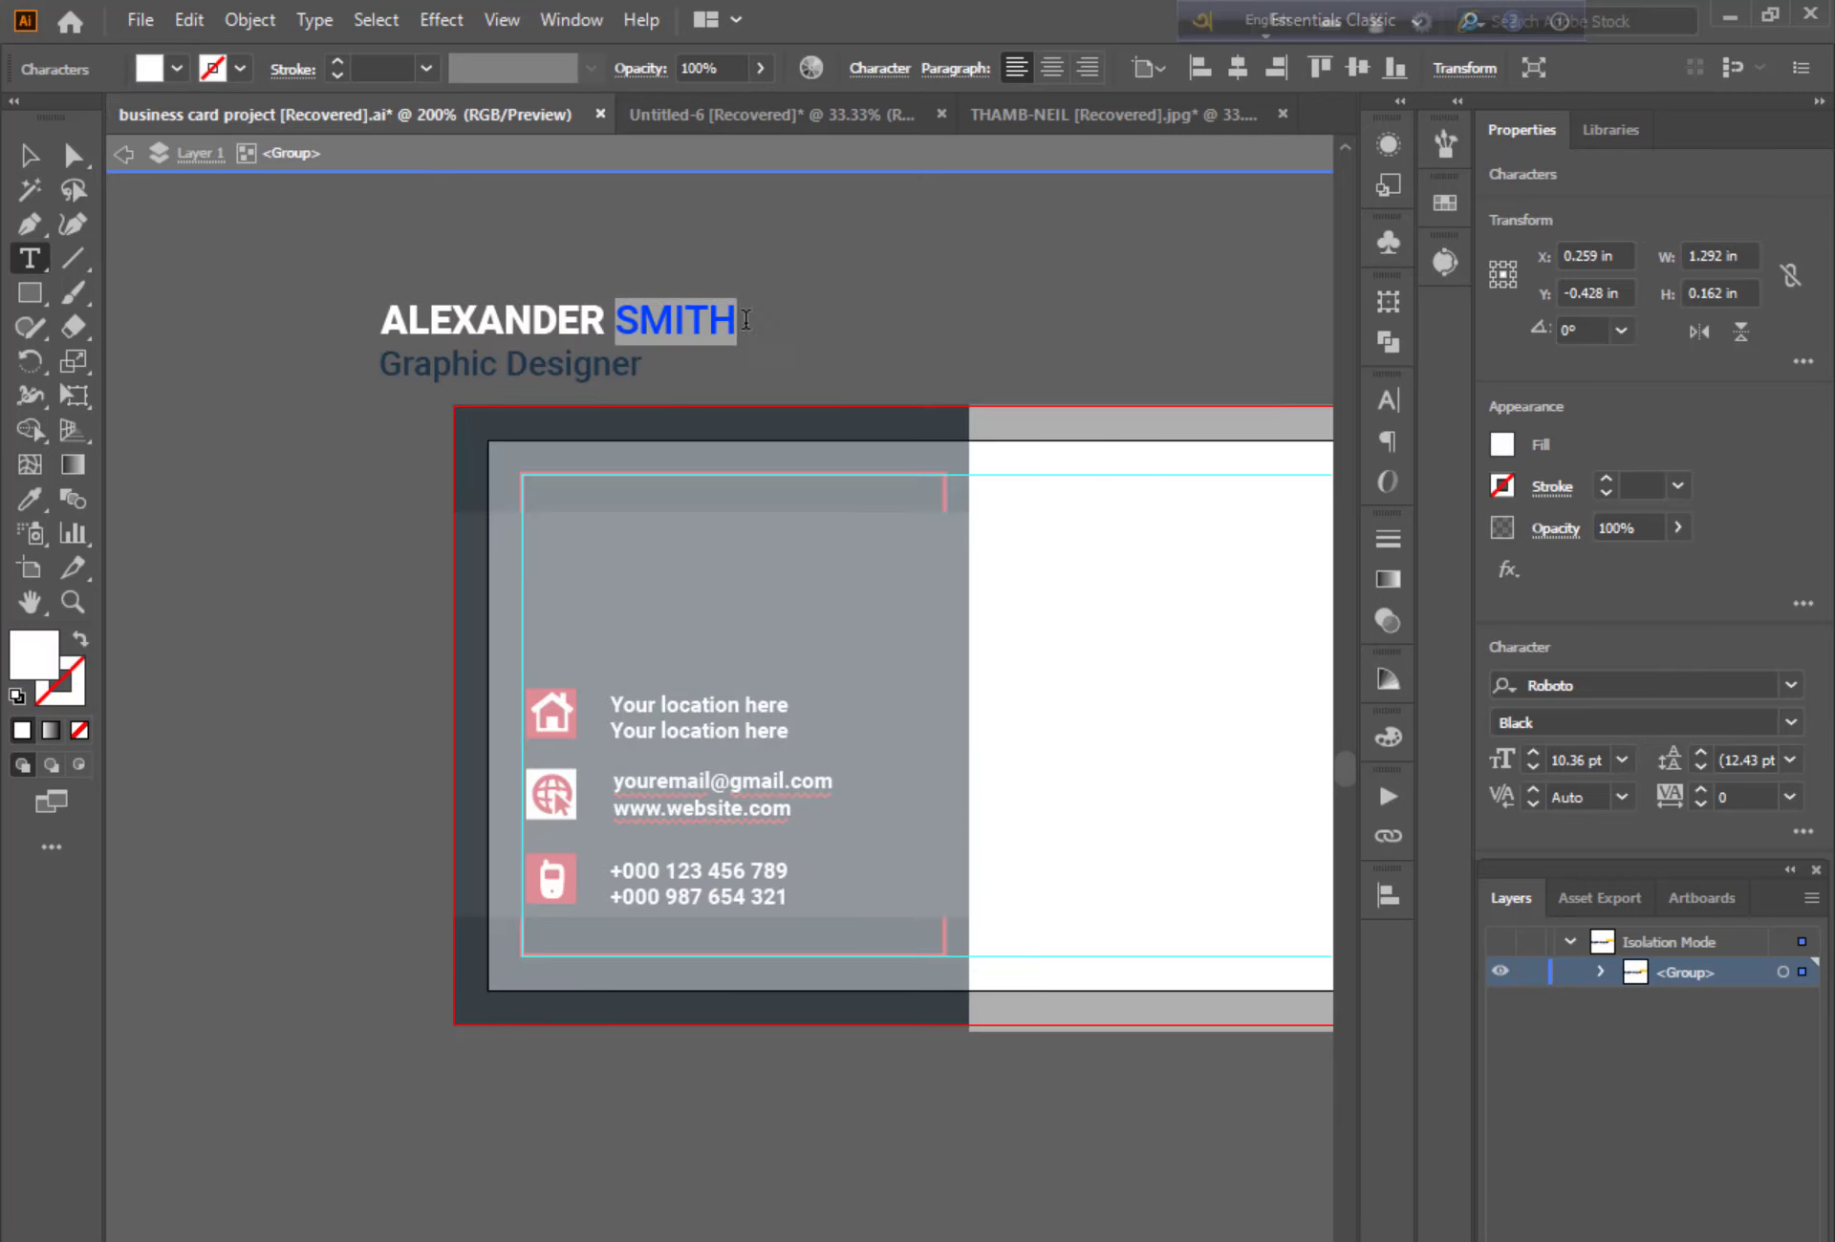
pyautogui.click(30, 498)
pyautogui.click(532, 695)
pyautogui.click(30, 155)
pyautogui.click(427, 604)
pyautogui.doubleClick(427, 604)
# Fill the "Graphic Designer" job title with white
pyautogui.click(73, 155)
pyautogui.click(573, 371)
pyautogui.doubleClick(35, 655)
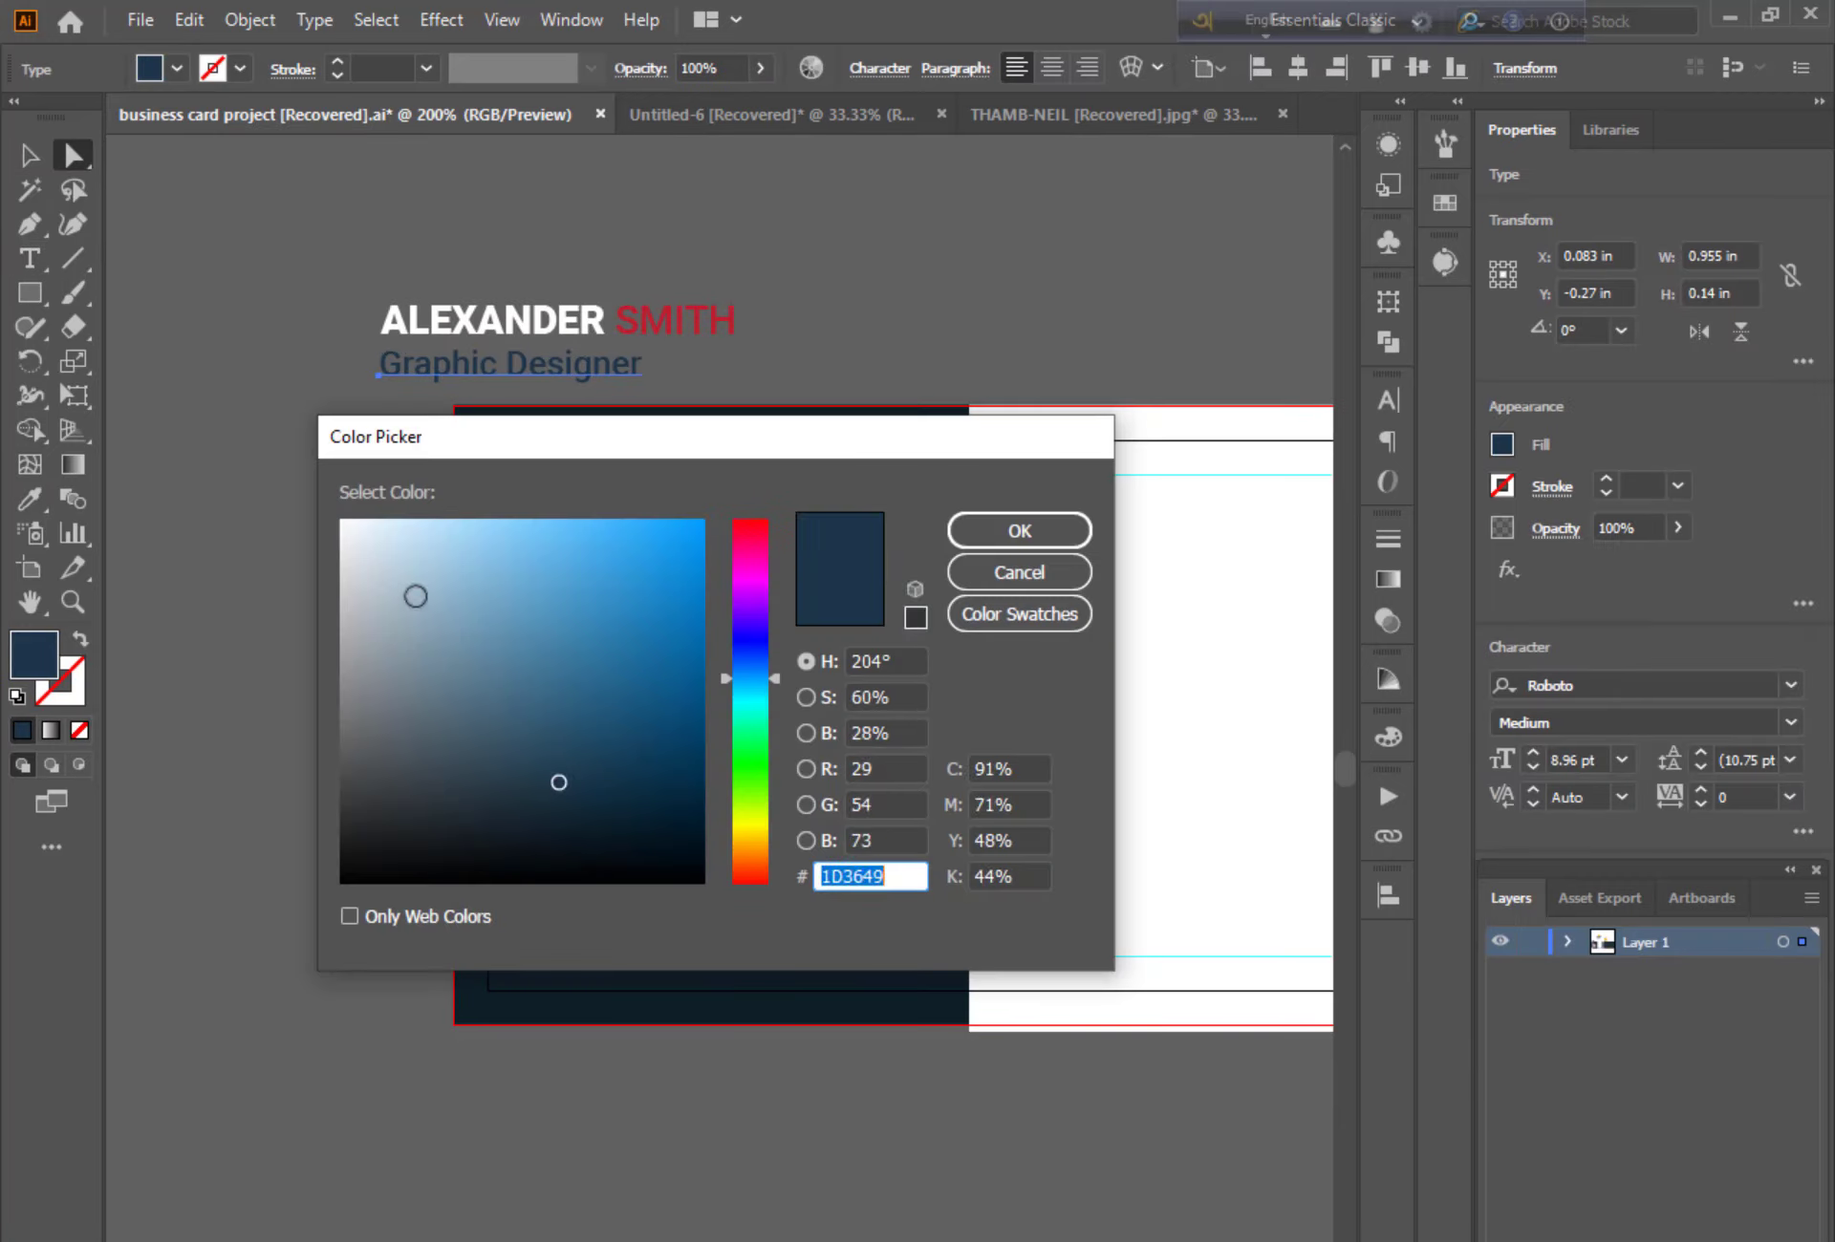
pyautogui.click(343, 522)
pyautogui.click(1003, 535)
pyautogui.click(841, 329)
# Move the name and job-title group onto the first card's lighter band, above the contact details
pyautogui.moveTo(626, 333); pyautogui.dragTo(734, 424)
pyautogui.hotkey('ctrl', 'z')
pyautogui.click(30, 155)
pyautogui.click(248, 310)
pyautogui.moveTo(521, 356); pyautogui.dragTo(666, 577)
pyautogui.click(803, 272)
# Place the company logo group in the upper part of the white panel, scaled down to about 1.1 in wide
pyautogui.hscroll(5, 704, 614)
pyautogui.scroll(3, 659, 483)
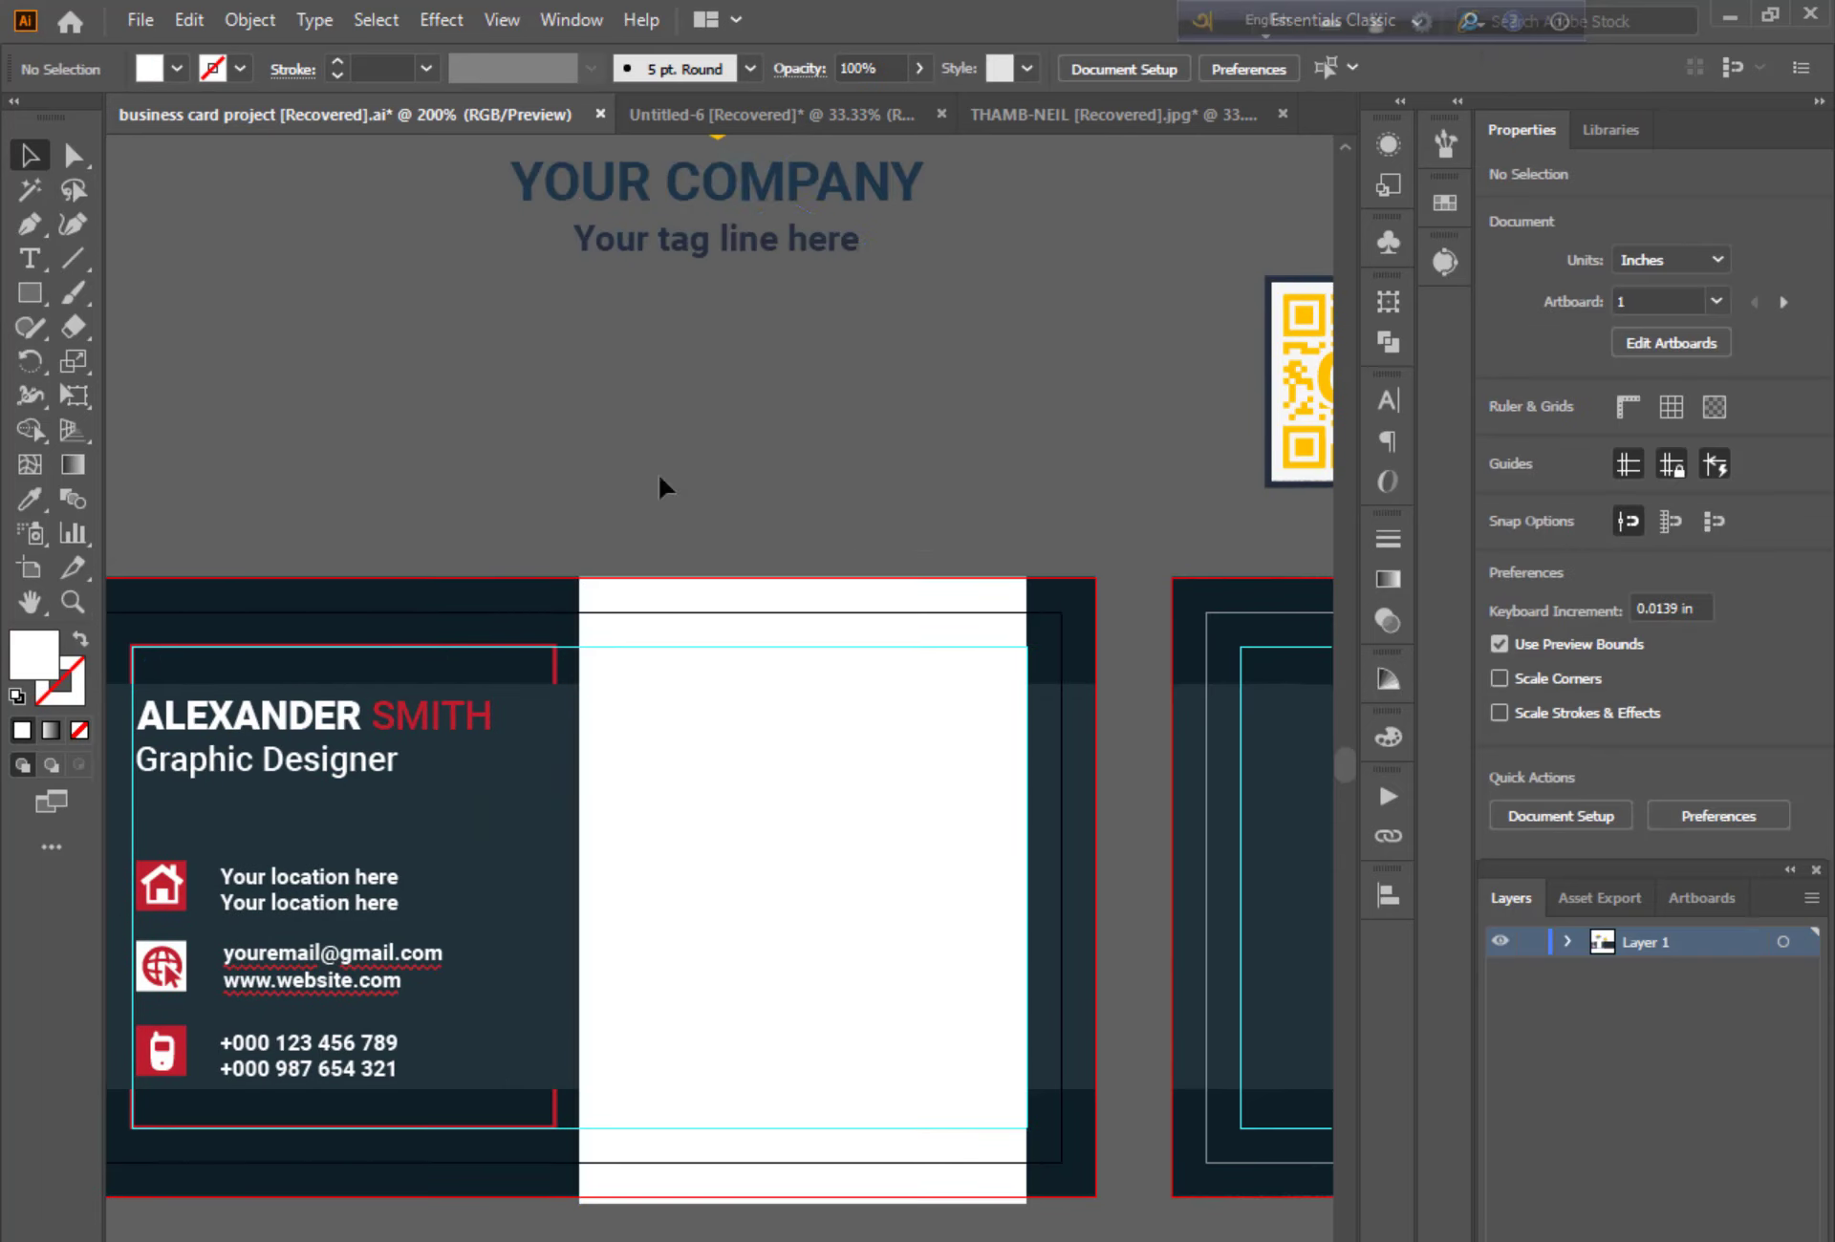
pyautogui.moveTo(721, 246); pyautogui.dragTo(799, 944)
pyautogui.scroll(-3, 812, 927)
pyautogui.moveTo(793, 537); pyautogui.dragTo(792, 622)
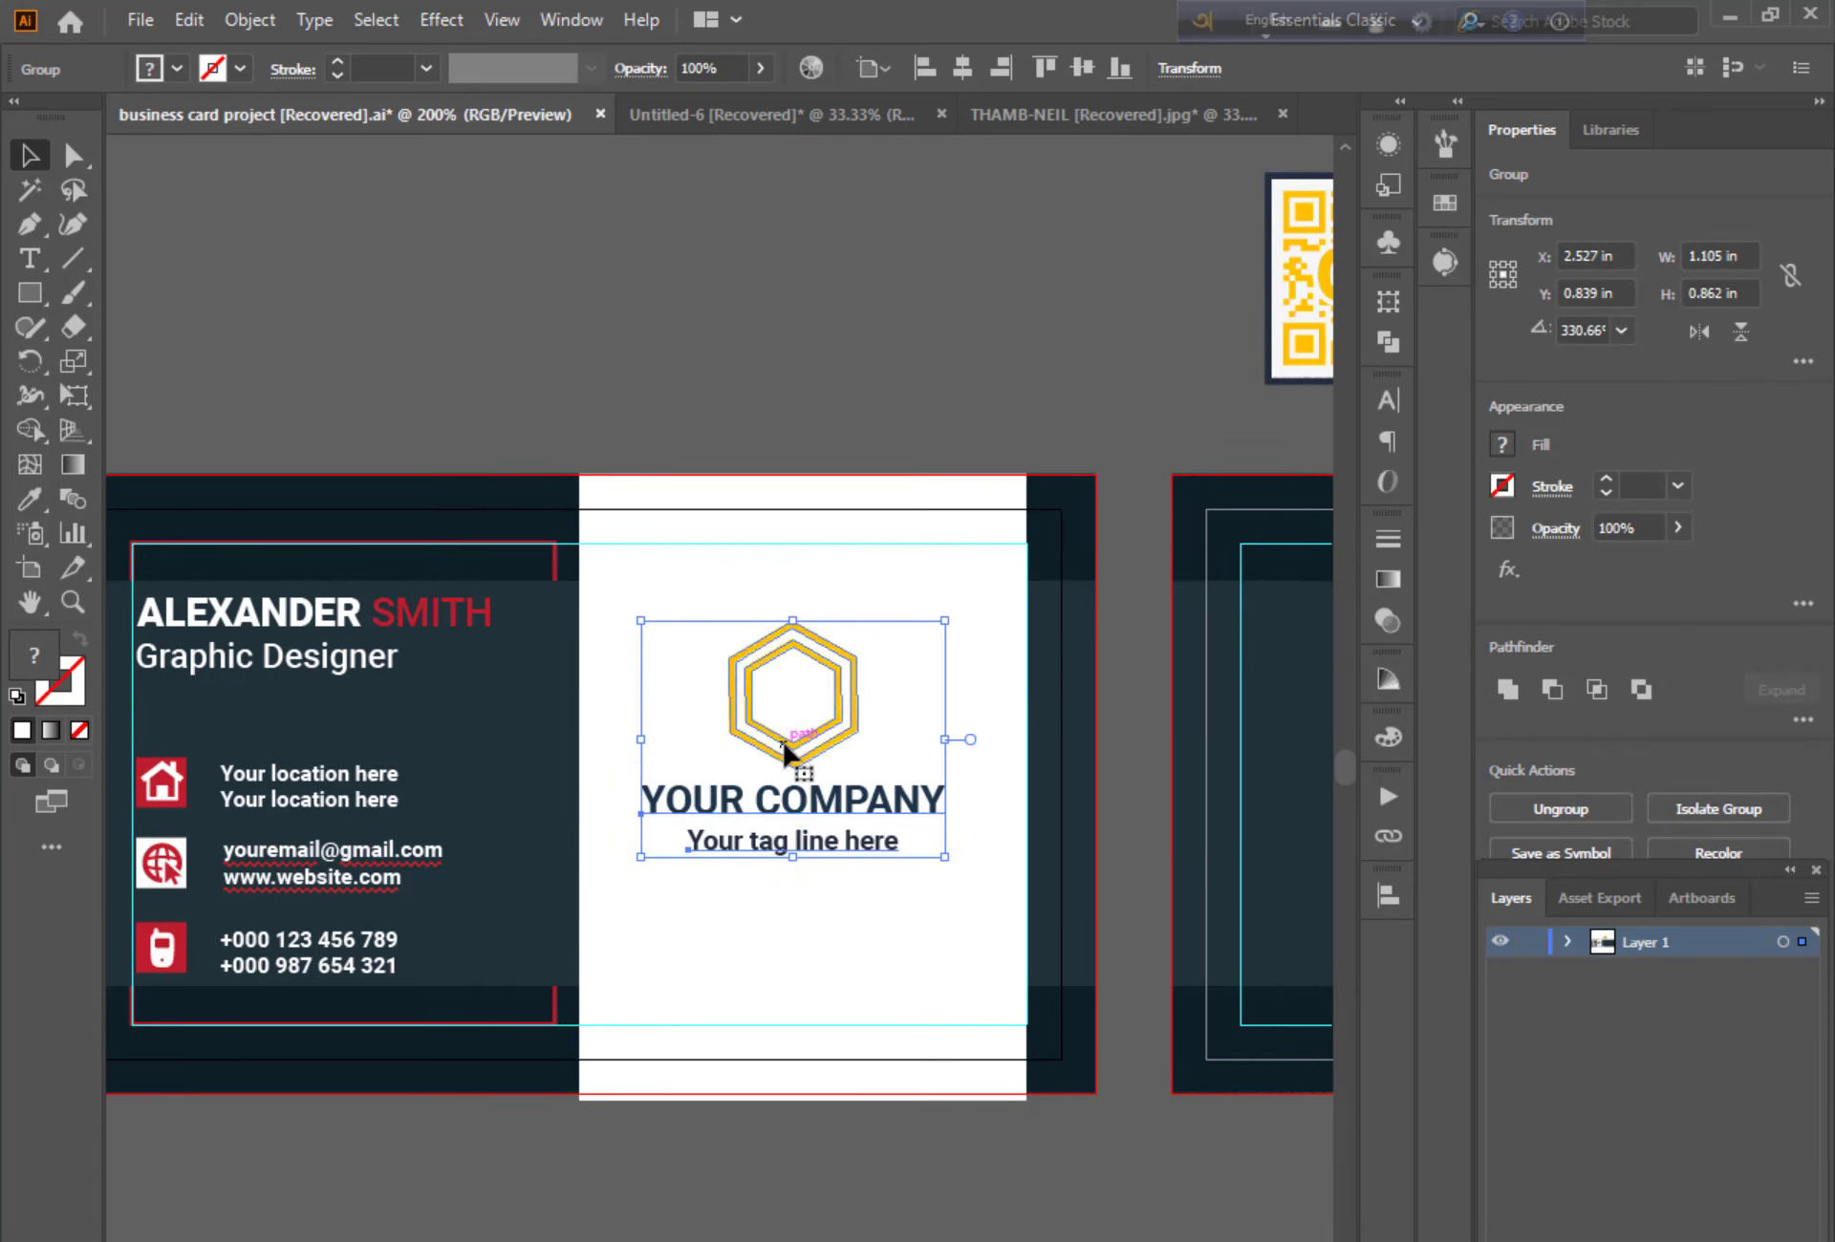
pyautogui.moveTo(783, 753); pyautogui.dragTo(786, 685)
pyautogui.click(668, 967)
# Recolor the logo's hexagon with the red sampled from the house icon's square
pyautogui.scroll(-2, 725, 877)
pyautogui.press('a')
pyautogui.click(807, 590)
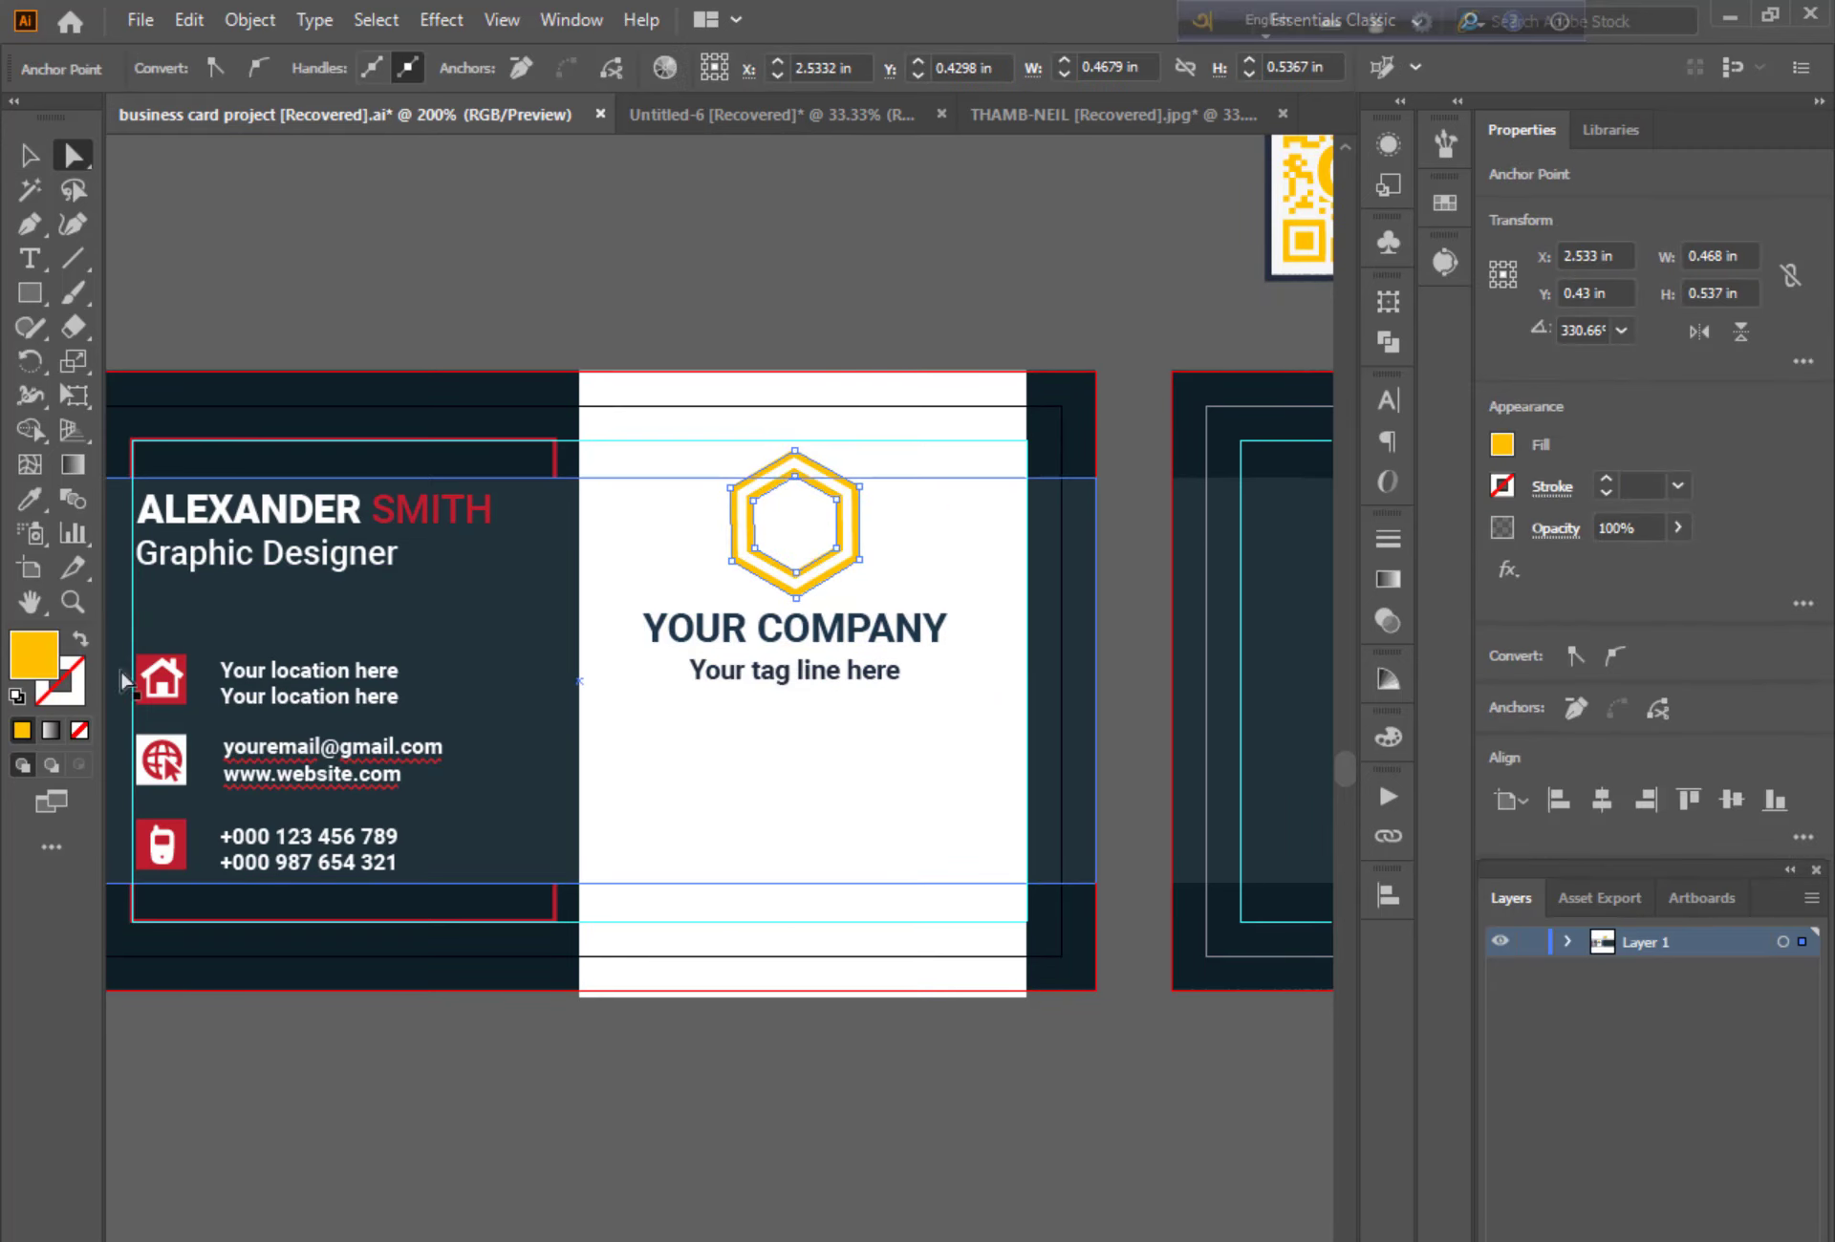
pyautogui.press('i')
pyautogui.click(146, 671)
pyautogui.press('a')
pyautogui.hotkey('ctrl', 'shift', 'a')
# Recolor the "YOUR COMPANY" text with the dark color sampled from the card's band
pyautogui.click(681, 625)
pyautogui.press('i')
pyautogui.click(285, 462)
pyautogui.click(424, 625)
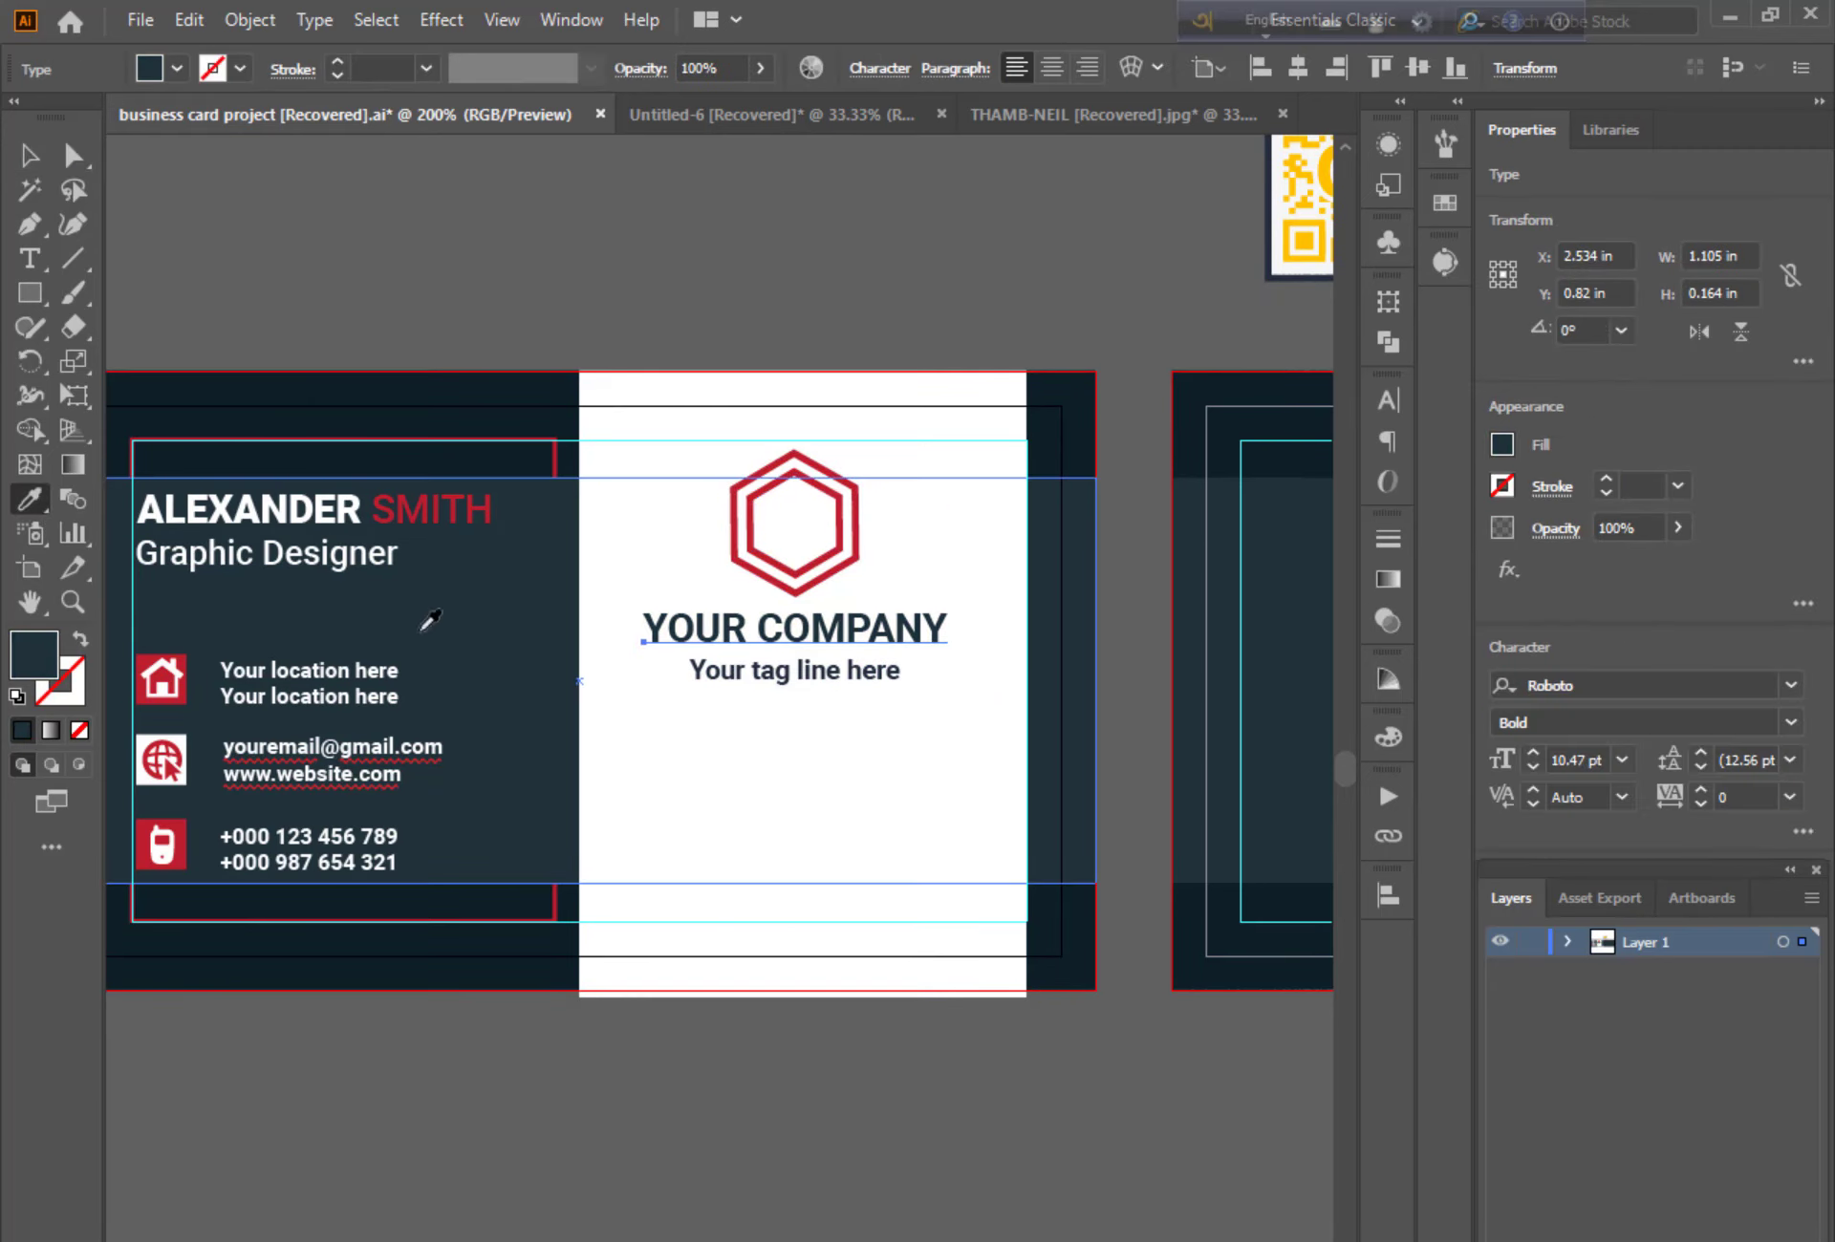
pyautogui.press('v')
pyautogui.click(331, 244)
# Place the QR code group on the white panel below the tag line, scaled down to about 0.7 in square
pyautogui.moveTo(1299, 229); pyautogui.dragTo(731, 864)
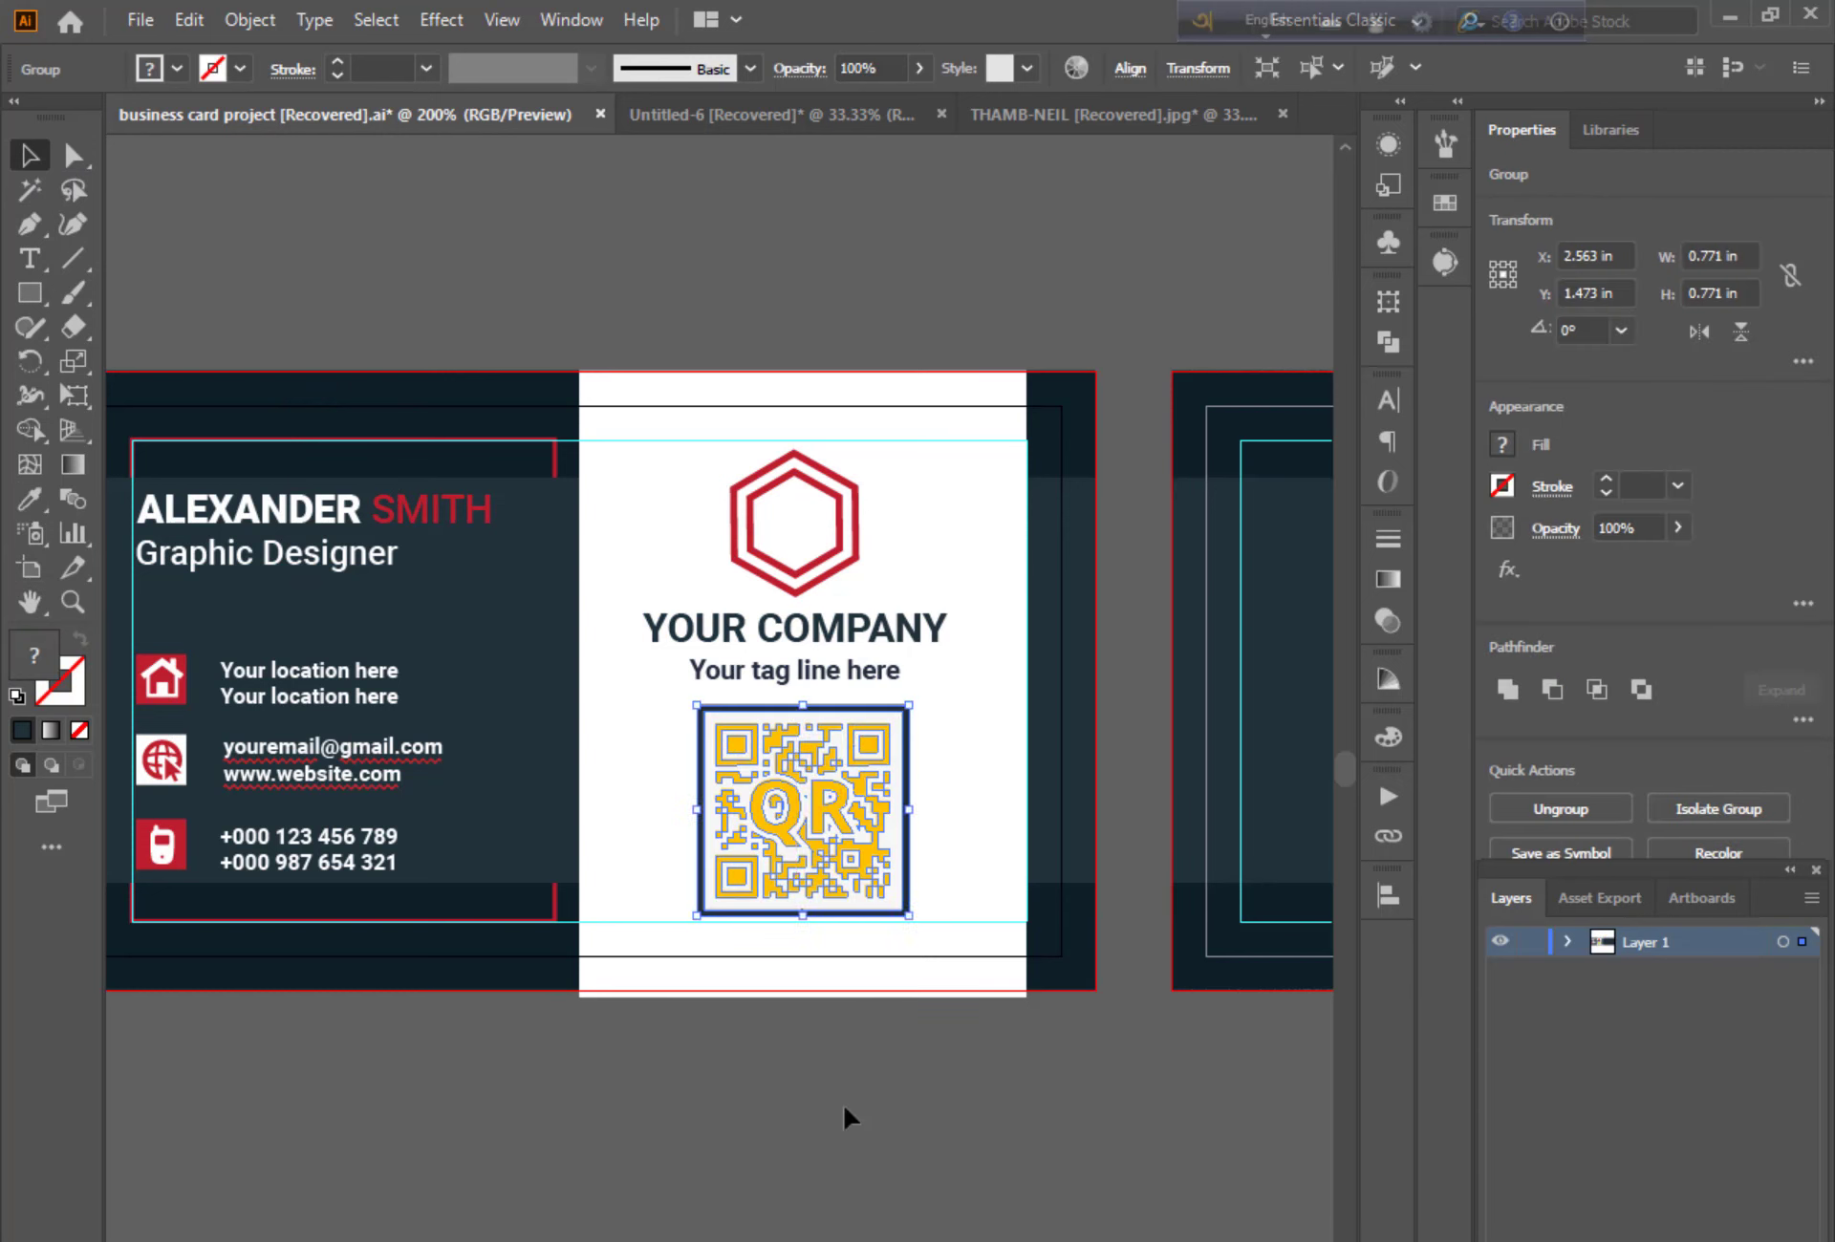
pyautogui.moveTo(802, 706); pyautogui.dragTo(803, 725)
pyautogui.moveTo(809, 813); pyautogui.dragTo(807, 794)
pyautogui.hotkey('ctrl', 'z')
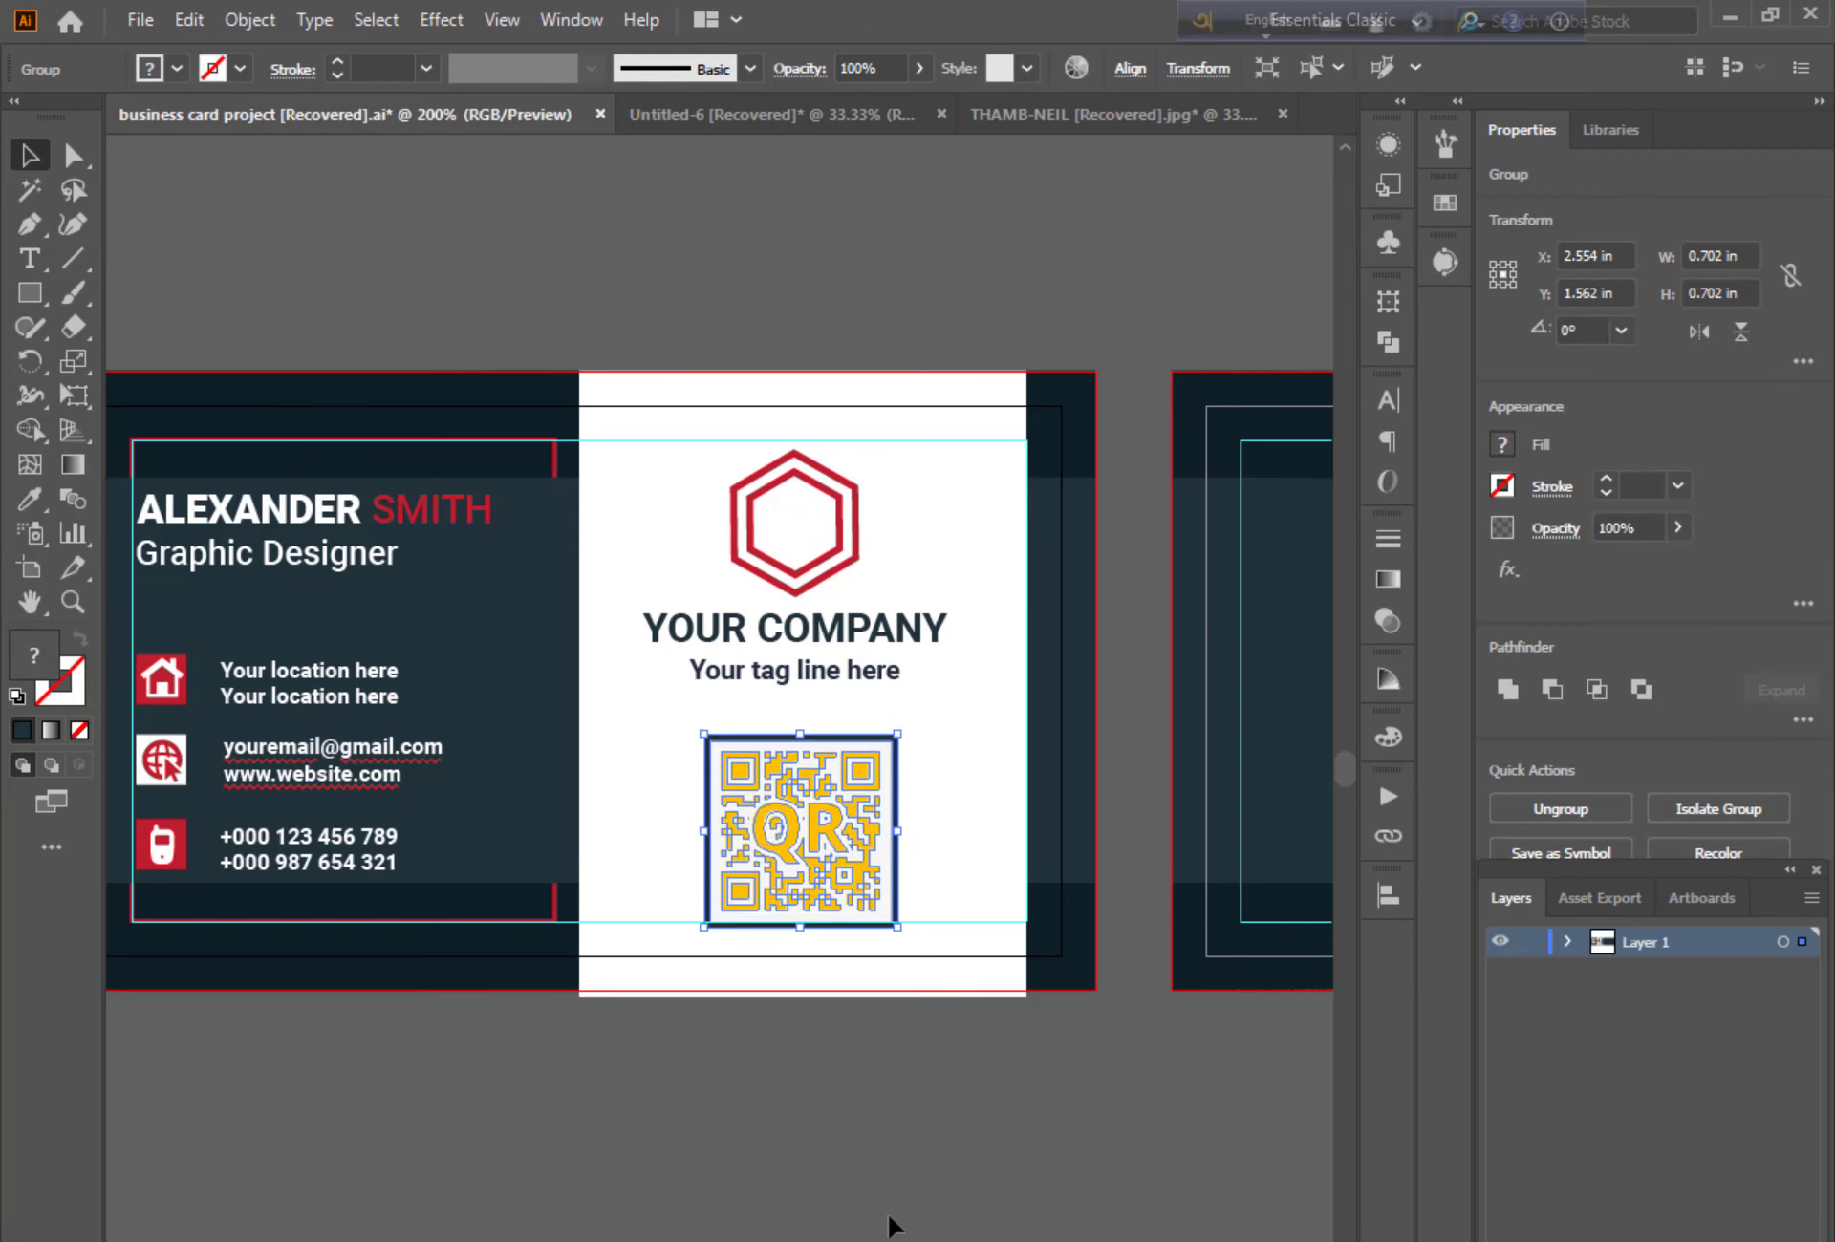
pyautogui.hotkey('ctrl', 'shift', 'a')
# Isolate the QR code group and recolor its outer frame with the red sampled from the hexagon logo
pyautogui.doubleClick(828, 775)
pyautogui.click(785, 731)
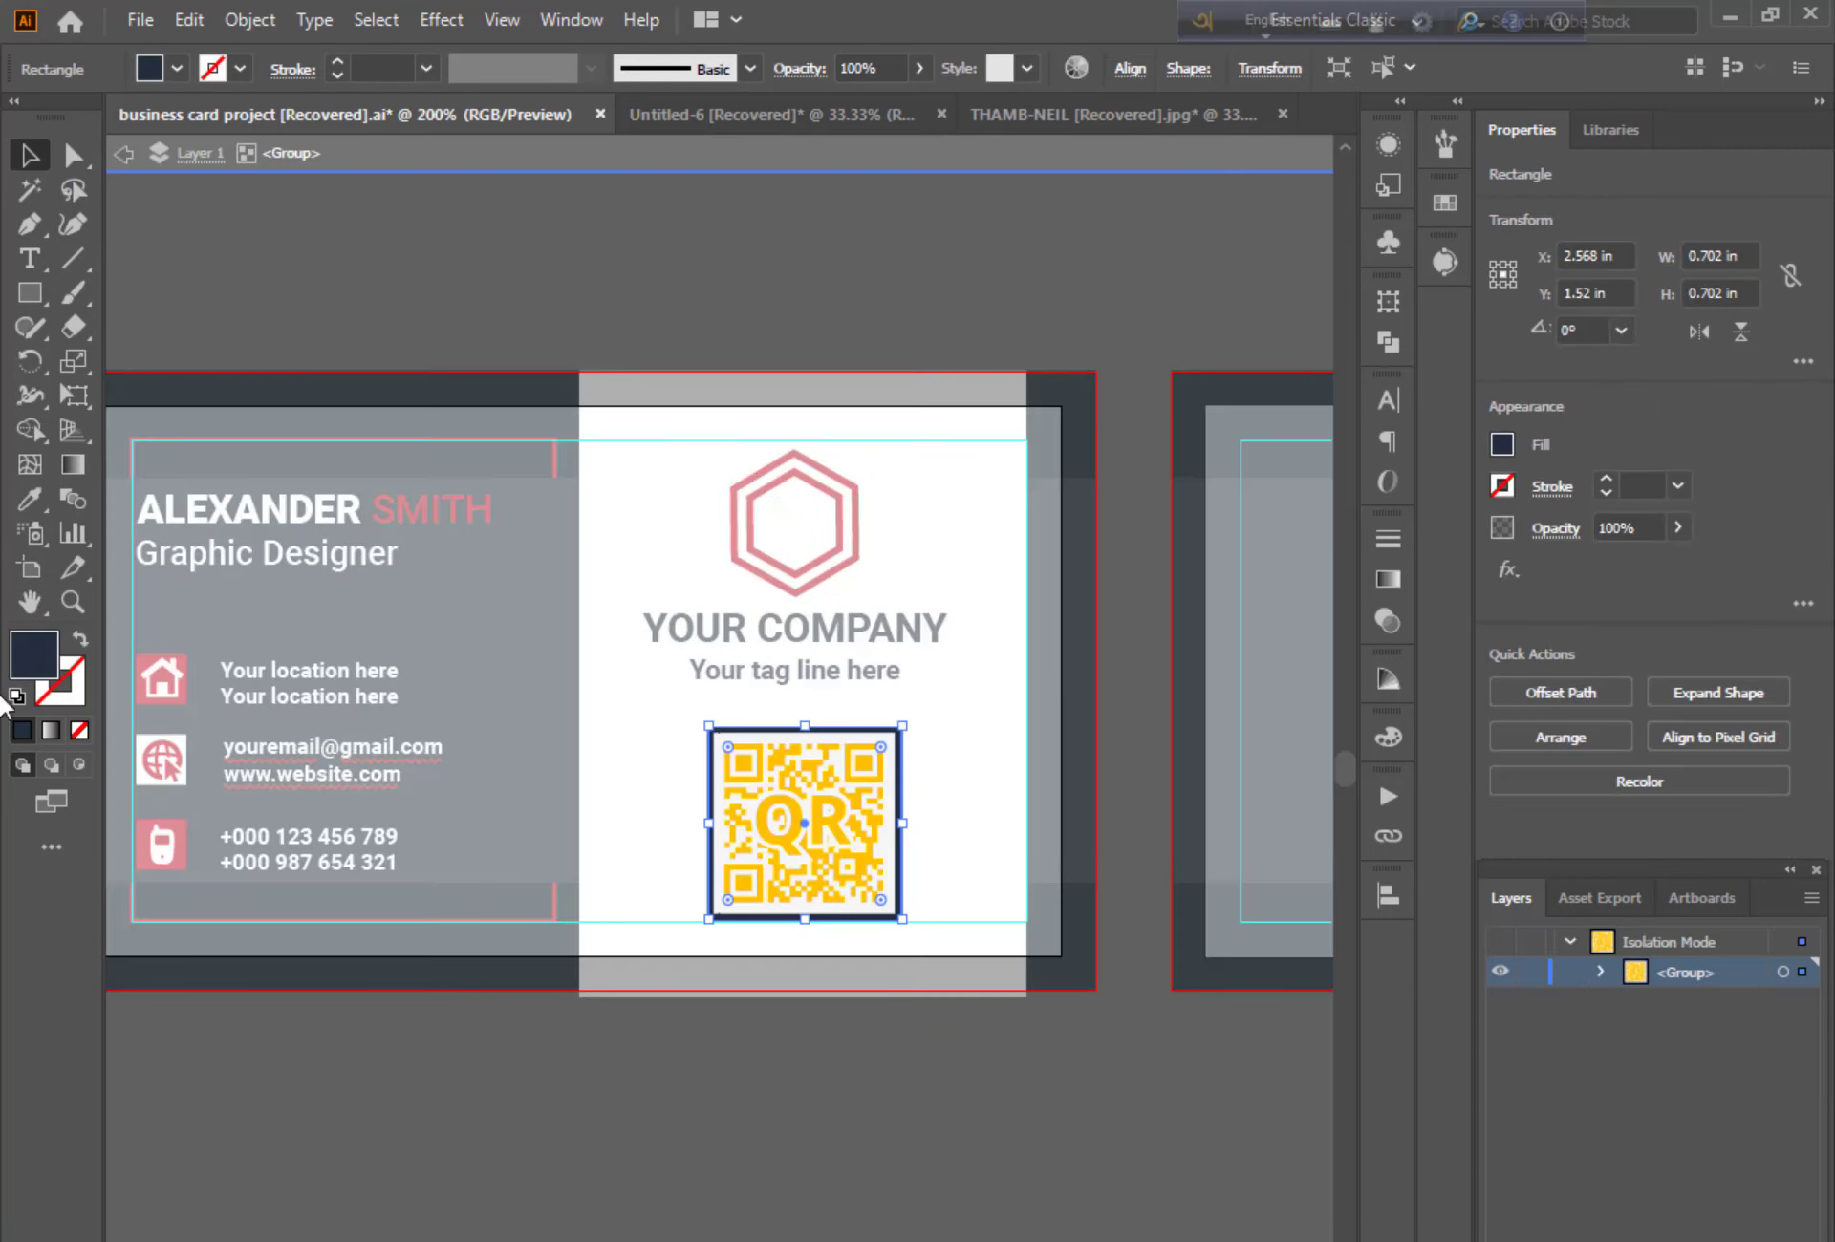
pyautogui.press('i')
pyautogui.click(740, 483)
pyautogui.press('v')
# Fill the yellow QR code pattern with black
pyautogui.click(299, 308)
pyautogui.click(791, 822)
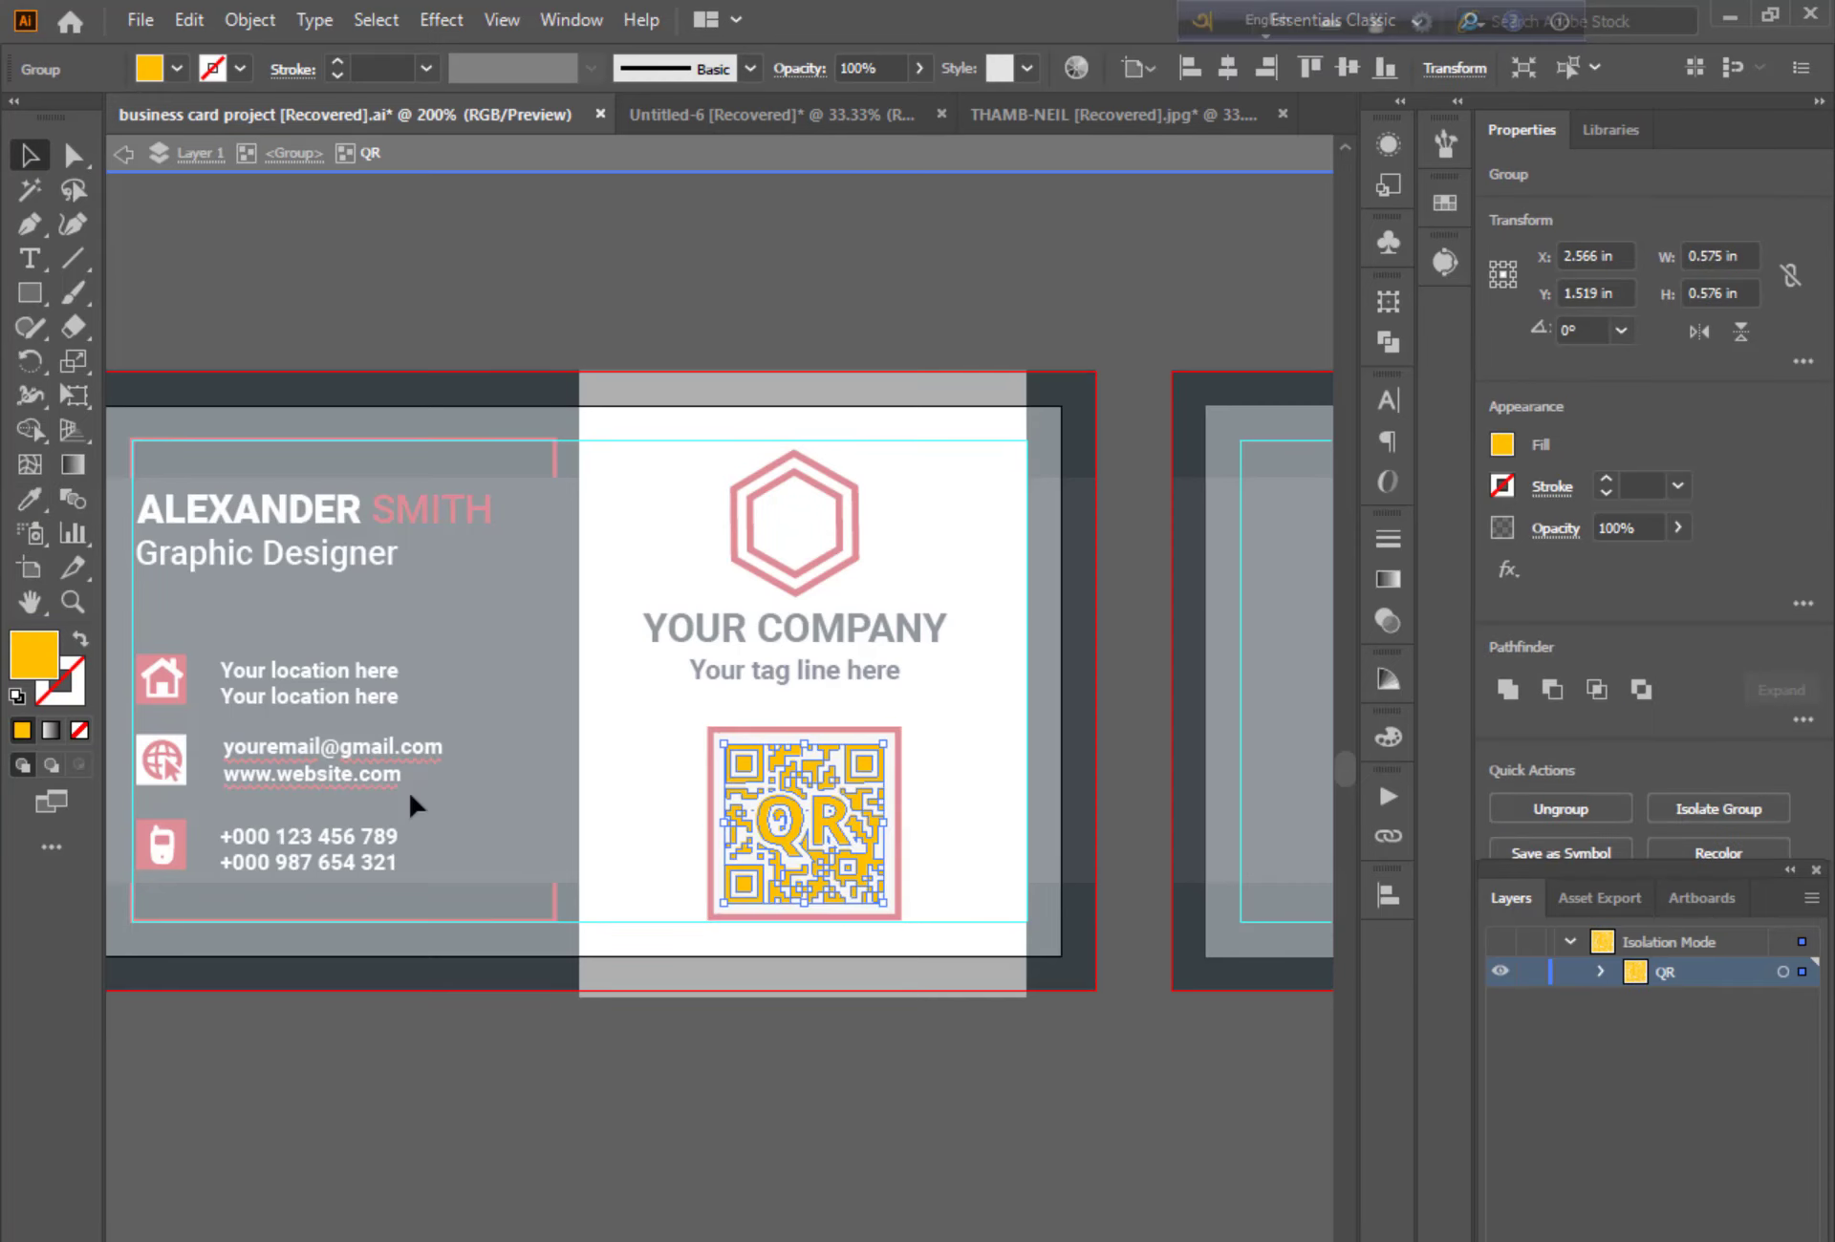
pyautogui.doubleClick(34, 654)
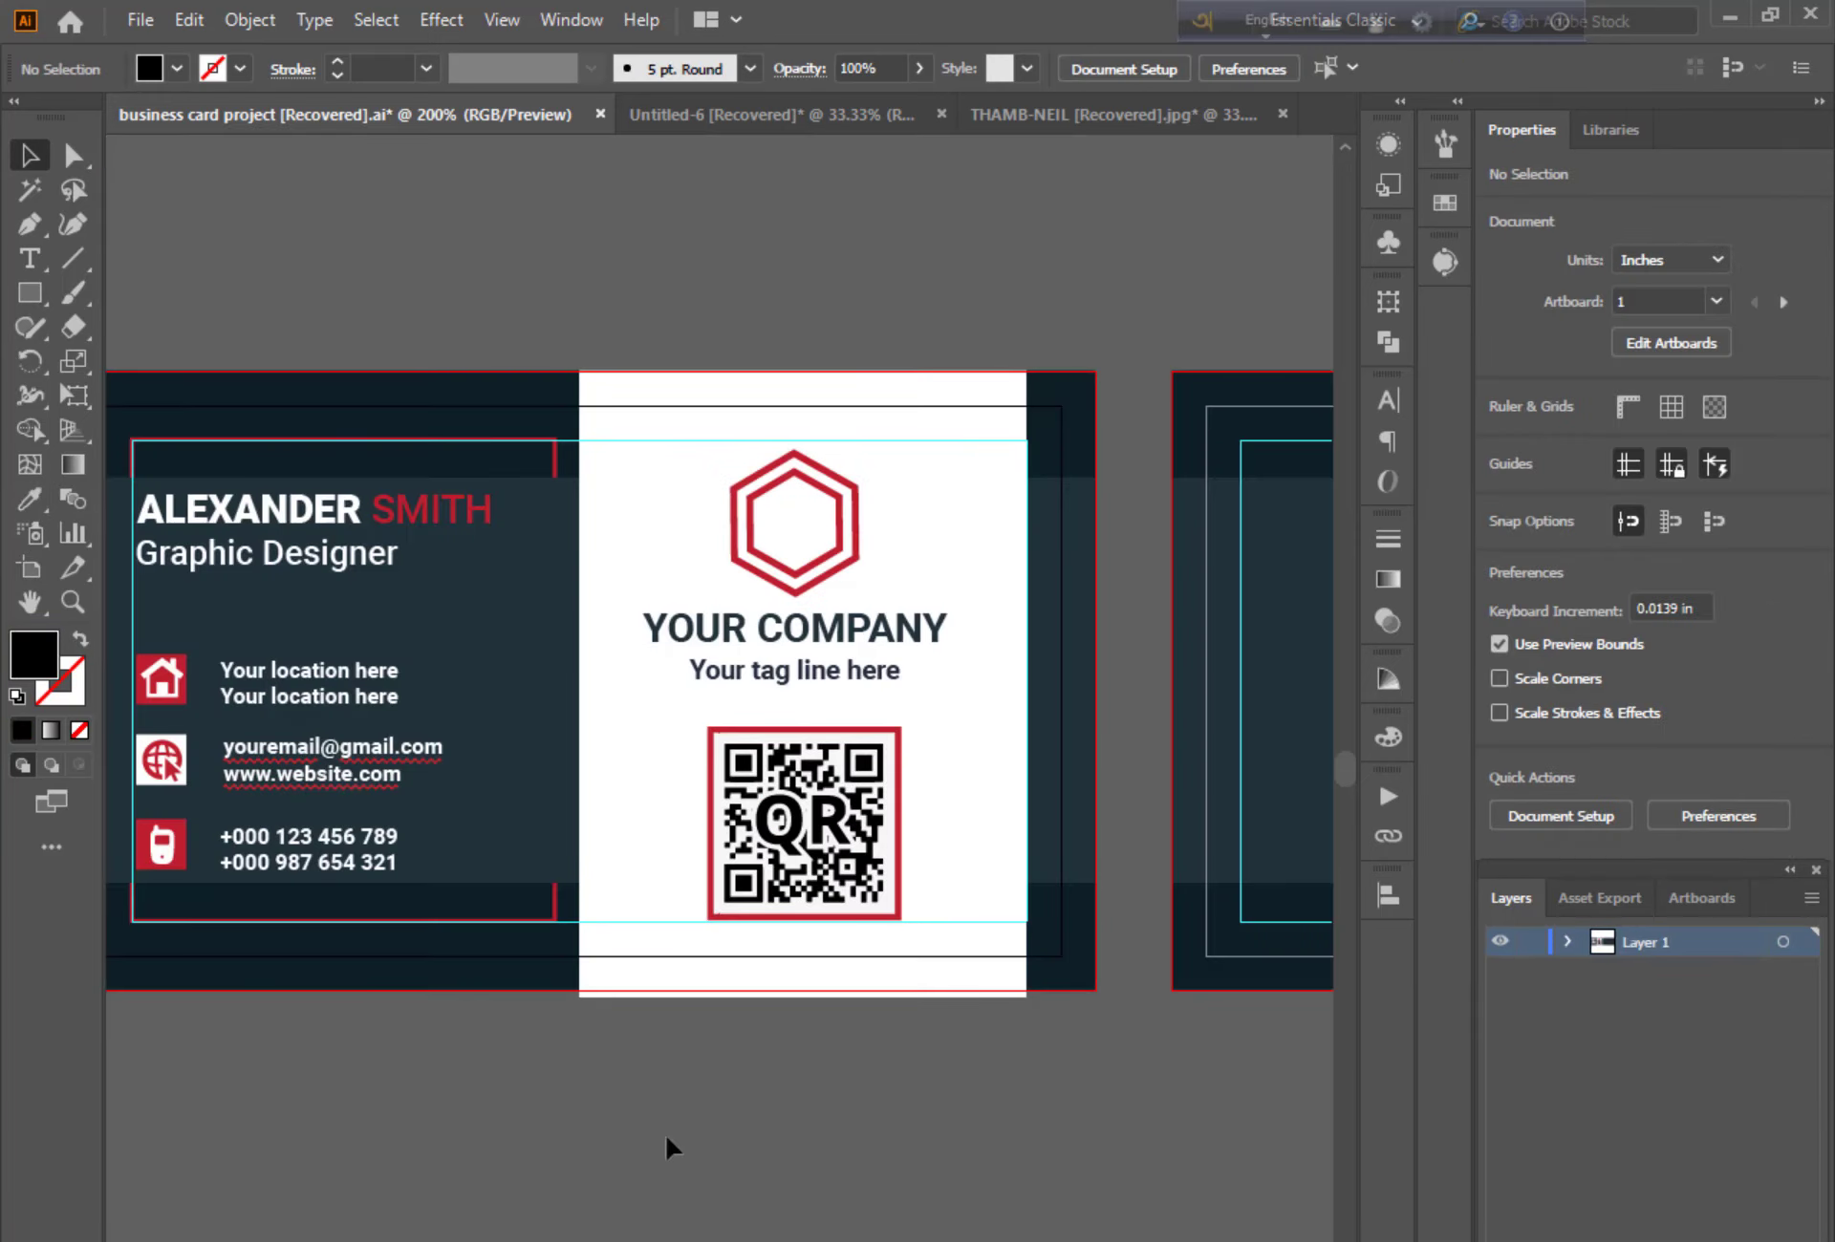
# Copy the company logo group onto the middle of the second card
pyautogui.moveTo(1078, 1045); pyautogui.dragTo(424, 1079)
pyautogui.moveTo(203, 669); pyautogui.dragTo(1118, 770)
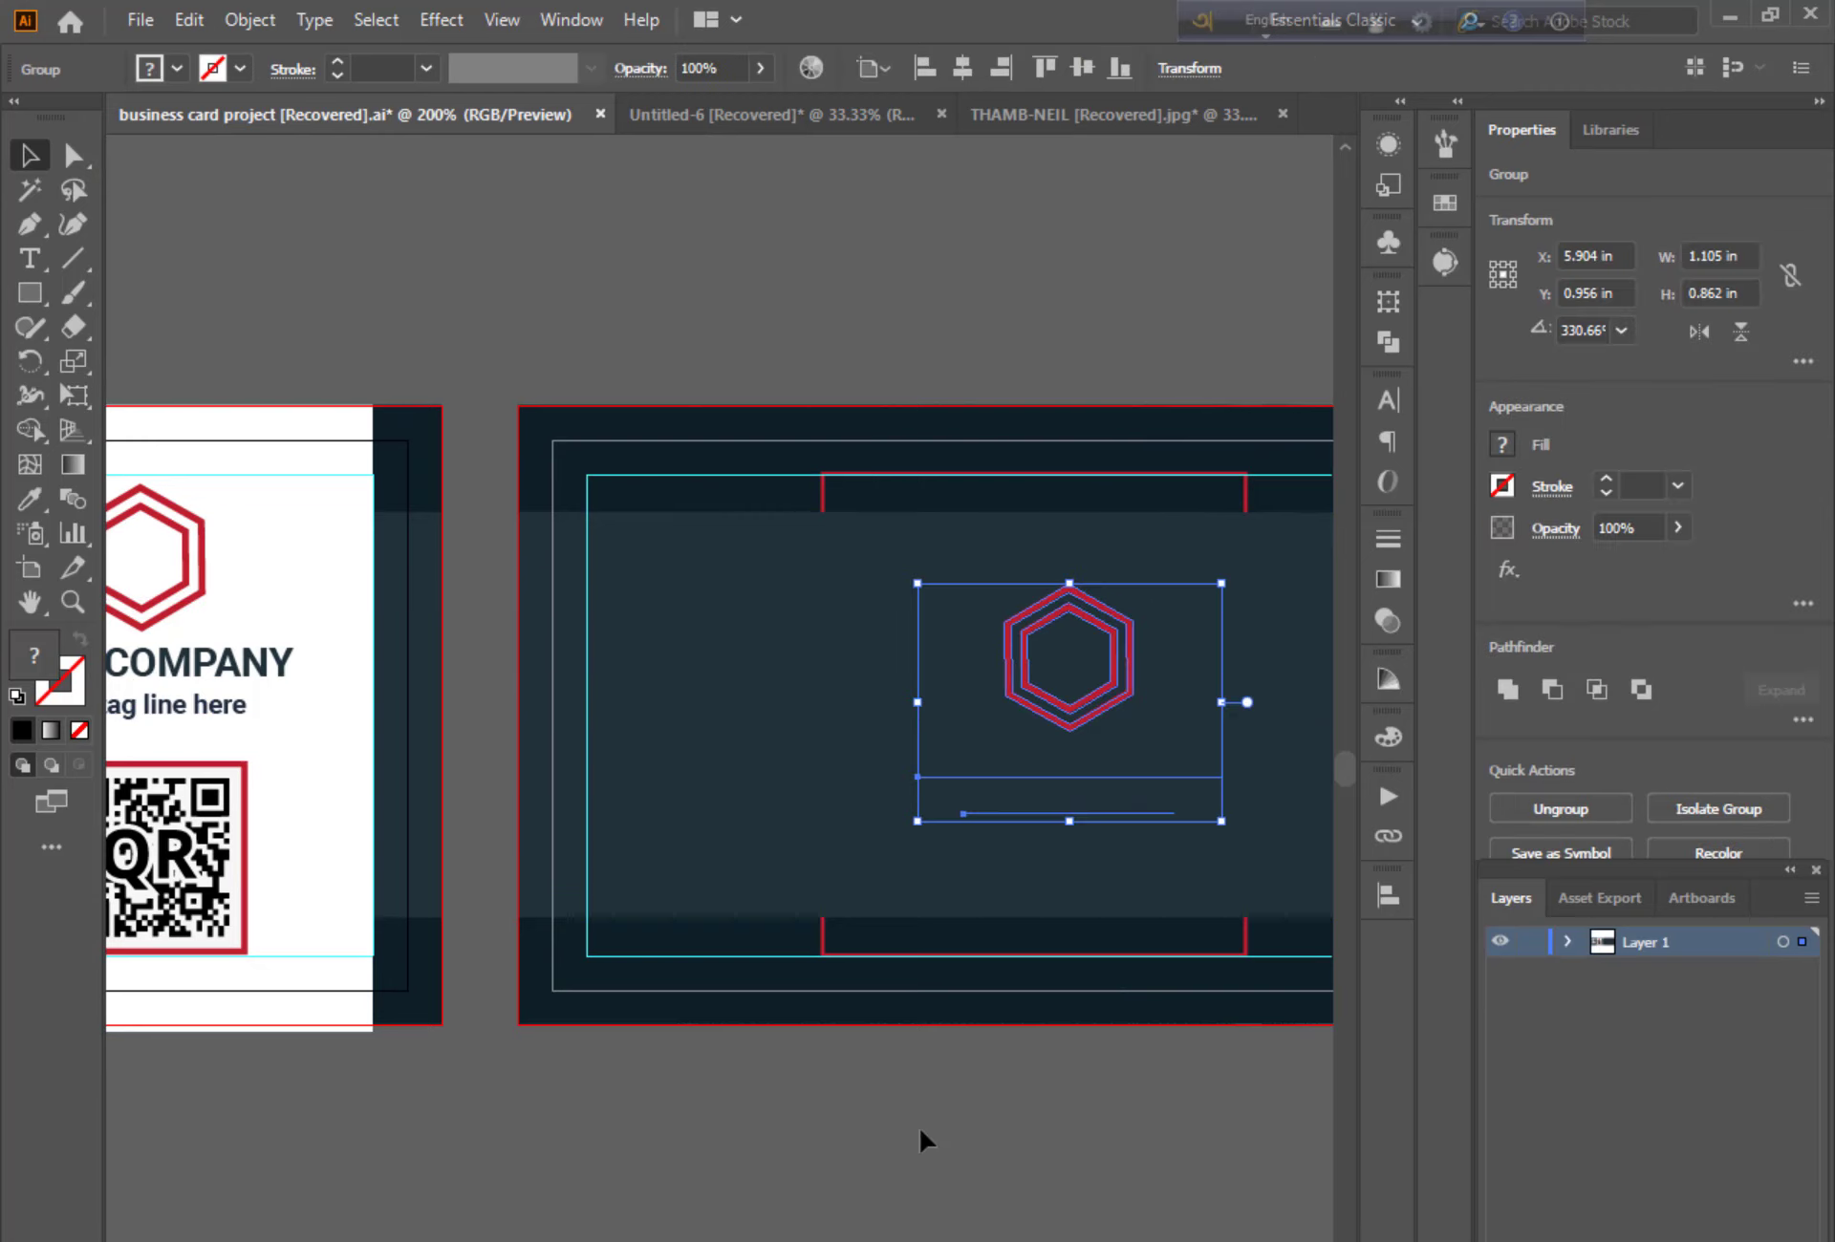
pyautogui.click(914, 1122)
# Fill the copied company name and tag line on the second card with white
pyautogui.press('a')
pyautogui.click(1046, 772)
pyautogui.keyDown('shift'); pyautogui.click(1061, 809); pyautogui.keyUp('shift')
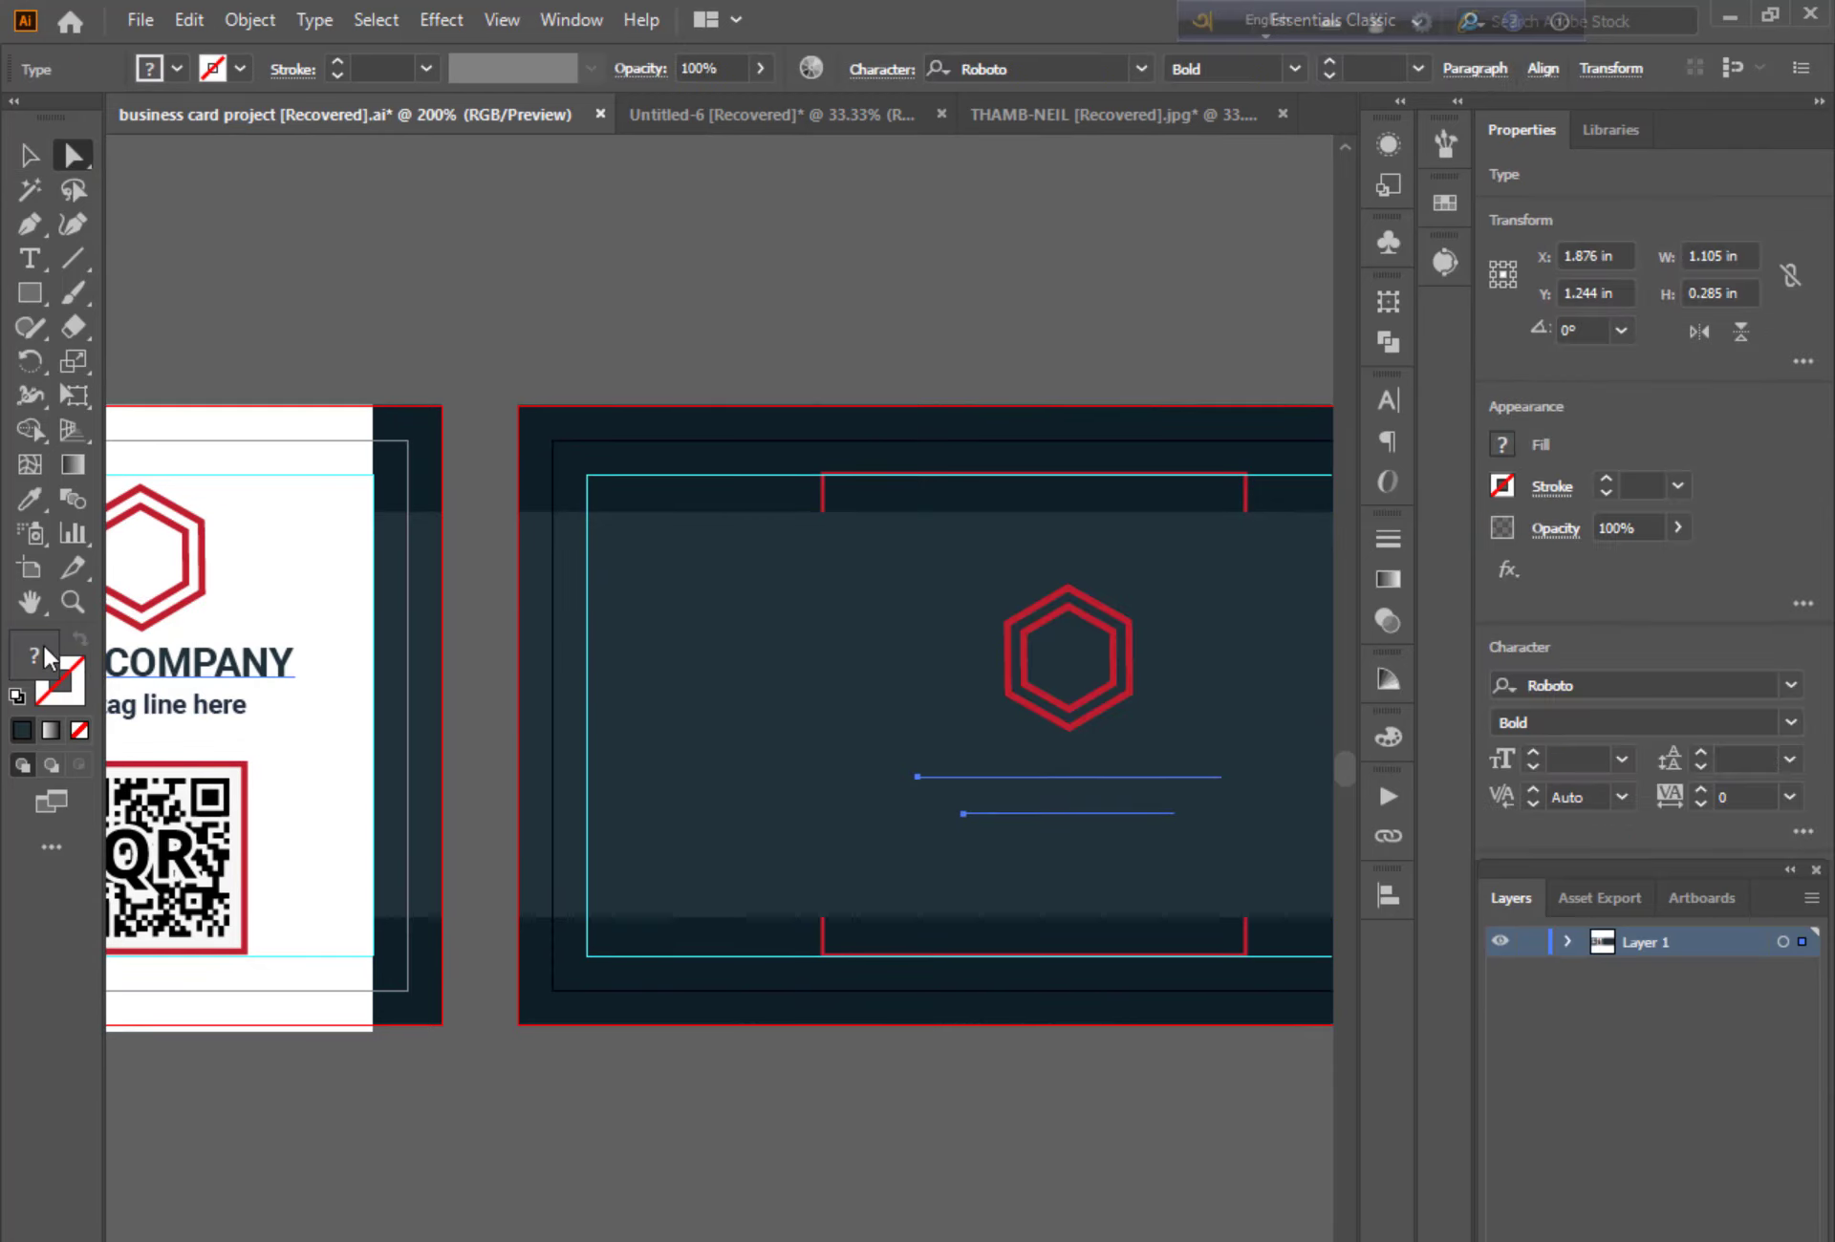
pyautogui.doubleClick(33, 655)
pyautogui.click(342, 519)
pyautogui.click(979, 532)
pyautogui.click(1071, 330)
# Center the copied logo group horizontally and vertically on the second artboard
pyautogui.moveTo(1073, 417); pyautogui.dragTo(756, 291)
pyautogui.press('v')
pyautogui.click(853, 743)
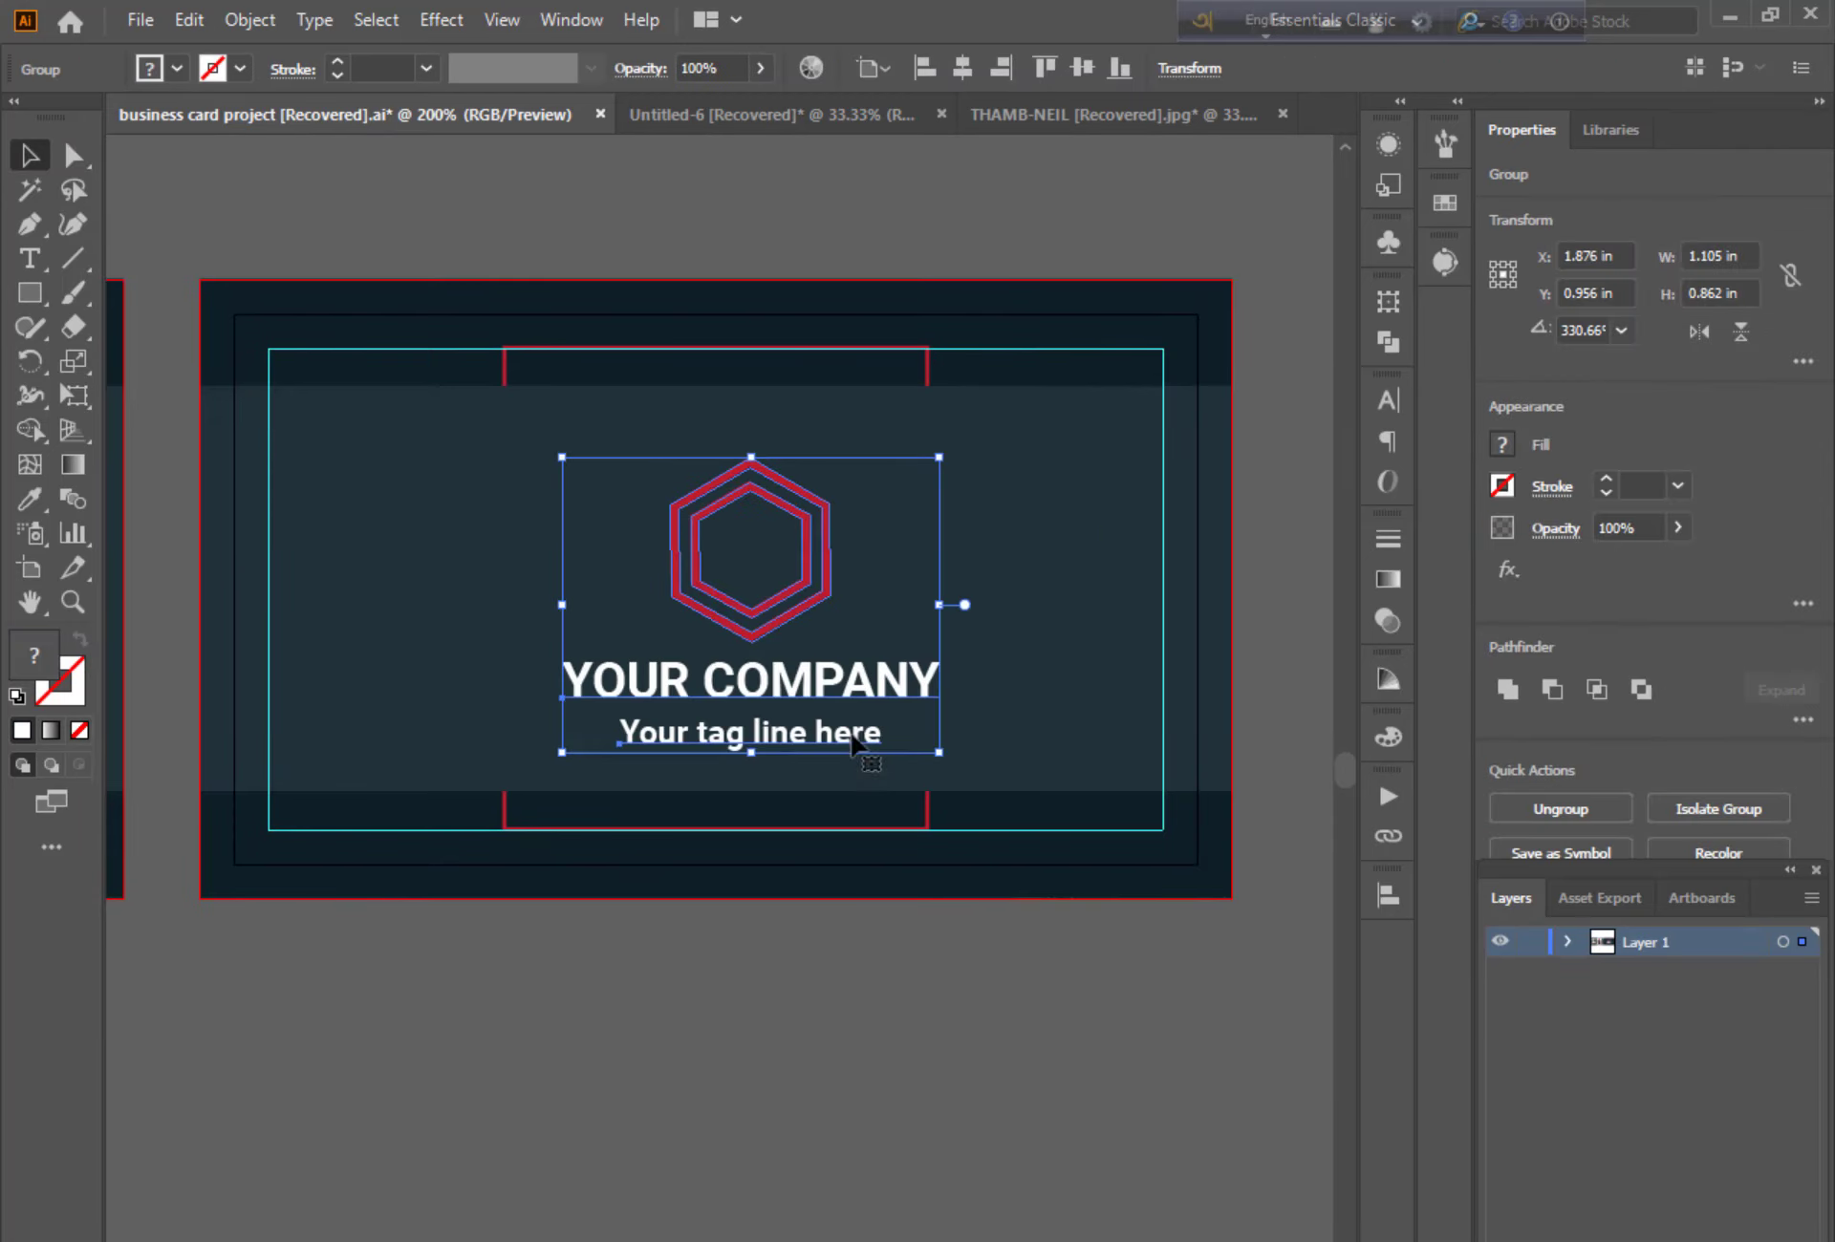
pyautogui.click(1387, 896)
pyautogui.click(1277, 959)
pyautogui.click(1103, 959)
pyautogui.click(1305, 882)
pyautogui.click(983, 1054)
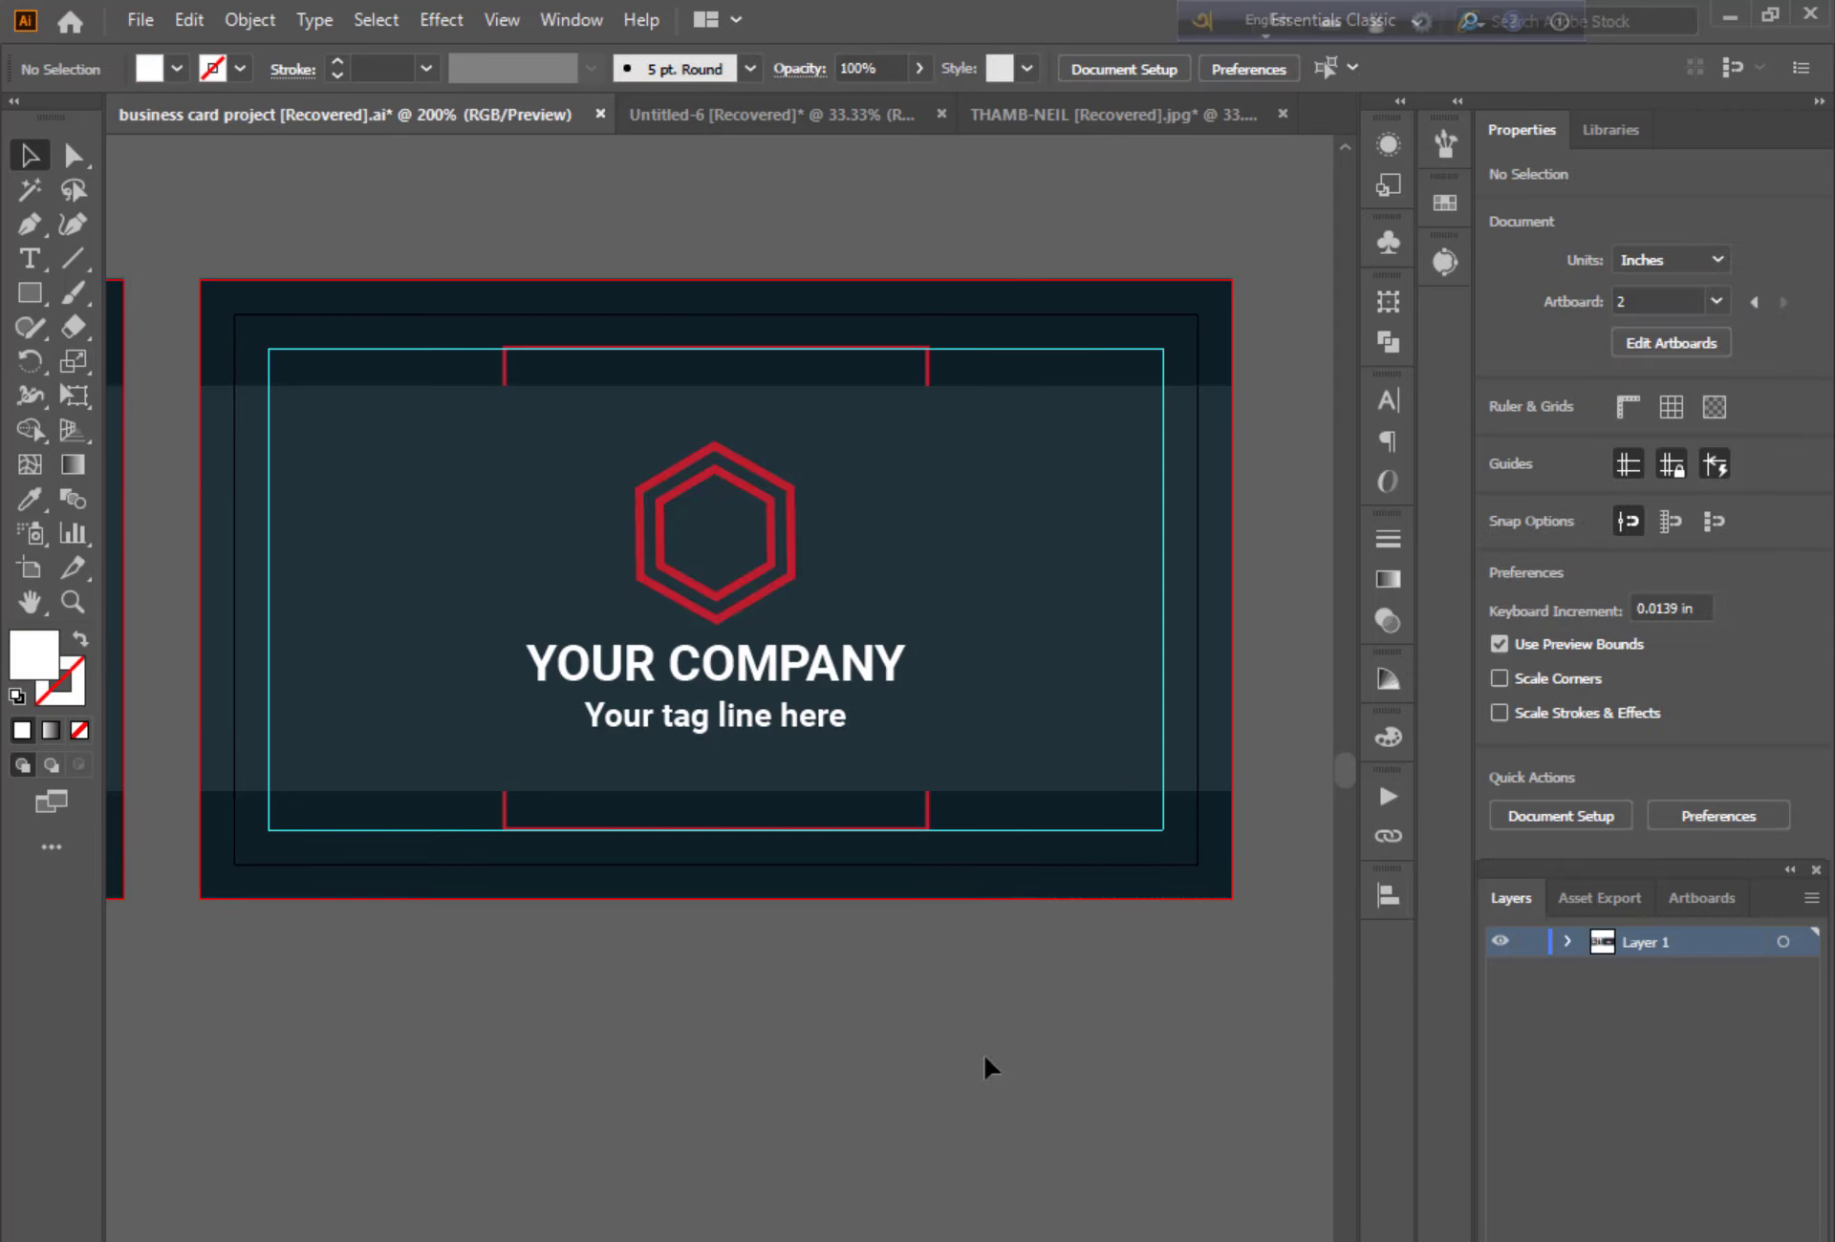
# Hide the guides and zoom out to show both finished card sides
pyautogui.hotkey('ctrl', ';')
pyautogui.hotkey('ctrl', '-')
pyautogui.hotkey('ctrl', '-')
pyautogui.hotkey('ctrl', '-')
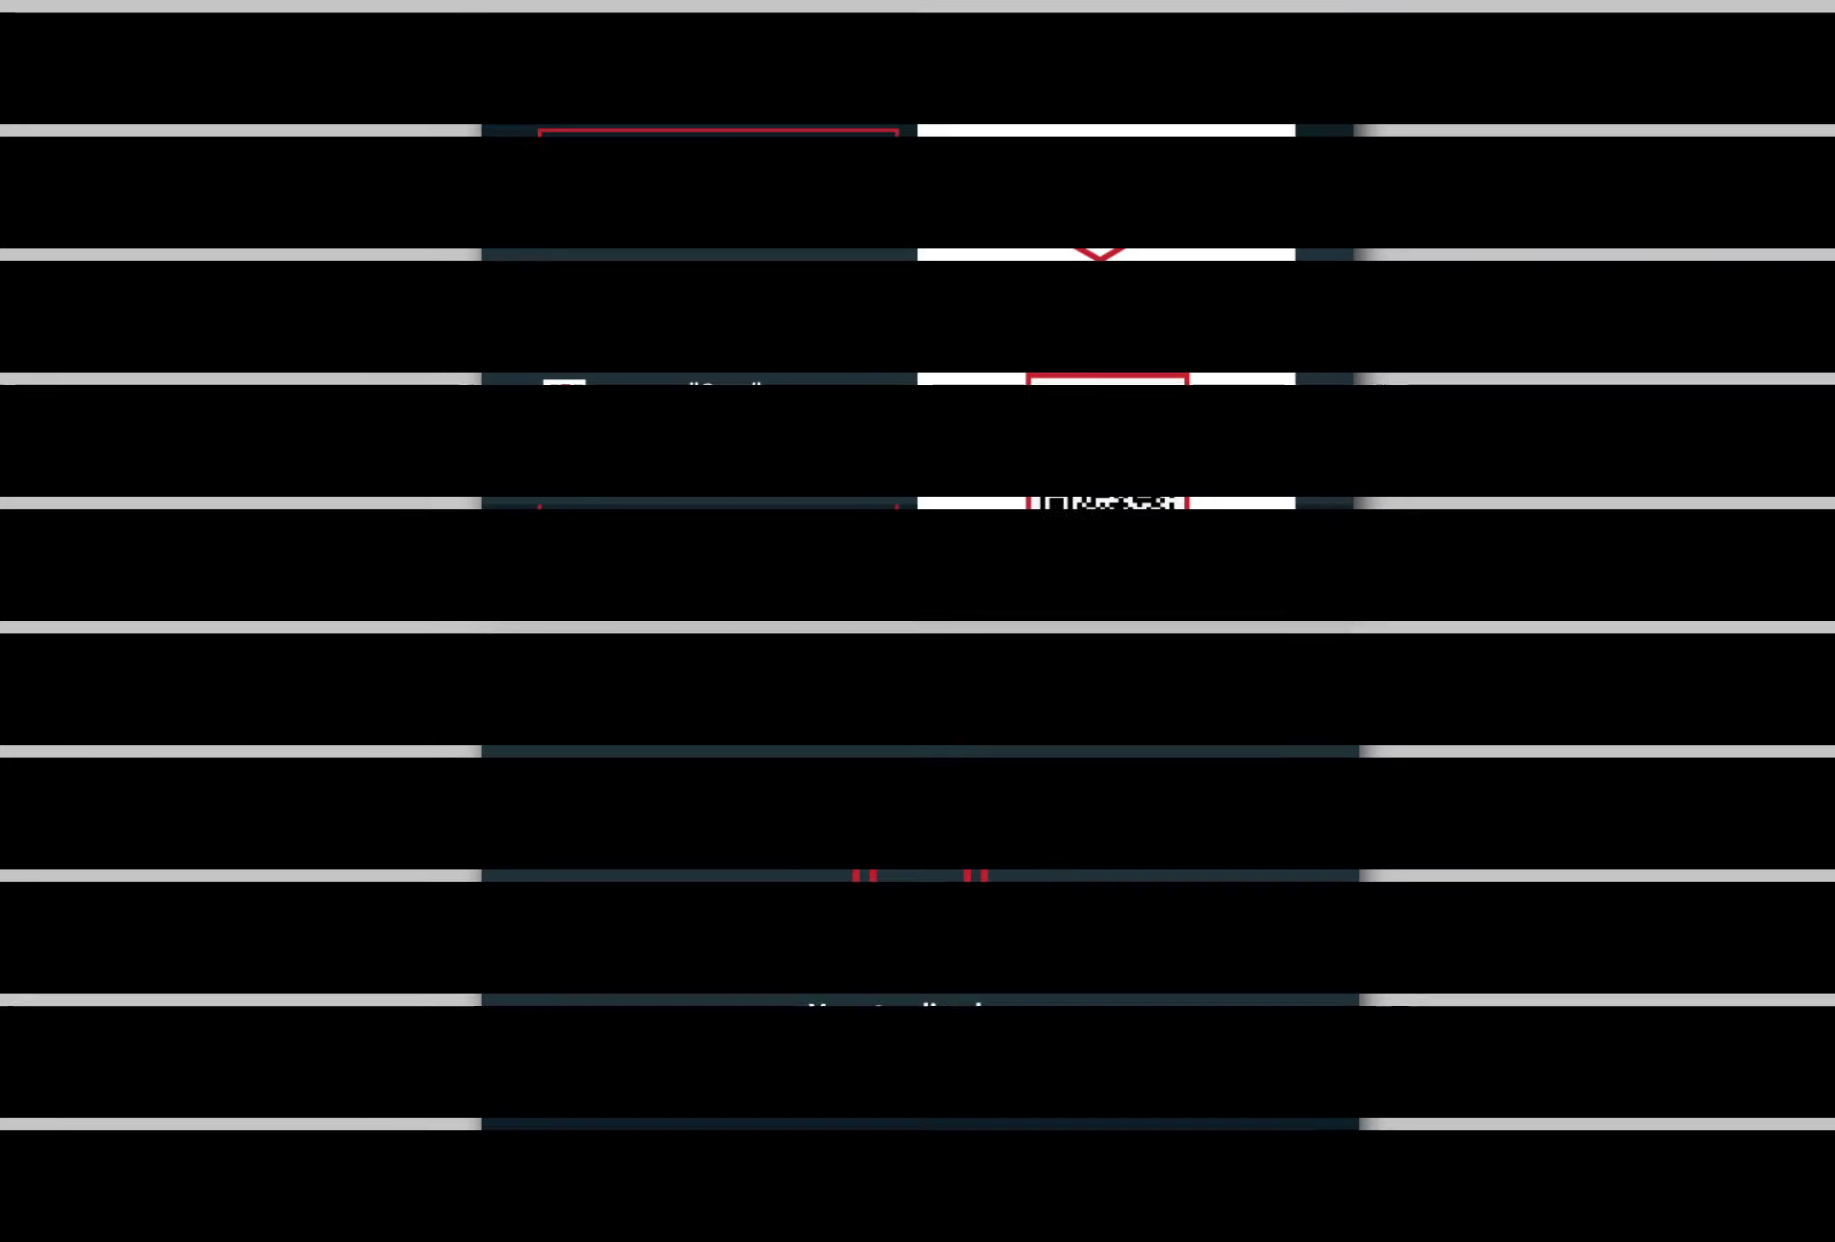